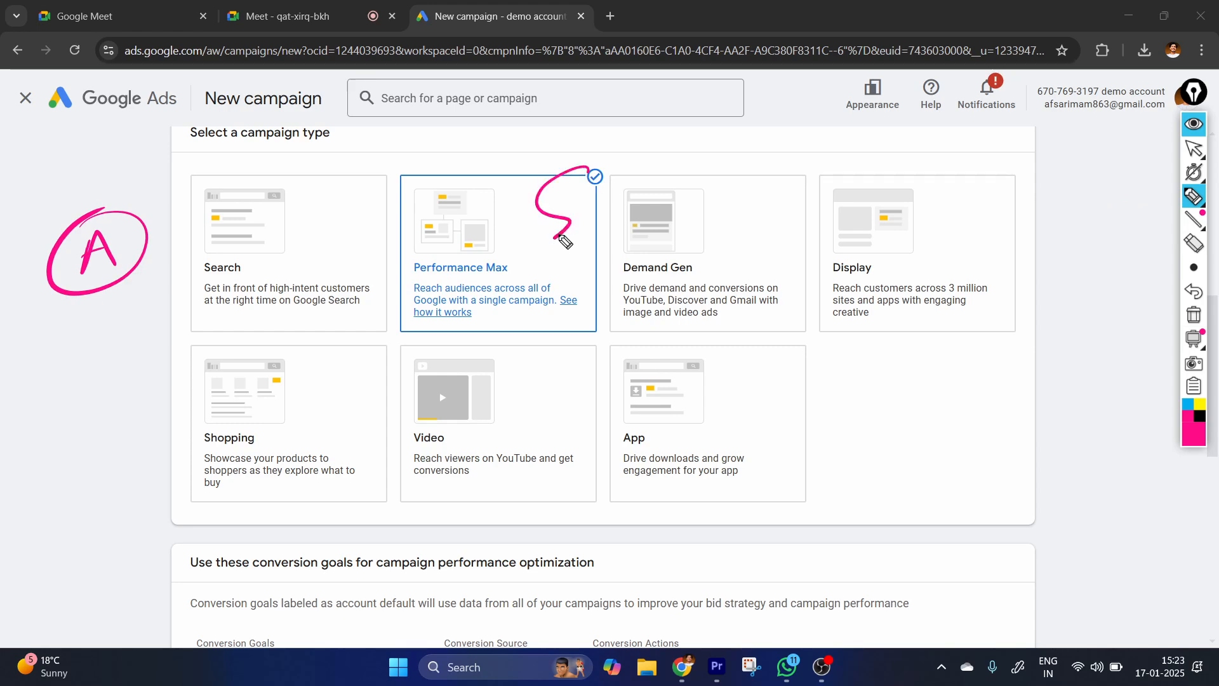
Handwrite a diagram over the campaign types with Google branching to YouTube, Search and Display.
drag(642, 184, 665, 219)
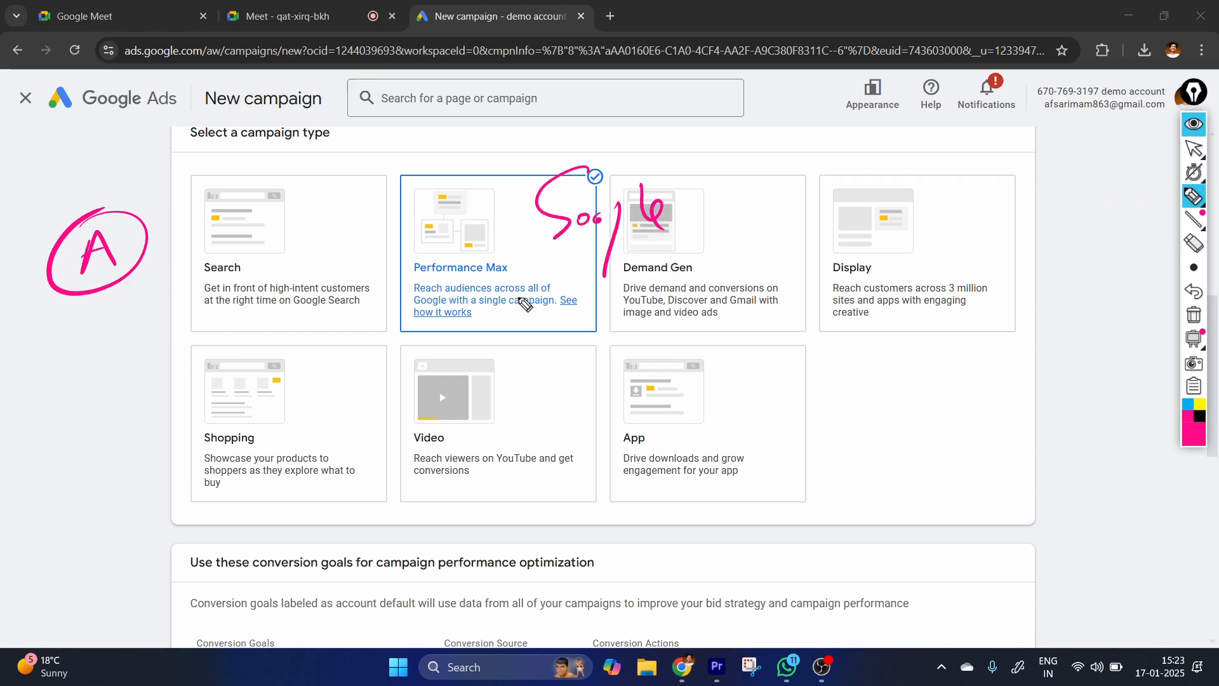
mouse_move(550, 254)
mouse_down()
mouse_move(508, 289)
mouse_move(392, 328)
mouse_up()
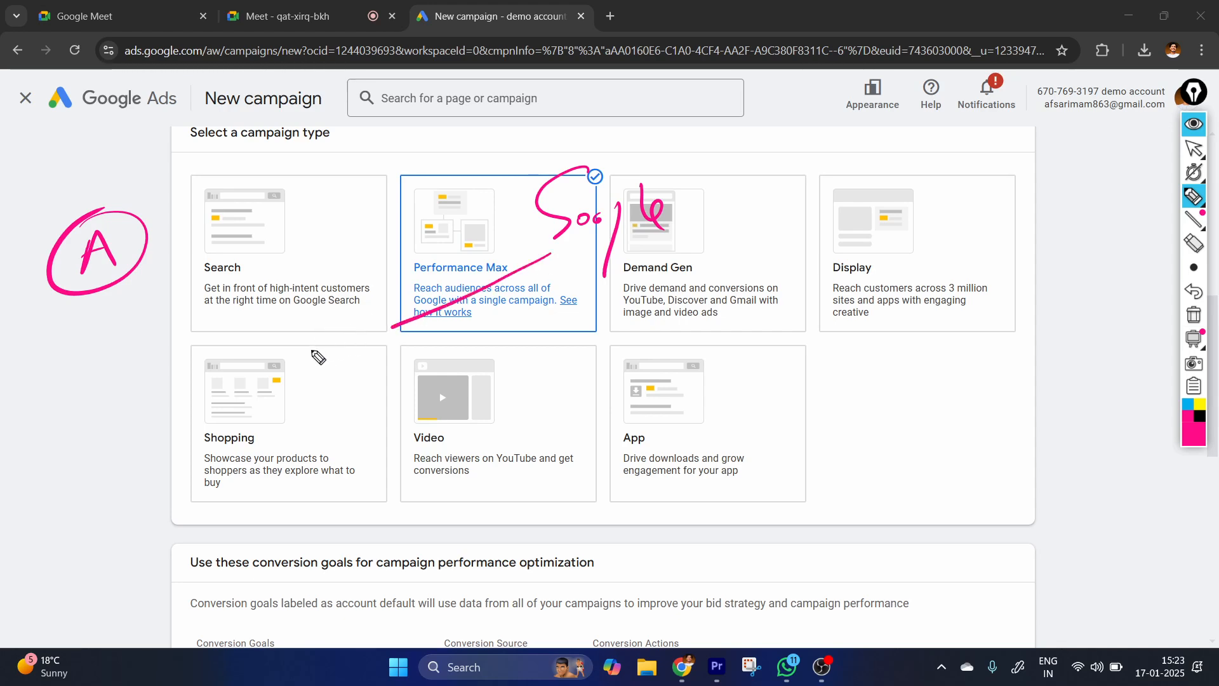
mouse_move(279, 361)
mouse_down()
mouse_move(296, 381)
mouse_move(360, 337)
mouse_up()
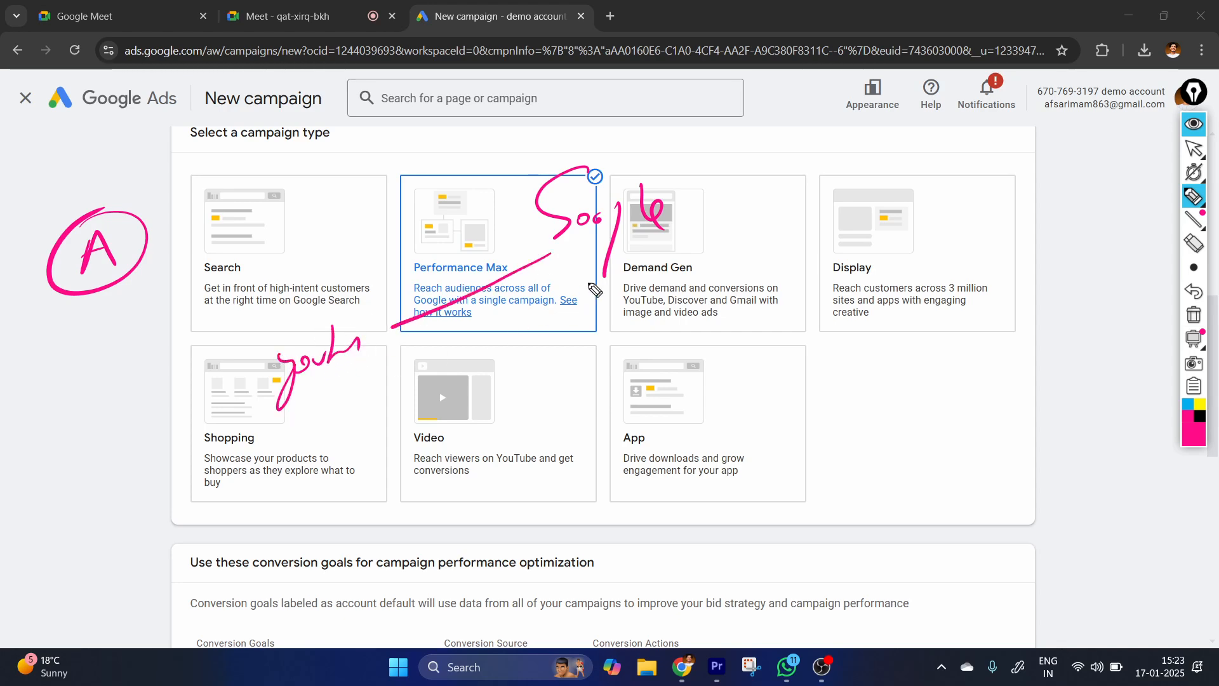
mouse_move(552, 252)
mouse_down()
mouse_move(558, 346)
mouse_move(503, 416)
mouse_move(586, 381)
mouse_move(608, 389)
mouse_move(730, 312)
mouse_move(724, 362)
mouse_up()
drag(724, 336, 727, 361)
mouse_move(760, 335)
mouse_down()
mouse_move(779, 355)
mouse_move(756, 367)
mouse_up()
drag(826, 325, 806, 368)
mouse_move(815, 334)
mouse_down()
mouse_move(850, 317)
mouse_move(910, 345)
mouse_up()
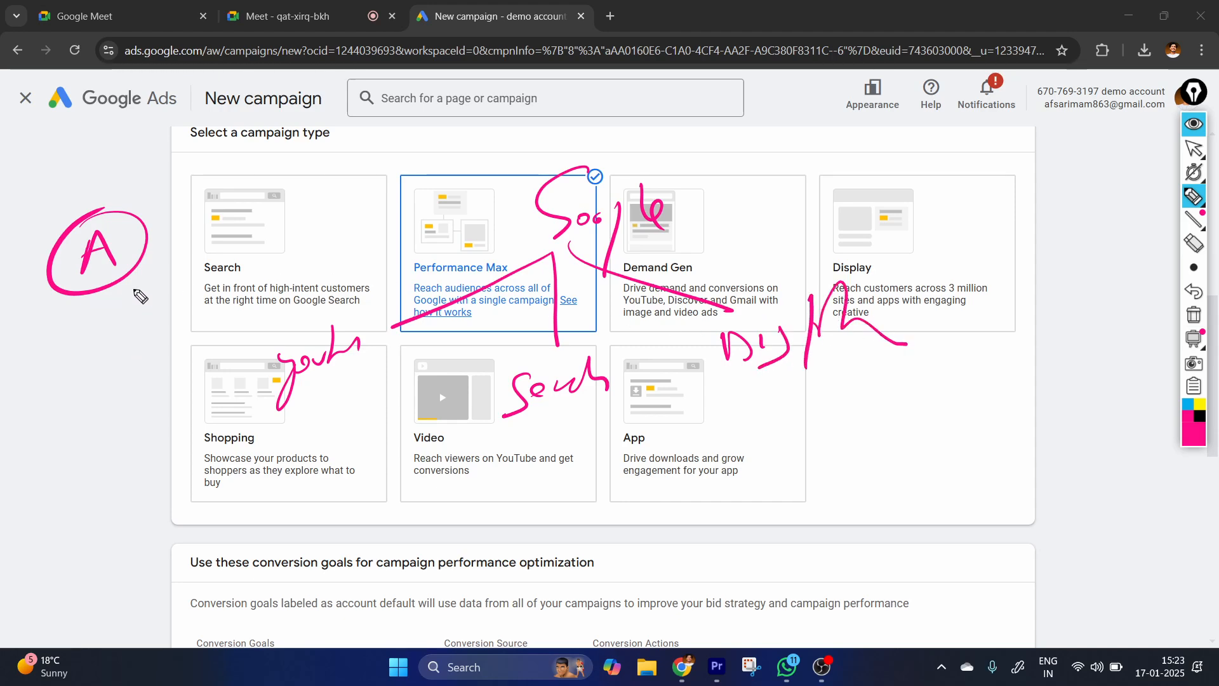
Join the YouTube, Search and Display branches with a curve and arrows, and circle Search and the letter A.
mouse_move(64, 238)
mouse_down()
mouse_move(149, 258)
mouse_move(76, 229)
mouse_up()
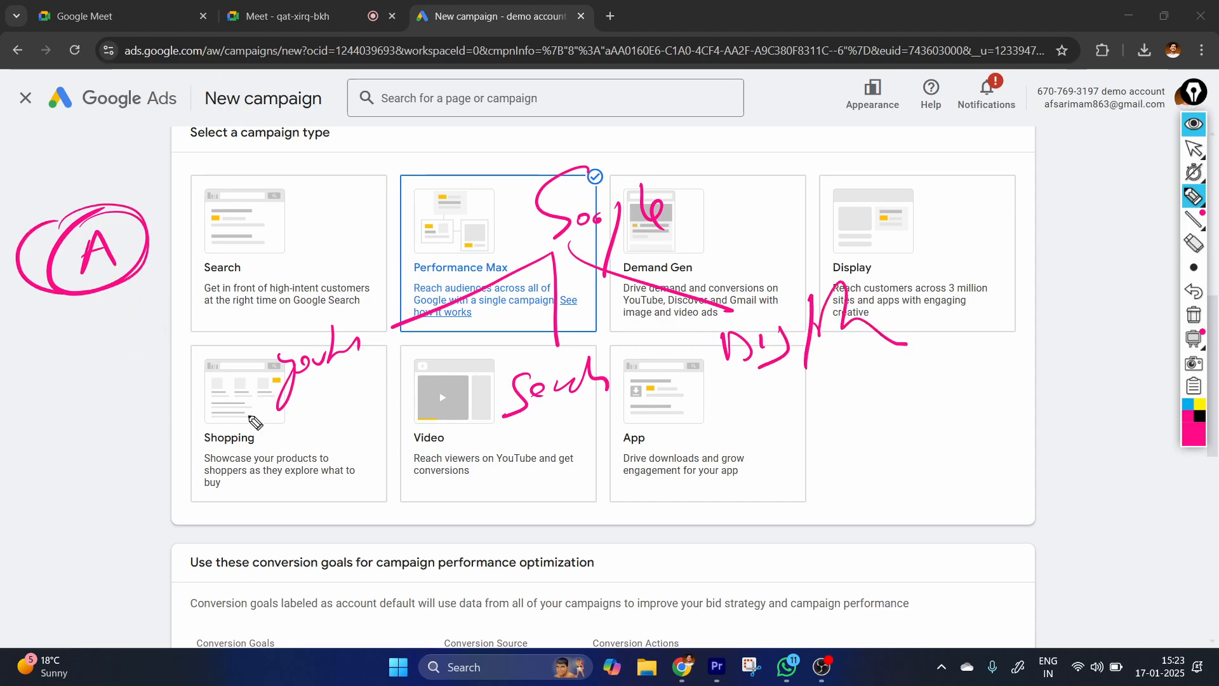
mouse_move(251, 380)
mouse_down()
mouse_move(335, 435)
mouse_move(547, 436)
mouse_move(839, 389)
mouse_up()
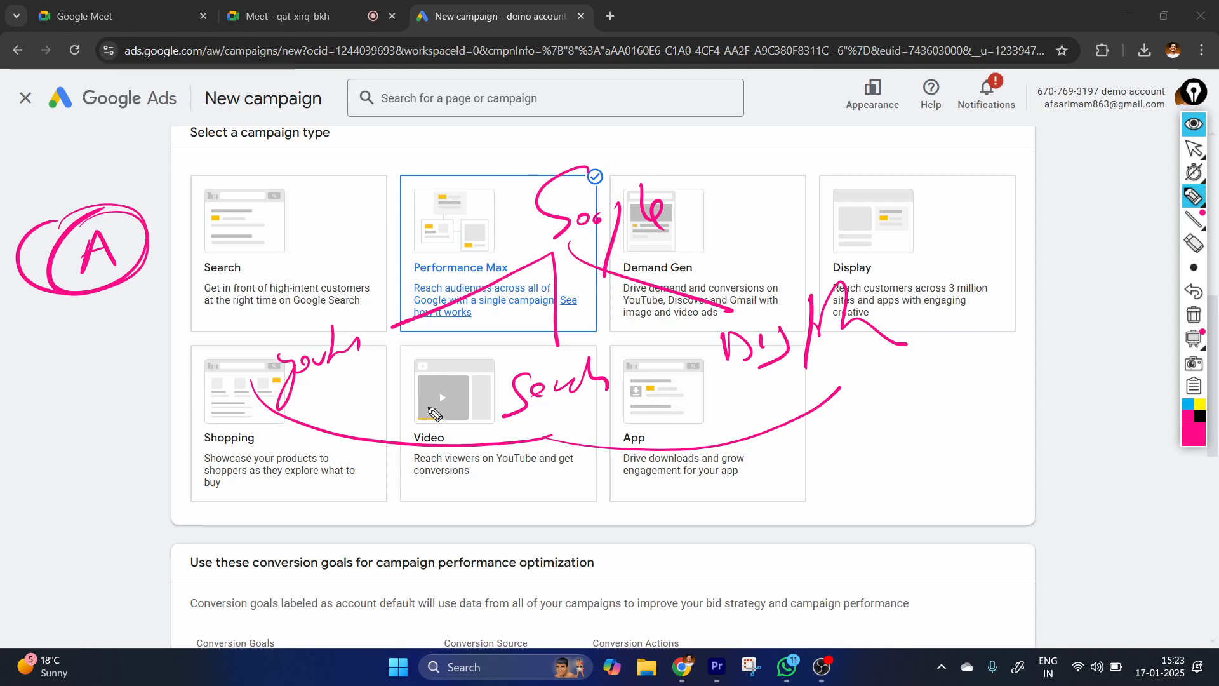
drag(558, 443, 554, 478)
drag(272, 416, 244, 476)
drag(228, 459, 244, 476)
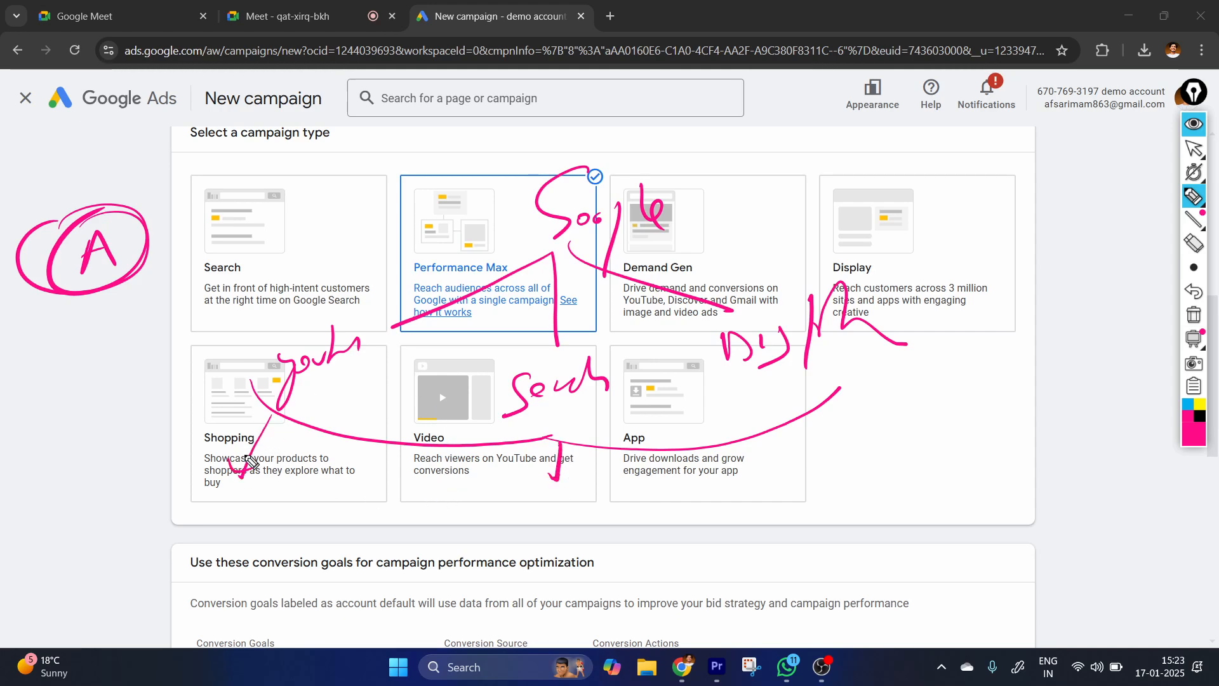
mouse_move(530, 359)
mouse_down()
mouse_move(667, 381)
mouse_move(469, 407)
mouse_move(494, 362)
mouse_up()
mouse_move(114, 203)
mouse_down()
mouse_move(150, 254)
mouse_move(69, 203)
mouse_up()
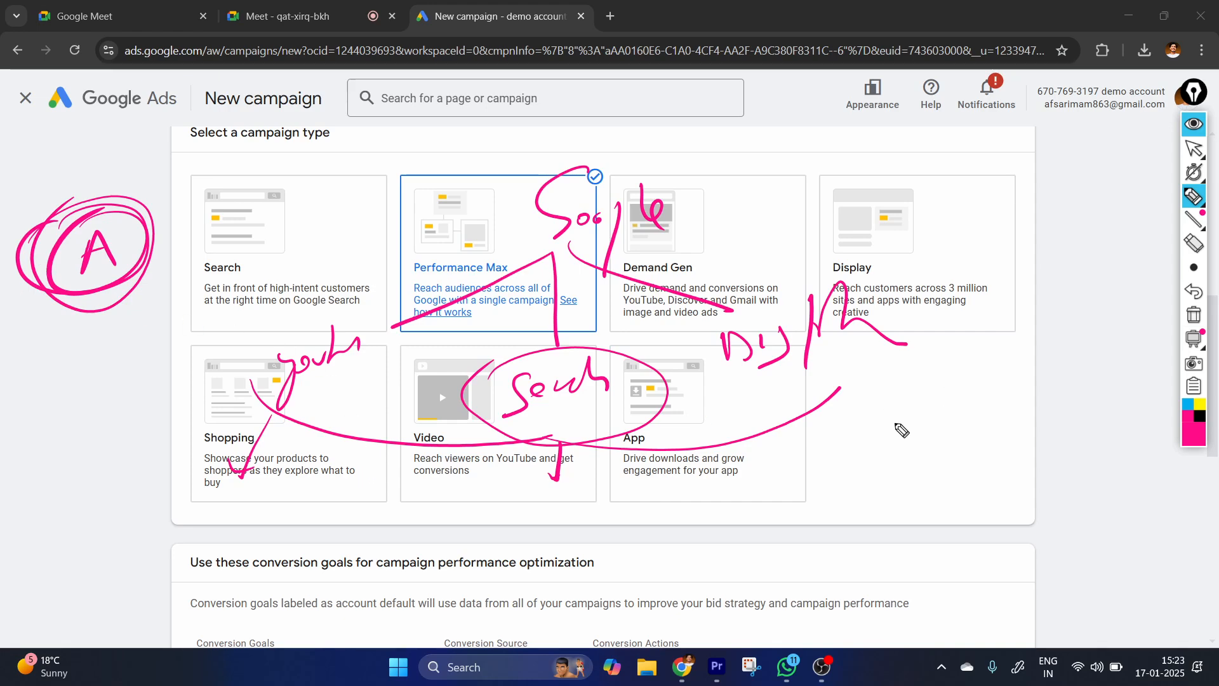
Handwrite "multiple asset" in the blank area beside the App campaign type and underline it.
mouse_move(875, 465)
mouse_down()
mouse_move(885, 444)
mouse_move(946, 447)
mouse_up()
drag(960, 410, 950, 448)
drag(979, 400, 971, 459)
mouse_move(960, 438)
mouse_down()
mouse_move(993, 435)
mouse_move(997, 456)
mouse_up()
mouse_move(1003, 438)
mouse_down()
mouse_move(1035, 416)
mouse_move(1044, 424)
mouse_up()
drag(863, 540, 908, 516)
mouse_move(901, 536)
mouse_down()
mouse_move(960, 498)
mouse_move(1012, 495)
mouse_move(1007, 507)
mouse_up()
drag(1006, 505, 1039, 500)
drag(820, 579, 1031, 562)
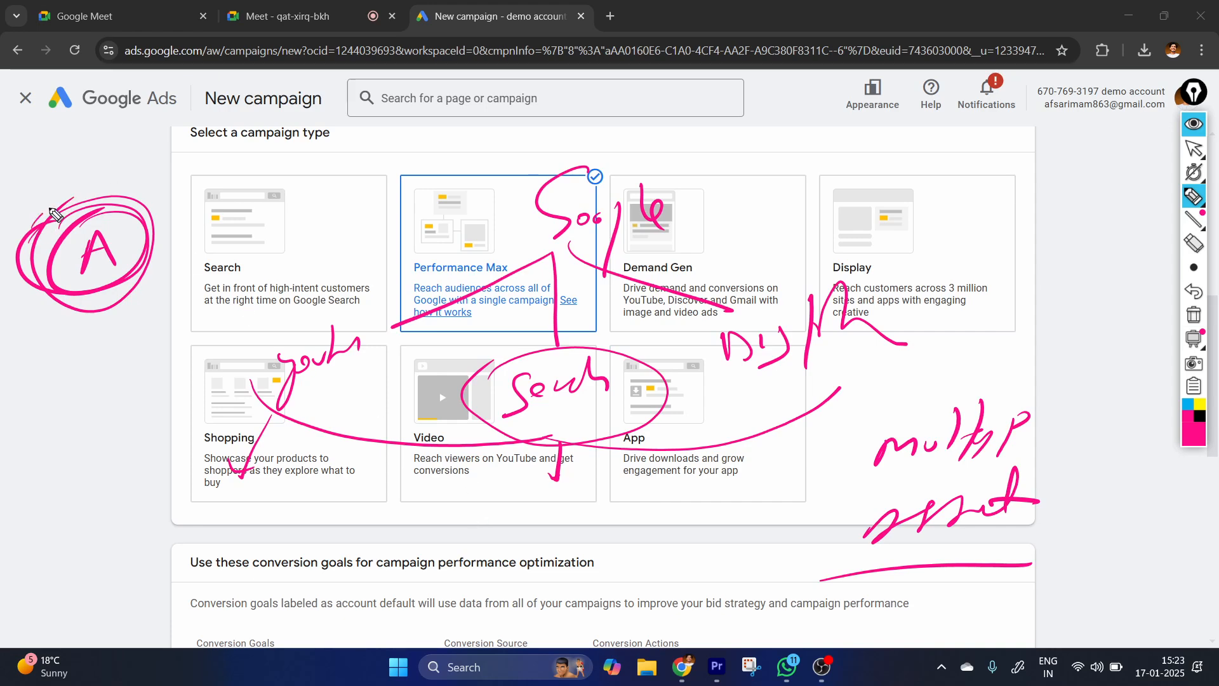
Circle the letter A again and underline the handwritten YouTube, Search and Display branches.
drag(56, 215, 100, 250)
drag(257, 402, 302, 398)
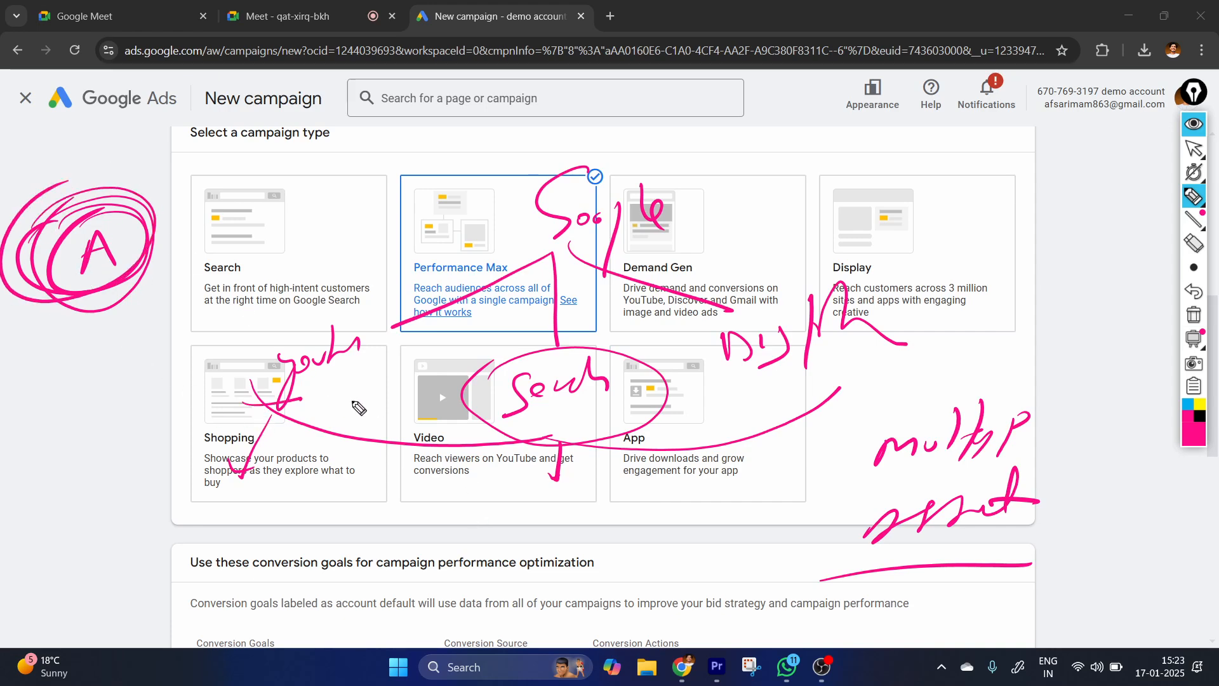
drag(530, 445, 619, 438)
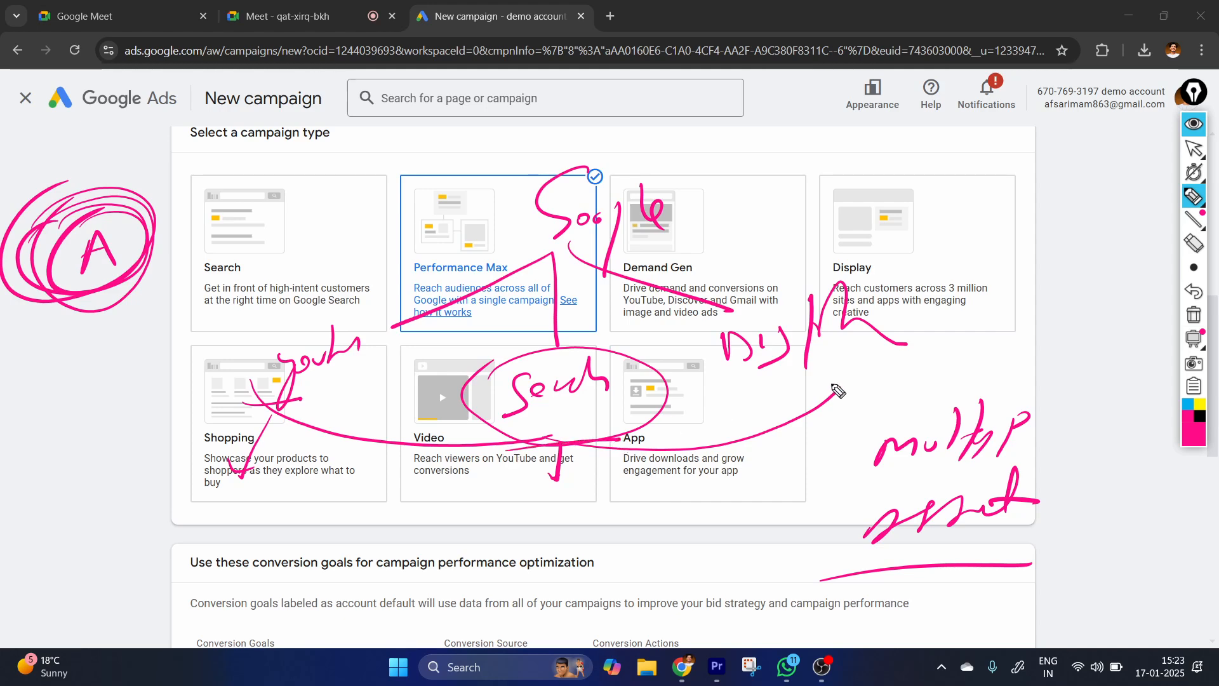
drag(834, 402, 918, 366)
Handwrite and circle "DM" above the Search type, add a line and an arrow from it, and jot short notes nearby.
drag(284, 151, 284, 193)
mouse_move(313, 170)
mouse_down()
mouse_move(343, 156)
mouse_move(357, 185)
mouse_up()
drag(303, 216, 289, 202)
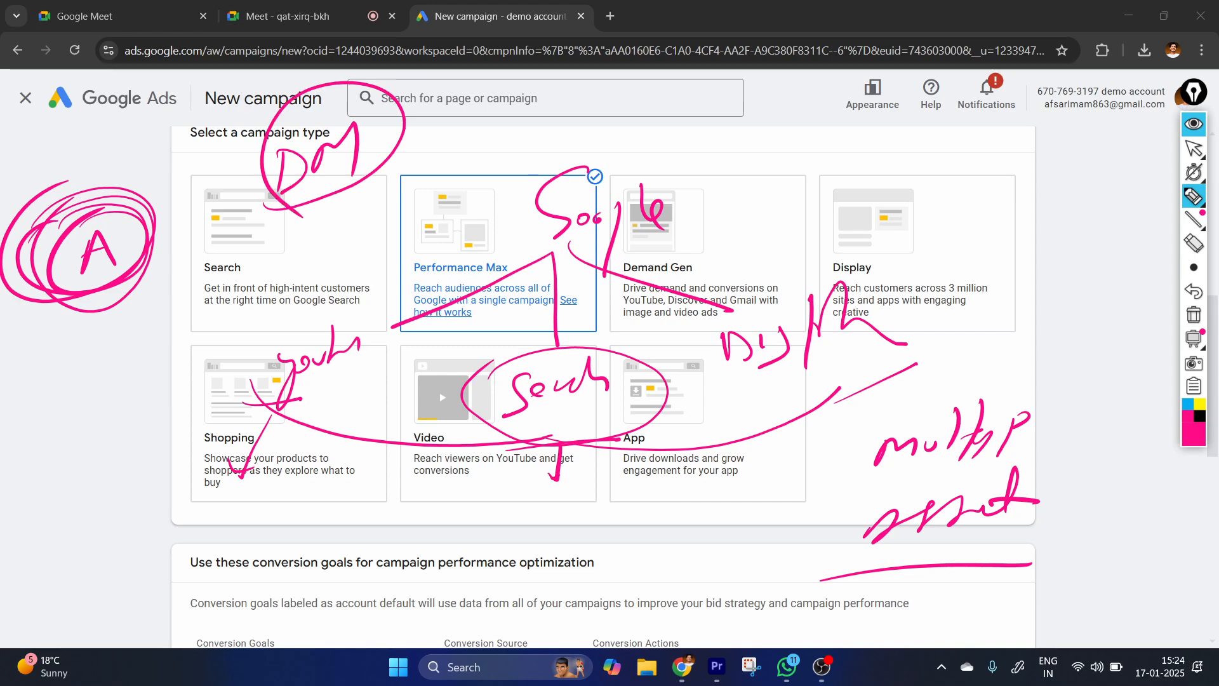
drag(383, 124, 634, 121)
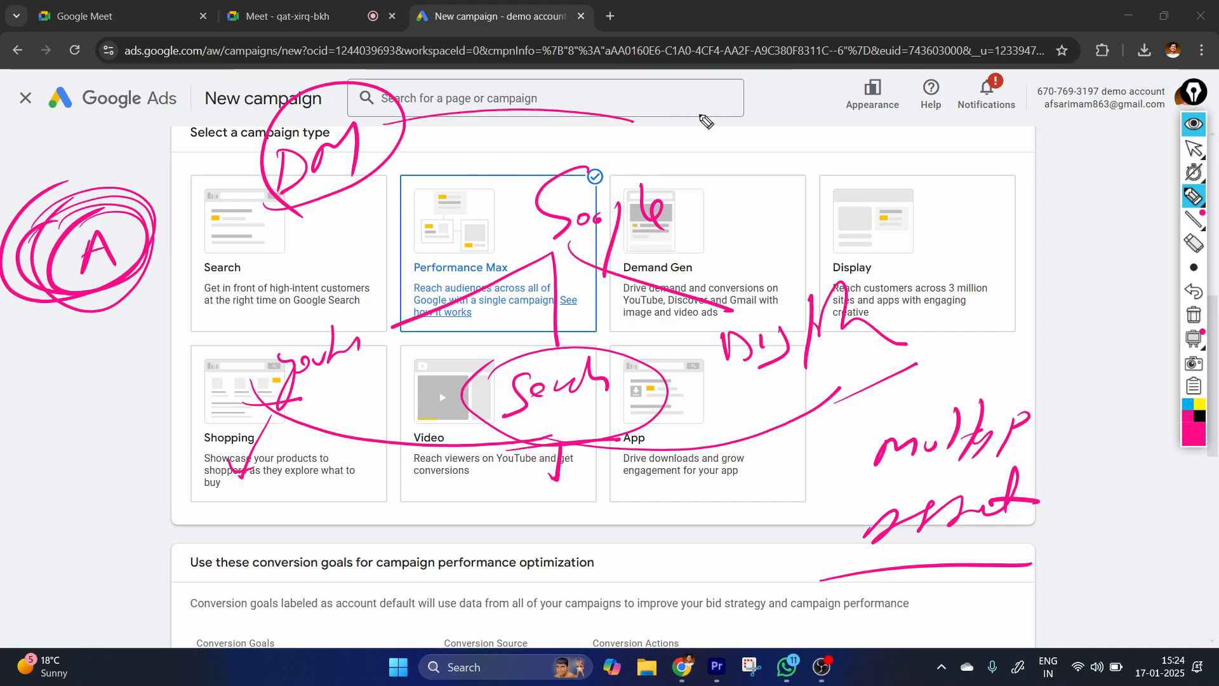
mouse_move(737, 126)
mouse_down()
mouse_move(743, 150)
mouse_move(759, 125)
mouse_up()
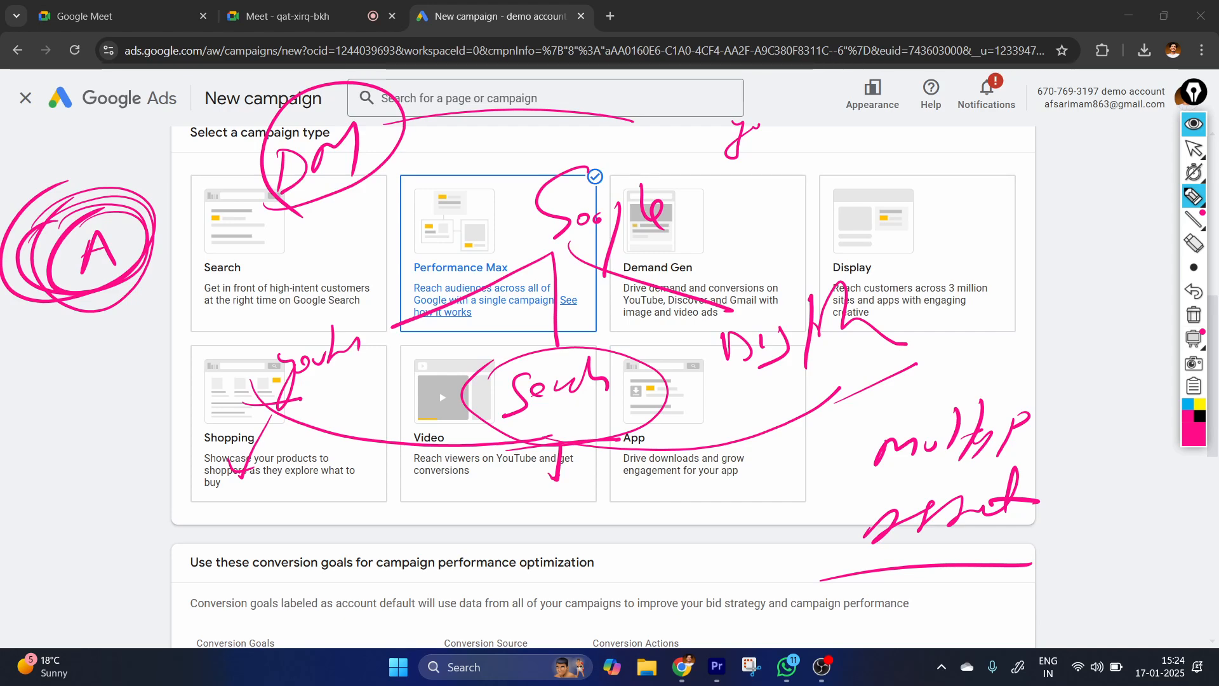
drag(295, 214, 285, 246)
mouse_move(76, 390)
mouse_down()
mouse_move(137, 375)
mouse_move(167, 348)
mouse_up()
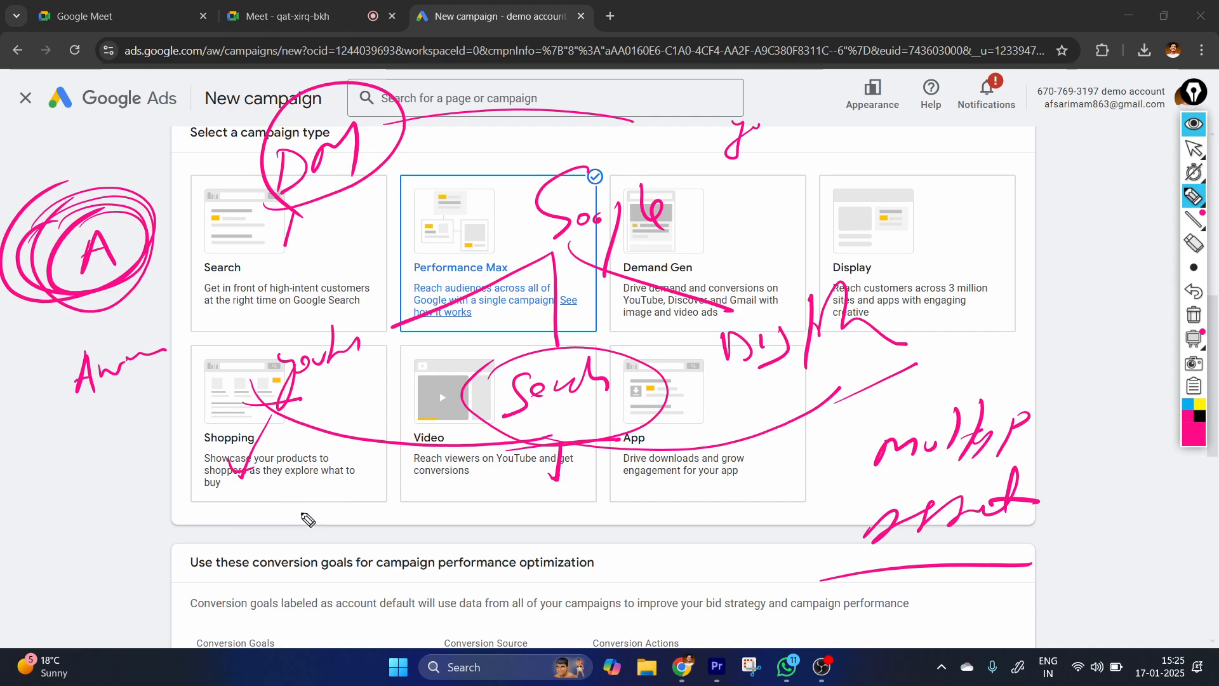
Handwrite the asset list image, video, title, des and call, circle it, and link it to the letter A with an arrow.
mouse_move(321, 536)
mouse_down()
mouse_move(381, 508)
mouse_move(403, 539)
mouse_up()
mouse_move(322, 571)
mouse_down()
mouse_move(357, 574)
mouse_move(390, 538)
mouse_move(419, 555)
mouse_move(447, 541)
mouse_up()
drag(368, 590, 406, 581)
mouse_move(399, 575)
mouse_down()
mouse_move(393, 626)
mouse_move(445, 571)
mouse_move(492, 600)
mouse_up()
drag(519, 527, 530, 594)
drag(563, 555, 578, 574)
mouse_move(632, 605)
mouse_down()
mouse_move(600, 625)
mouse_move(679, 562)
mouse_up()
drag(702, 549, 695, 608)
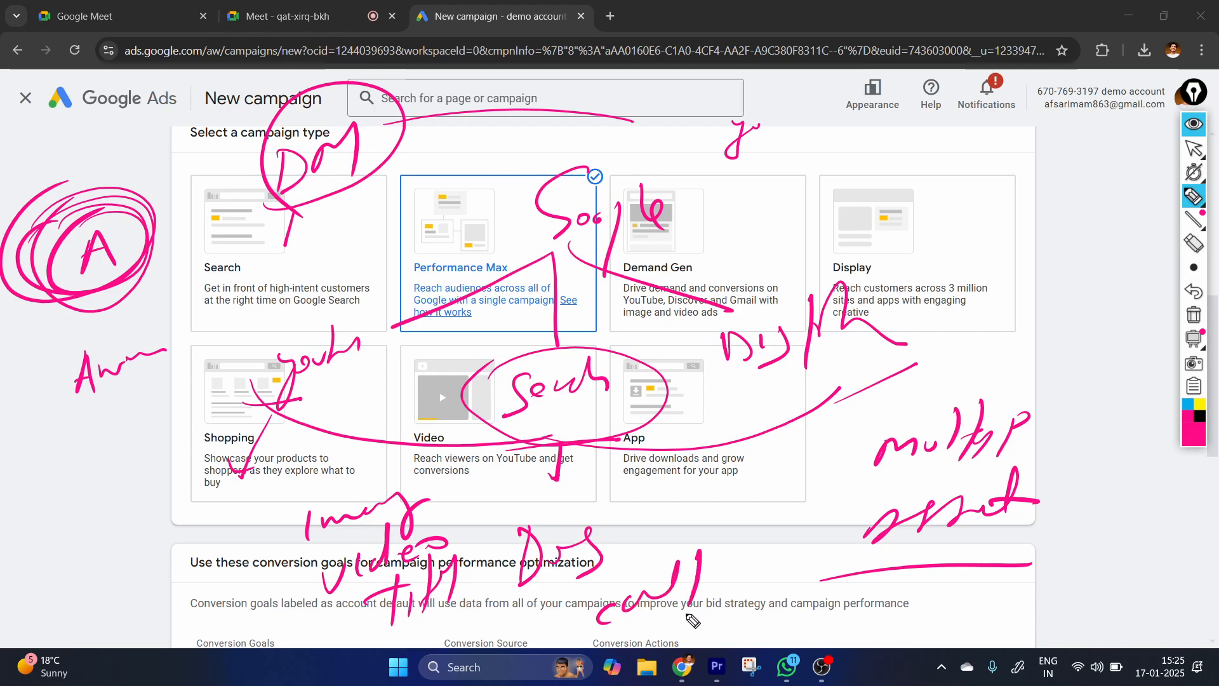
mouse_move(253, 579)
mouse_down()
mouse_move(356, 618)
mouse_move(801, 625)
mouse_move(367, 445)
mouse_move(379, 593)
mouse_up()
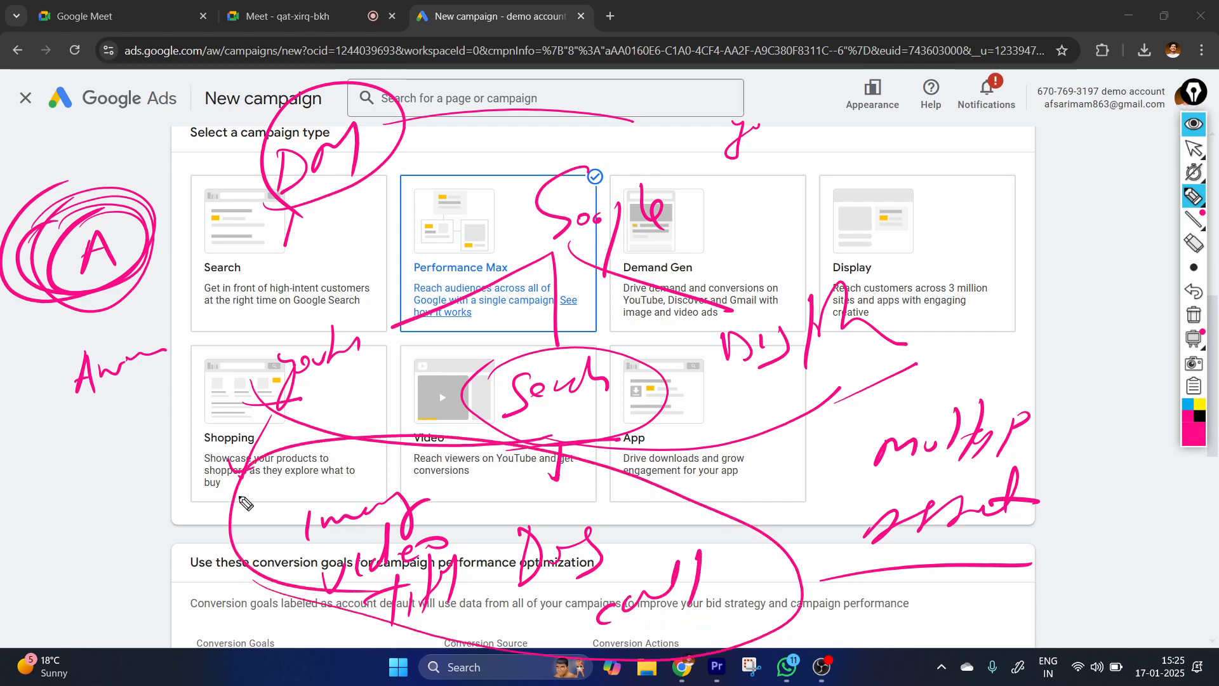
mouse_move(241, 499)
mouse_down()
mouse_move(135, 289)
mouse_move(169, 300)
mouse_up()
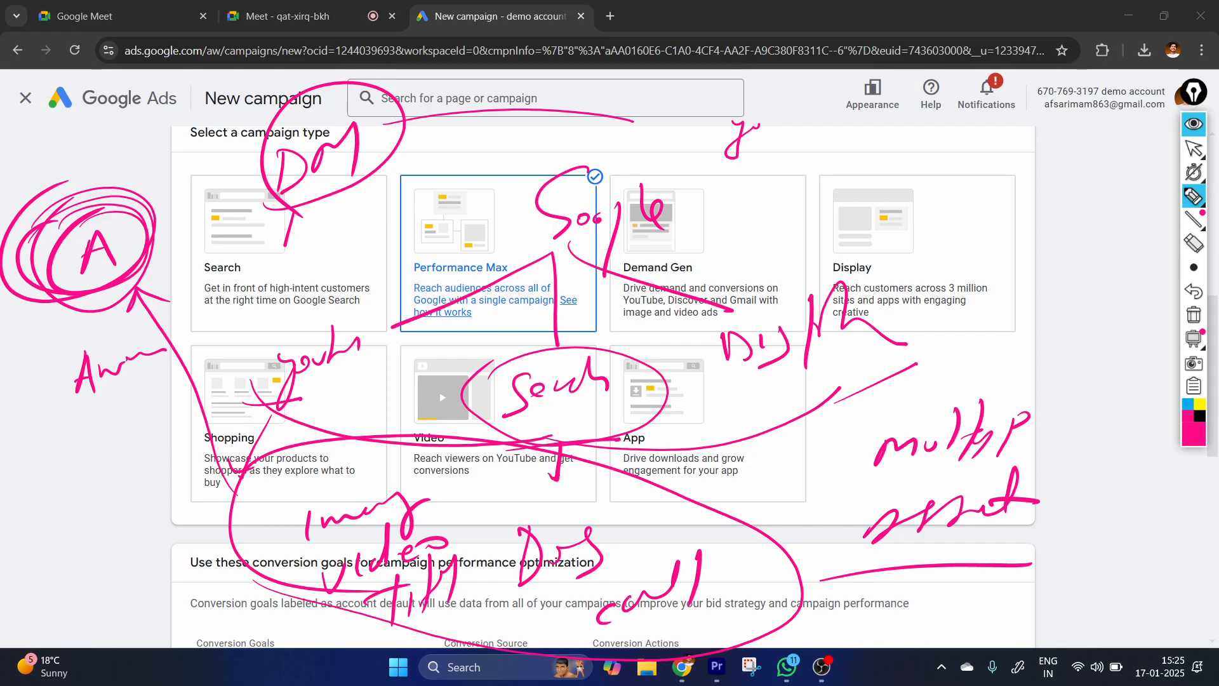
Handwrite "Automation" and "AI" over the Display campaign type and circle both words.
drag(836, 208, 899, 202)
drag(906, 139, 906, 209)
mouse_move(914, 185)
mouse_down()
mouse_move(1006, 162)
mouse_move(1034, 191)
mouse_up()
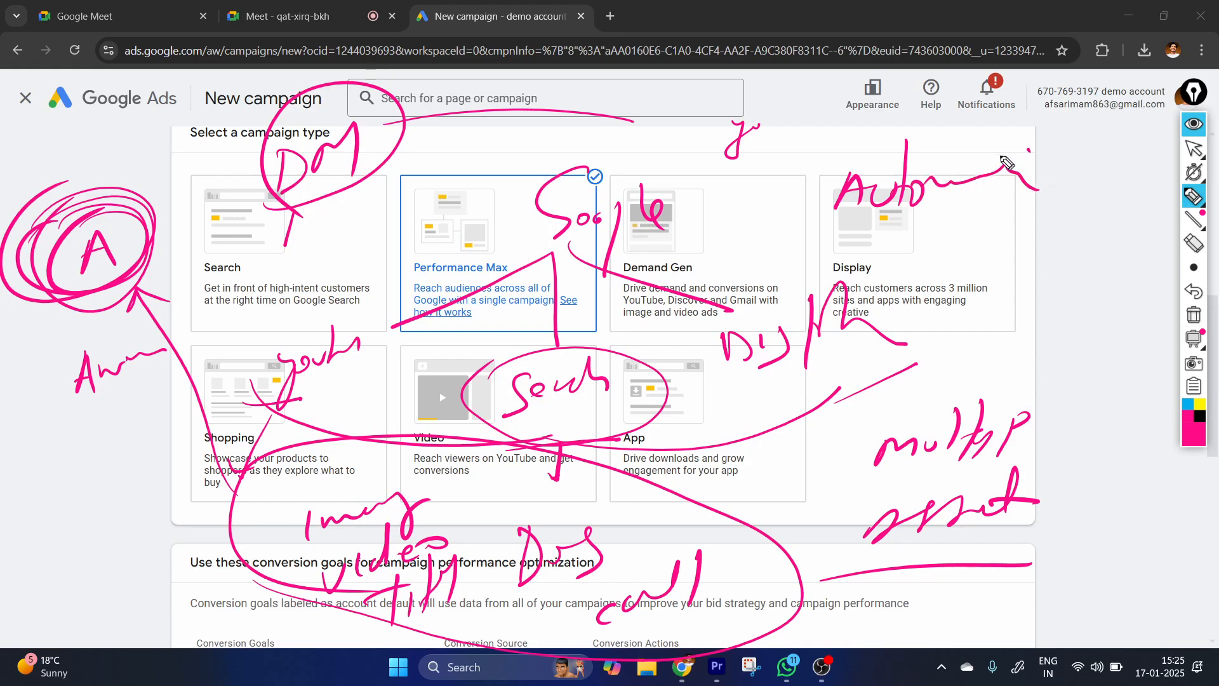
mouse_move(805, 257)
mouse_down()
mouse_move(1067, 158)
mouse_move(837, 209)
mouse_up()
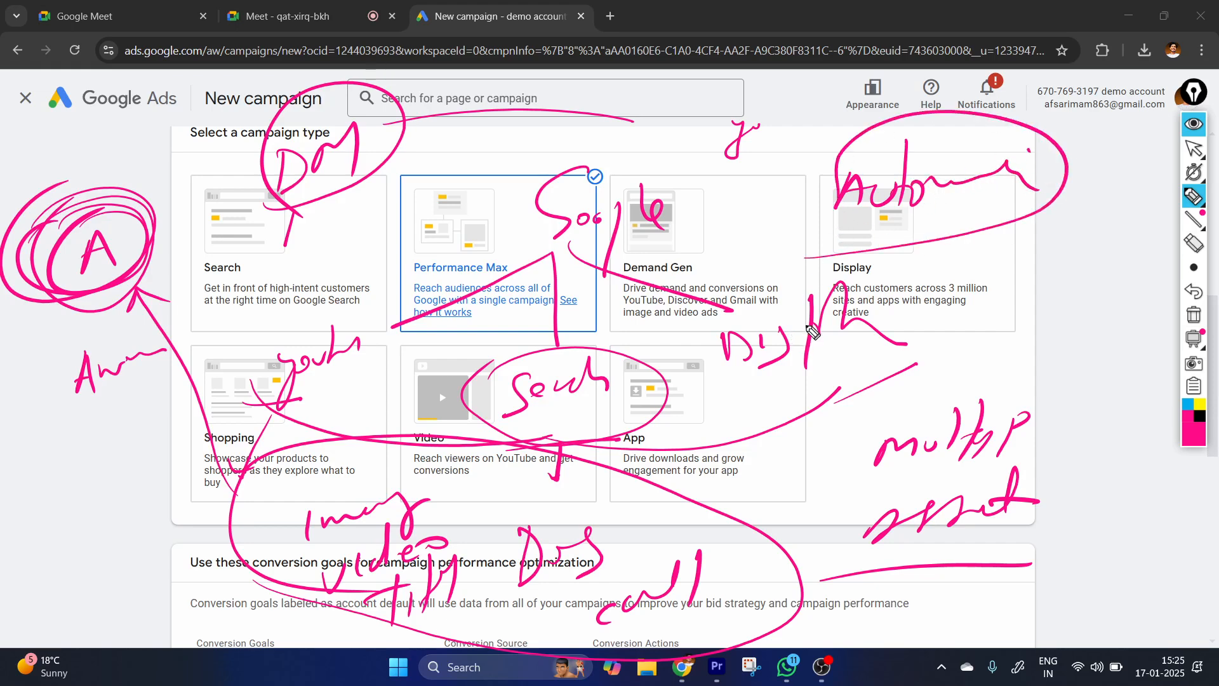
mouse_move(983, 303)
mouse_down()
mouse_move(1019, 269)
mouse_move(1041, 269)
mouse_up()
drag(990, 285, 1071, 321)
drag(1045, 362, 933, 292)
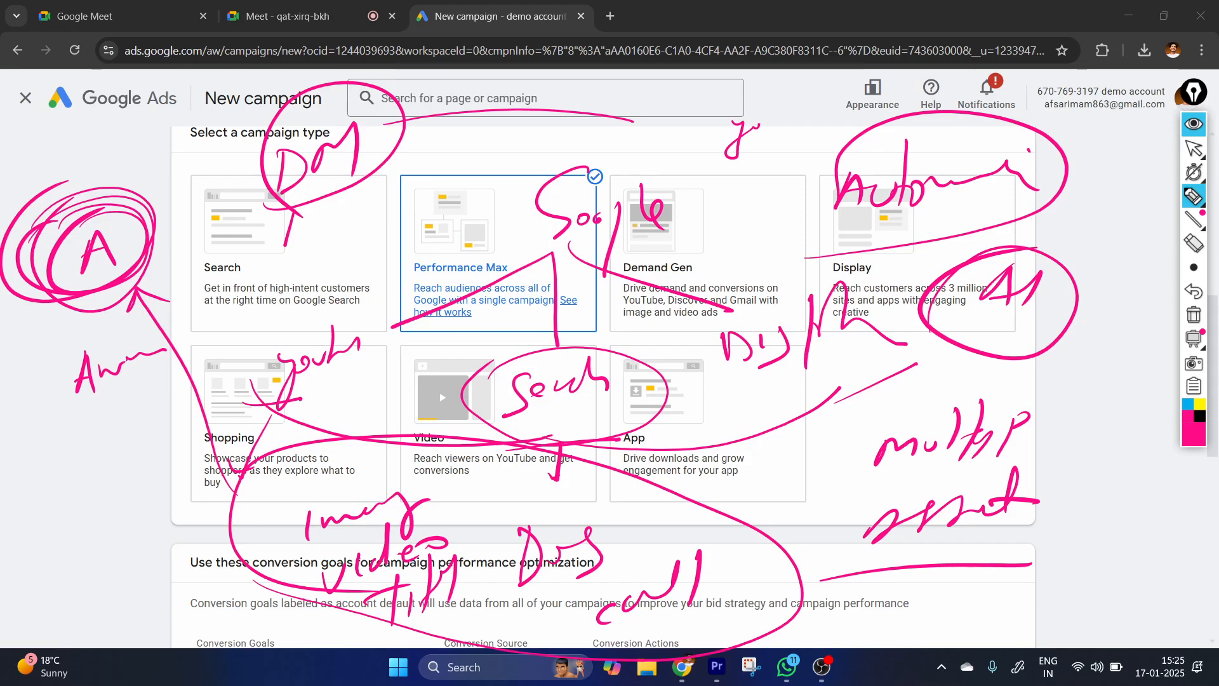
Clear all the handwritten annotations and bring the campaign type selection back into view.
click(1193, 151)
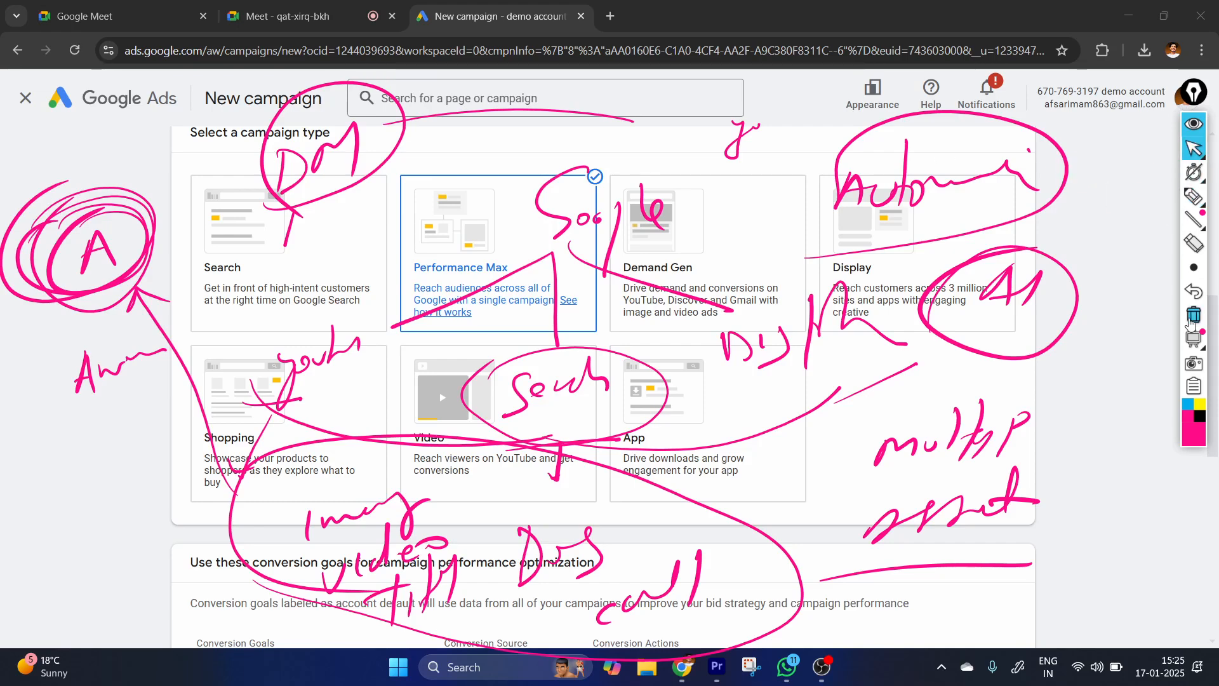
click(1193, 315)
click(1192, 198)
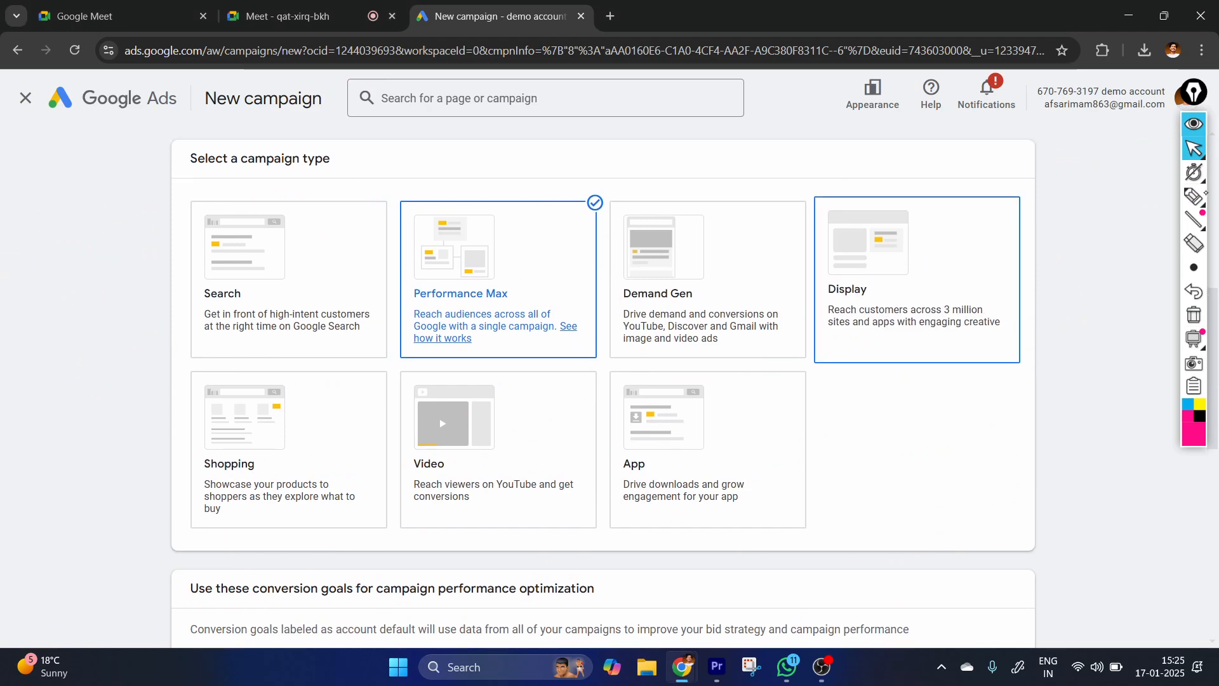
click(1193, 148)
scroll(685, 484, down, 5)
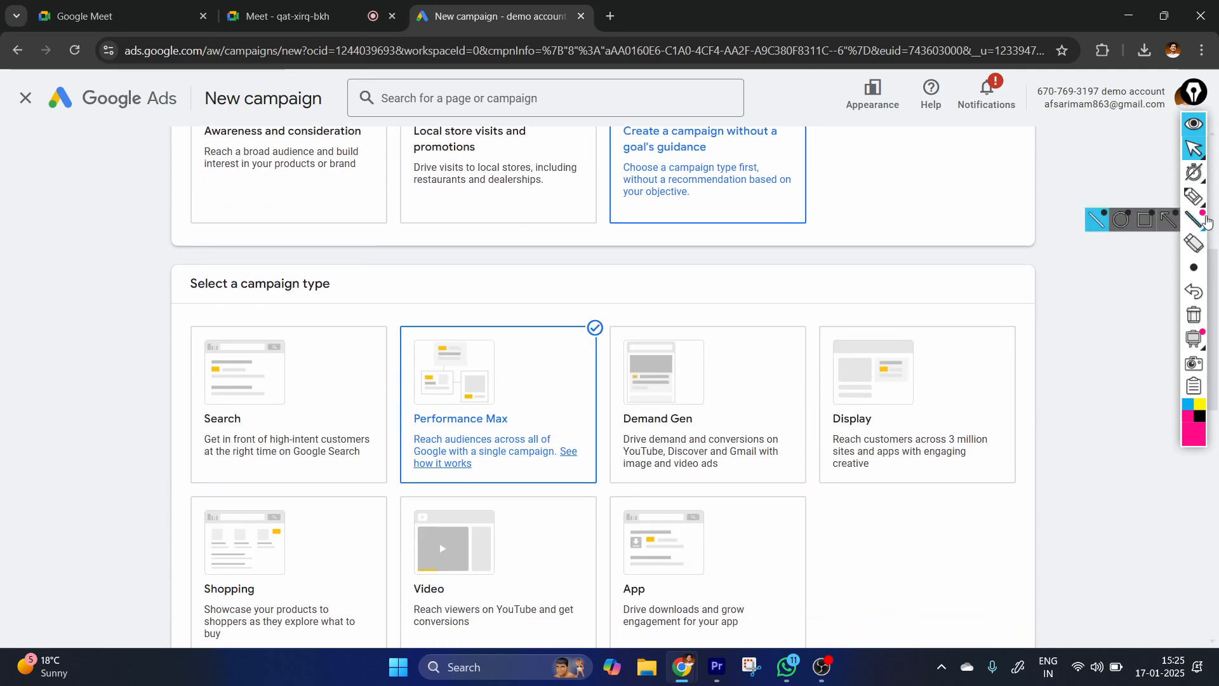
Underline the Search, Display, App and Video campaign types with the pen and cross out Demand Gen.
click(1194, 198)
drag(191, 447, 307, 442)
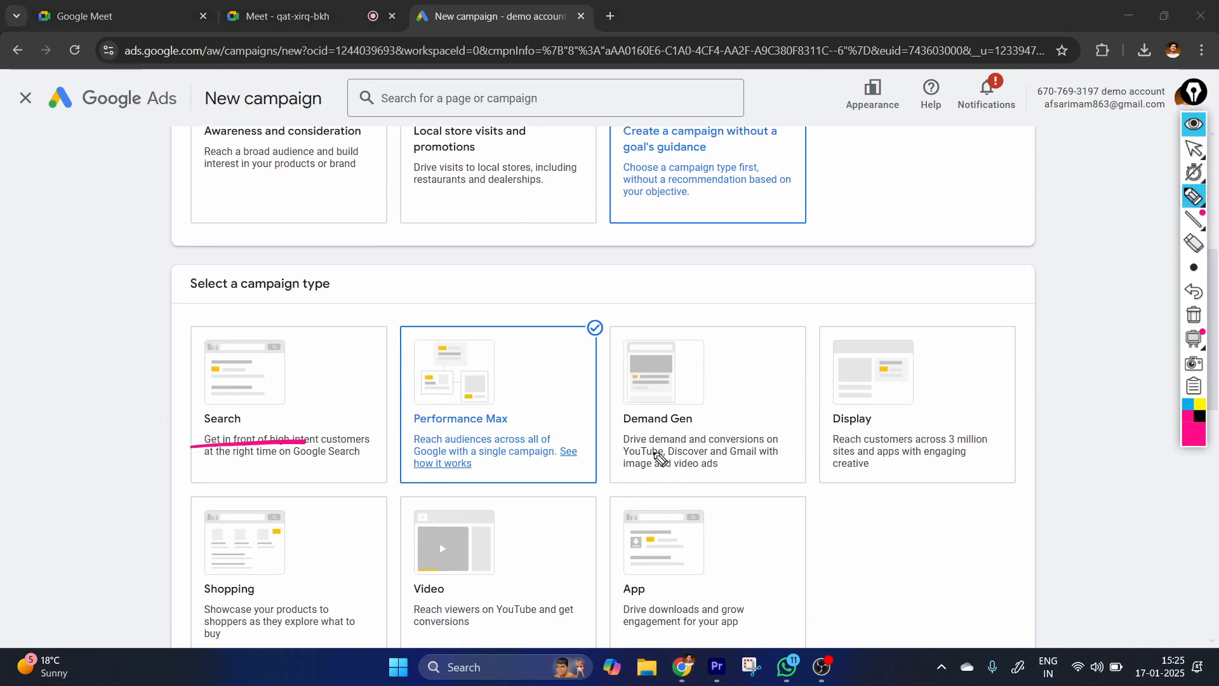
drag(614, 442, 739, 438)
mouse_move(661, 409)
mouse_down()
mouse_move(692, 451)
mouse_move(646, 468)
mouse_up()
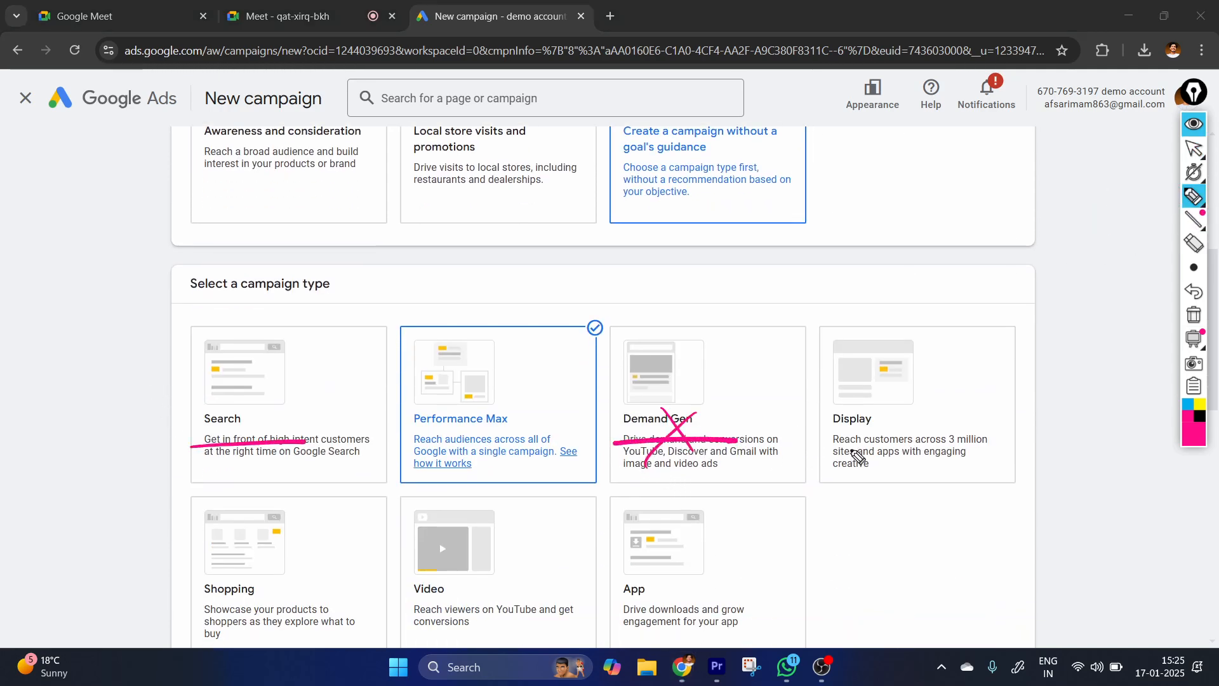
drag(836, 448, 956, 458)
drag(608, 615, 740, 613)
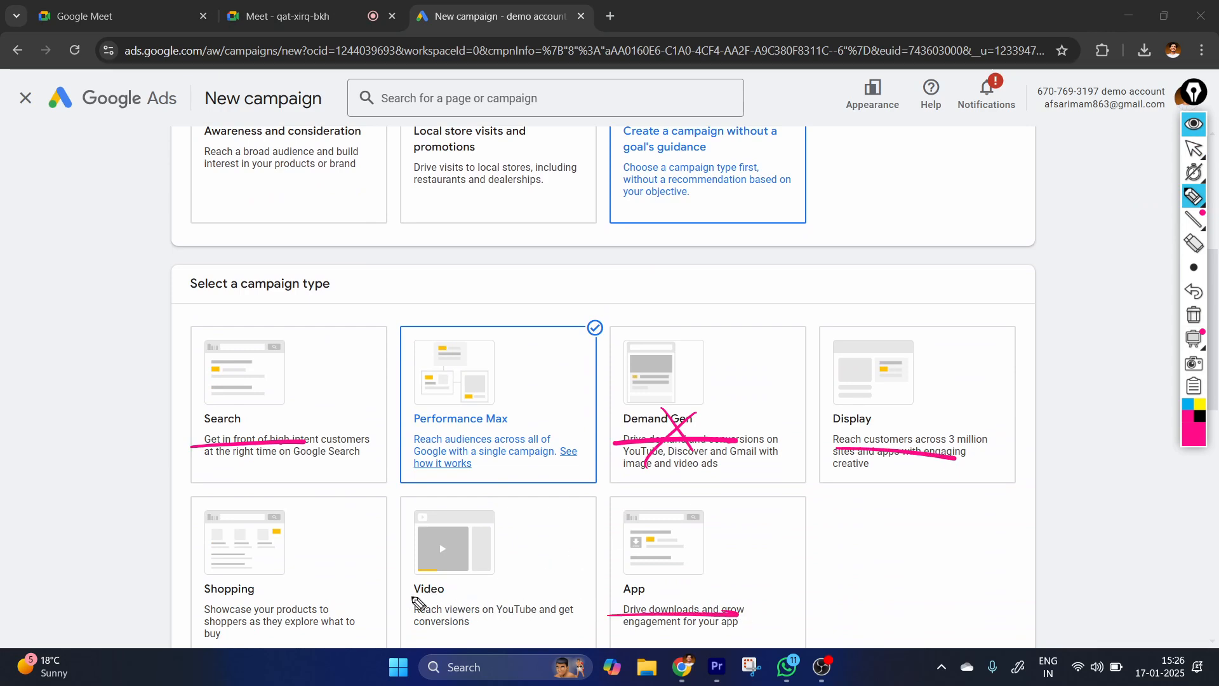
drag(377, 600, 529, 611)
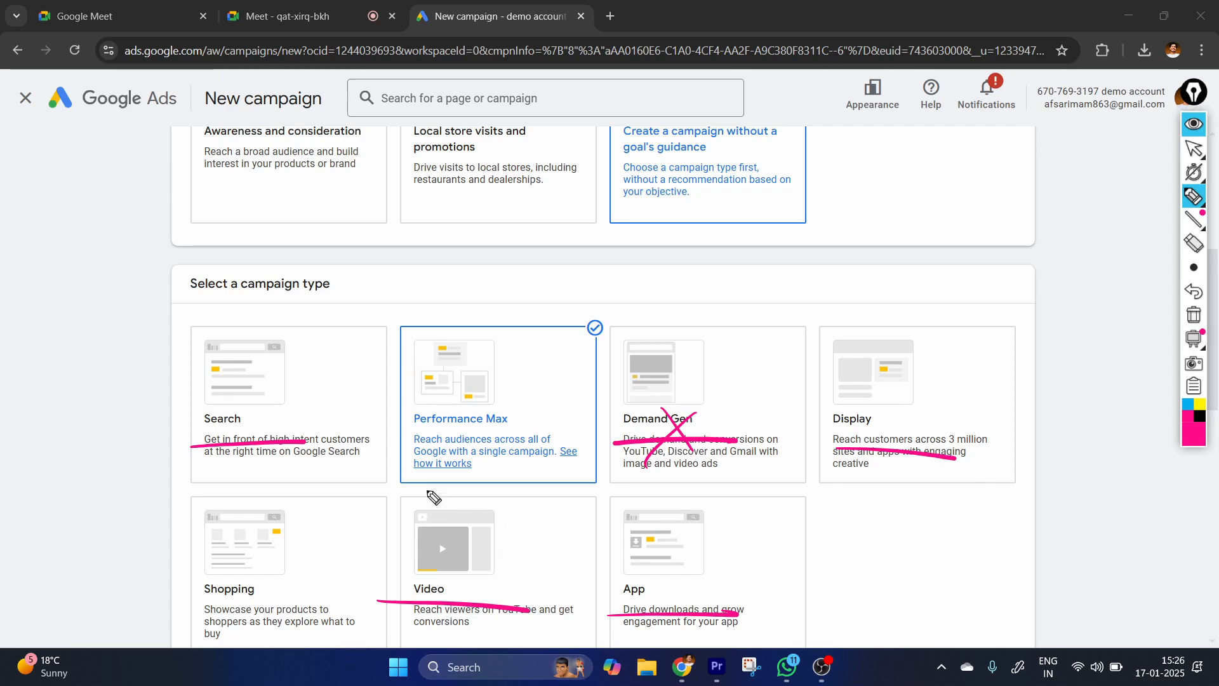
drag(177, 452, 343, 442)
drag(835, 439, 930, 441)
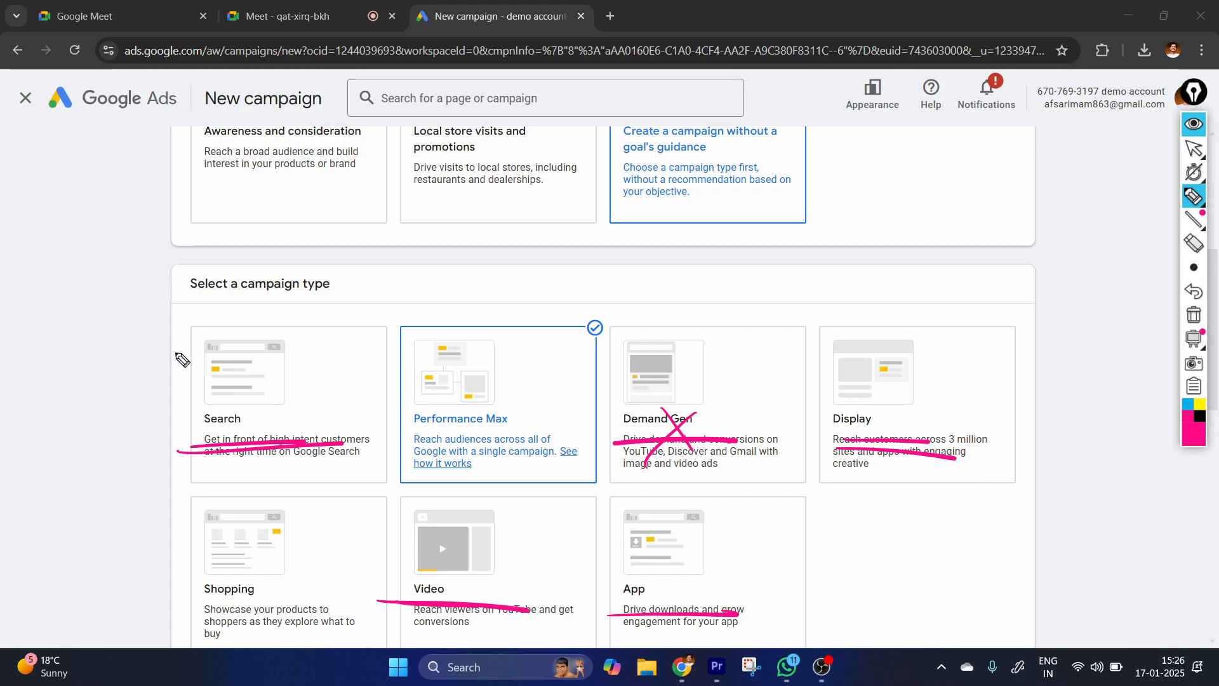
Circle the Search, Display, Video, Shopping and App campaign types, and cross out App.
mouse_move(182, 360)
mouse_down()
mouse_move(234, 485)
mouse_move(259, 343)
mouse_move(186, 324)
mouse_up()
mouse_move(824, 374)
mouse_down()
mouse_move(991, 416)
mouse_move(953, 371)
mouse_up()
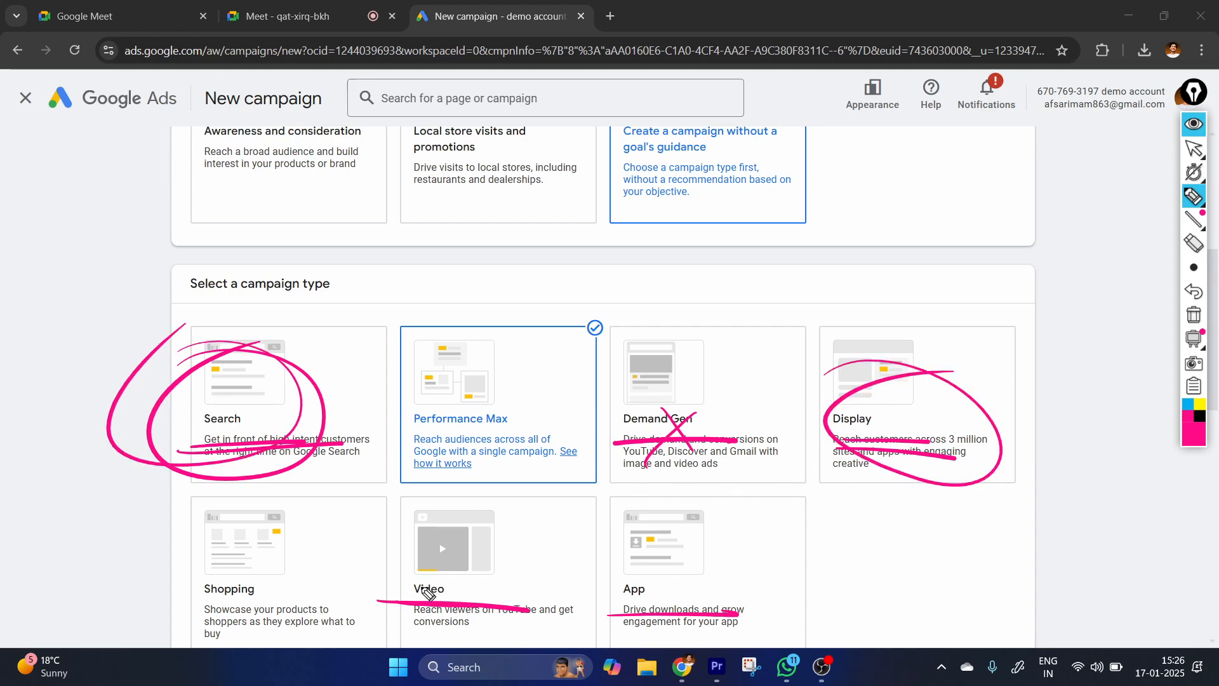
drag(425, 515, 479, 531)
mouse_move(183, 528)
mouse_down()
mouse_move(137, 625)
mouse_move(155, 574)
mouse_up()
drag(597, 557, 703, 582)
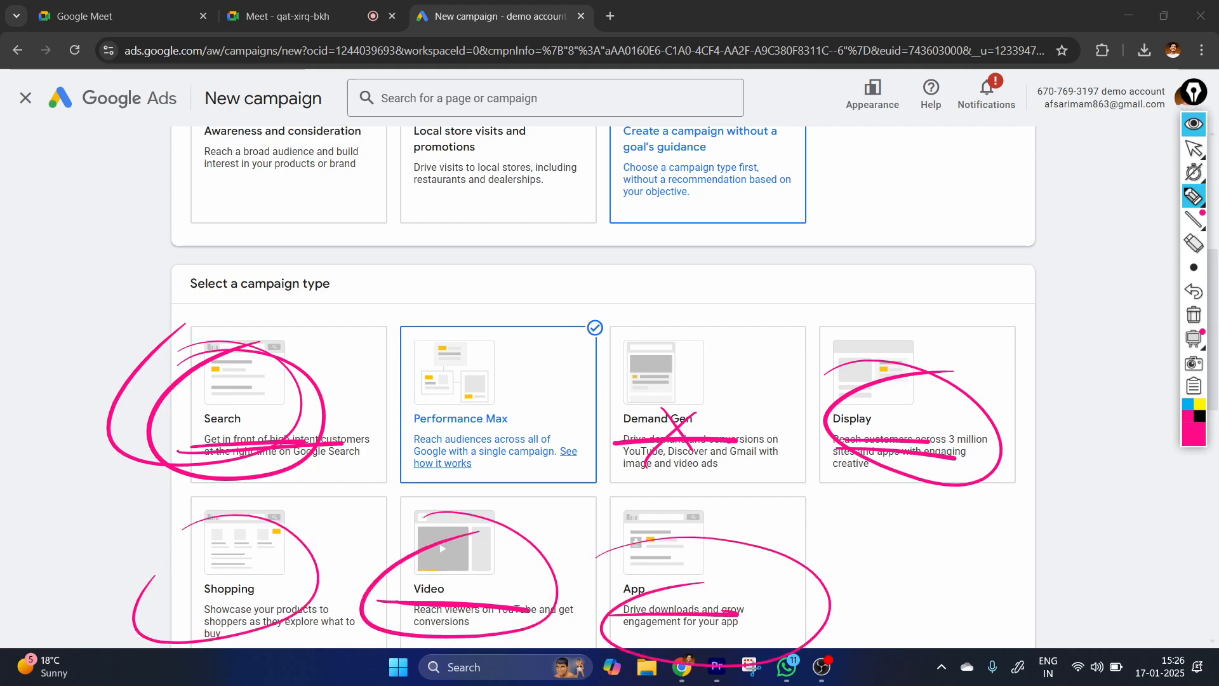
drag(635, 539, 762, 626)
drag(710, 521, 642, 626)
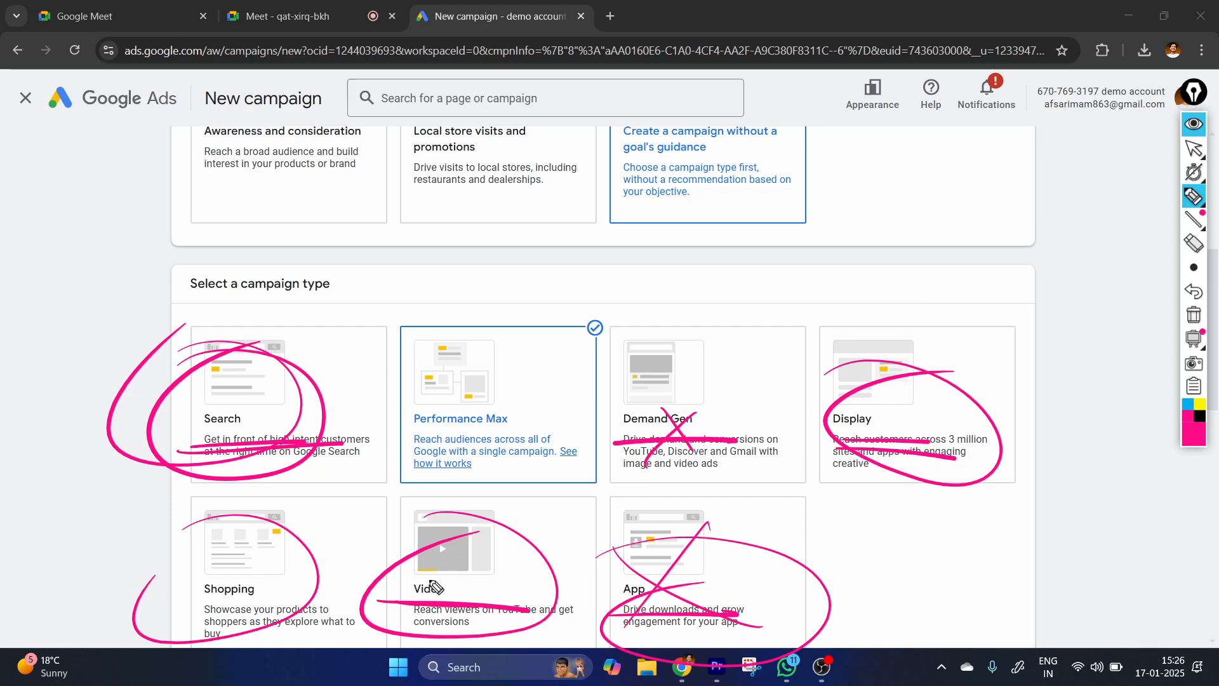
Draw a frame around Performance Max and add marks on Search, Display, Video and Shopping.
mouse_move(380, 461)
mouse_down()
mouse_move(601, 272)
mouse_move(331, 489)
mouse_move(381, 382)
mouse_up()
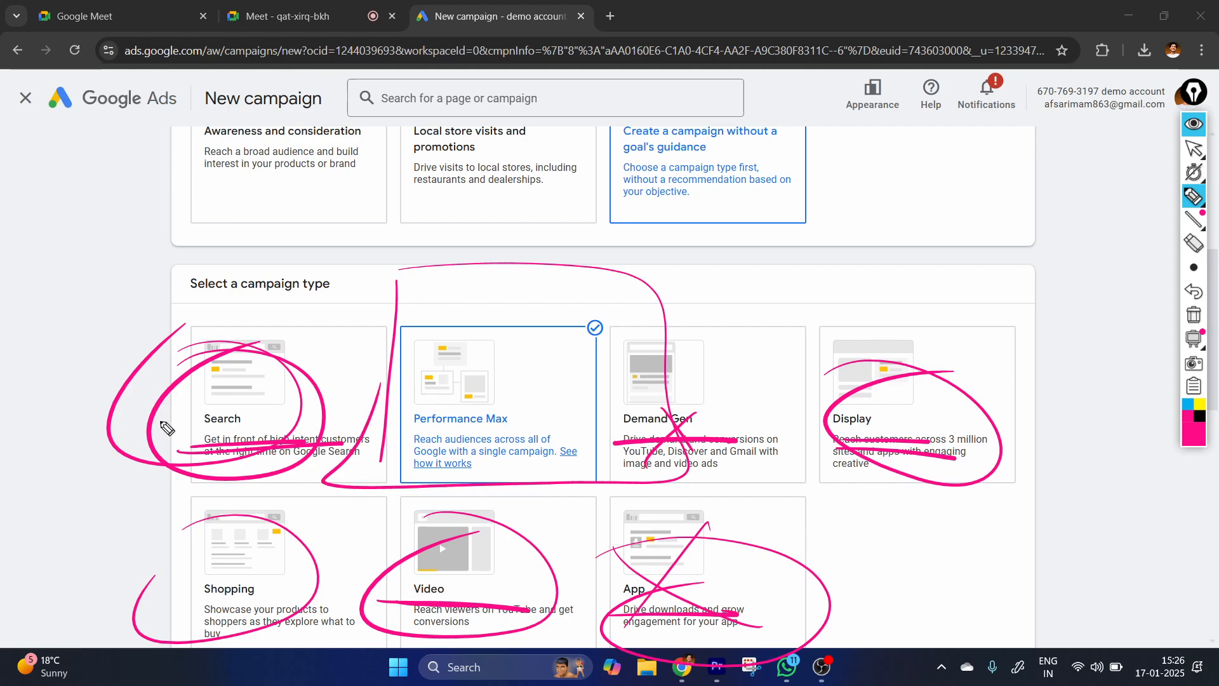
drag(163, 394, 240, 304)
drag(874, 383, 1003, 327)
drag(452, 580, 536, 532)
drag(297, 536, 274, 579)
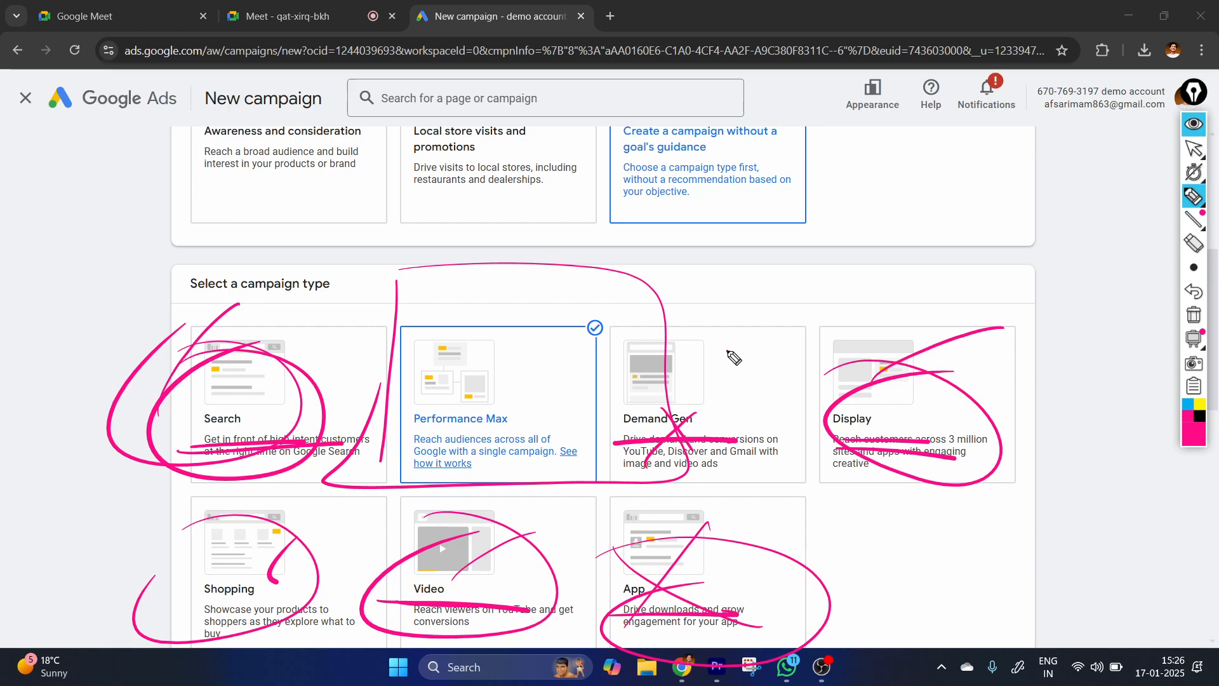
Switch back to the pointer and erase all pen marks over the campaign types.
click(1194, 148)
click(1192, 315)
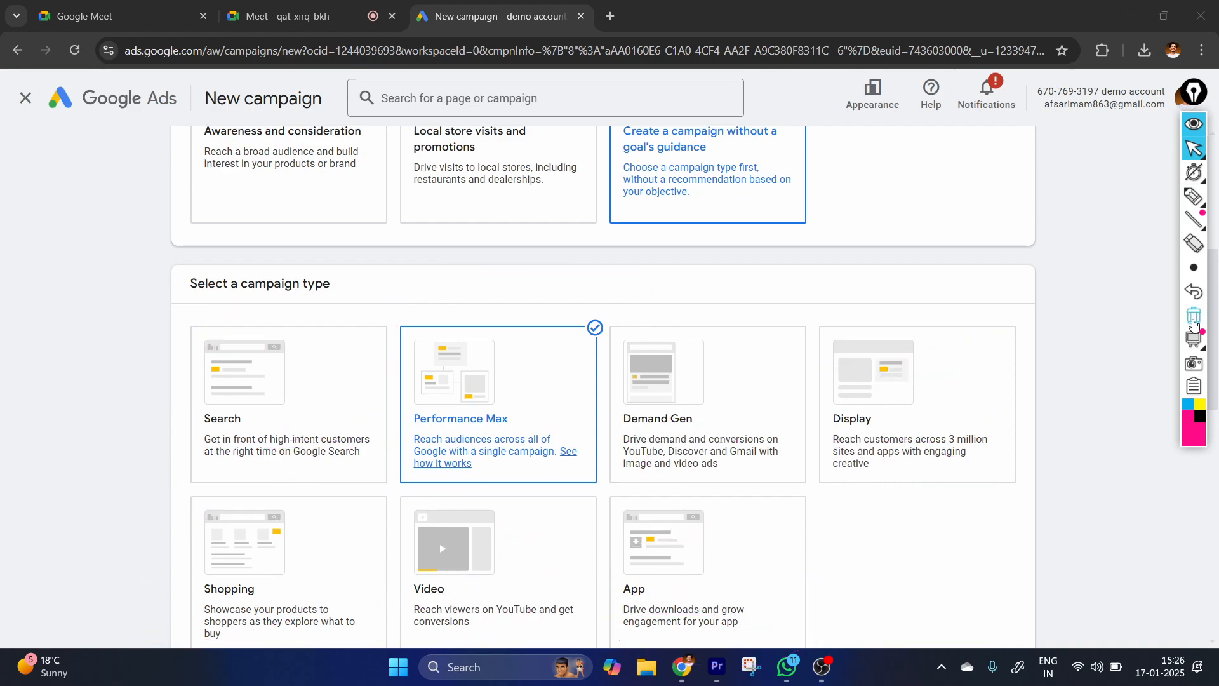
Choose the Display campaign type and continue with the account-default conversion goals.
click(914, 407)
scroll(748, 312, down, 7)
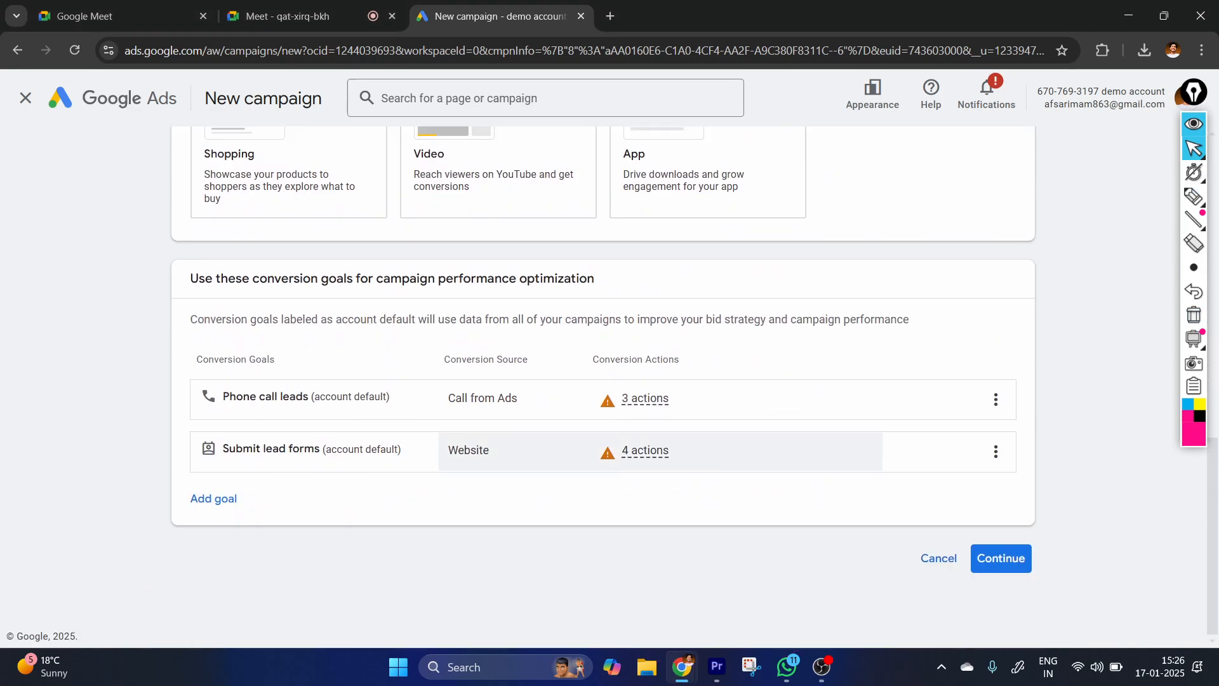
scroll(748, 312, up, 7)
scroll(748, 313, up, 5)
scroll(635, 425, down, 5)
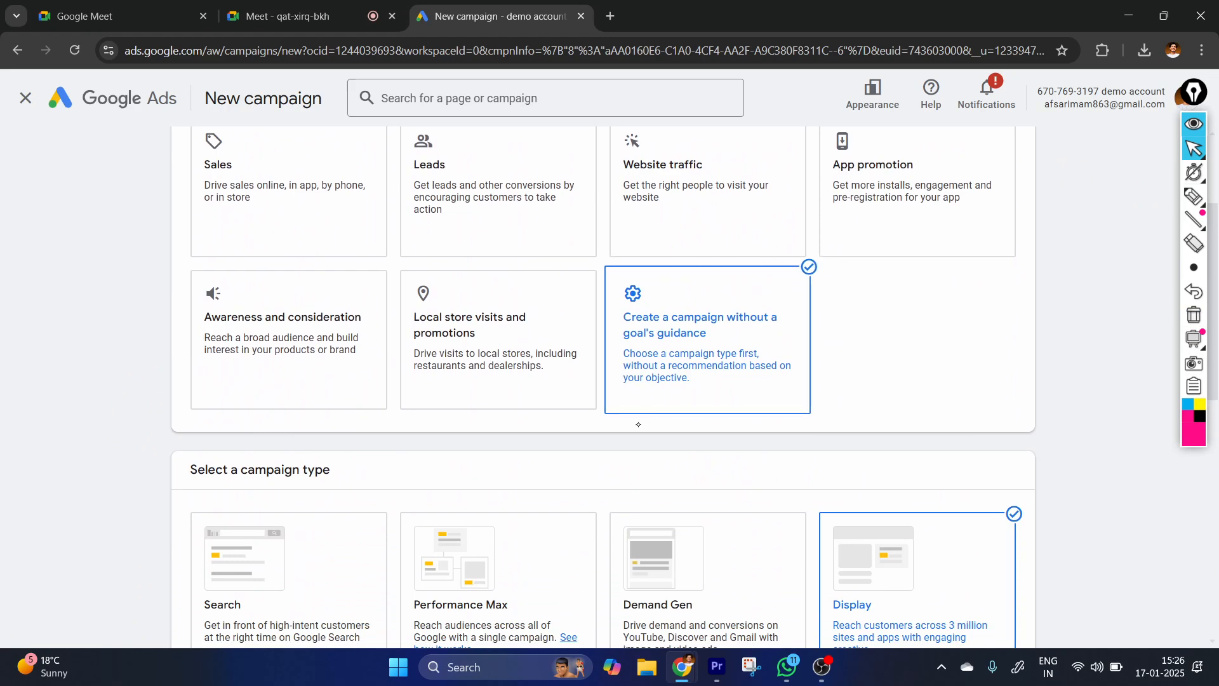
scroll(708, 467, down, 1)
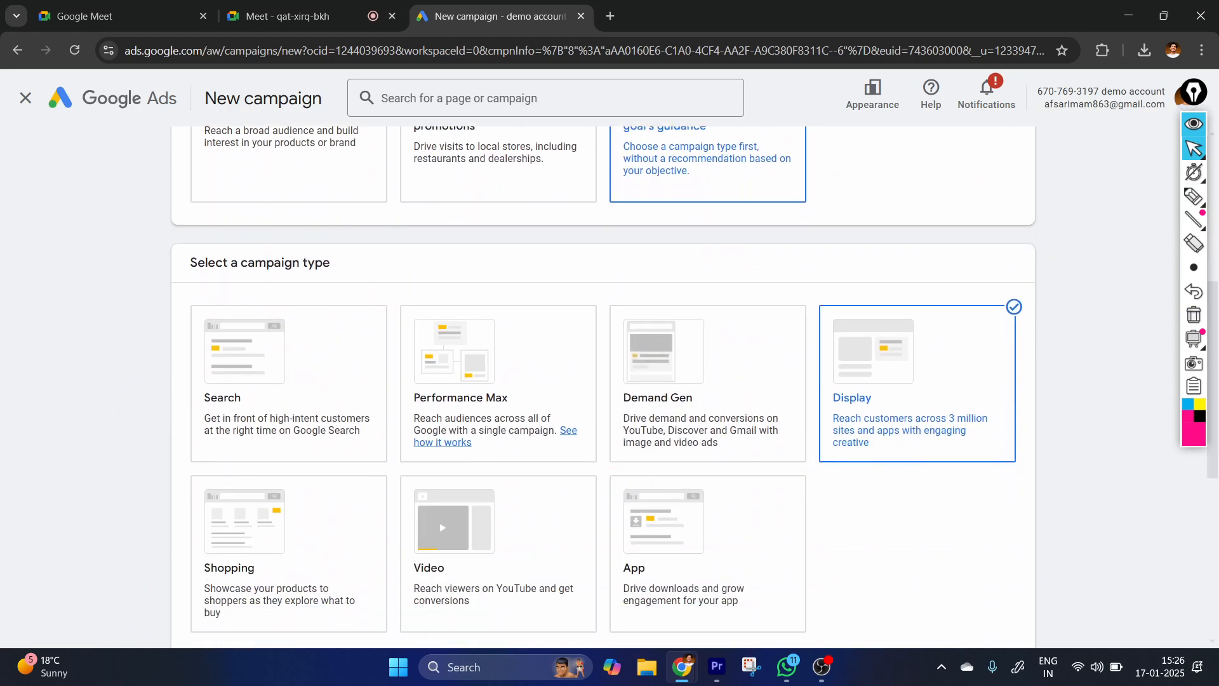
scroll(406, 346, down, 6)
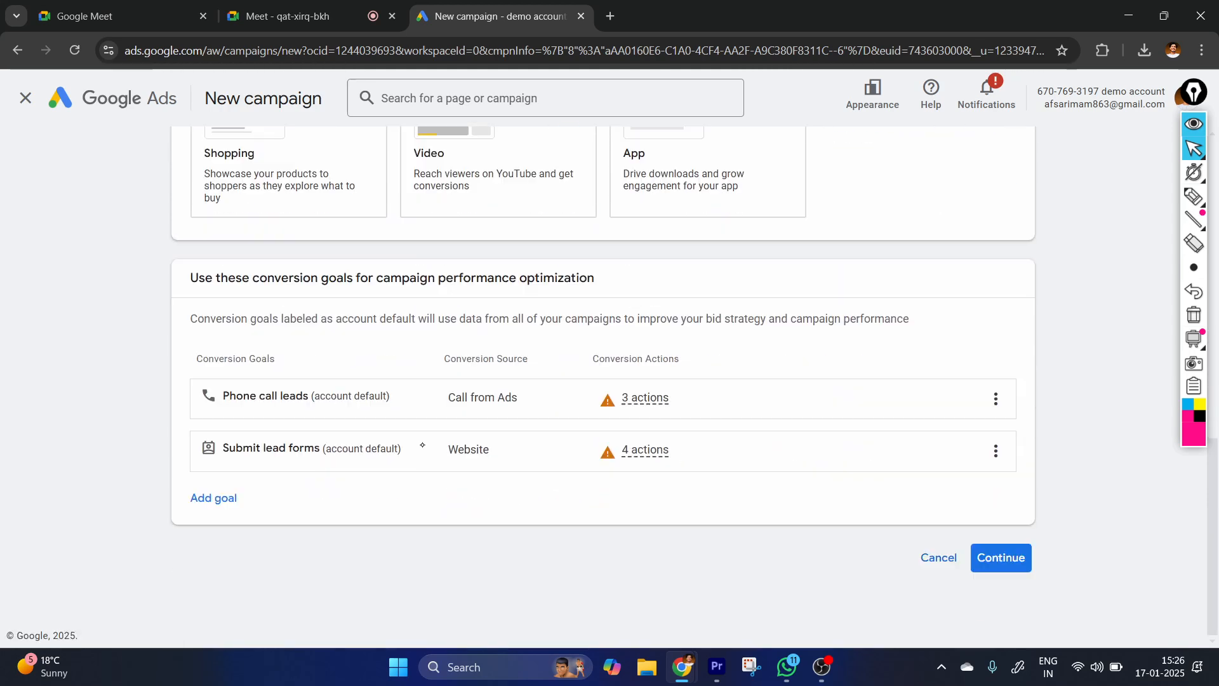
click(1012, 572)
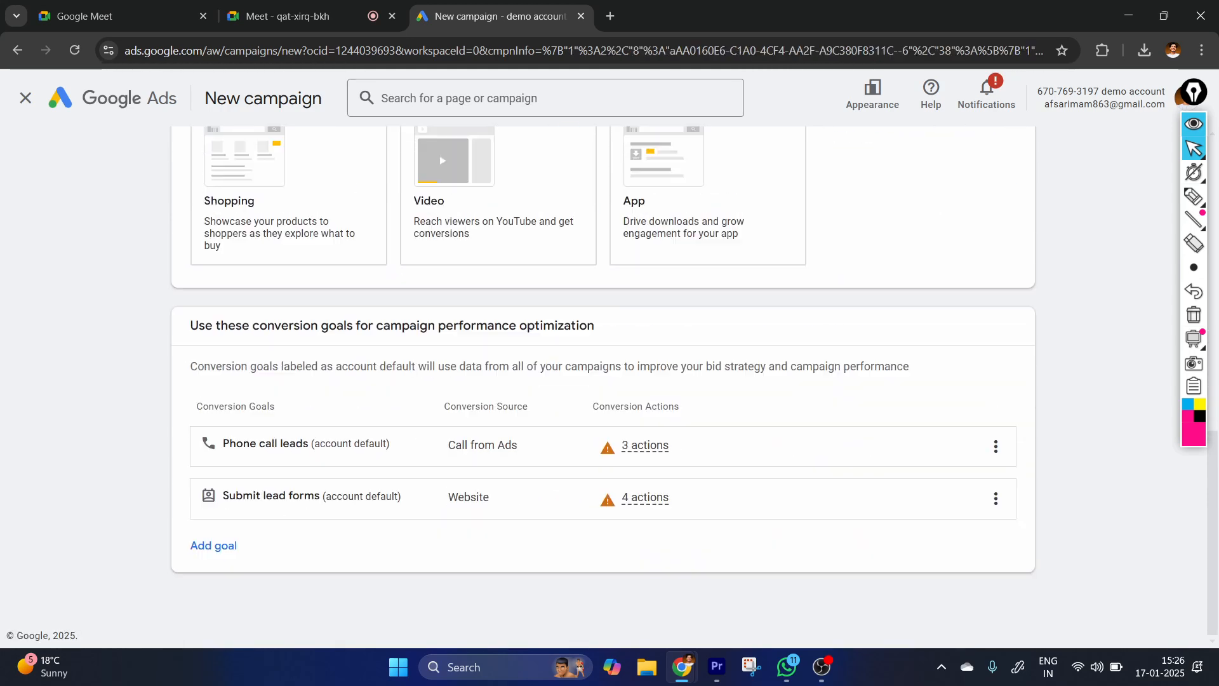
Handwrite "Perform" with an underline over the conversion goals using the pen, erase it, and return to the pointer.
click(1193, 197)
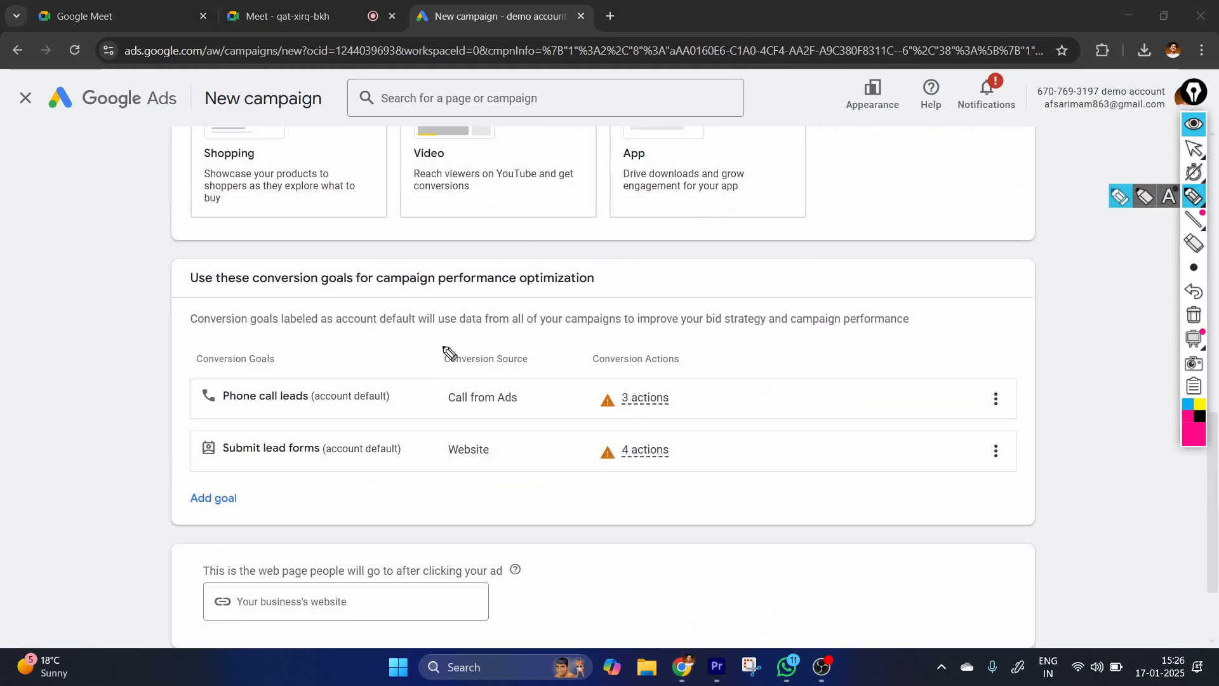
mouse_move(666, 335)
mouse_down()
mouse_move(714, 275)
mouse_move(773, 283)
mouse_move(968, 260)
mouse_up()
drag(577, 367, 981, 325)
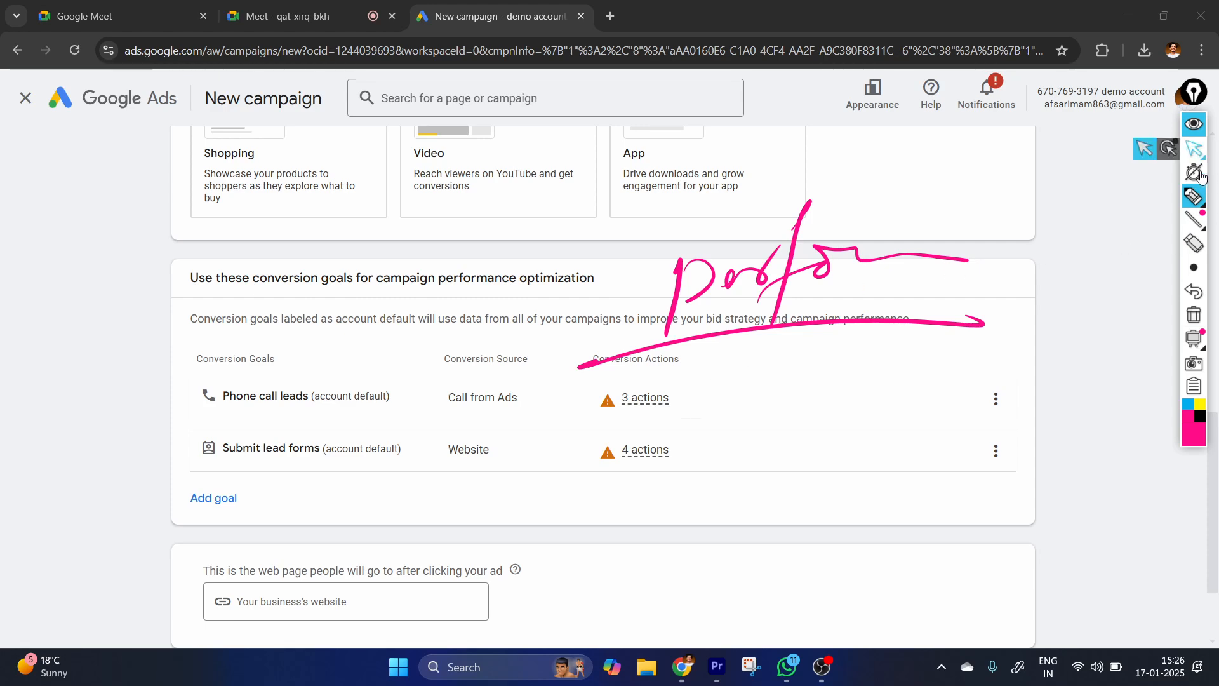
click(1194, 316)
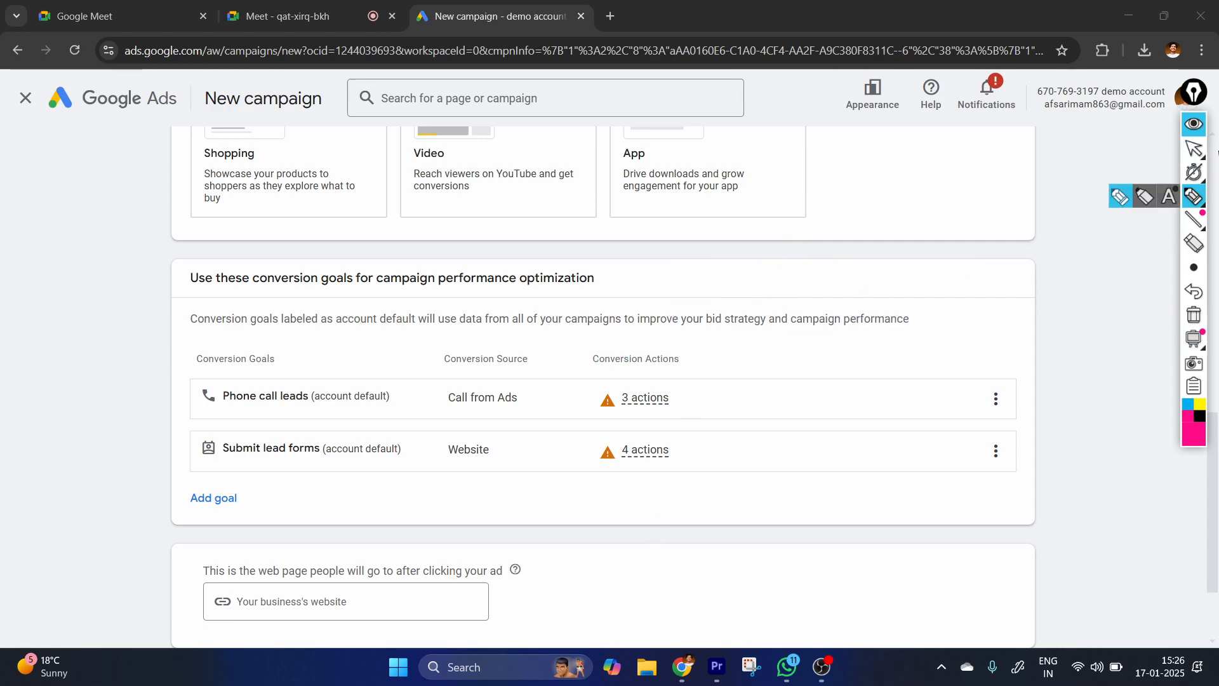
click(1193, 148)
Search the web for "collectionkb" in a new tab, open thecollectionkb.com and copy its address for the campaign's website.
scroll(417, 372, down, 2)
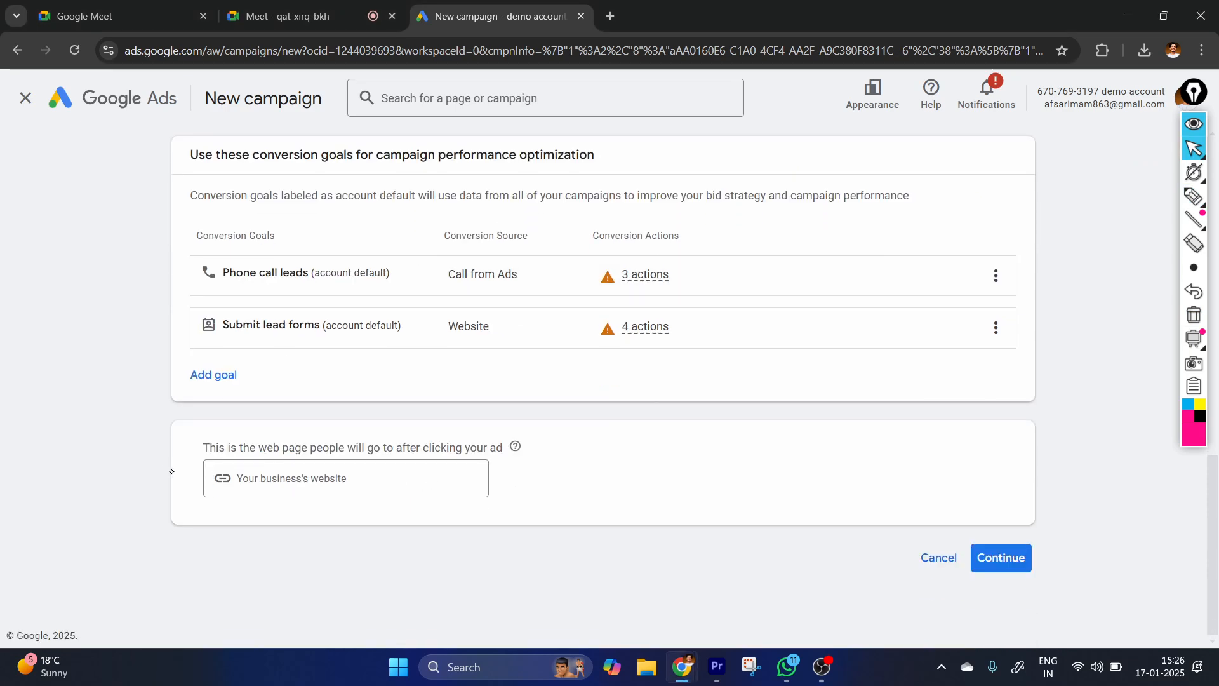
click(283, 467)
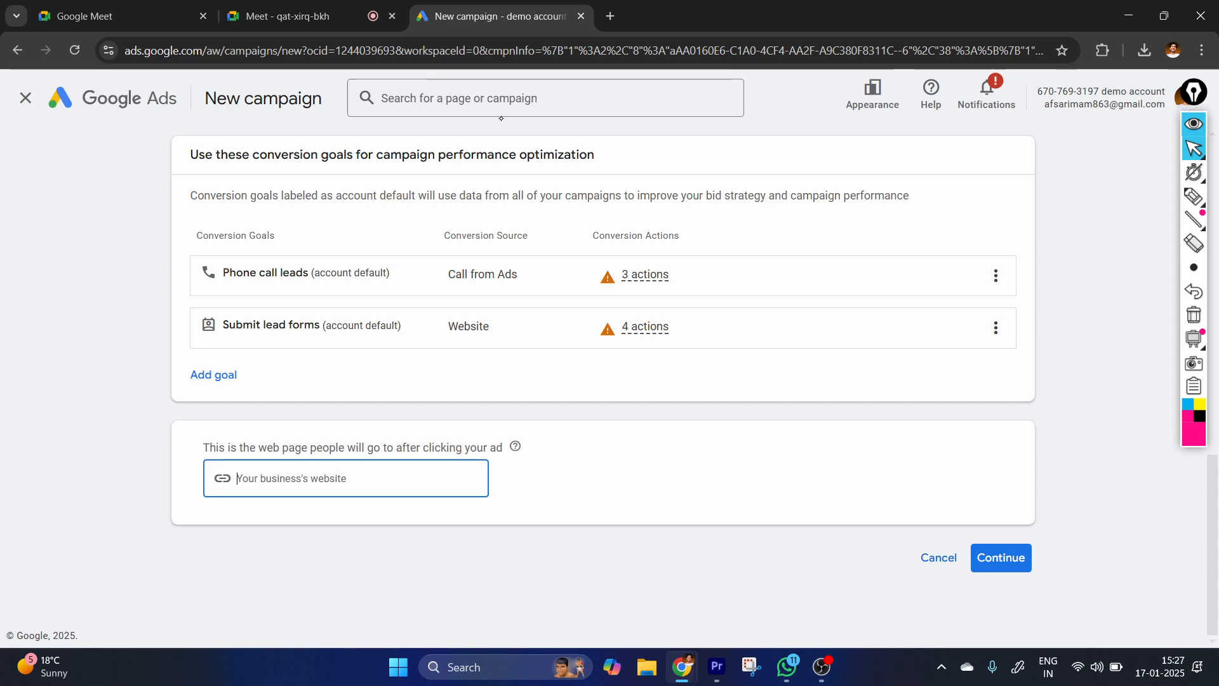
click(610, 16)
text(col)
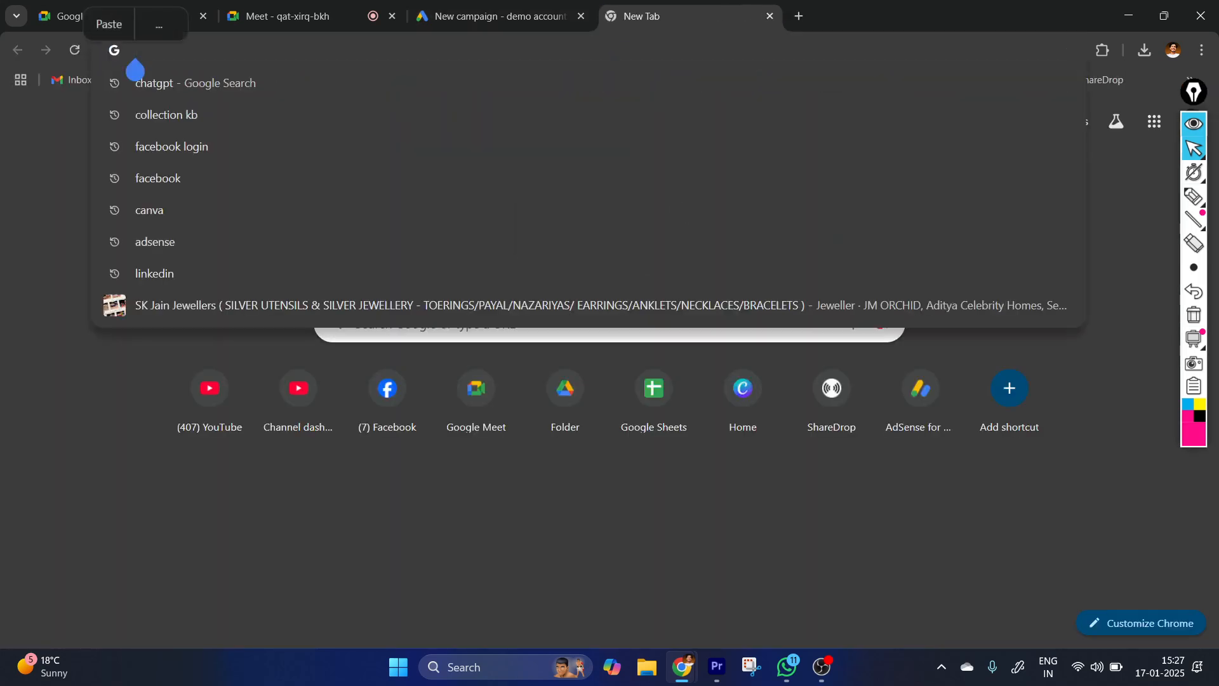
text(lection)
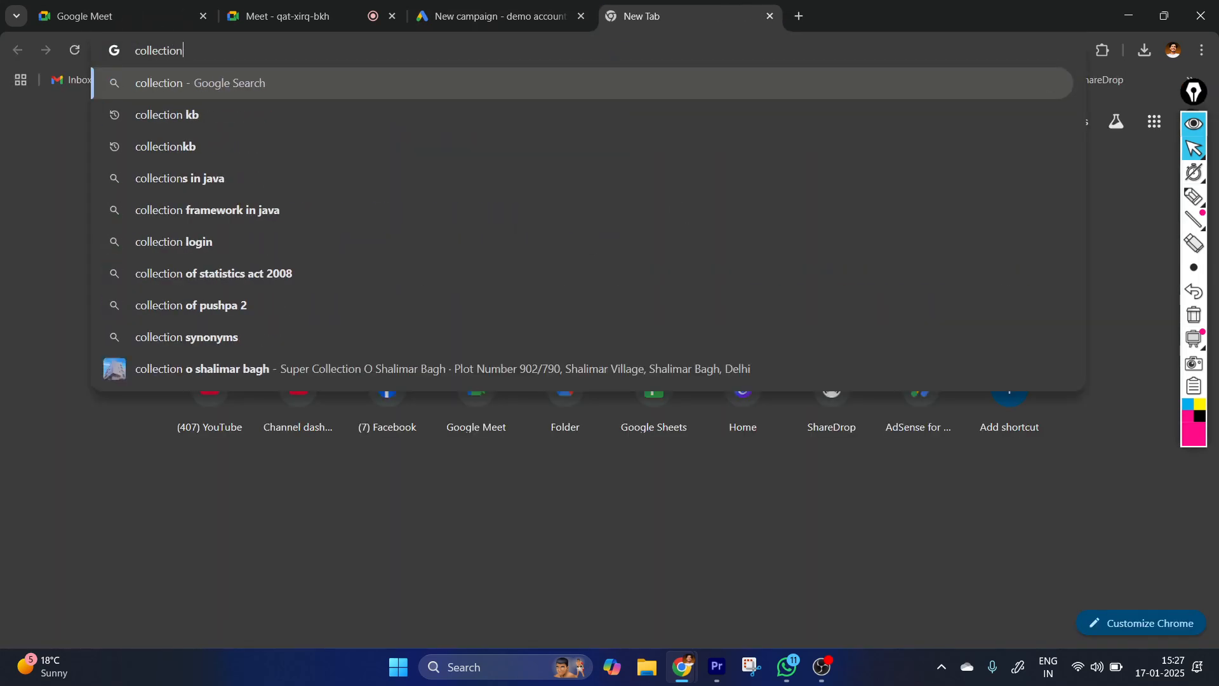
text(kb)
key(Return)
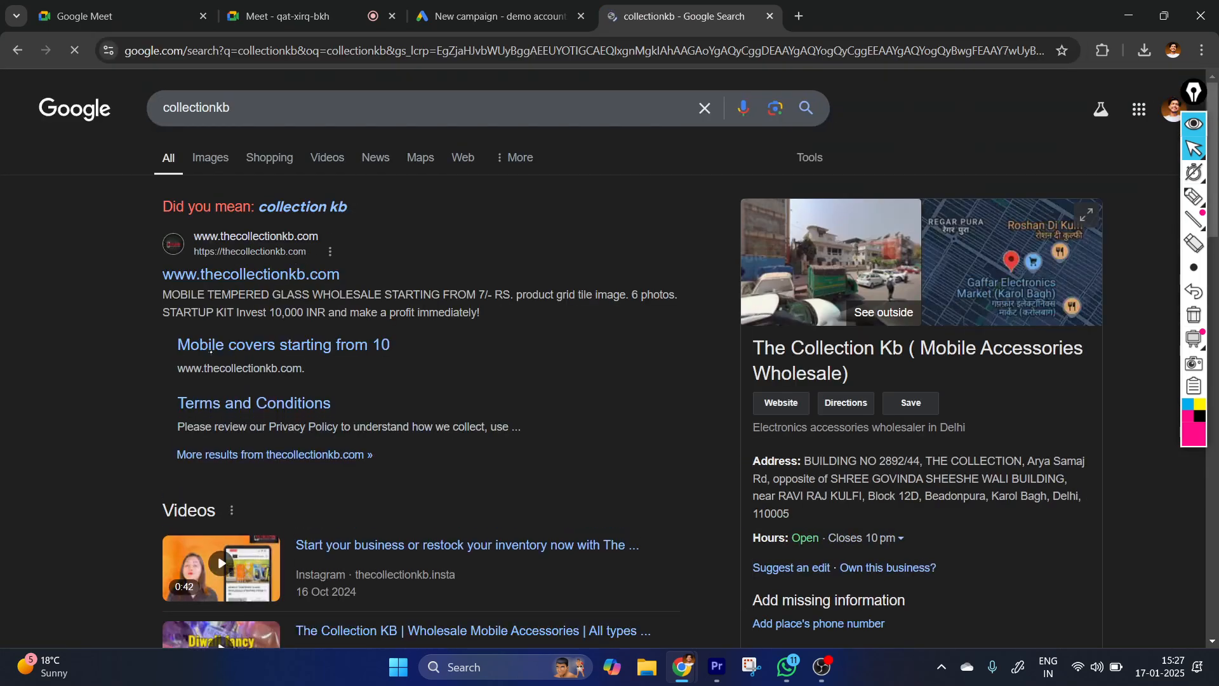
click(266, 272)
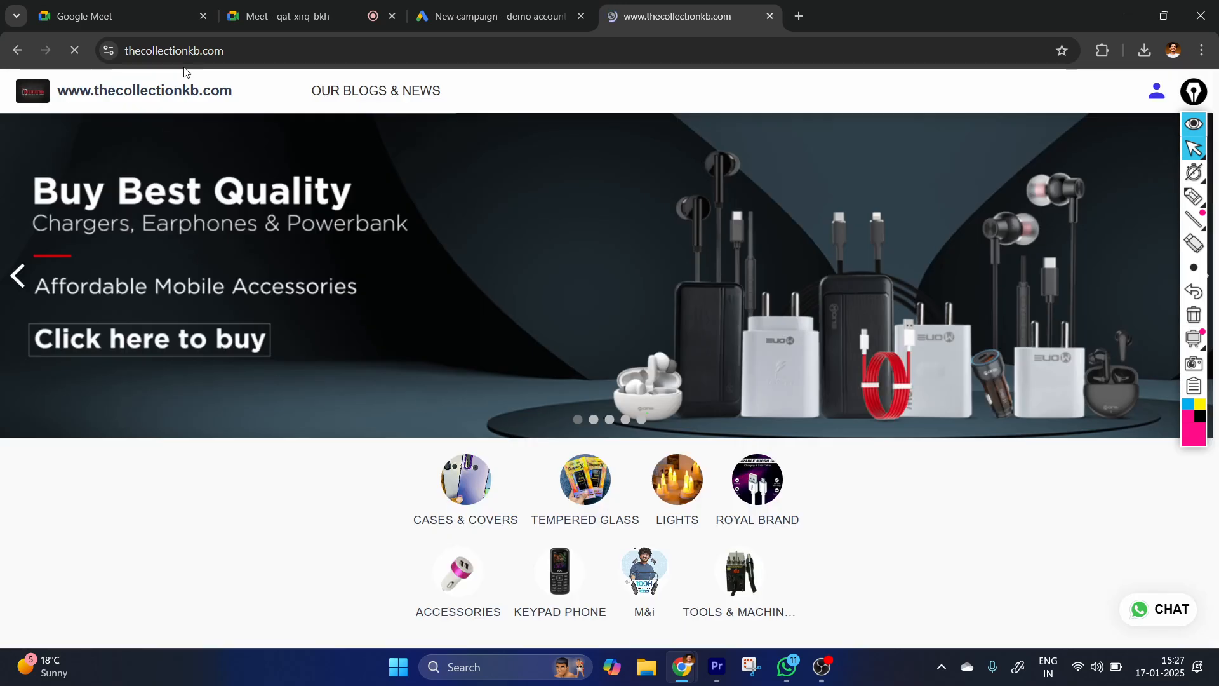
click(184, 50)
key(ctrl+c)
click(499, 16)
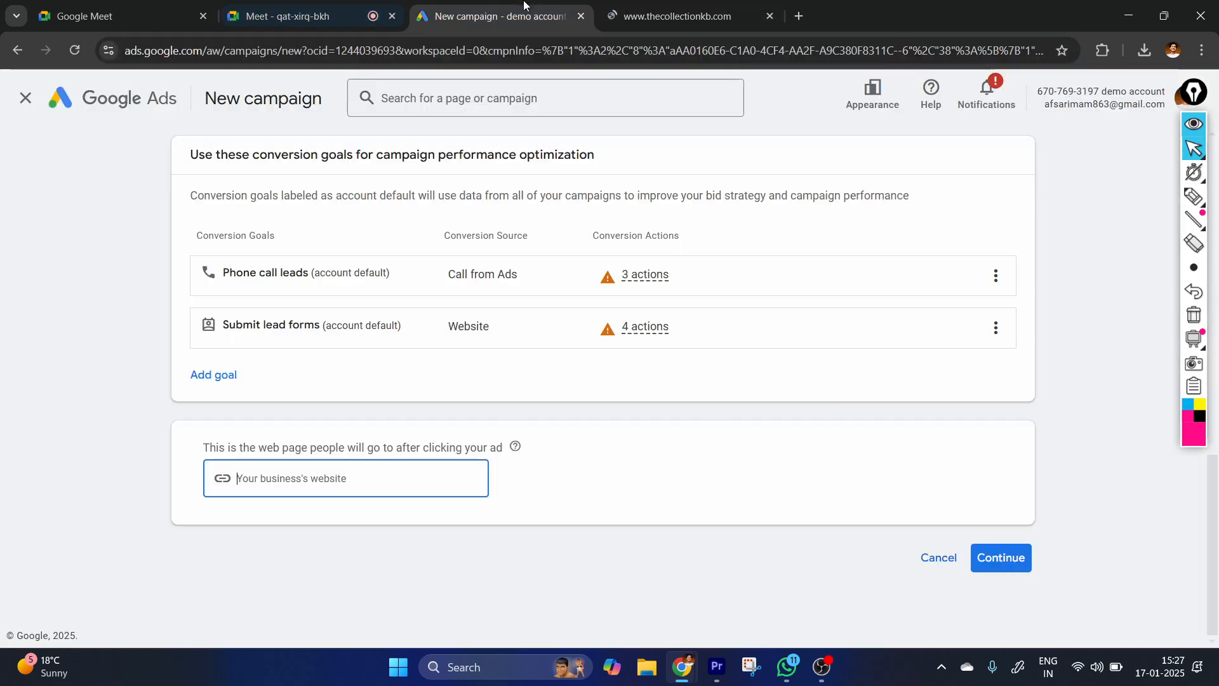
click(325, 486)
key(ctrl+v)
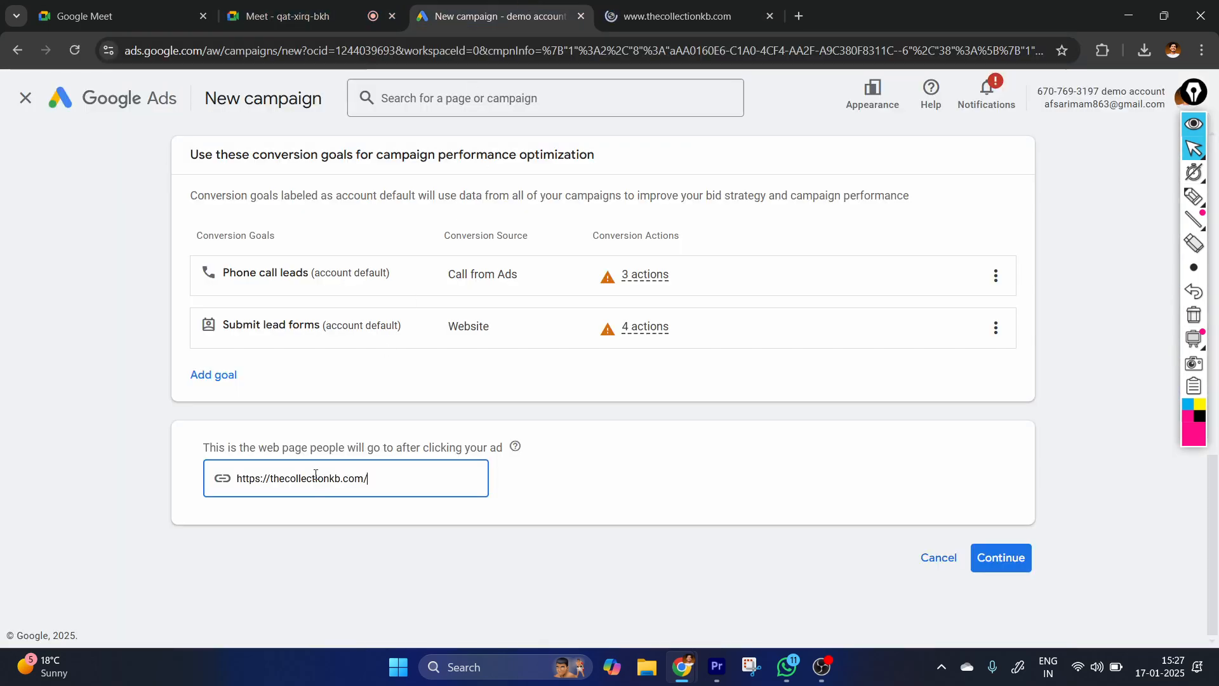
click(1002, 566)
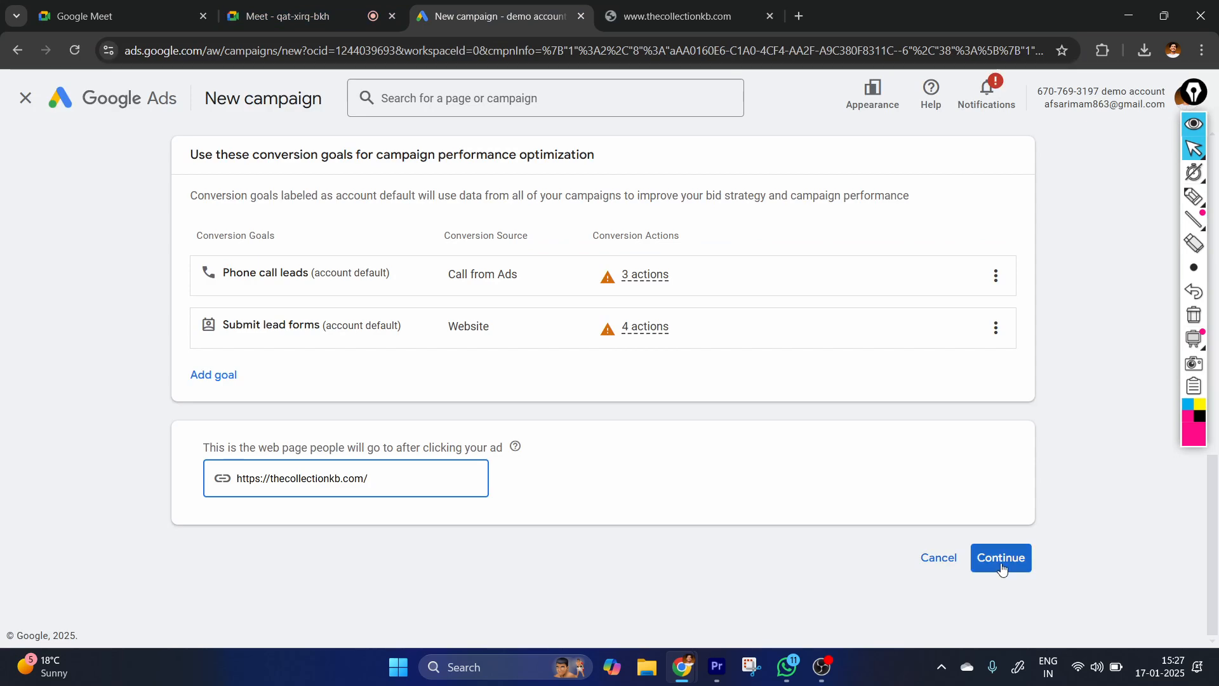
scroll(545, 533, down, 3)
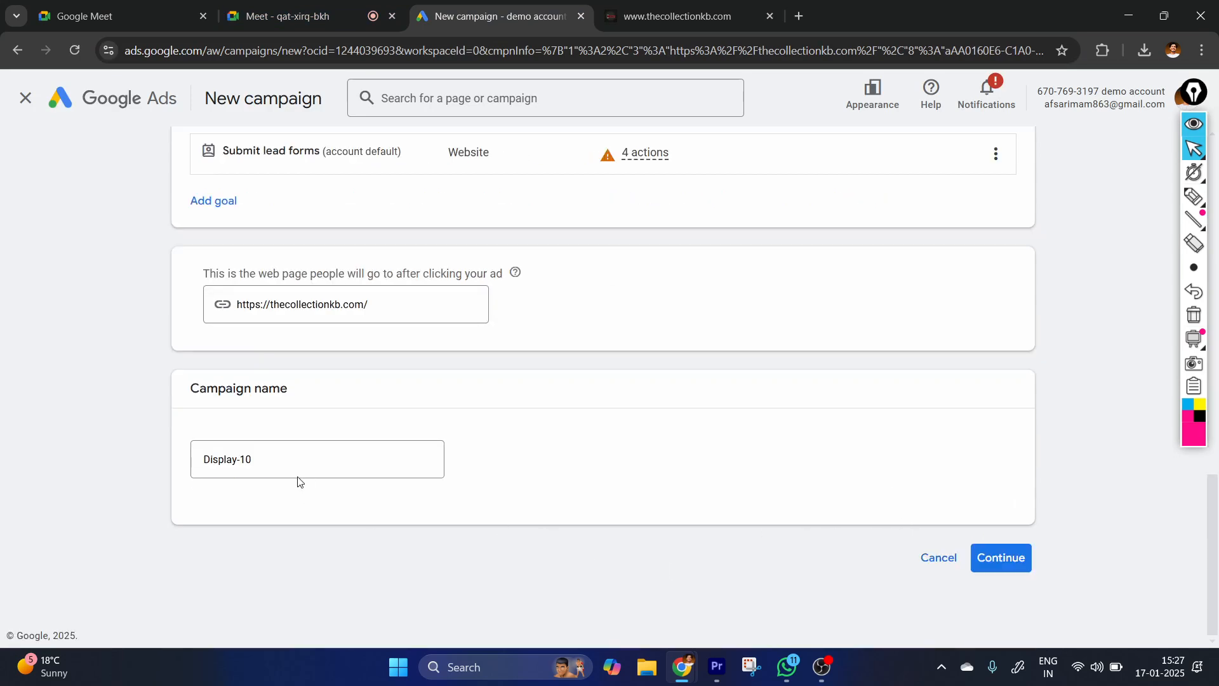
click(287, 459)
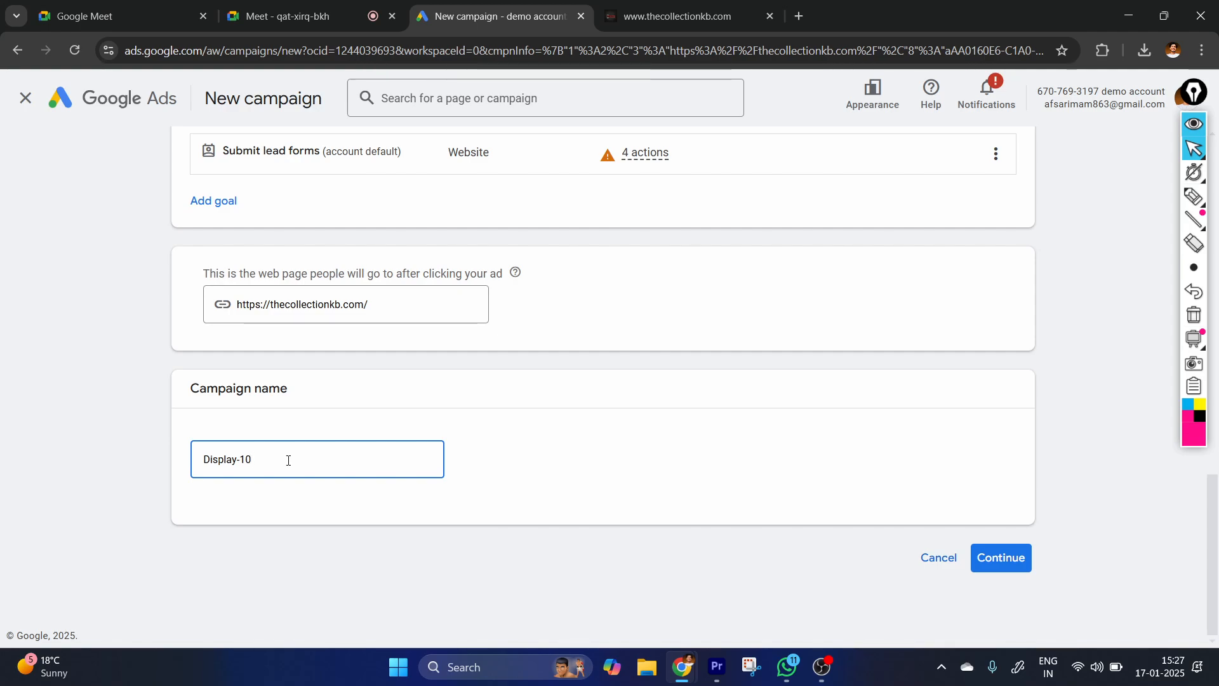
Change the campaign type to Performance Max and review the conversion goals and Merchant Center products sections.
scroll(288, 461, up, 10)
scroll(470, 398, down, 1)
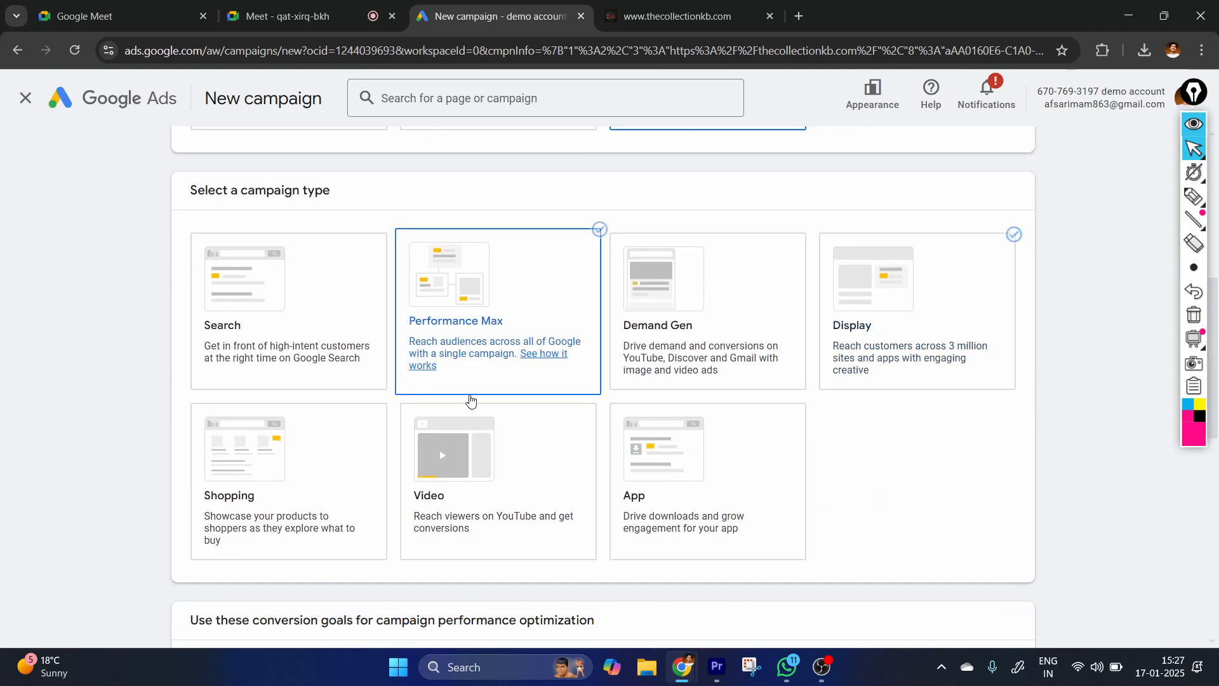
click(470, 399)
scroll(470, 422, up, 3)
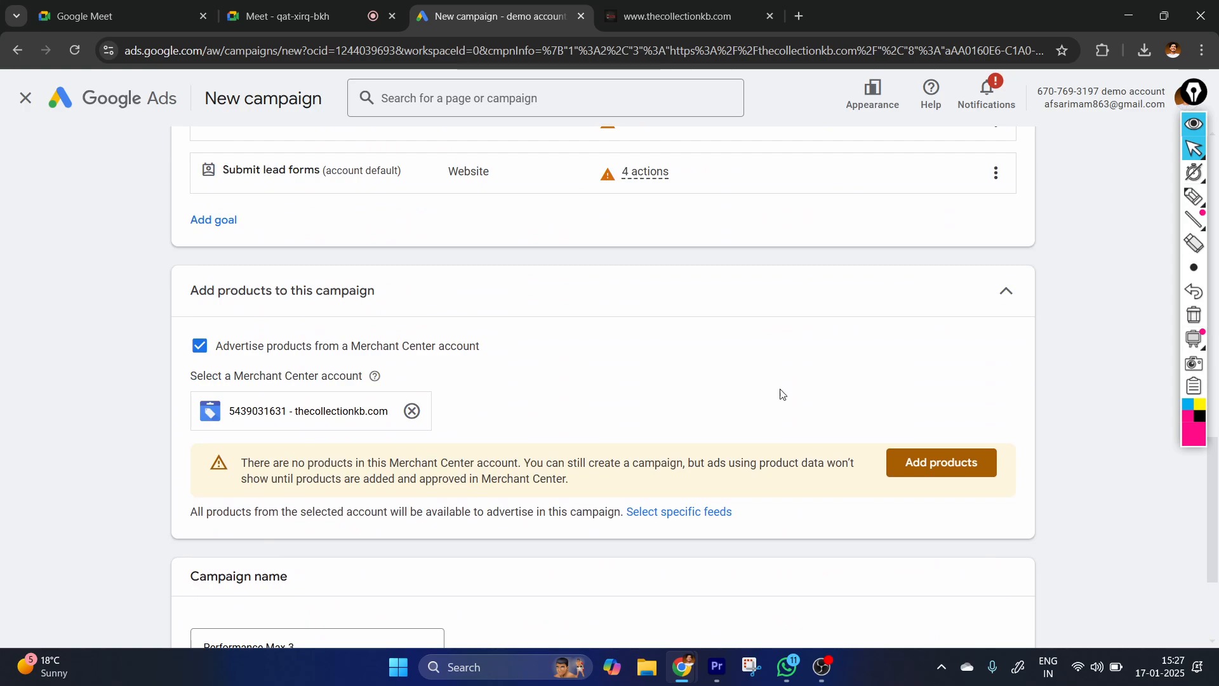
scroll(781, 393, up, 10)
scroll(532, 359, down, 4)
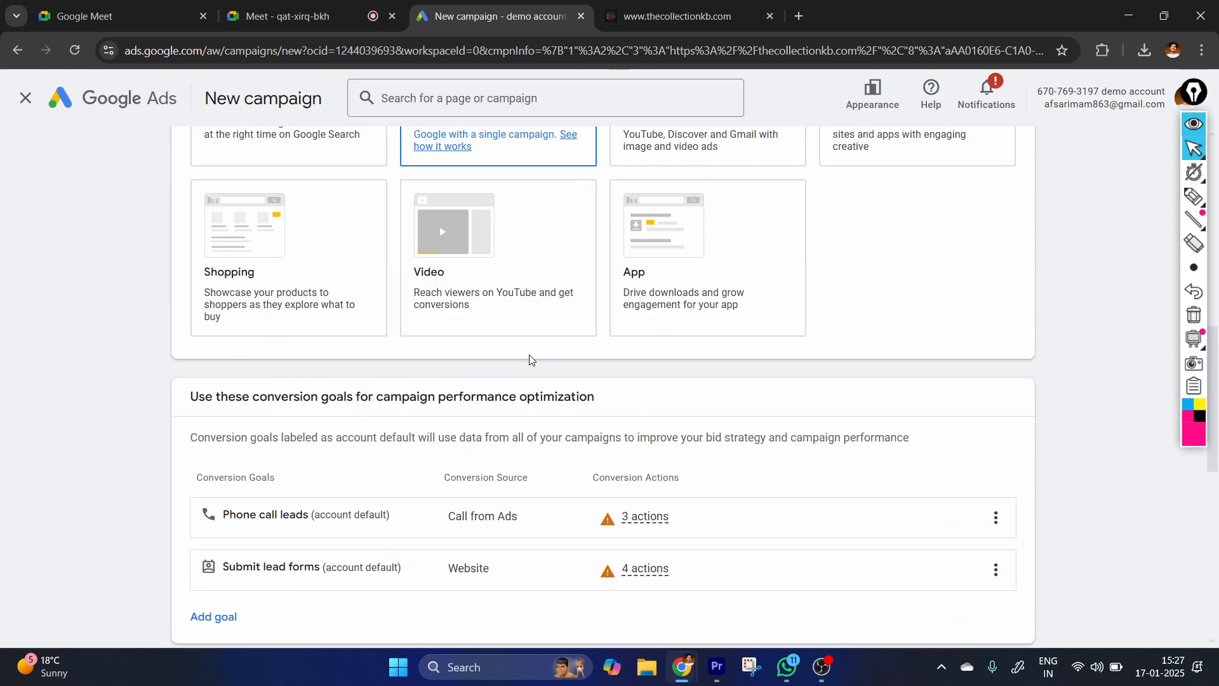
scroll(532, 359, down, 8)
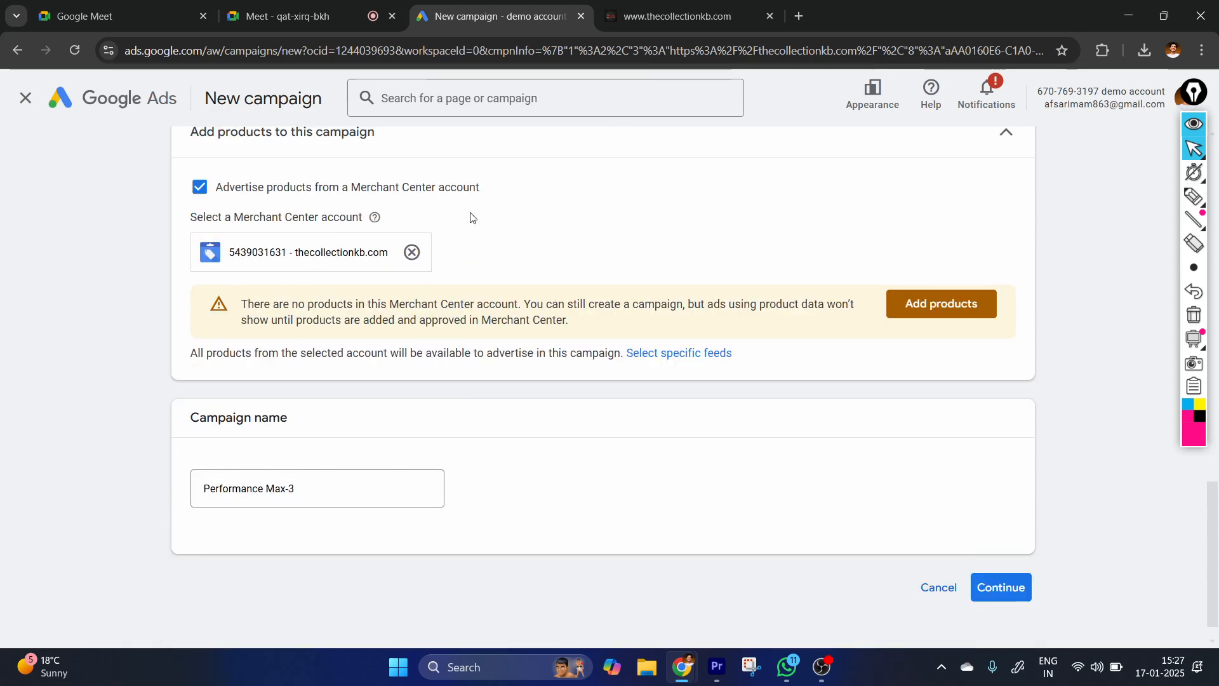
scroll(952, 186, up, 2)
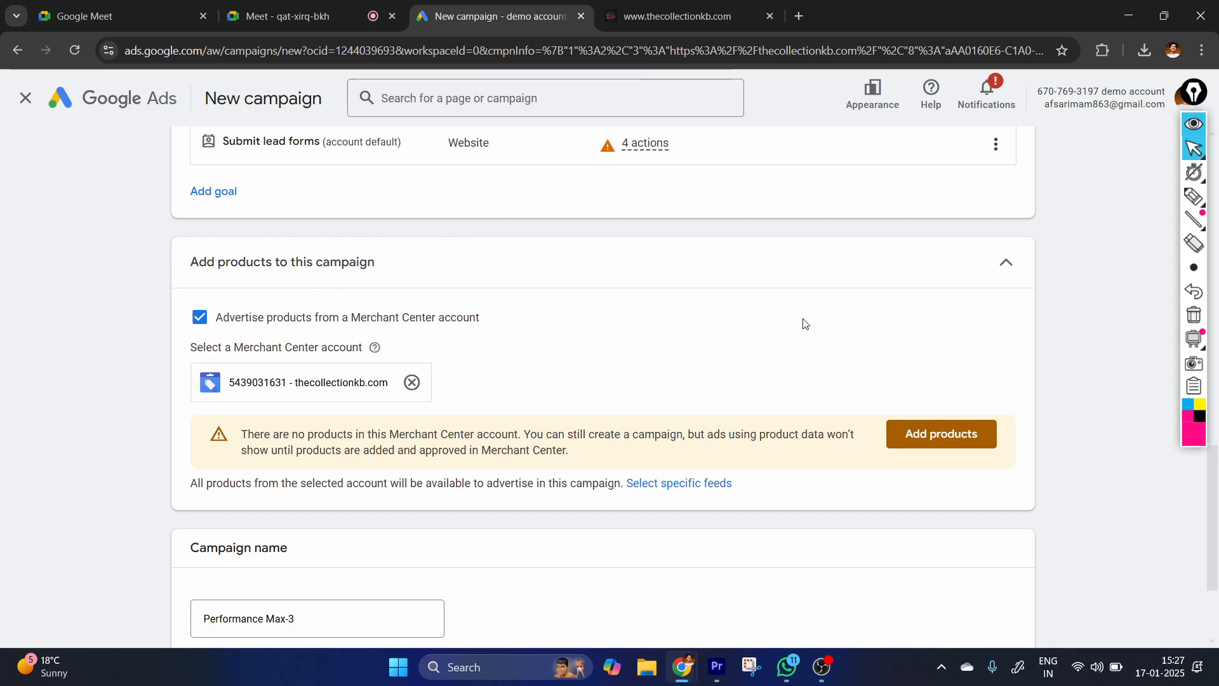
scroll(914, 334, up, 2)
scroll(379, 492, down, 5)
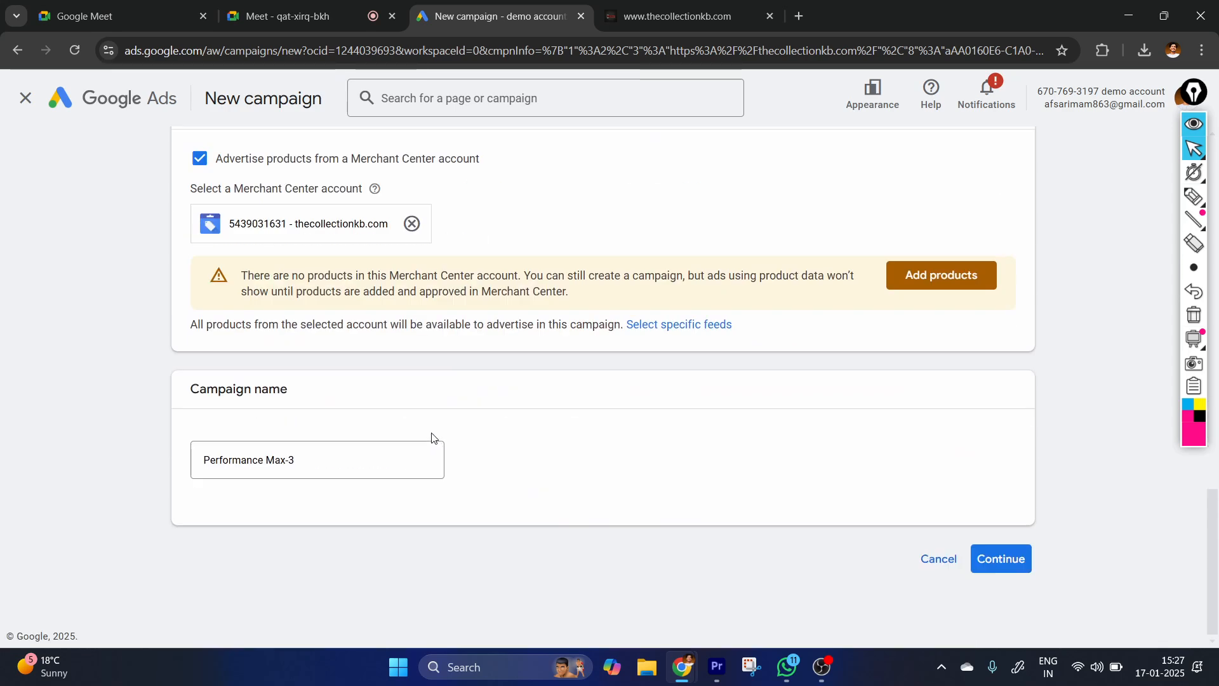
Continue with the campaign name Performance Max-3 and start a new campaign instead of finishing a saved draft.
click(318, 454)
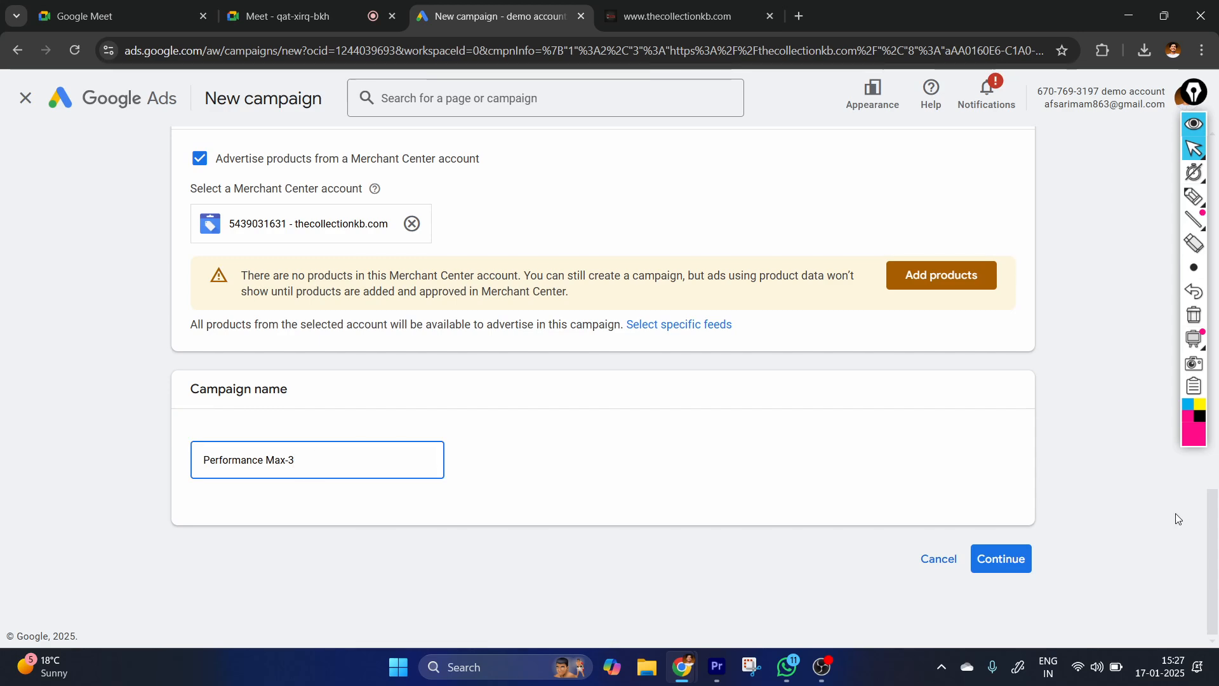
click(1000, 559)
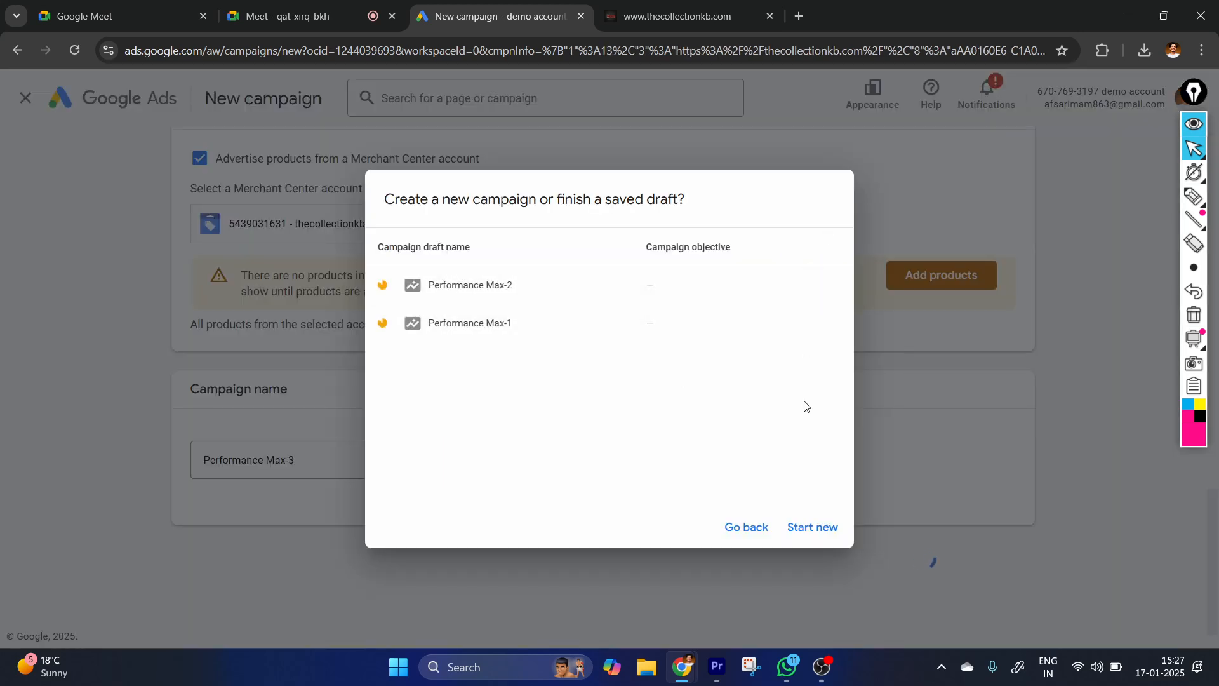
click(813, 527)
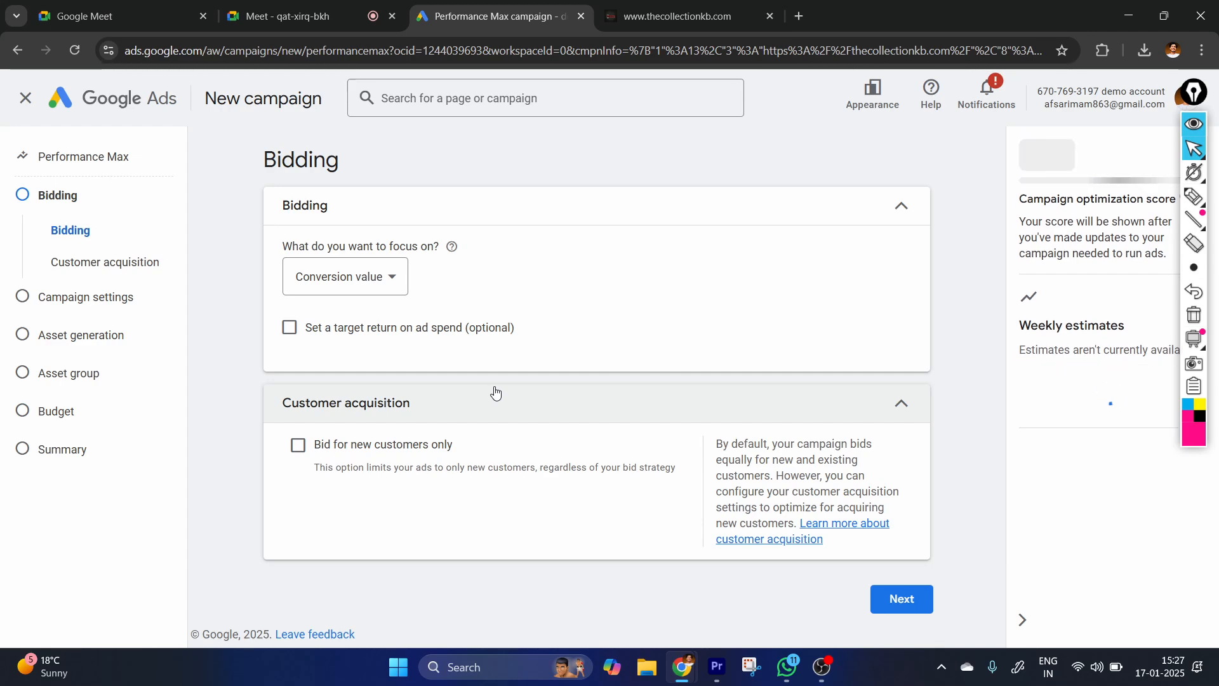
Handwrite "Bidding" with the pen above the Bidding settings and underline it.
click(1170, 198)
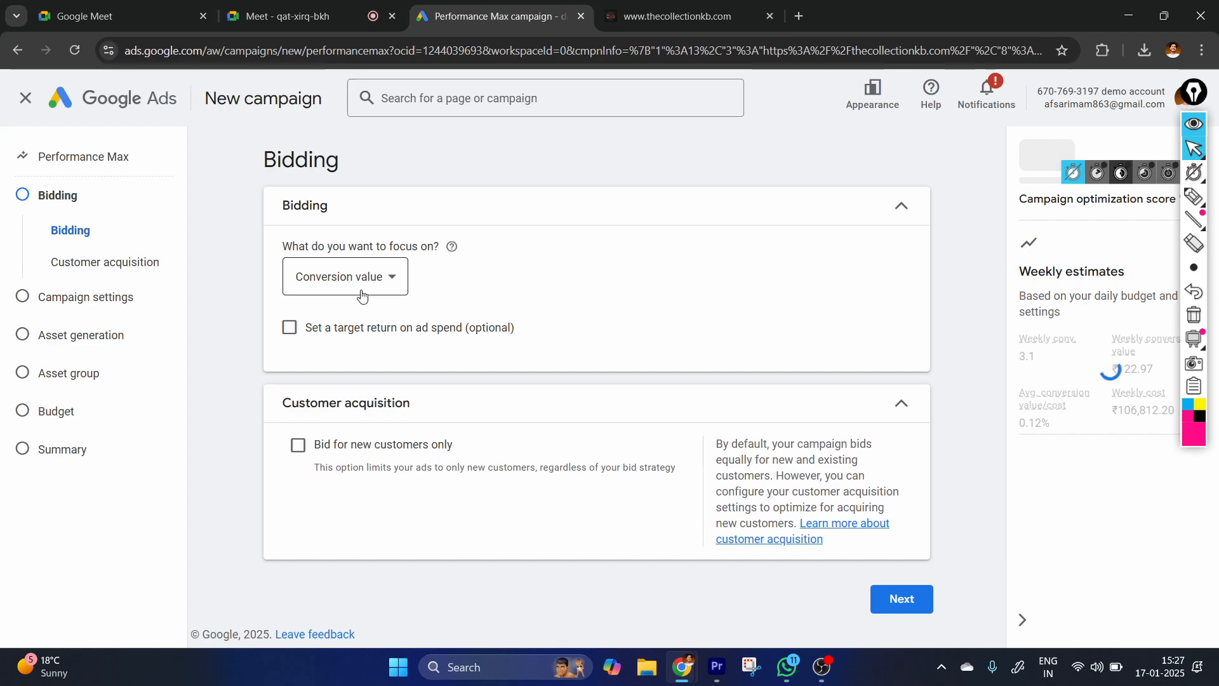
click(1194, 197)
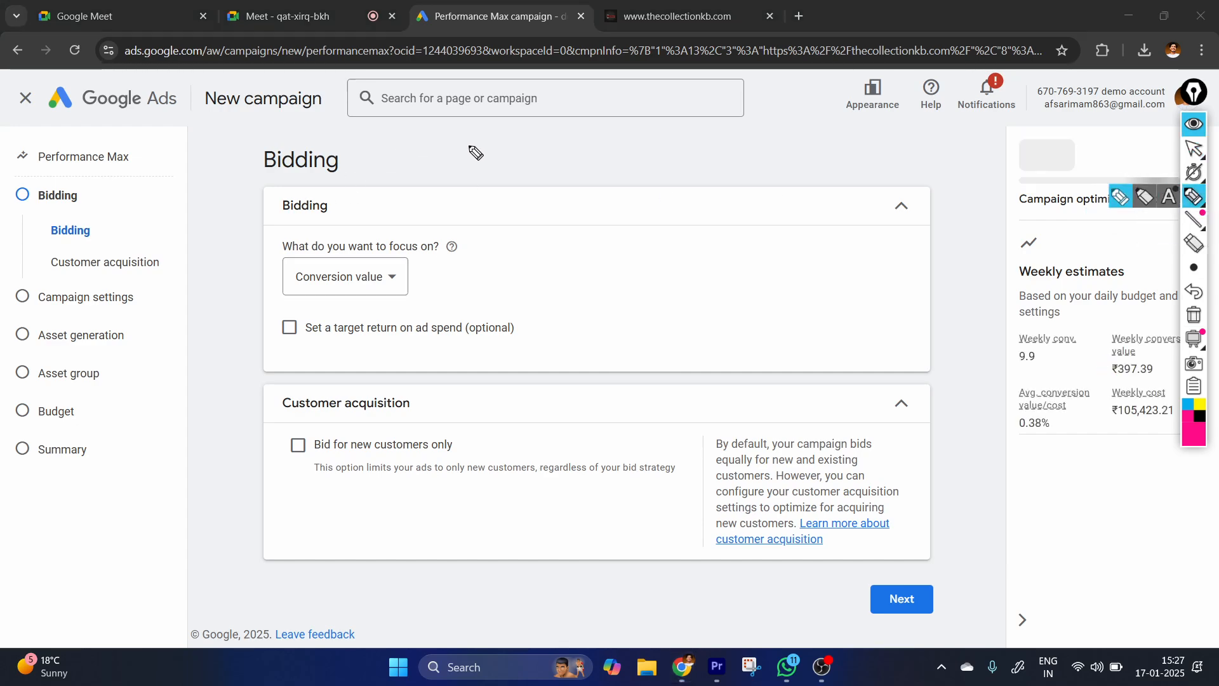
mouse_move(502, 148)
mouse_down()
mouse_move(536, 163)
mouse_move(615, 152)
mouse_move(673, 168)
mouse_up()
drag(636, 120, 646, 121)
drag(441, 235, 718, 187)
Handwrite "CPV" and "CPM" one below the other under the Bidding heading's underline.
drag(571, 238, 565, 272)
mouse_move(600, 233)
mouse_down()
mouse_move(595, 262)
mouse_move(605, 239)
mouse_up()
drag(629, 214, 667, 218)
drag(564, 297, 563, 322)
drag(603, 284, 595, 319)
drag(603, 283, 601, 298)
mouse_move(635, 286)
mouse_down()
mouse_move(649, 274)
mouse_move(657, 318)
mouse_up()
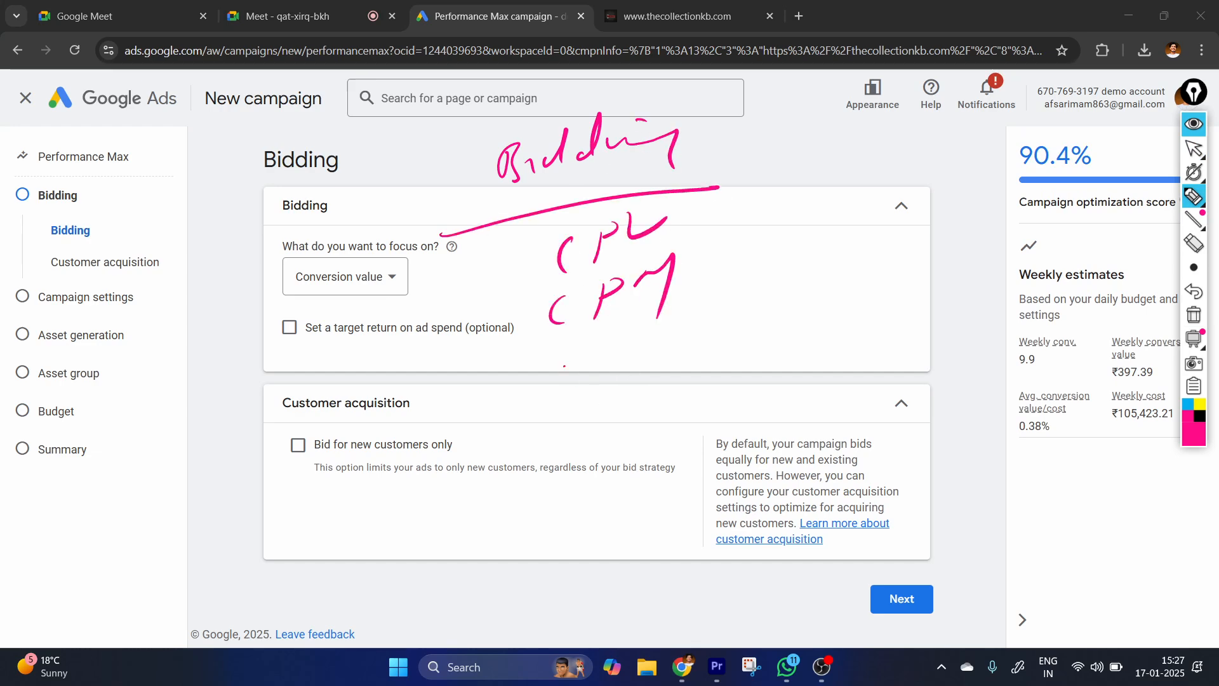
Handwrite further bidding options for clicks and conversions below "CPM".
drag(565, 365, 646, 353)
drag(702, 315, 722, 328)
mouse_move(744, 277)
mouse_down()
mouse_move(739, 323)
mouse_move(762, 315)
mouse_up()
drag(772, 300, 775, 329)
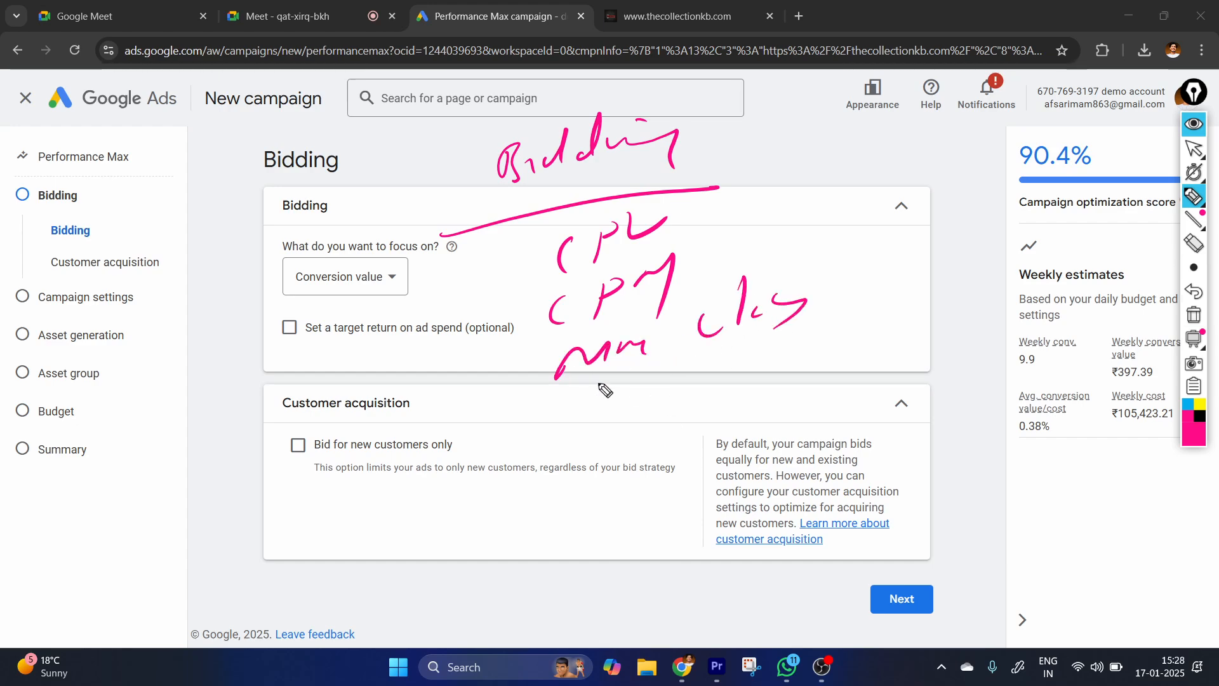
drag(599, 381, 603, 420)
drag(628, 383, 710, 391)
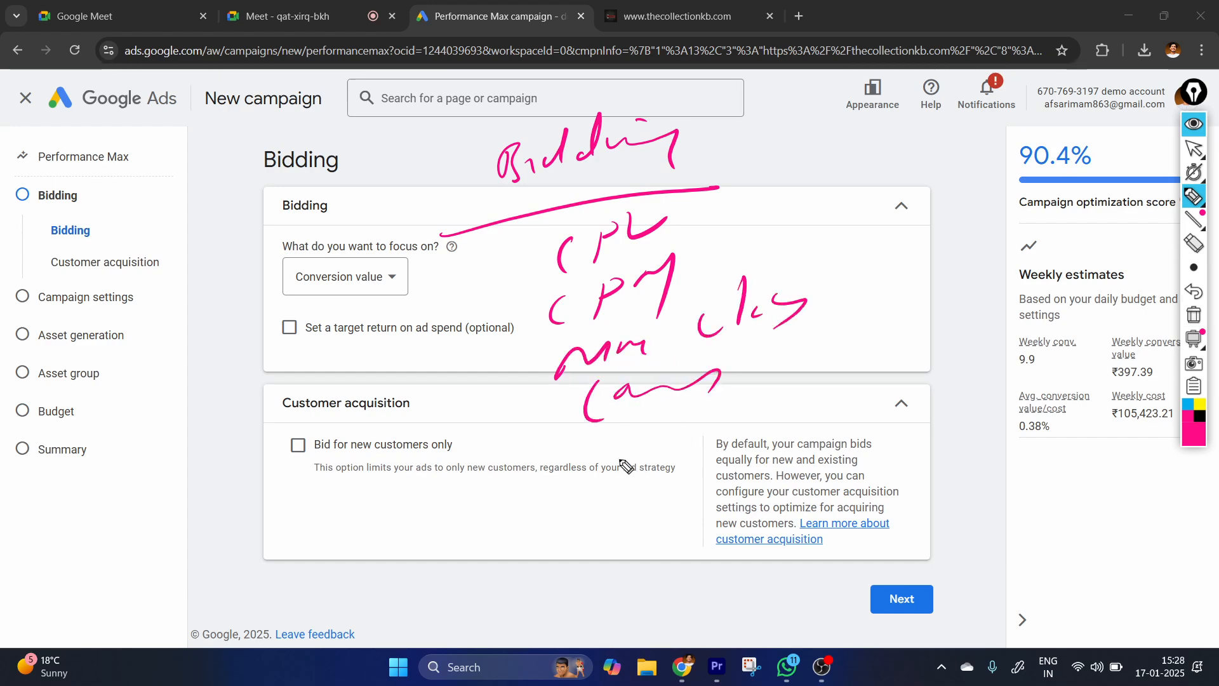
Handwrite another short note over the Customer acquisition section and put a check mark beside it.
click(577, 503)
mouse_move(590, 476)
mouse_down()
mouse_move(589, 510)
mouse_move(649, 520)
mouse_up()
drag(493, 501, 534, 464)
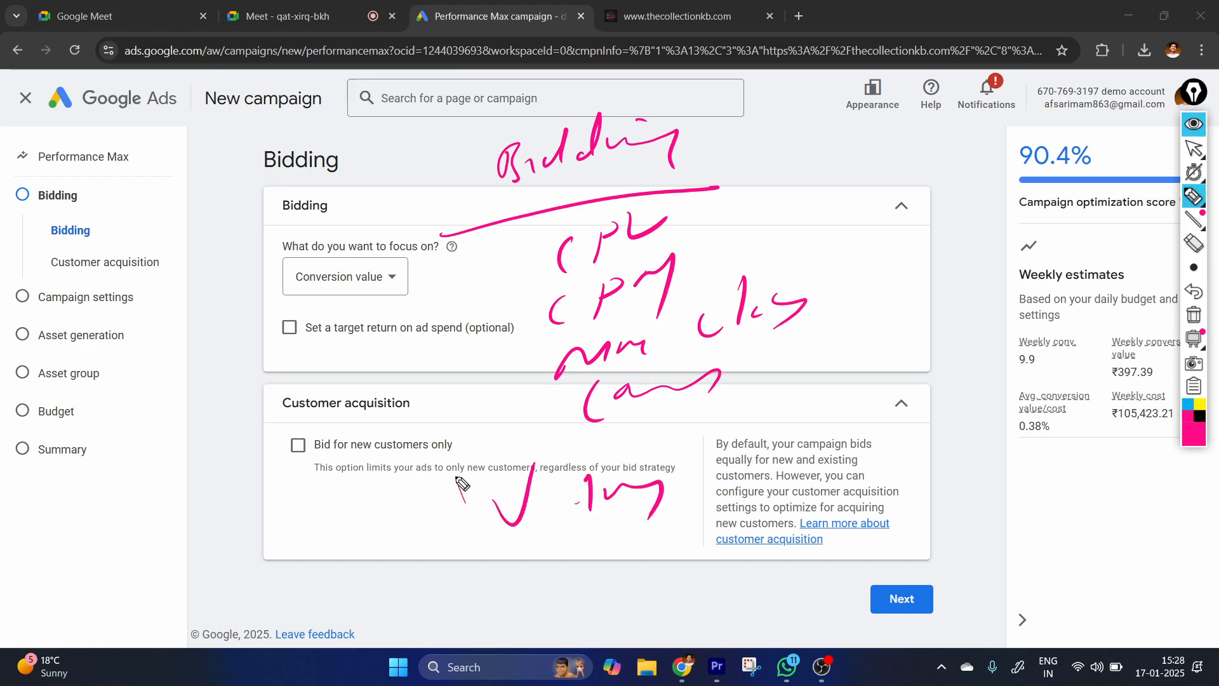
drag(461, 483, 454, 472)
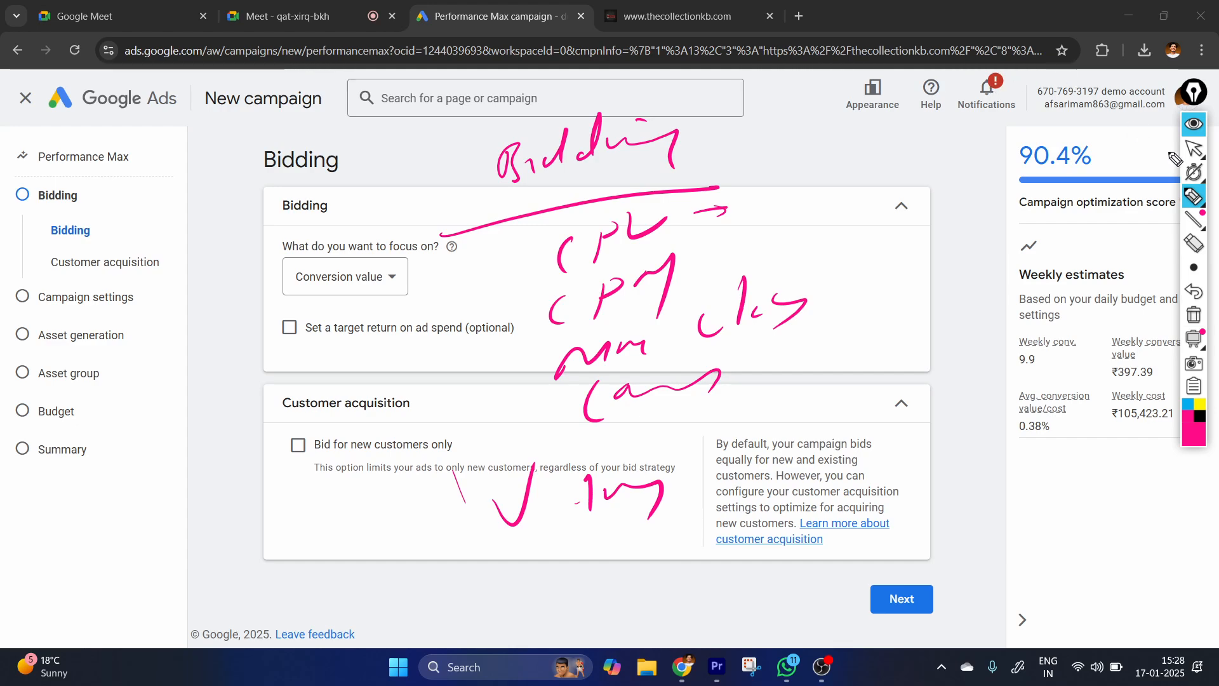
Clear all pen annotations and set the bidding focus to Conversions.
click(1194, 148)
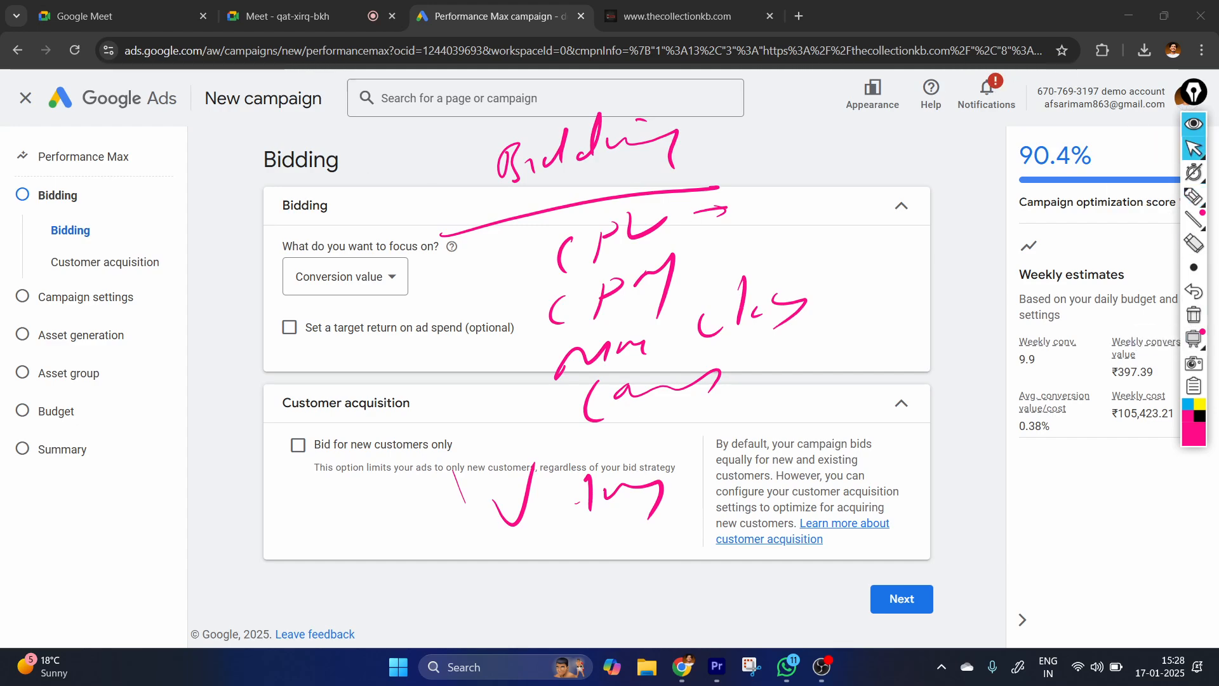
click(1193, 315)
click(344, 276)
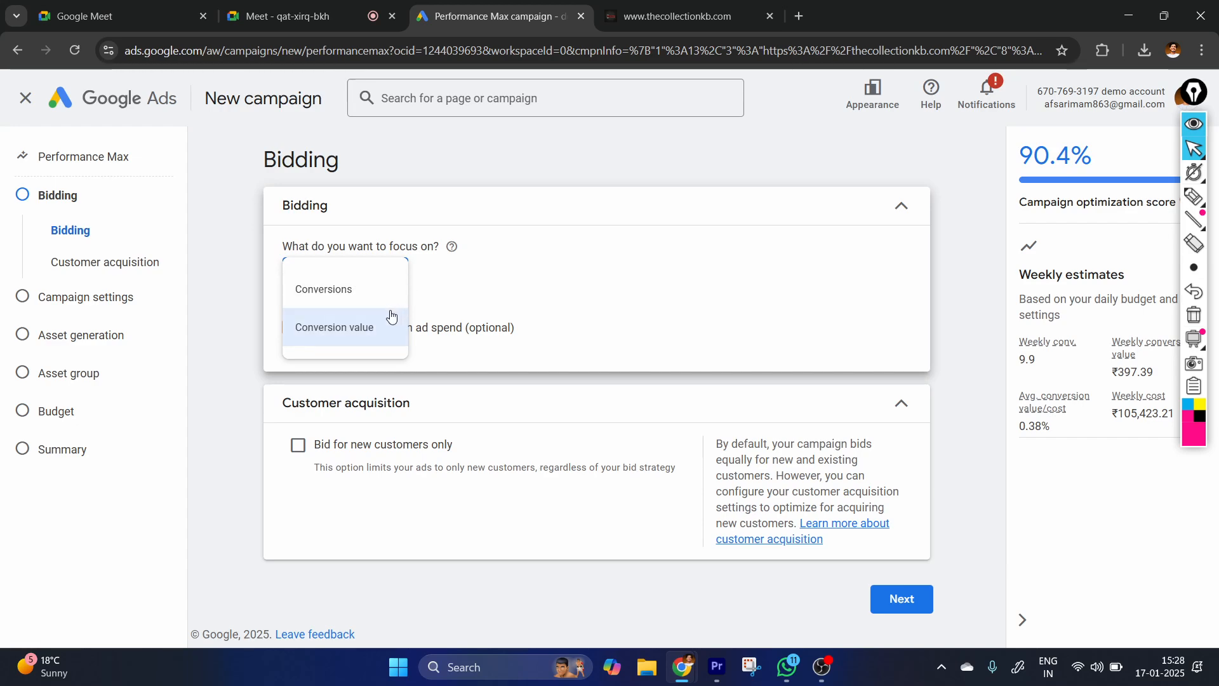
click(323, 289)
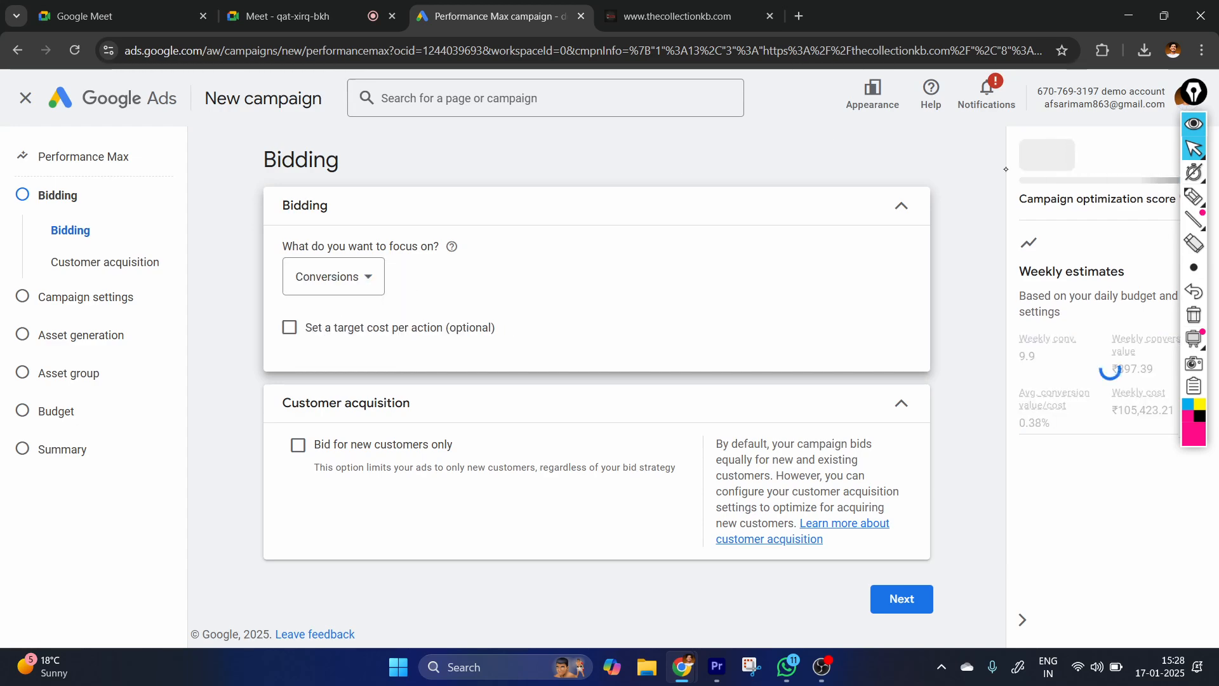
Enable the optional target cost per action and set the Target CPA to ₹200.
mouse_move(1188, 220)
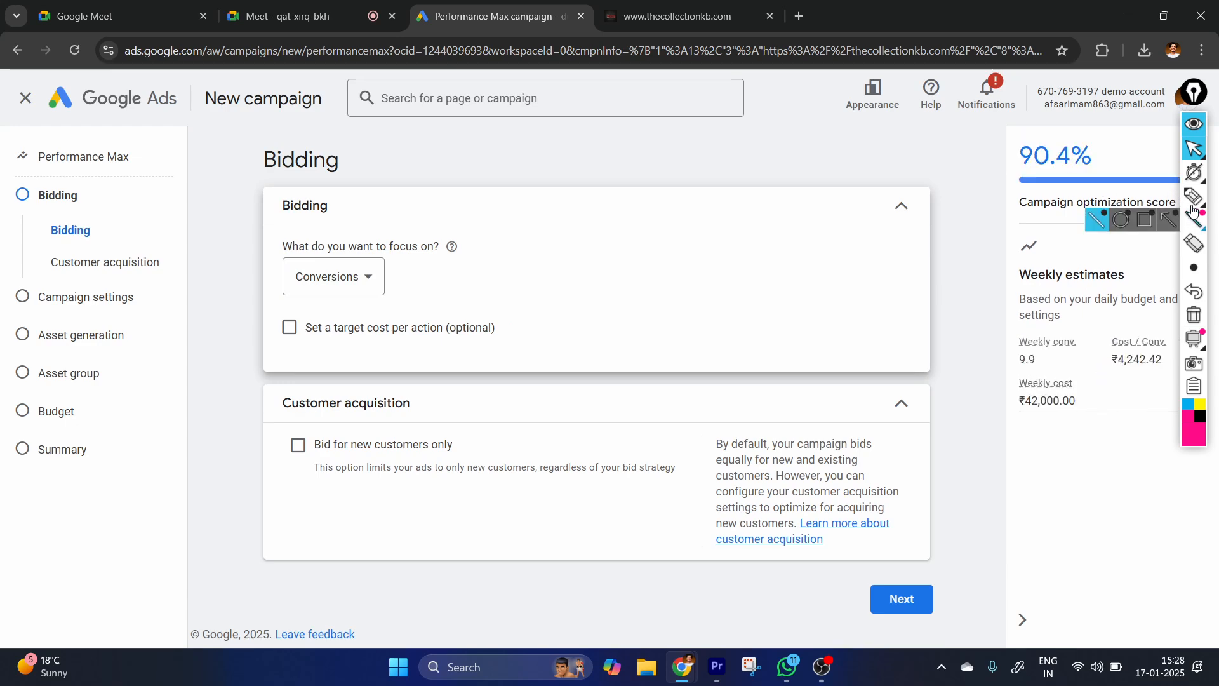
mouse_move(1192, 198)
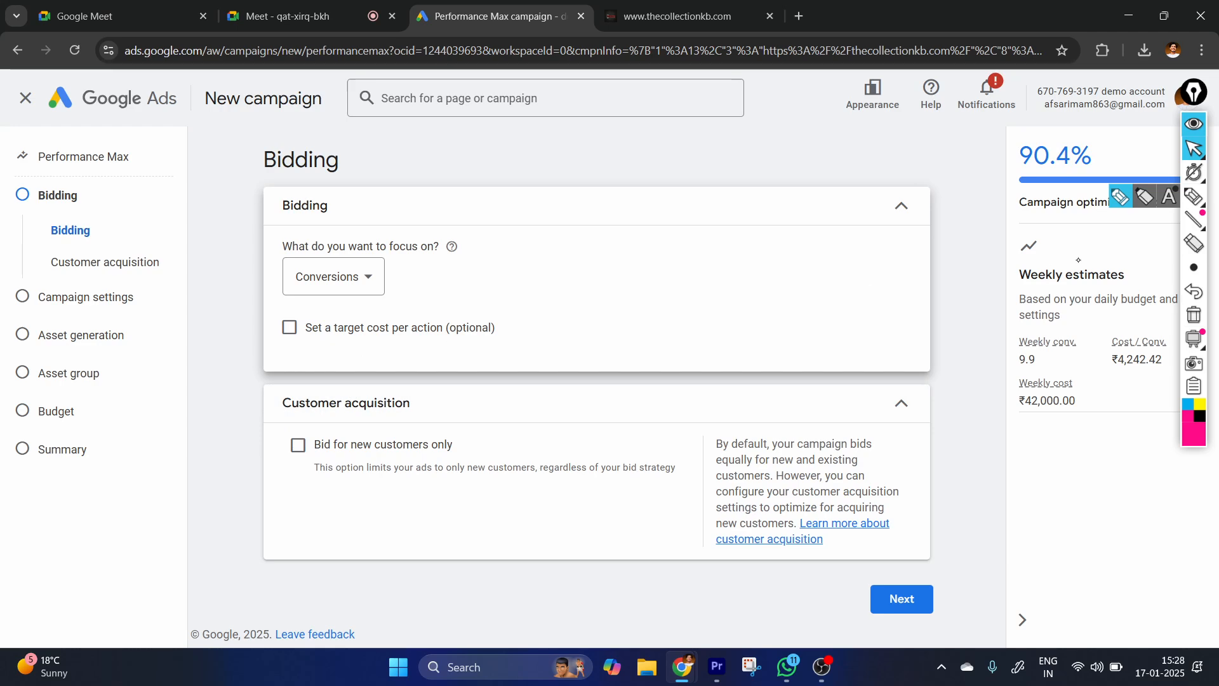
click(1193, 202)
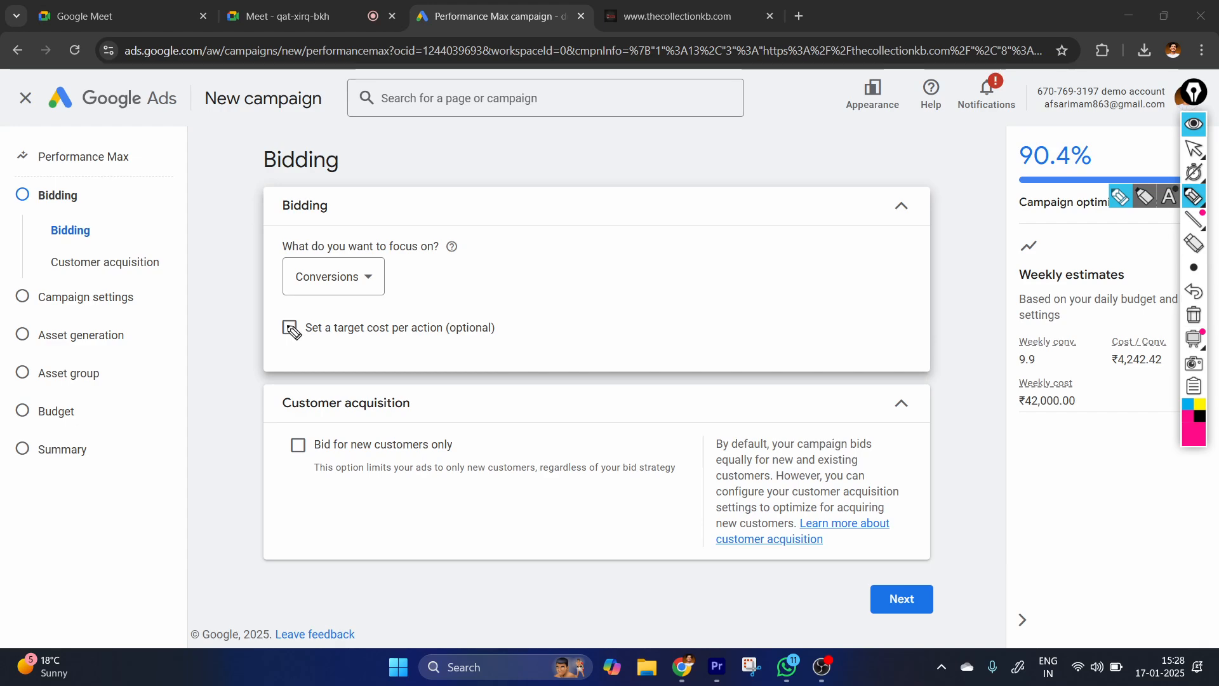
click(1194, 148)
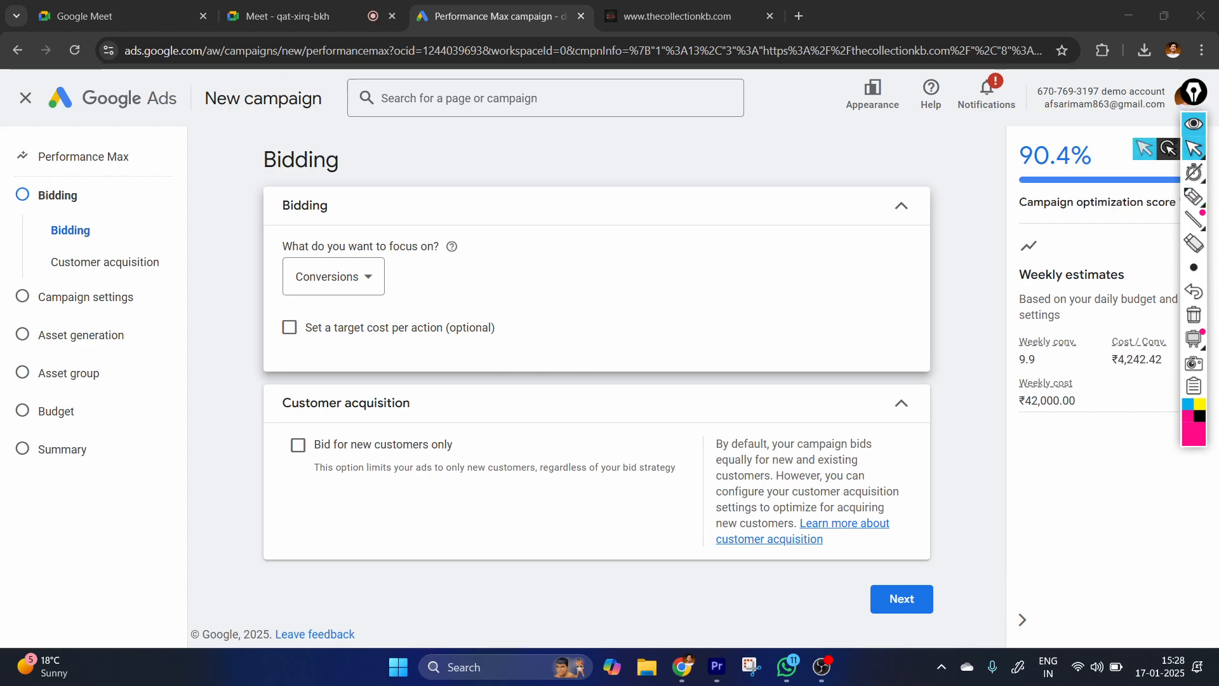
click(289, 327)
click(370, 379)
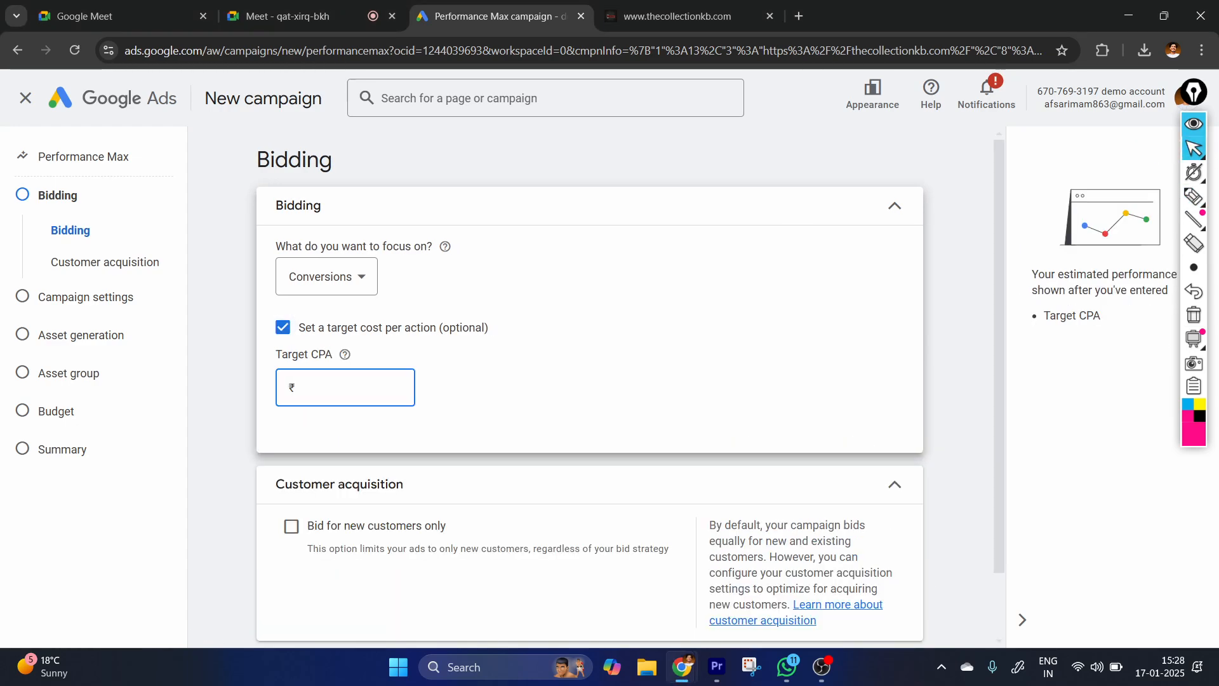
text(200)
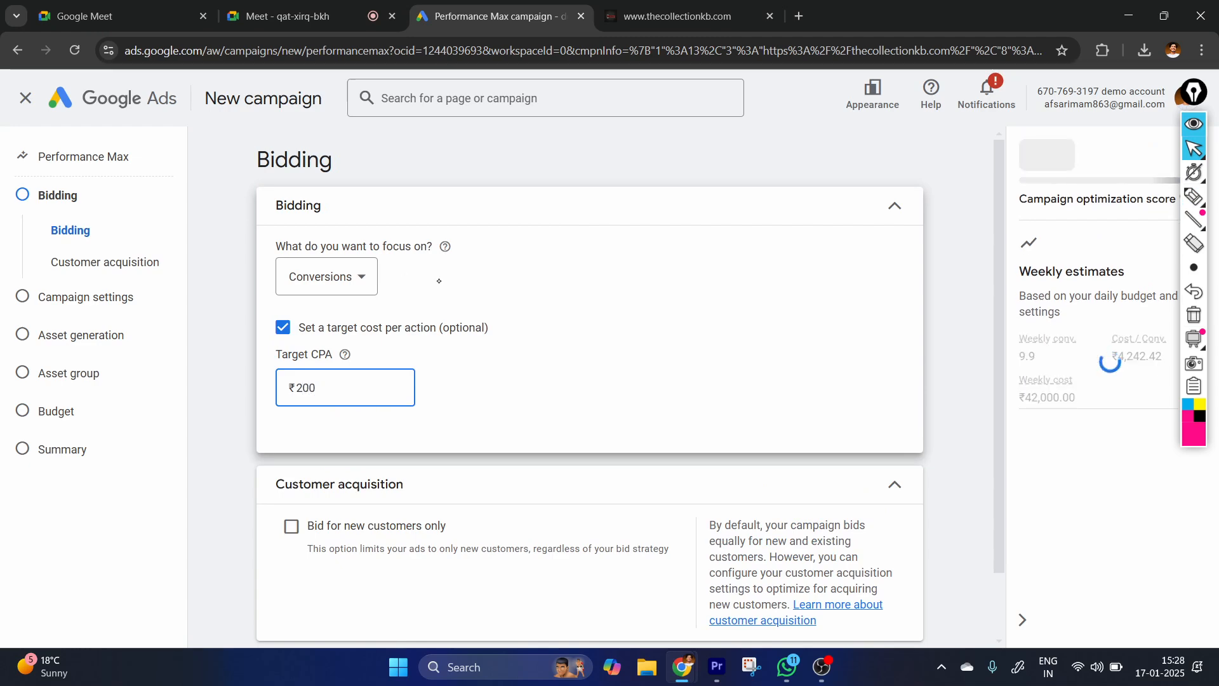
click(504, 343)
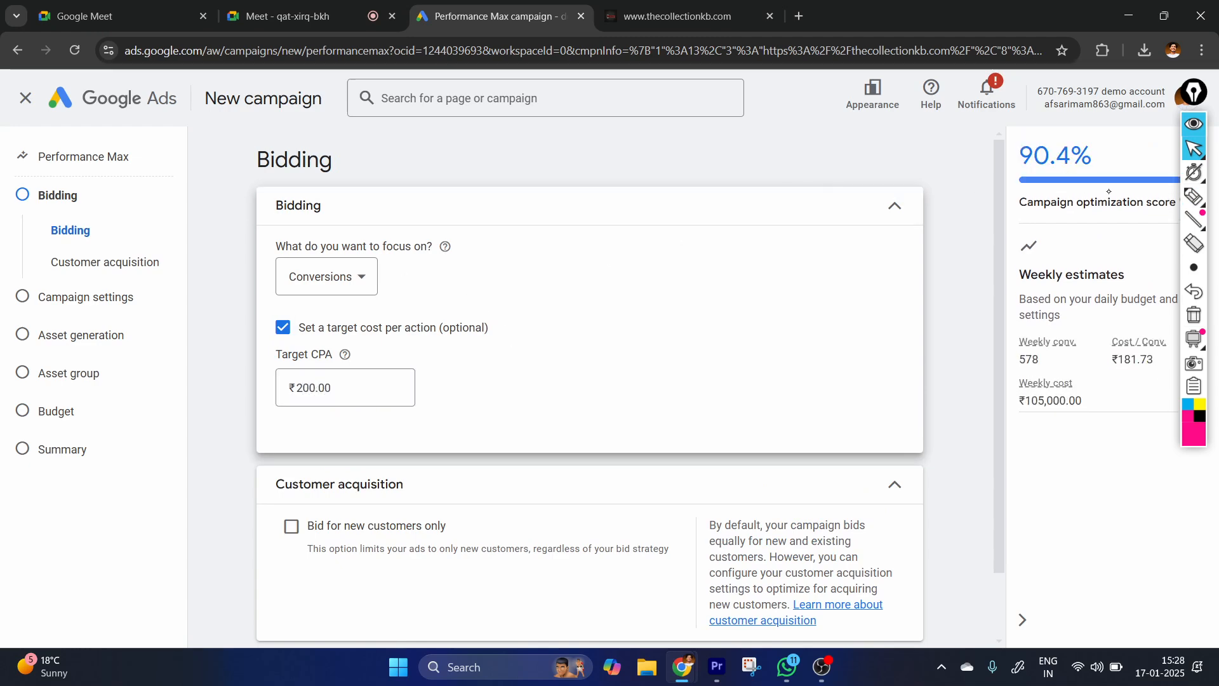
Handwrite "Mobile" with the pen over the Bidding settings and underline it.
click(1194, 197)
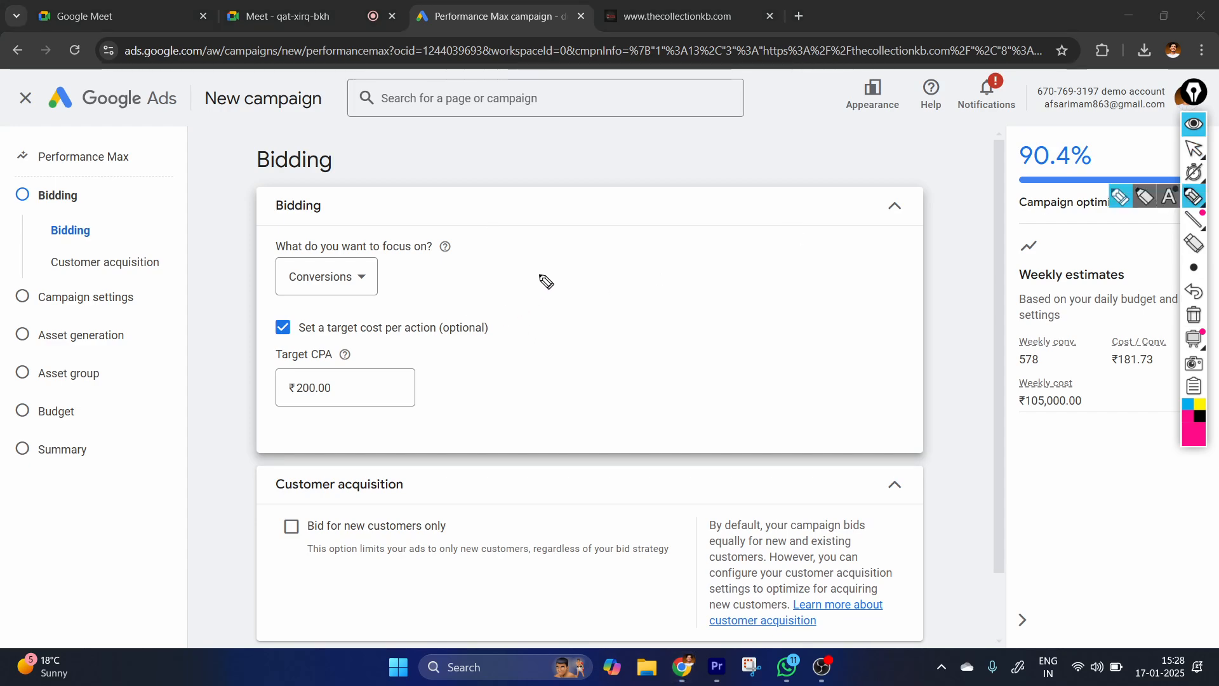
mouse_move(531, 264)
mouse_down()
mouse_move(599, 255)
mouse_move(596, 267)
mouse_up()
drag(620, 212, 614, 254)
drag(639, 236, 636, 252)
drag(670, 198, 662, 240)
drag(684, 222, 718, 221)
drag(473, 308, 759, 256)
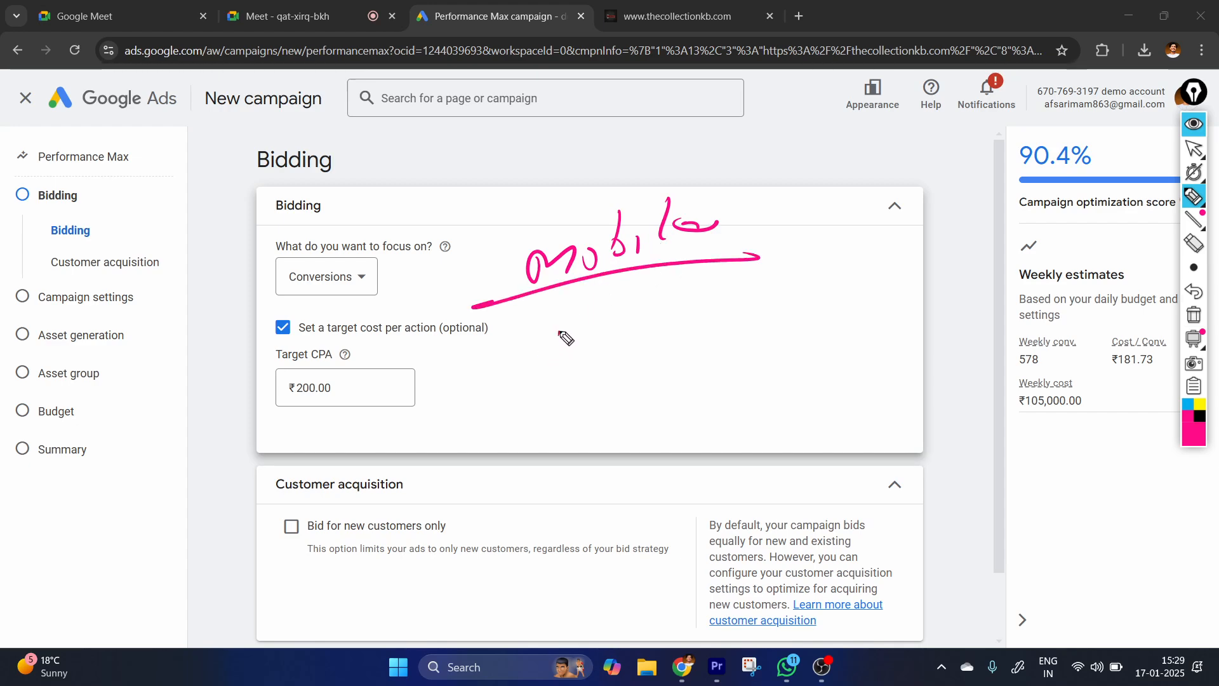
Handwrite "1000" with the pen below the underlined "Mobile" and circle it.
drag(560, 332, 557, 368)
drag(579, 336, 641, 324)
mouse_move(515, 411)
mouse_down()
mouse_move(575, 405)
mouse_move(550, 389)
mouse_up()
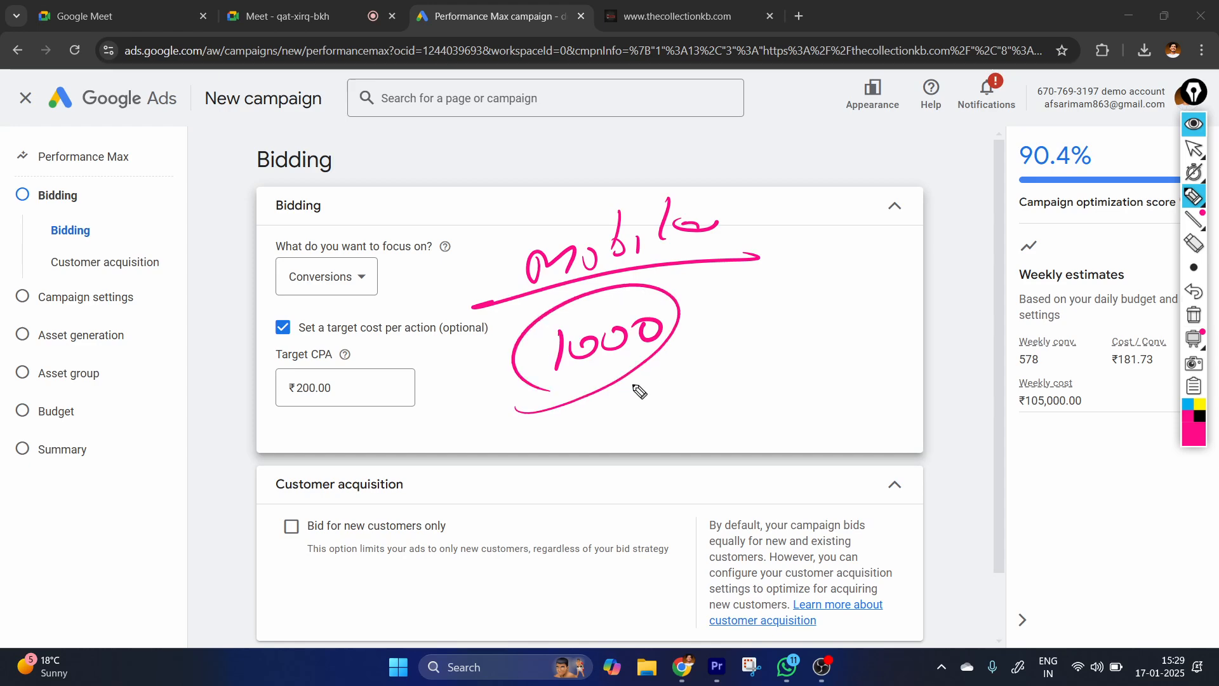
Draw a line from the circled 1000 to a handwritten, looped "2K", and write a circled "200" below.
drag(624, 368, 695, 380)
mouse_move(718, 359)
mouse_down()
mouse_move(721, 406)
mouse_move(759, 395)
mouse_up()
drag(788, 362, 828, 394)
drag(692, 381, 794, 353)
mouse_move(523, 471)
mouse_down()
mouse_move(581, 492)
mouse_move(641, 446)
mouse_up()
drag(660, 404, 695, 483)
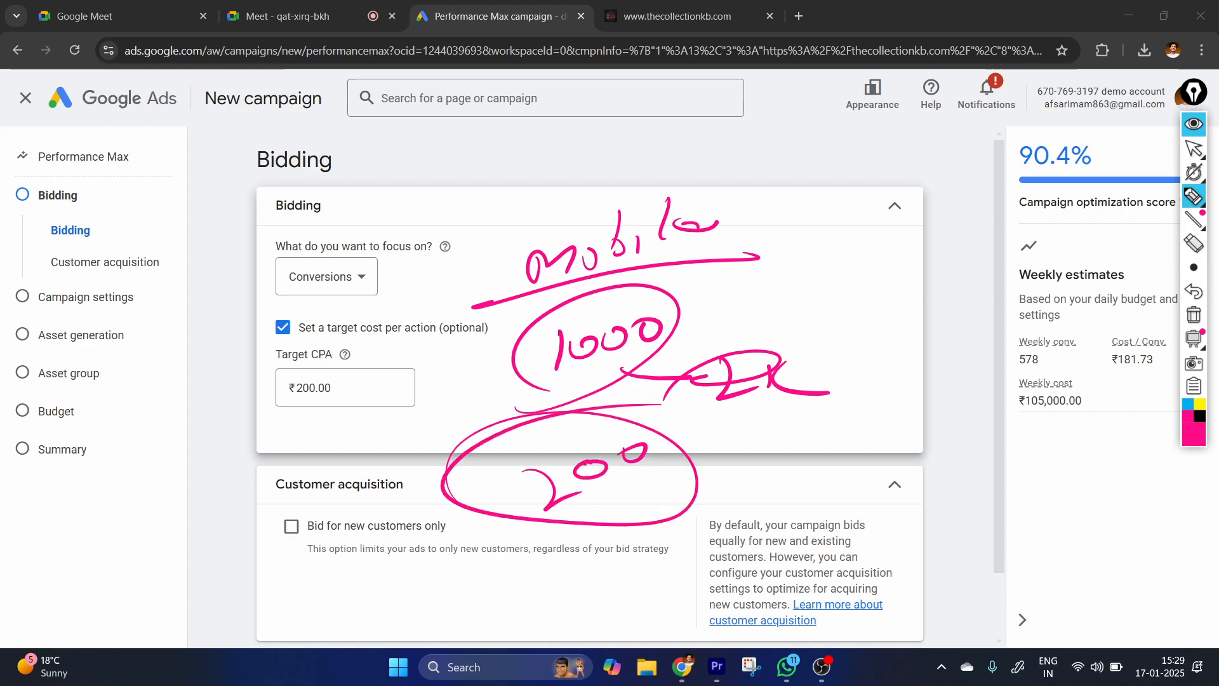
Handwrite "CPA" with the pen beside the Mobile example and underline it.
mouse_move(885, 255)
mouse_down()
mouse_move(884, 292)
mouse_move(903, 296)
mouse_up()
mouse_move(905, 260)
mouse_down()
mouse_move(915, 277)
mouse_move(973, 267)
mouse_up()
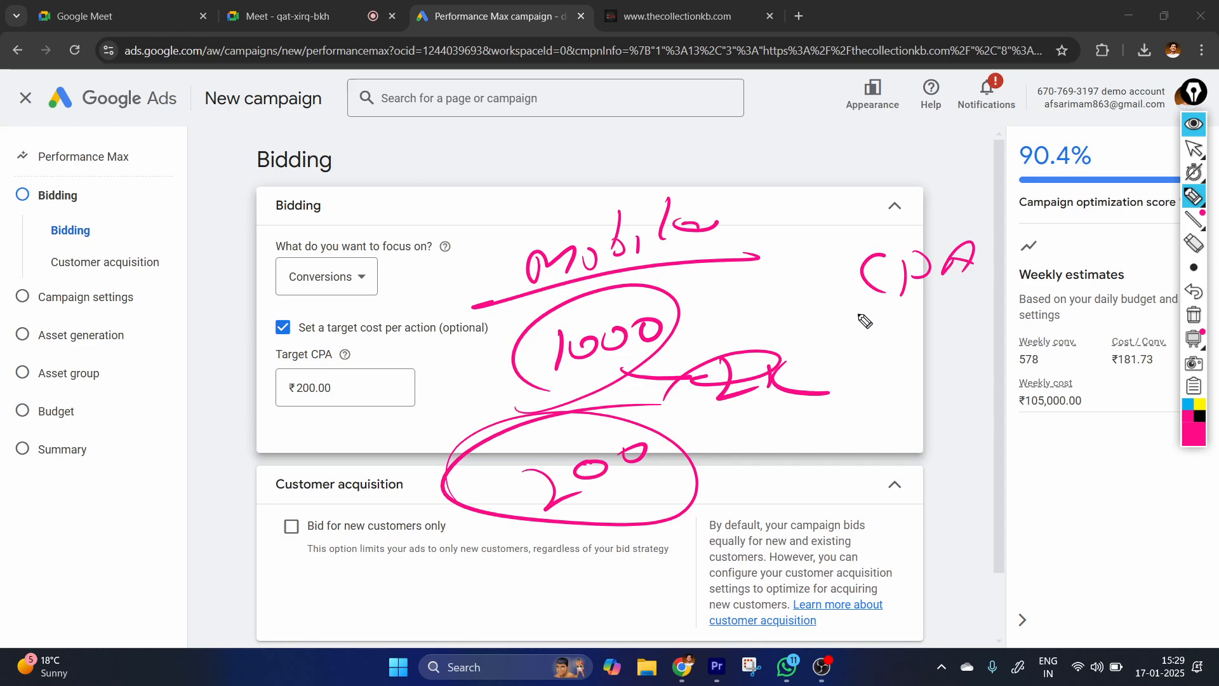
drag(1026, 305, 835, 315)
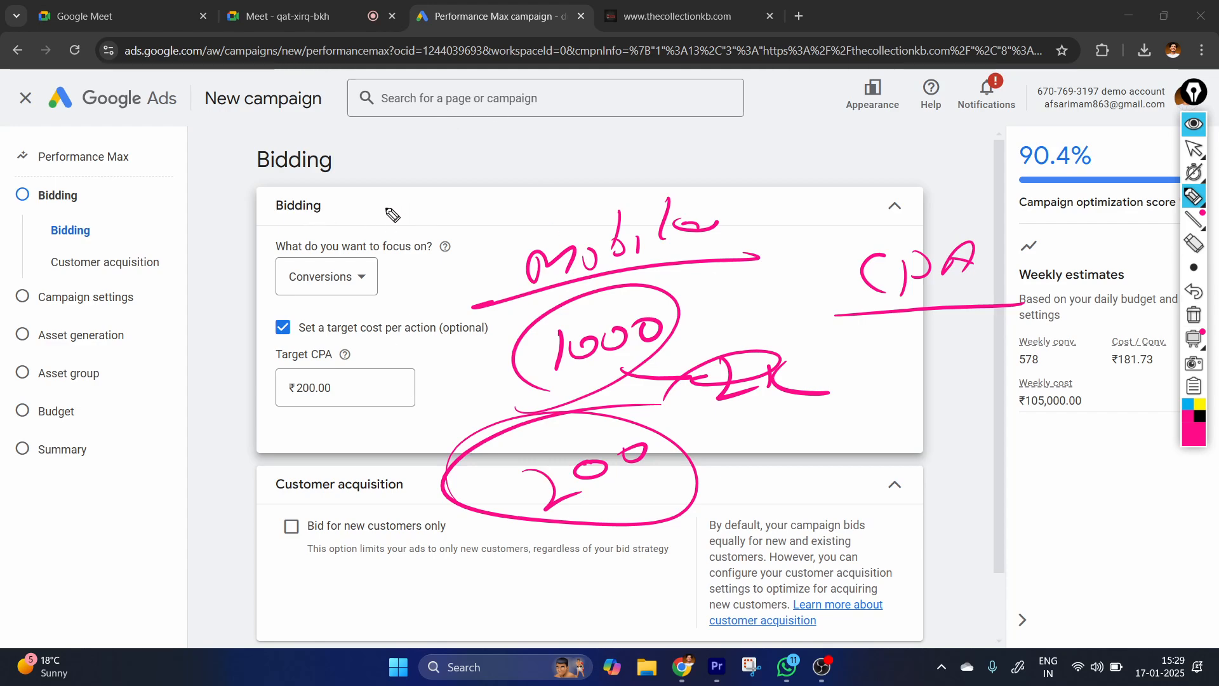
Handwrite "250" and "300" above the Conversions focus setting and draw a loop around the Target CPA field.
drag(392, 217, 398, 223)
mouse_move(437, 181)
mouse_down()
mouse_move(419, 206)
mouse_move(456, 190)
mouse_up()
mouse_move(380, 232)
mouse_down()
mouse_move(381, 273)
mouse_move(438, 231)
mouse_up()
drag(446, 216, 460, 219)
mouse_move(250, 418)
mouse_down()
mouse_move(252, 368)
mouse_move(167, 424)
mouse_up()
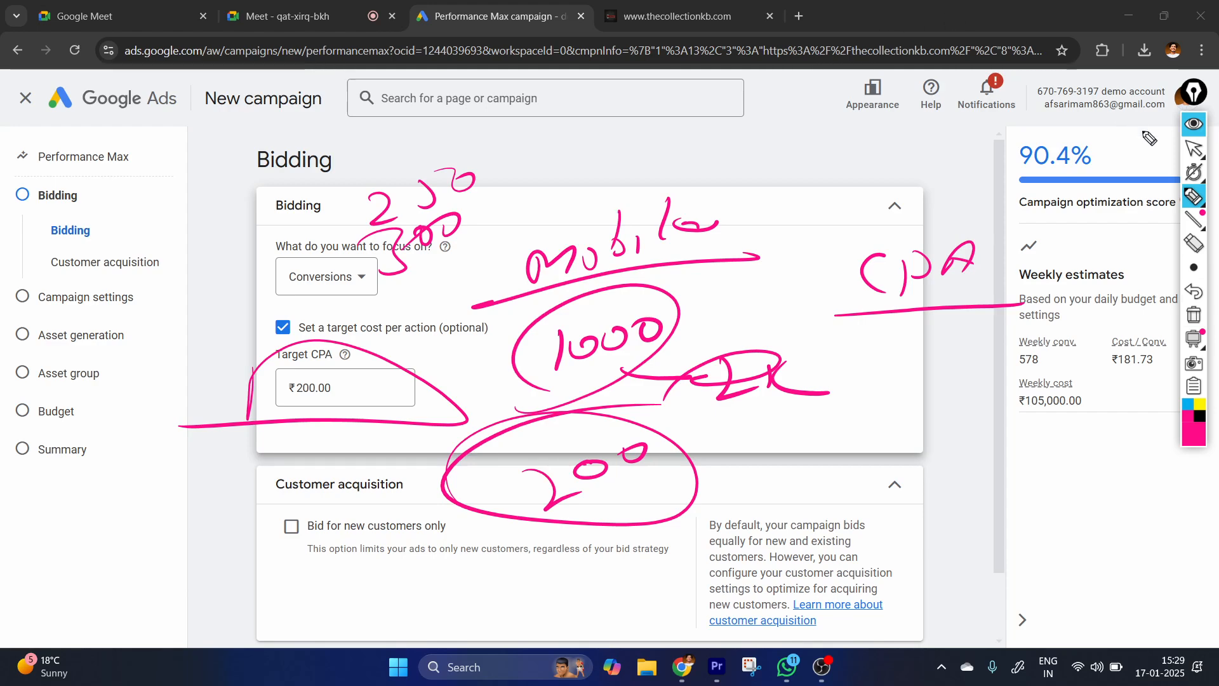
Clear all pen annotations and turn off the optional target cost per action.
click(1193, 148)
click(1194, 315)
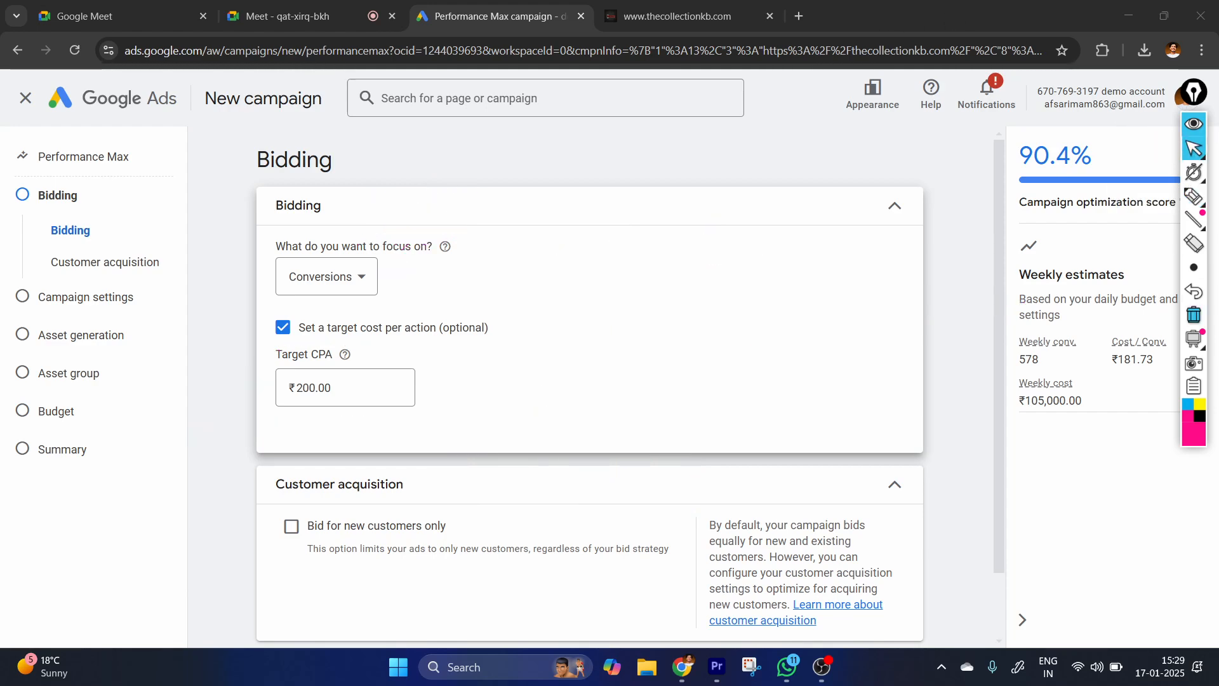
click(356, 393)
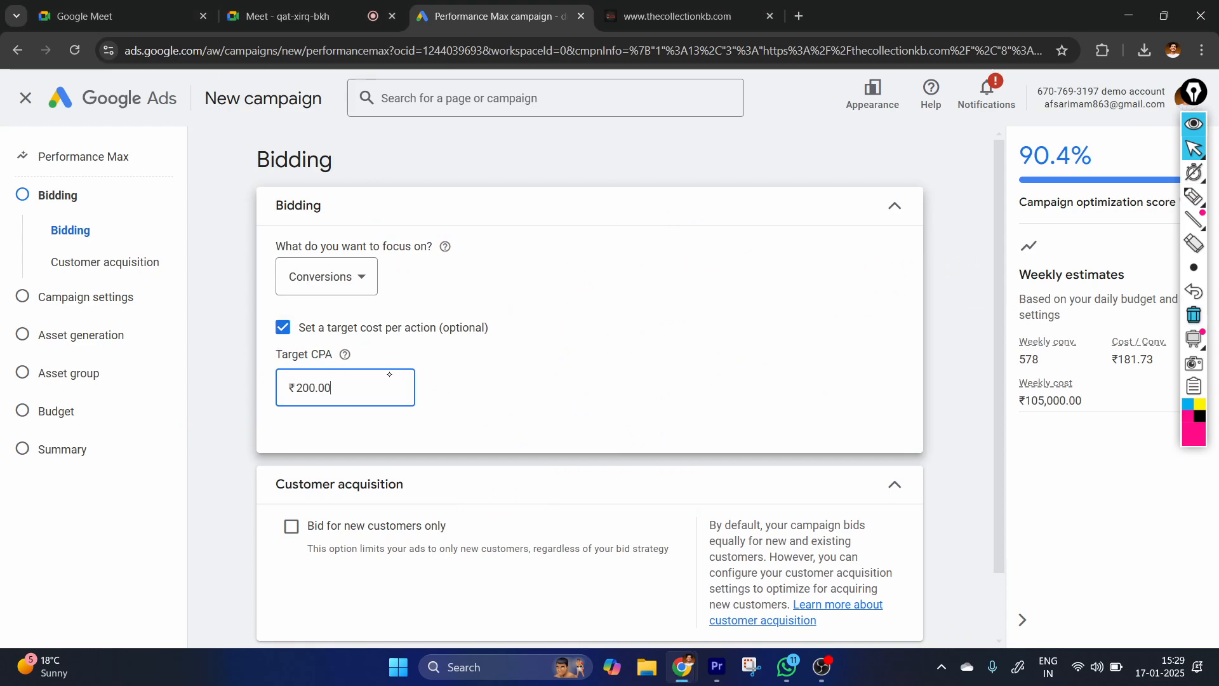
click(284, 327)
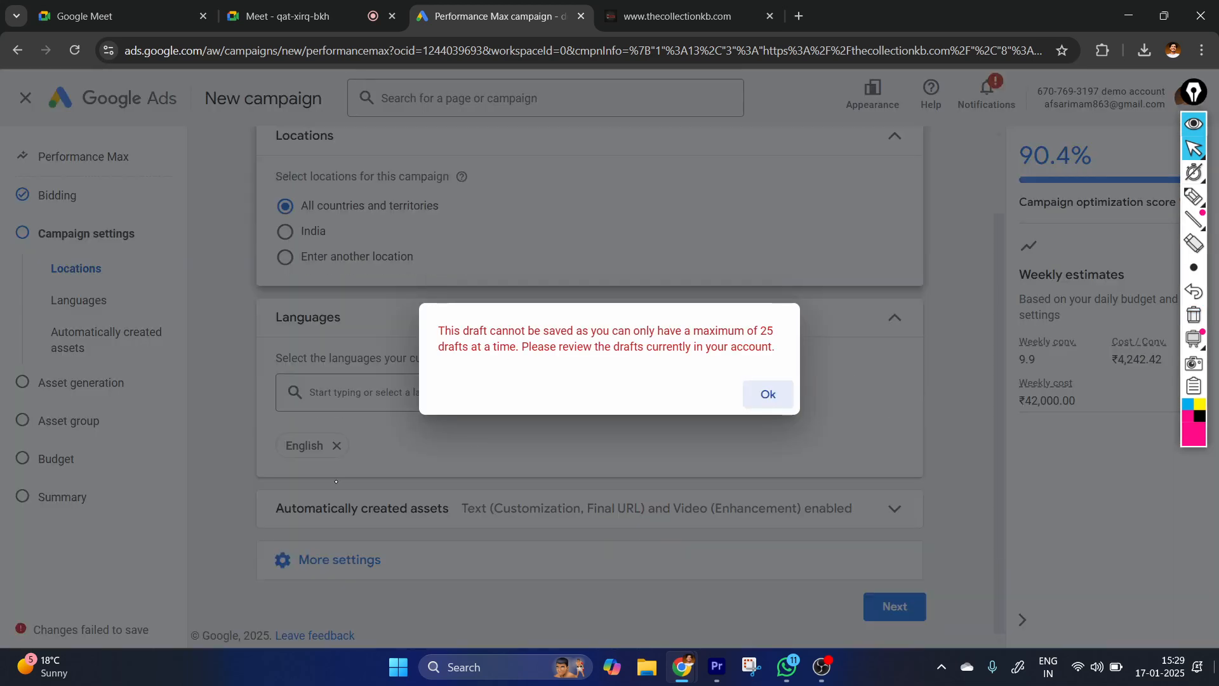
Dismiss the draft limit message and remove English from the campaign languages.
click(768, 395)
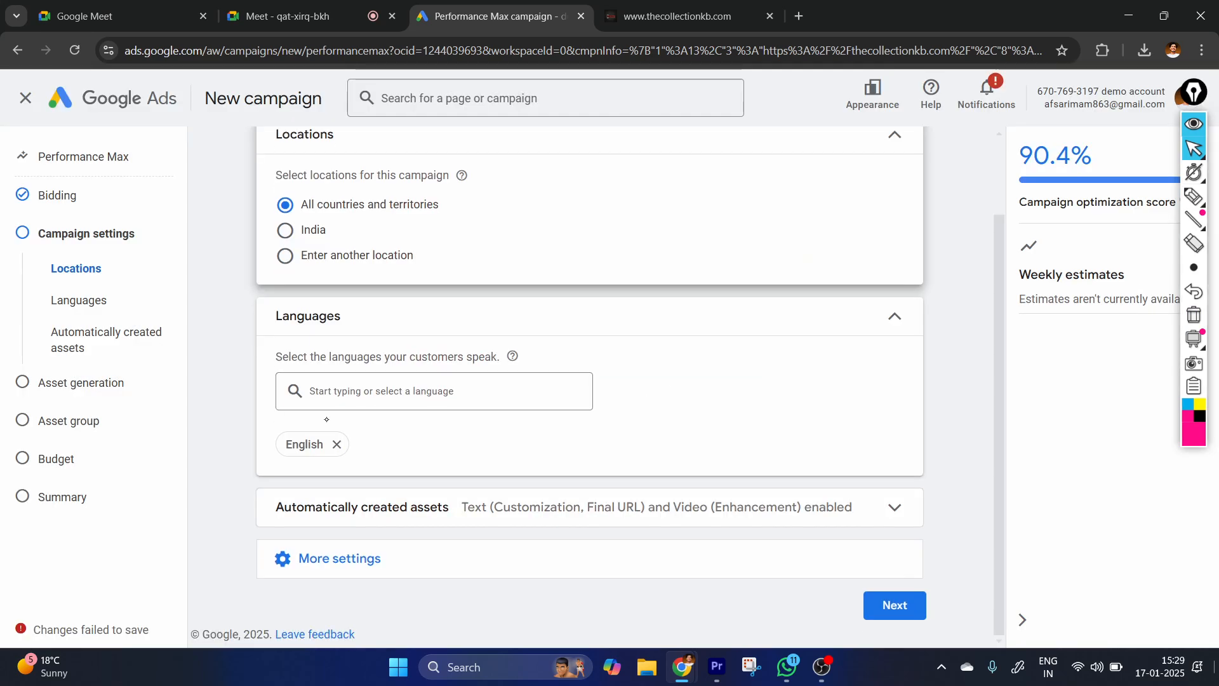
click(337, 444)
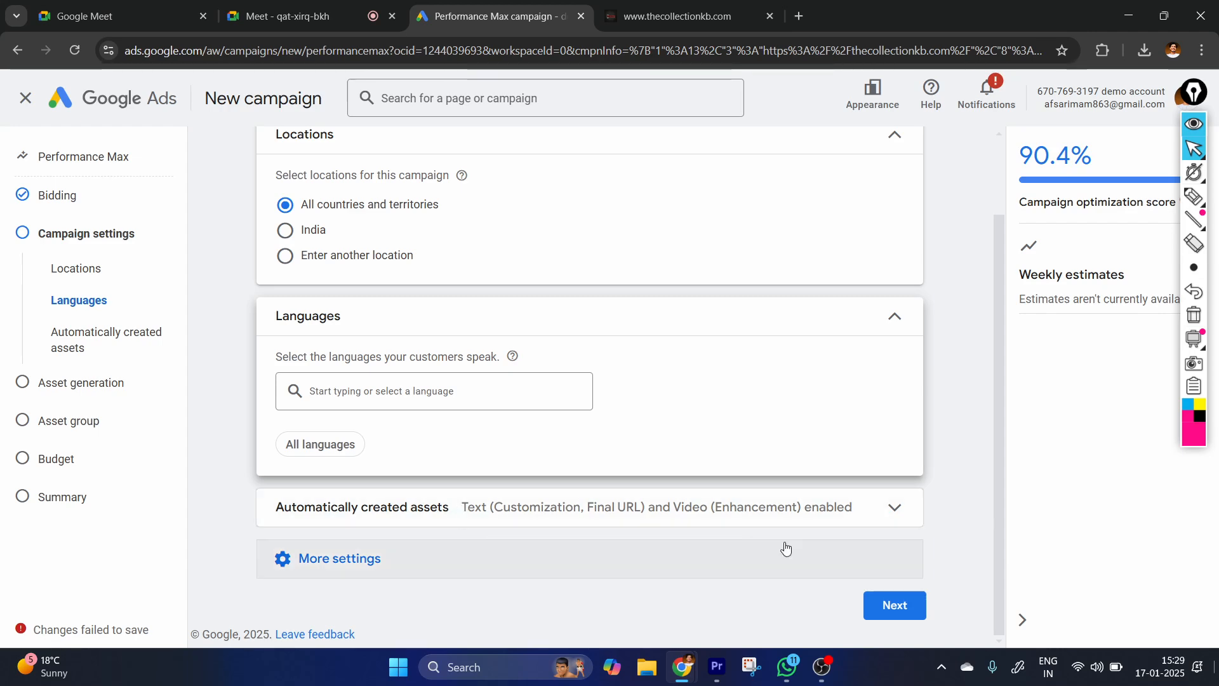
Expand the Automatically created assets settings, then circle the section and underline key phrases in its description with the pen.
click(873, 511)
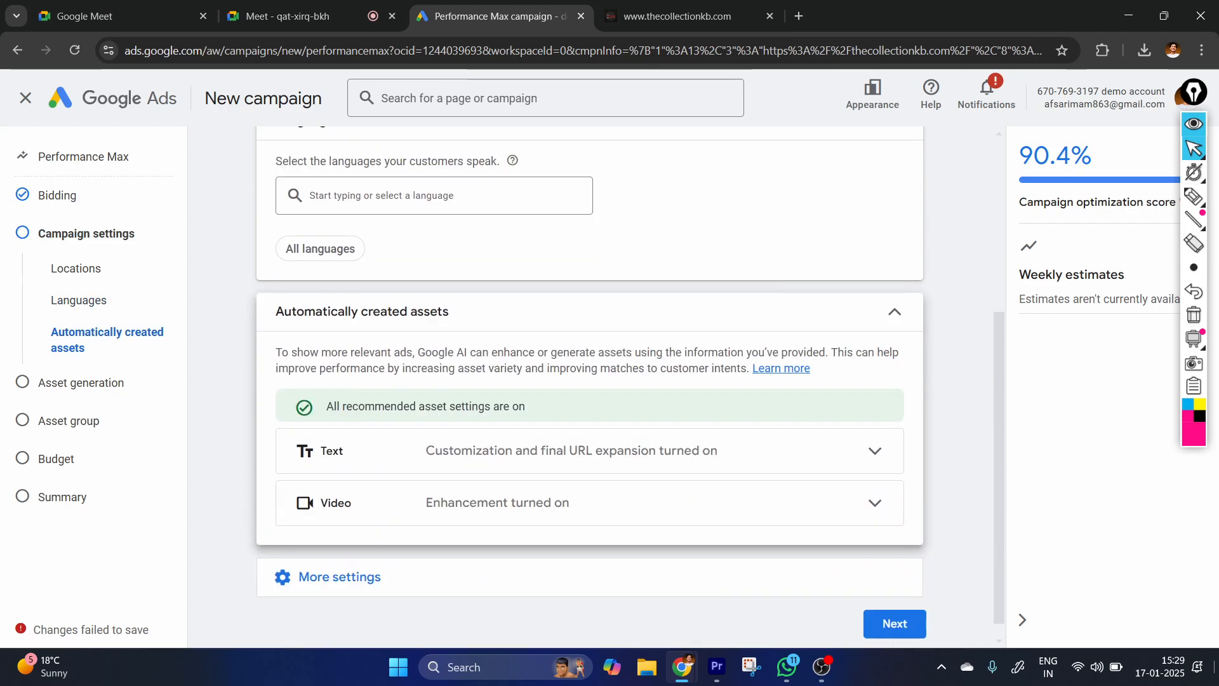
click(1193, 197)
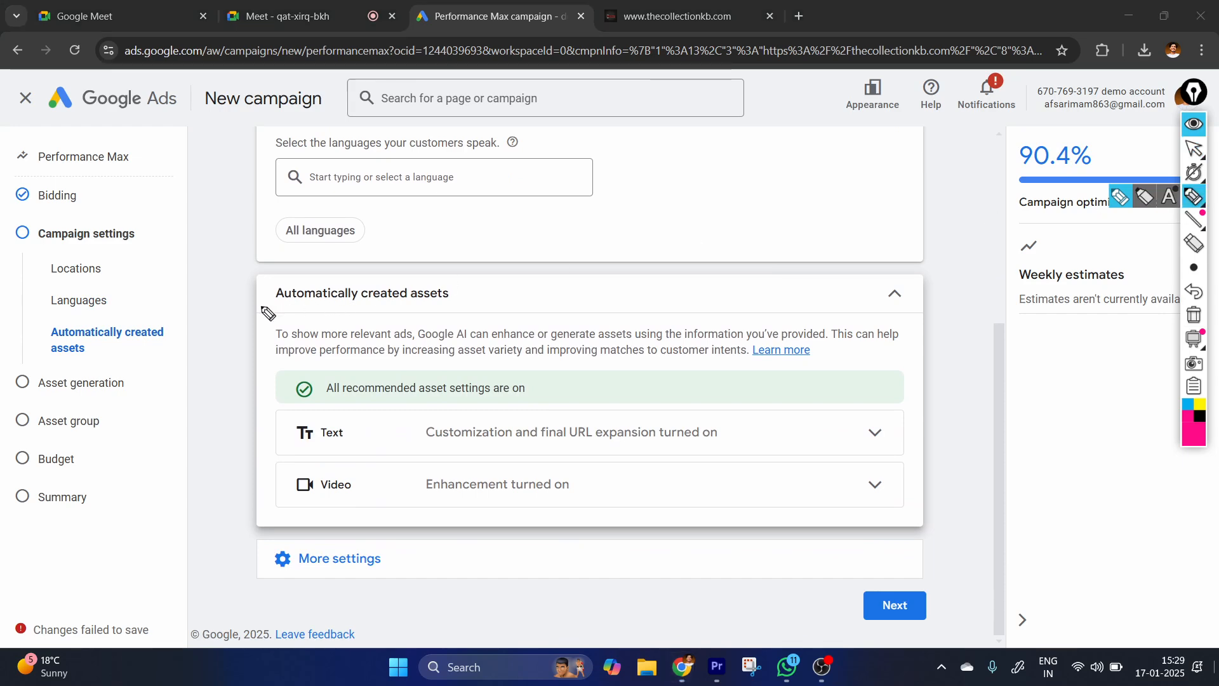
mouse_move(223, 293)
mouse_down()
mouse_move(211, 389)
mouse_move(1010, 381)
mouse_move(355, 508)
mouse_move(257, 251)
mouse_up()
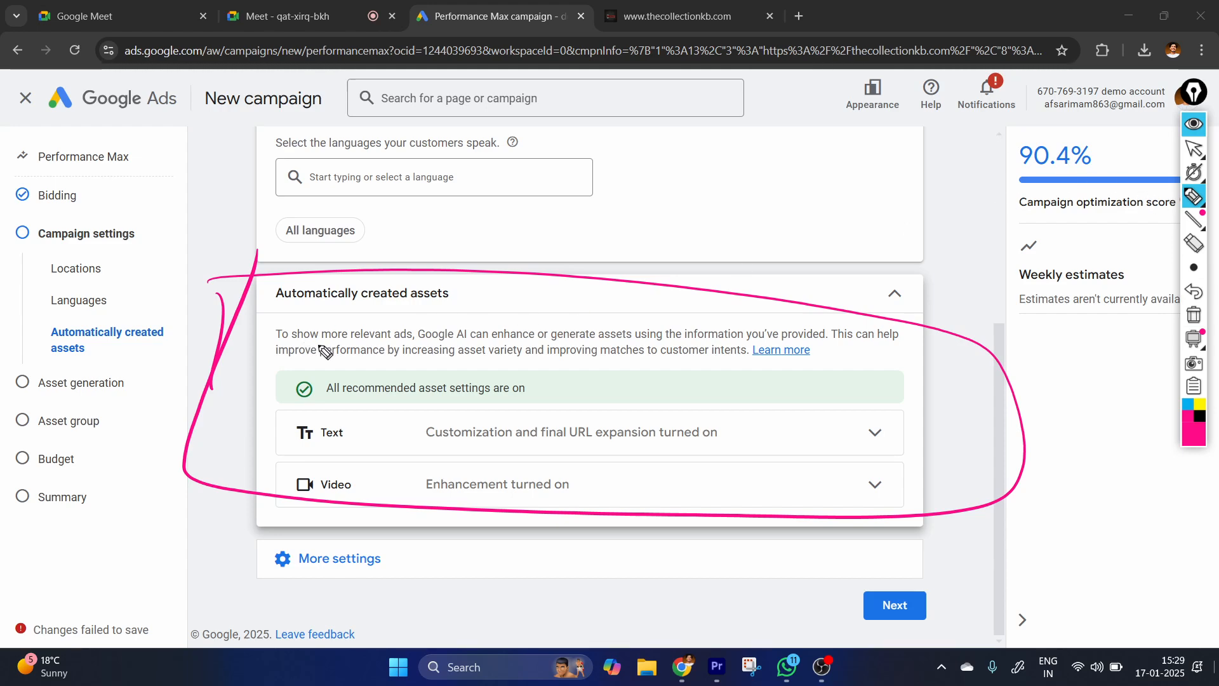
mouse_move(303, 337)
mouse_down()
mouse_move(369, 355)
mouse_move(425, 345)
mouse_move(542, 357)
mouse_up()
drag(548, 348, 828, 346)
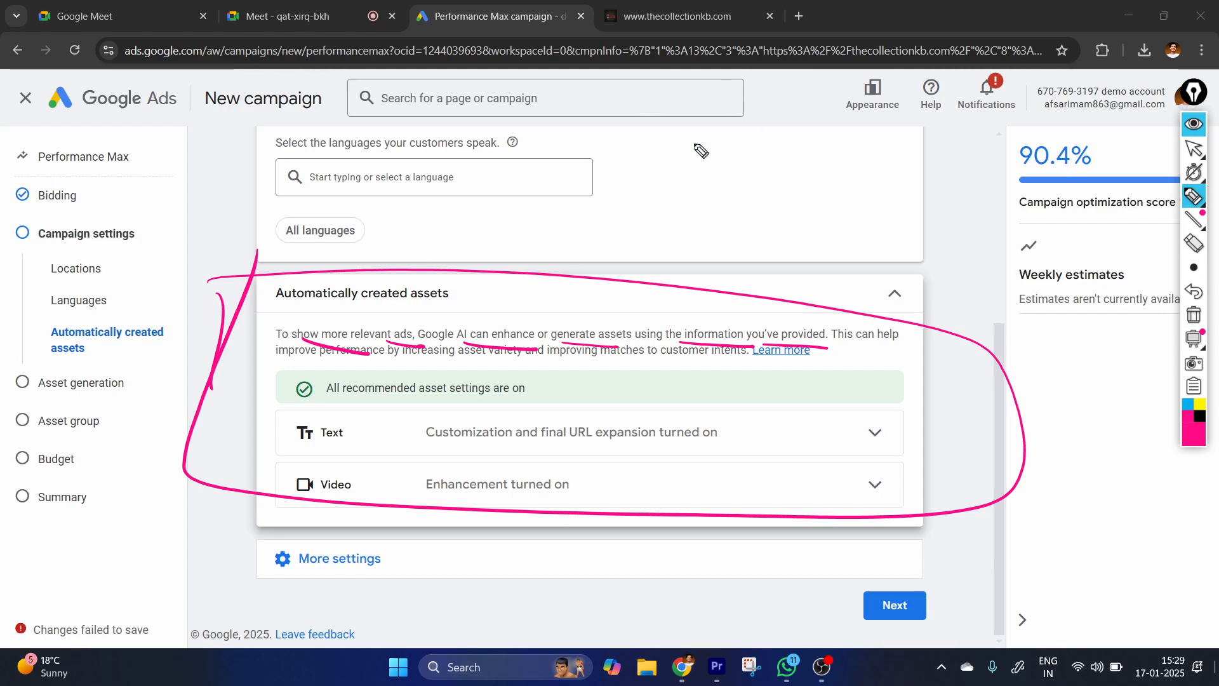
Handwrite short pen notes over the Languages section, above the circled Automatically created assets area.
mouse_move(696, 141)
mouse_down()
mouse_move(701, 164)
mouse_move(780, 125)
mouse_move(864, 124)
mouse_move(857, 157)
mouse_up()
mouse_move(879, 148)
mouse_down()
mouse_move(901, 130)
mouse_move(960, 124)
mouse_up()
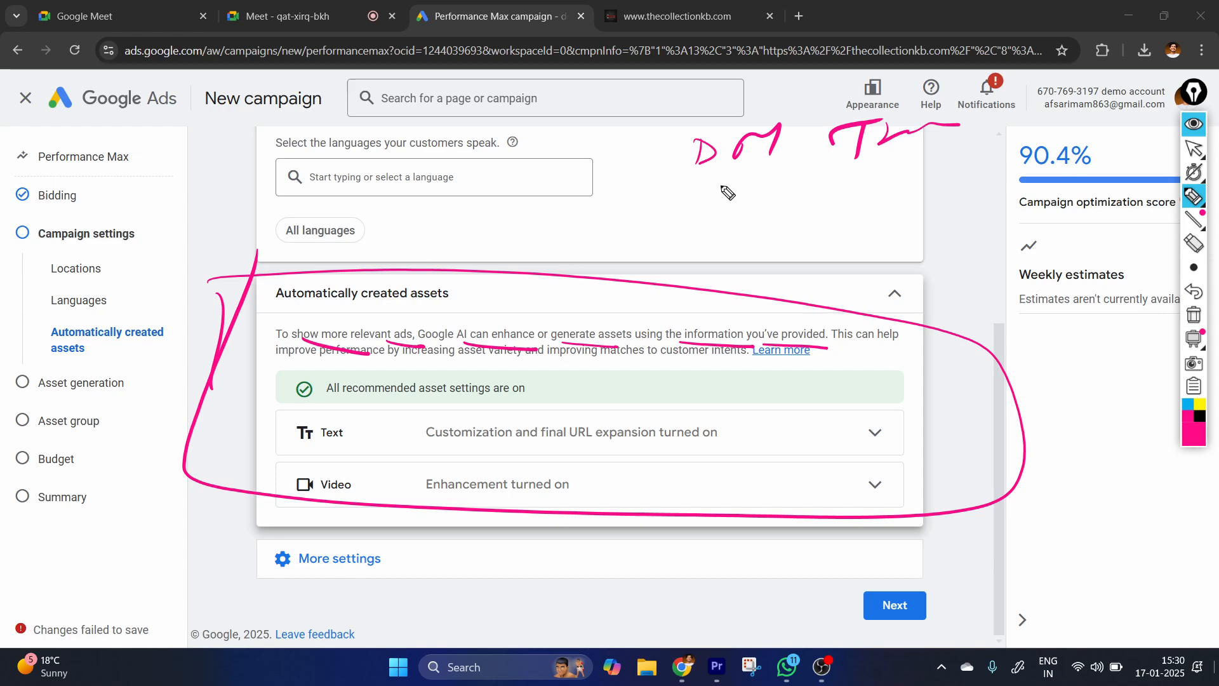
drag(725, 186, 819, 187)
drag(777, 161, 785, 165)
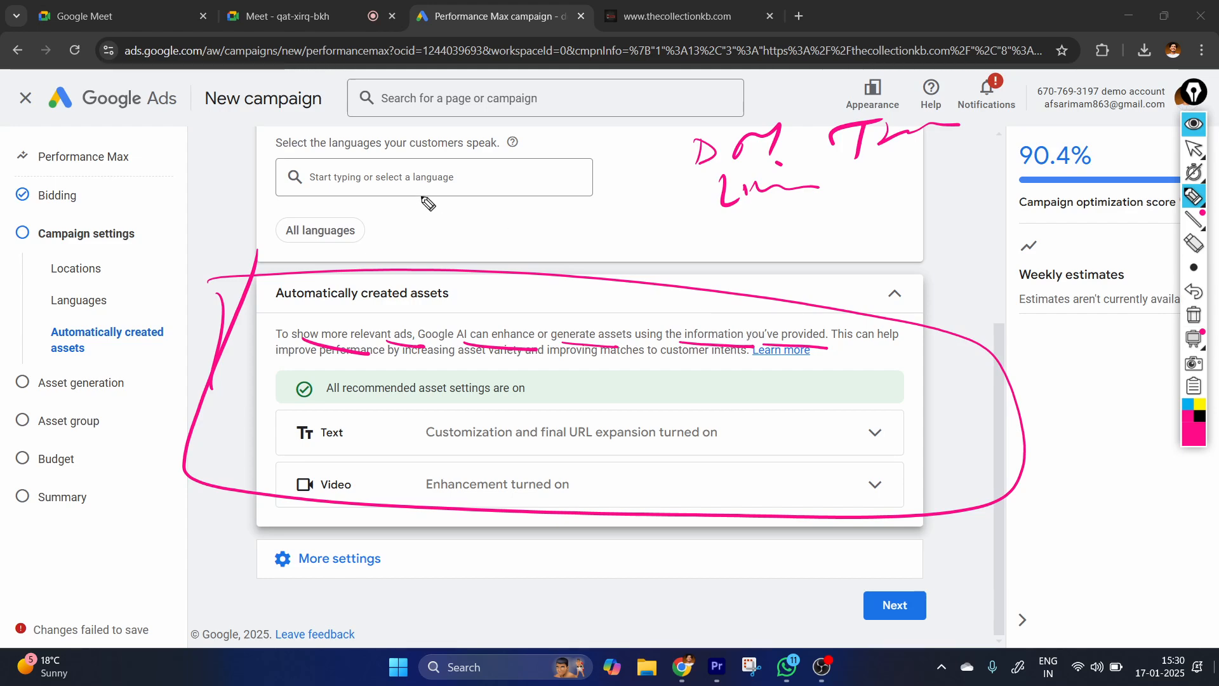
Handwrite a circled "AI" over the Languages section and draw a box shape above the Automatically created assets area.
mouse_move(402, 220)
mouse_down()
mouse_move(432, 217)
mouse_move(425, 205)
mouse_up()
drag(453, 185, 454, 240)
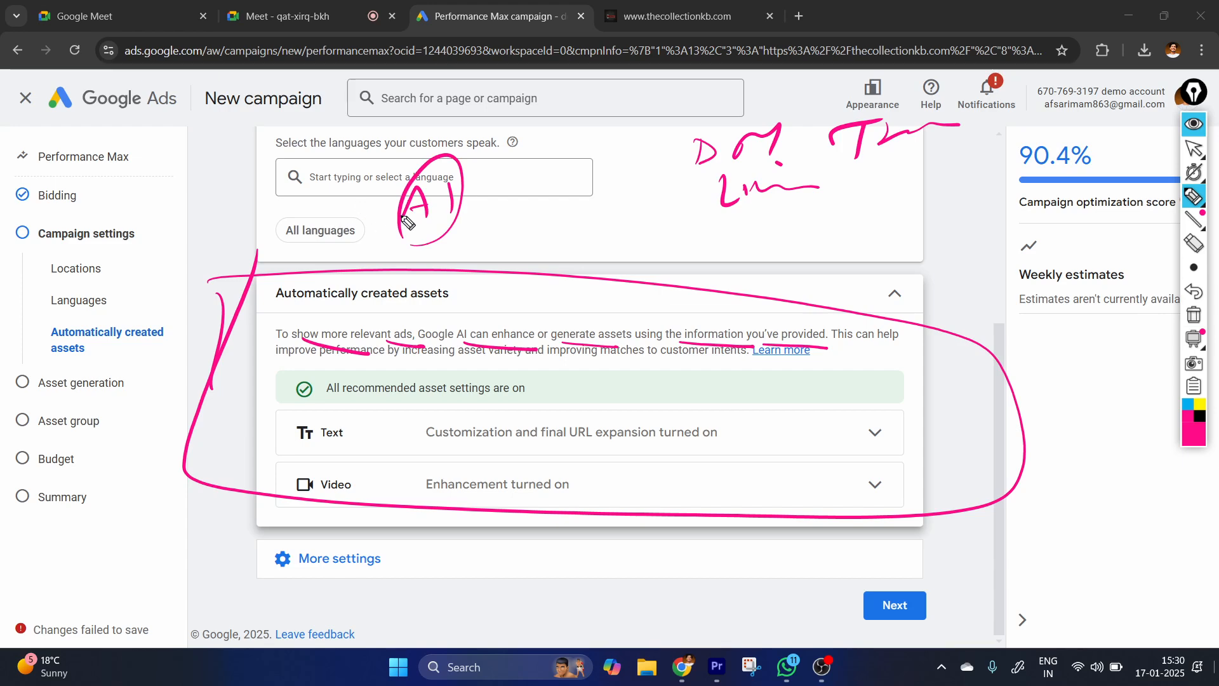
mouse_move(802, 270)
mouse_down()
mouse_move(895, 253)
mouse_move(819, 277)
mouse_up()
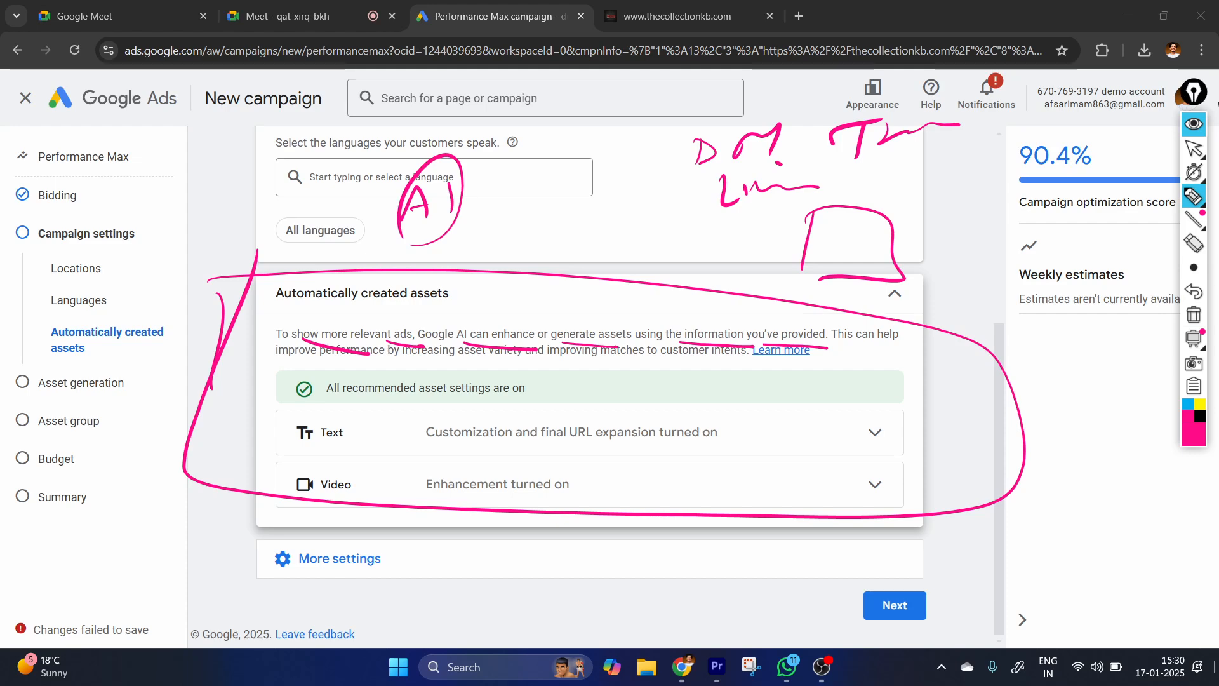
Clear all pen annotations and turn off Final URL expansion and video Enhancement under Automatically created assets.
click(1193, 148)
click(1193, 314)
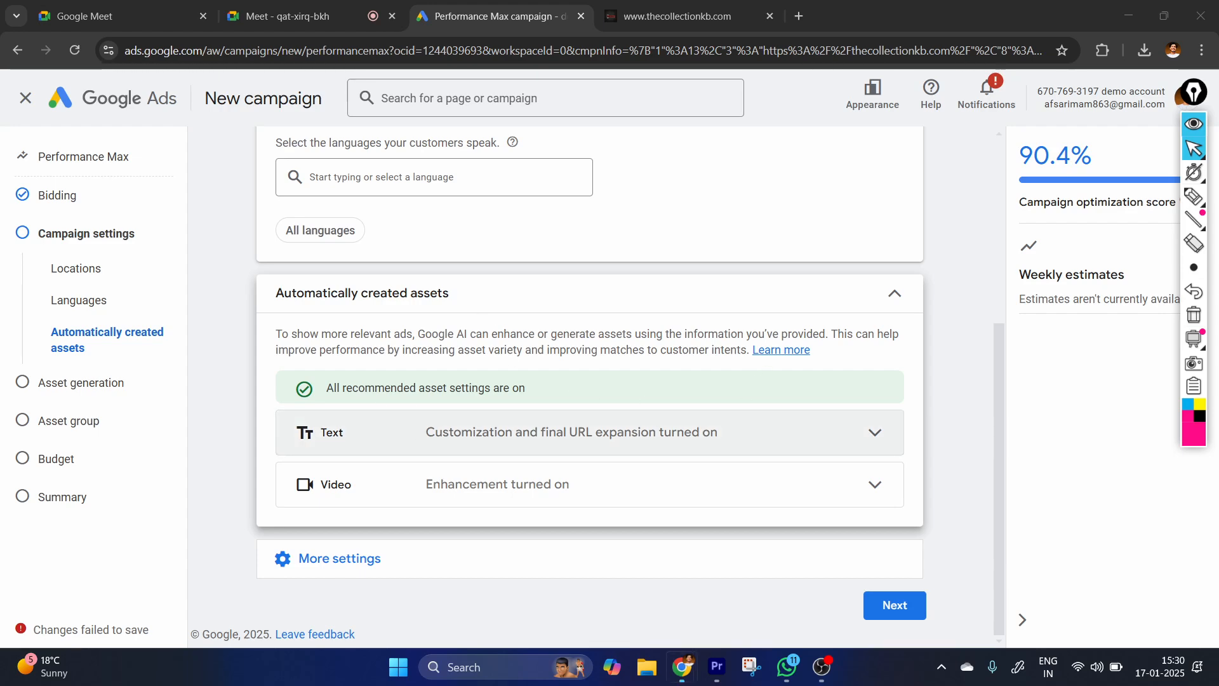
click(385, 377)
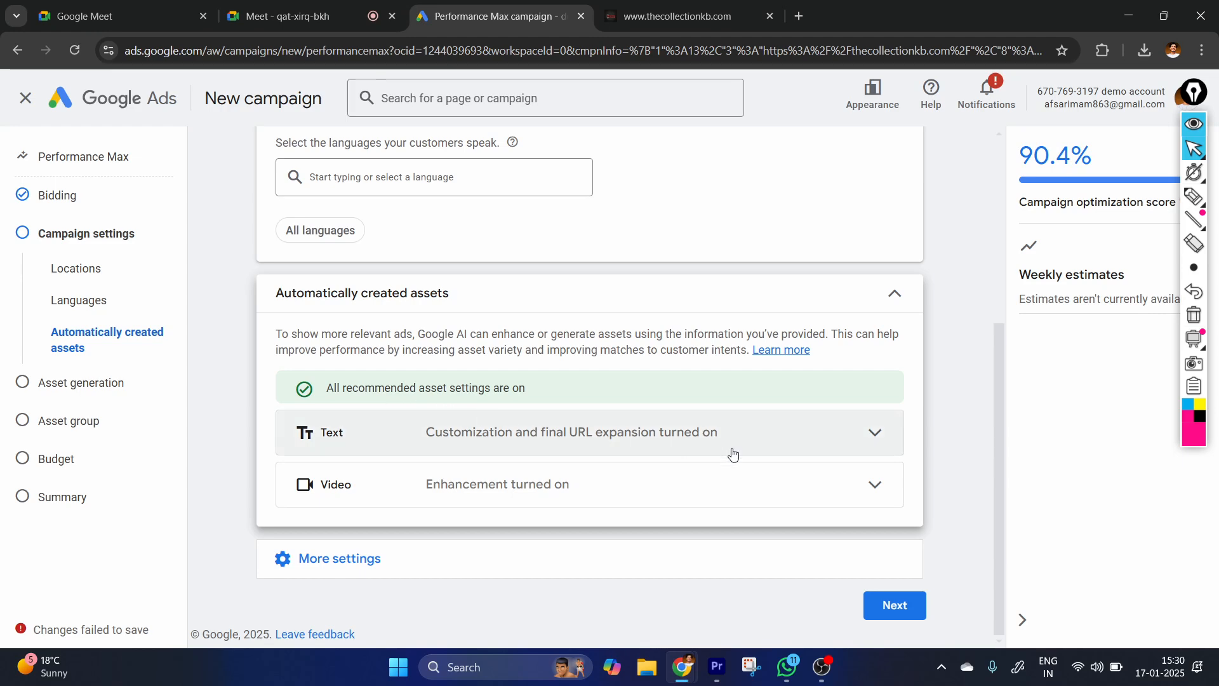
click(491, 438)
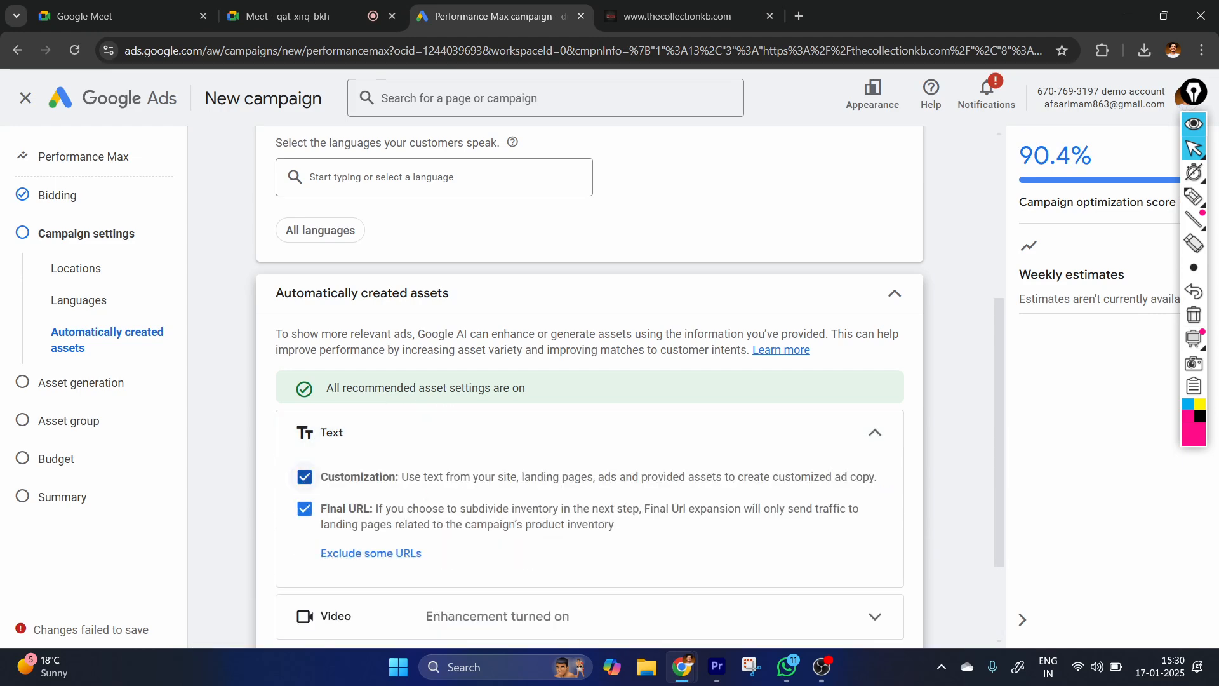
click(870, 488)
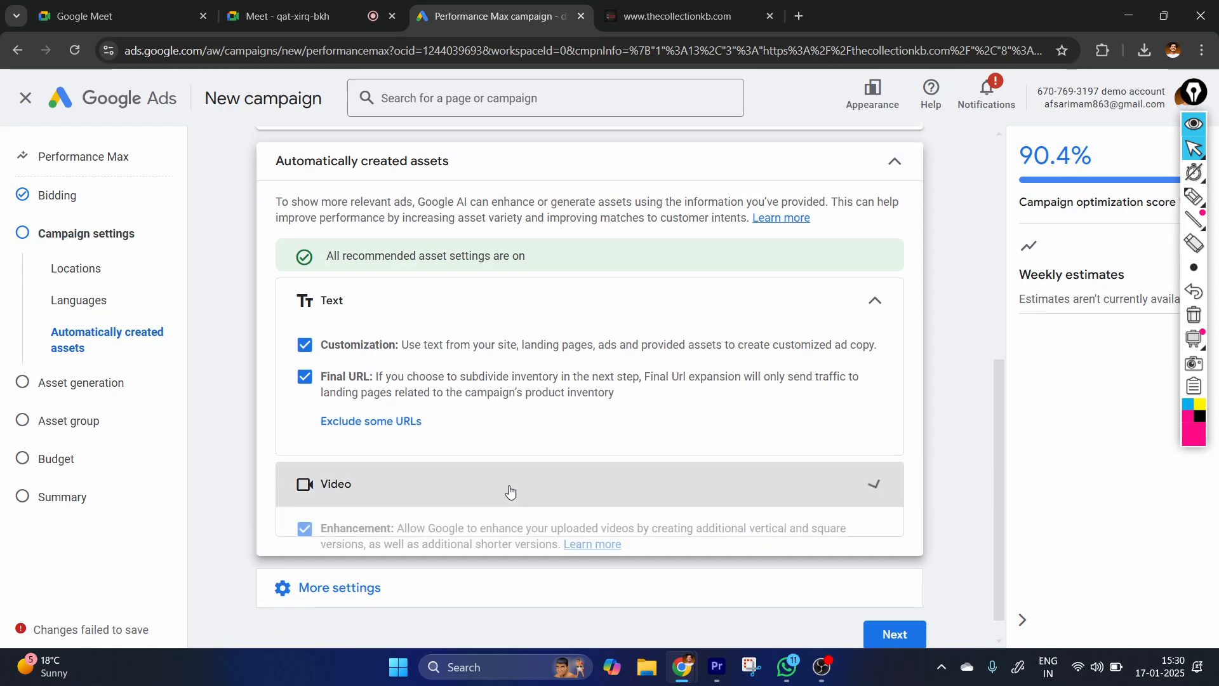
click(305, 528)
click(304, 336)
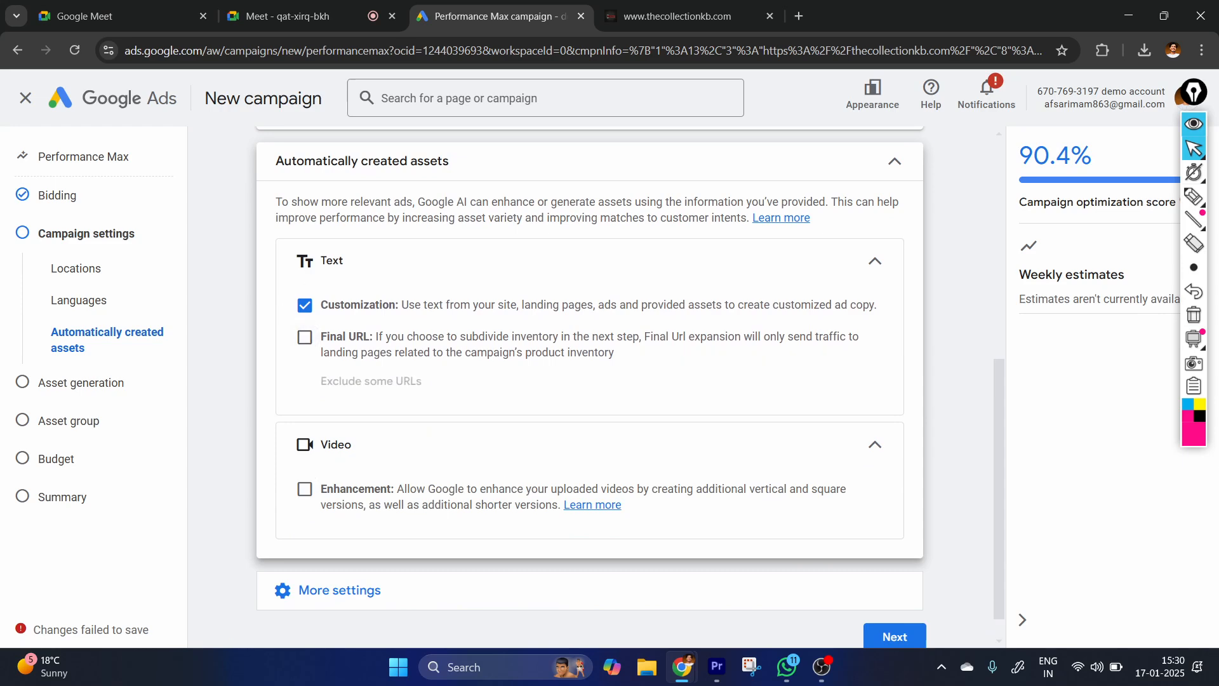
Turn off text Customization and collapse the Automatically created assets section.
click(305, 304)
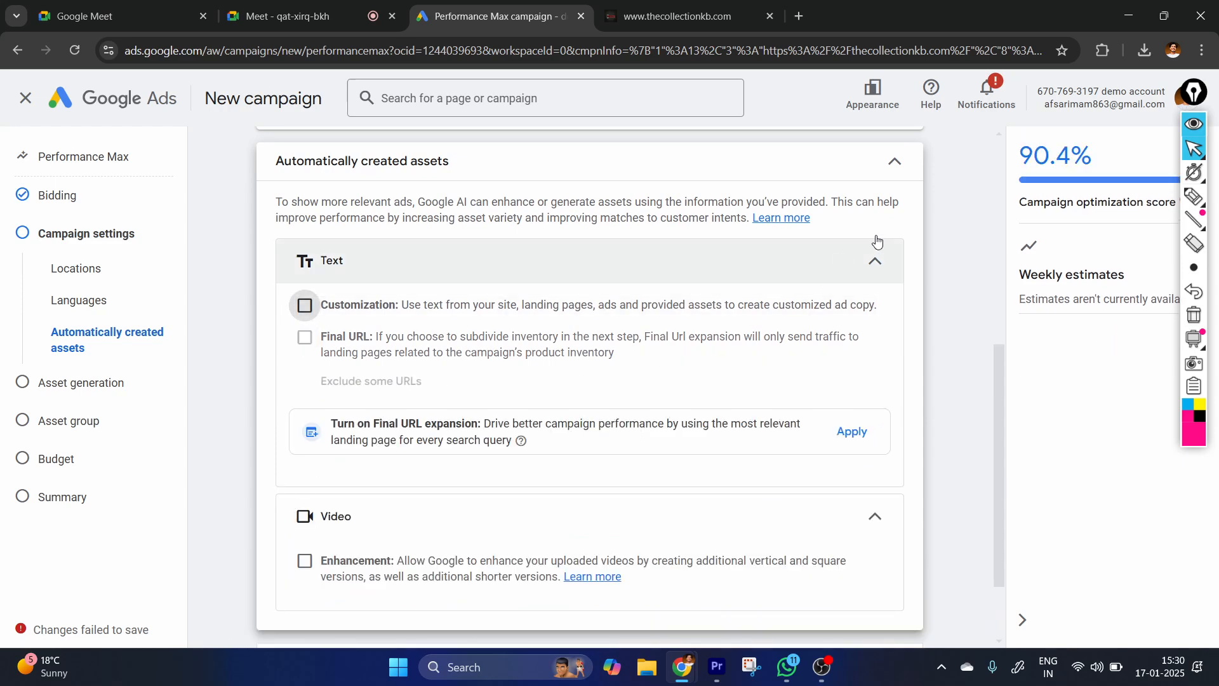
click(546, 162)
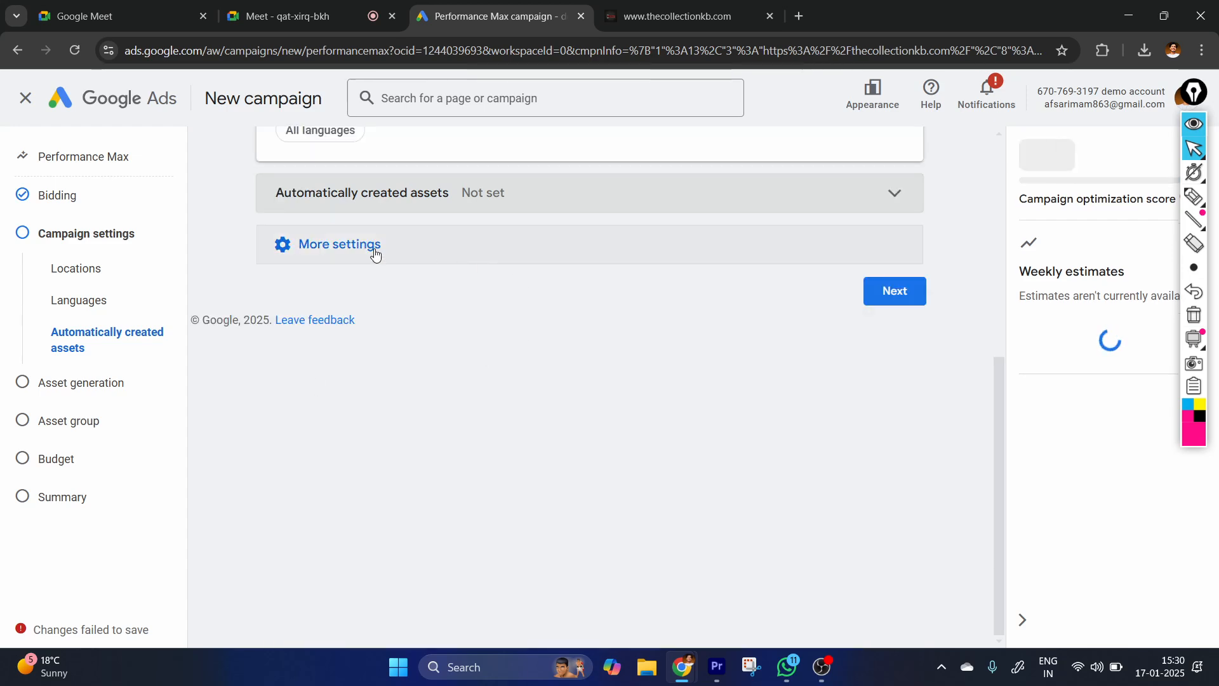
scroll(499, 254, up, 1)
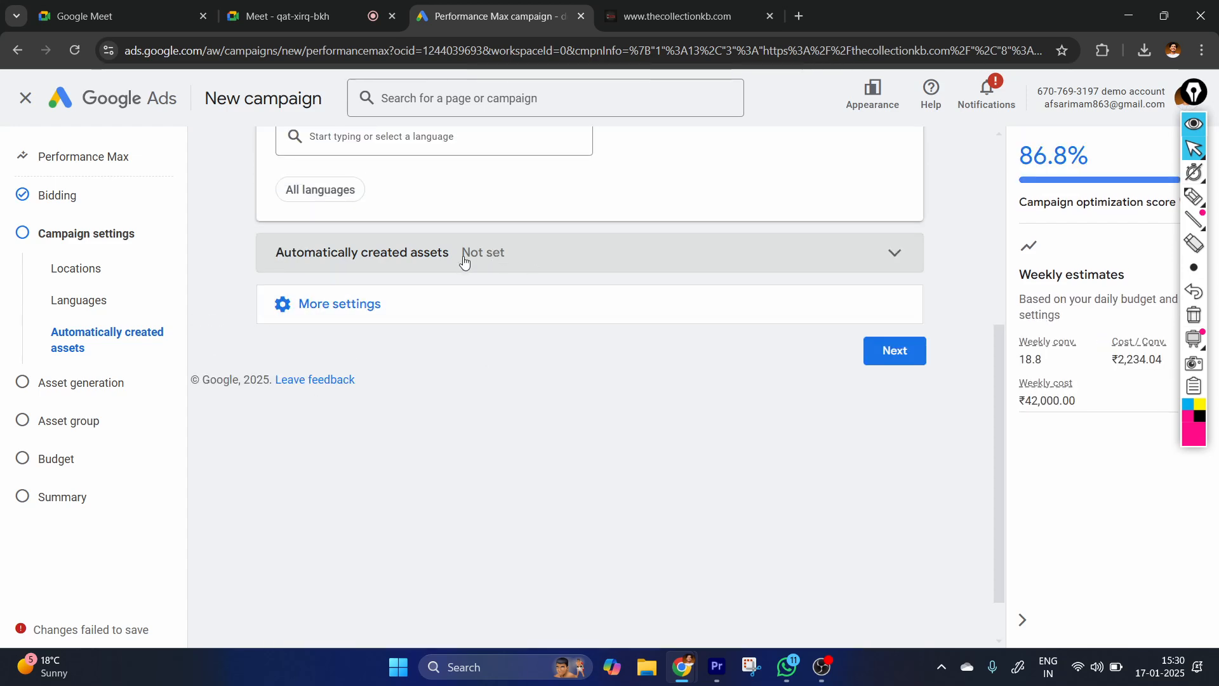
Review the Ad schedule options among the additional campaign settings and expand the Brand exclusions section.
click(328, 304)
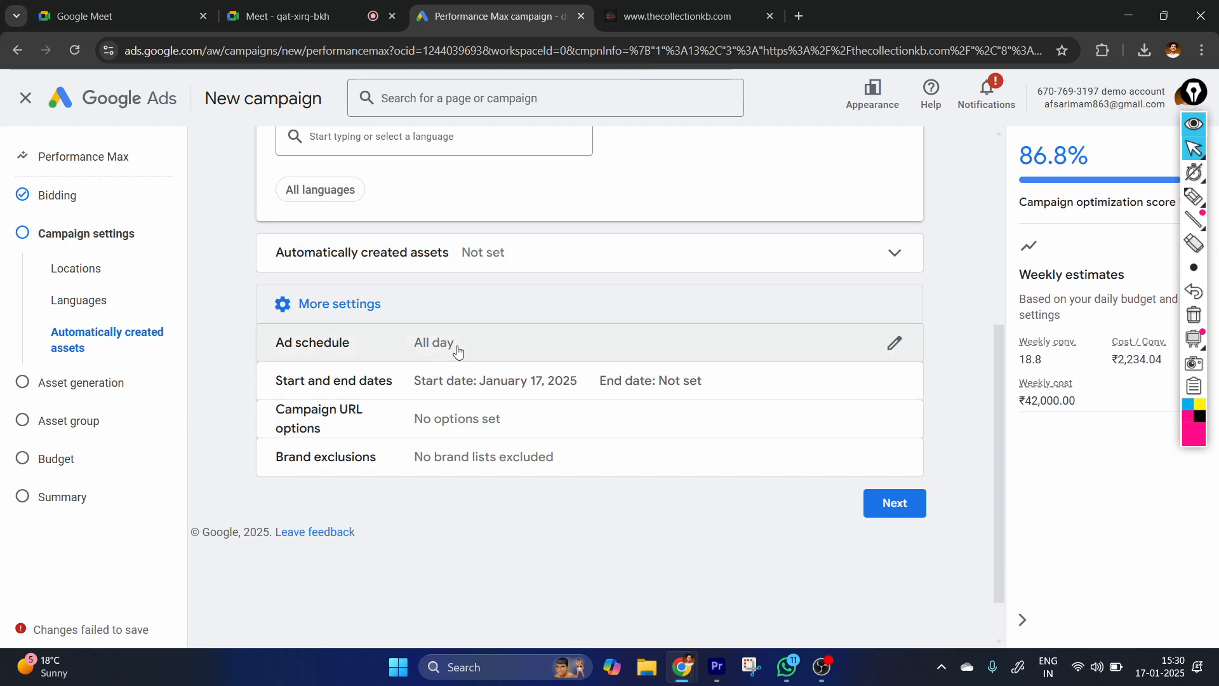
click(692, 365)
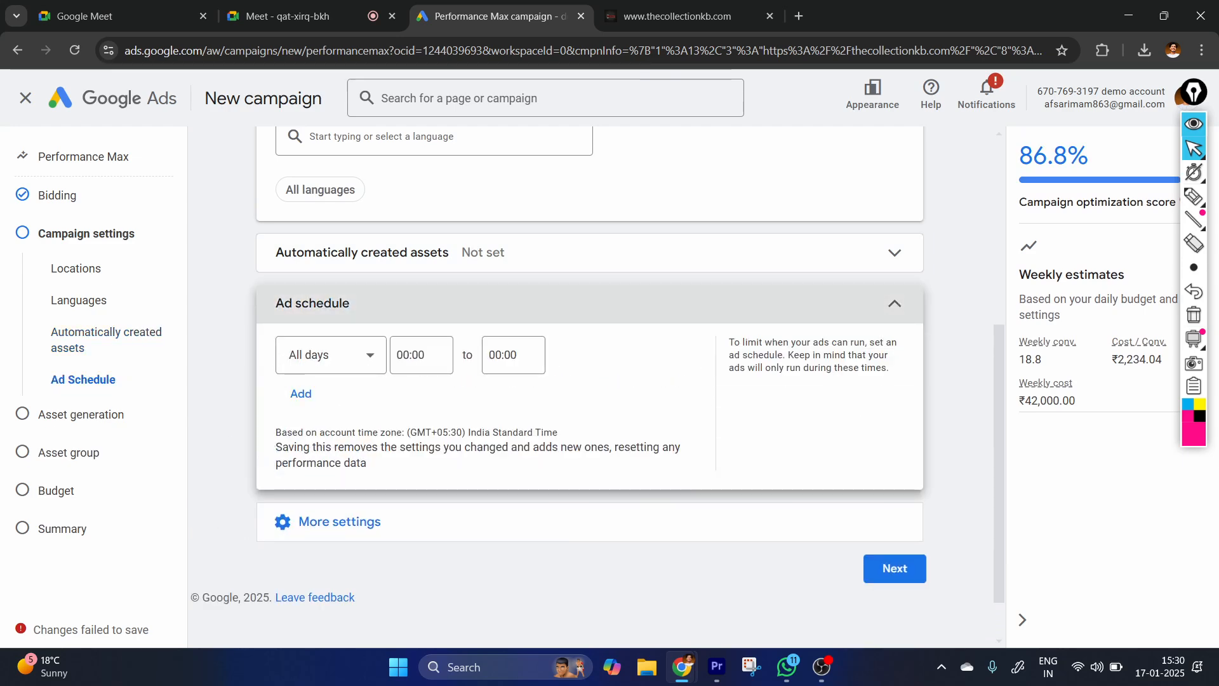
click(692, 303)
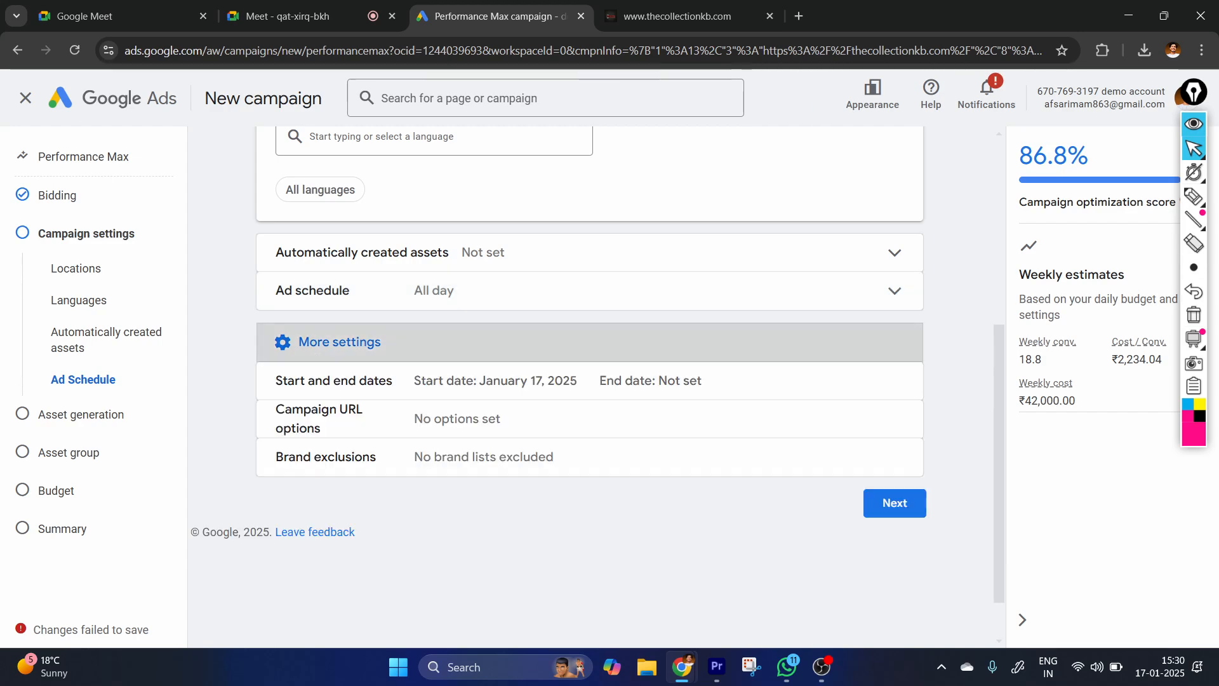
click(339, 343)
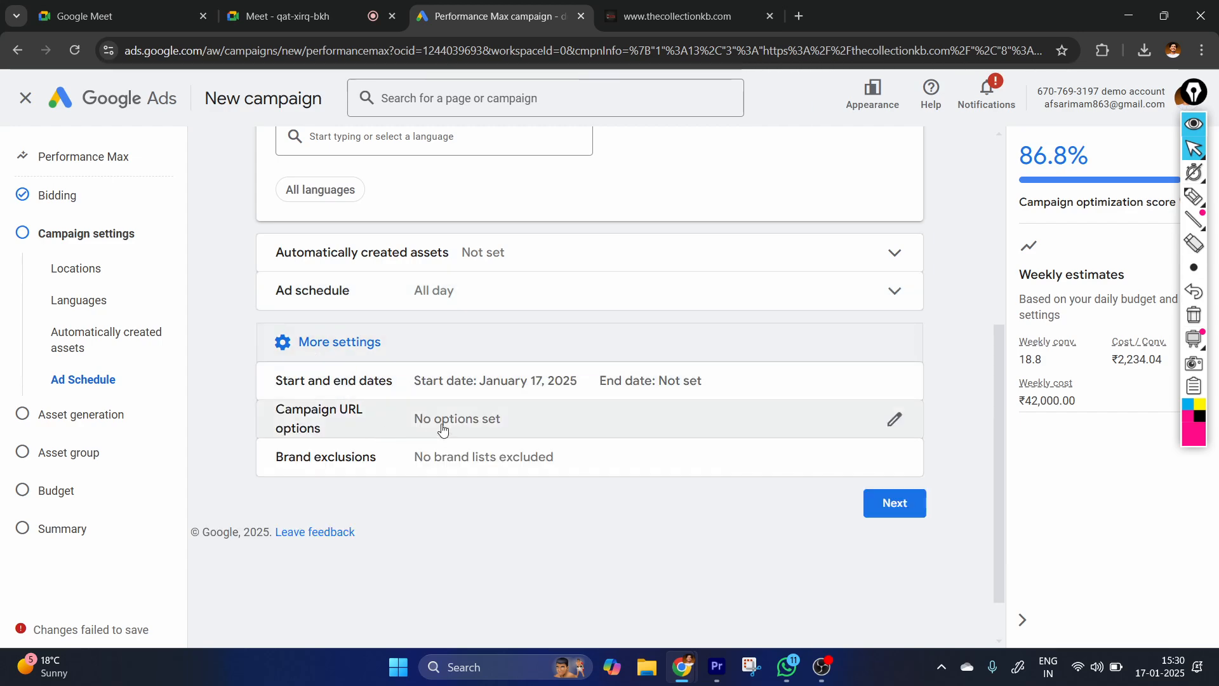
scroll(413, 389, down, 1)
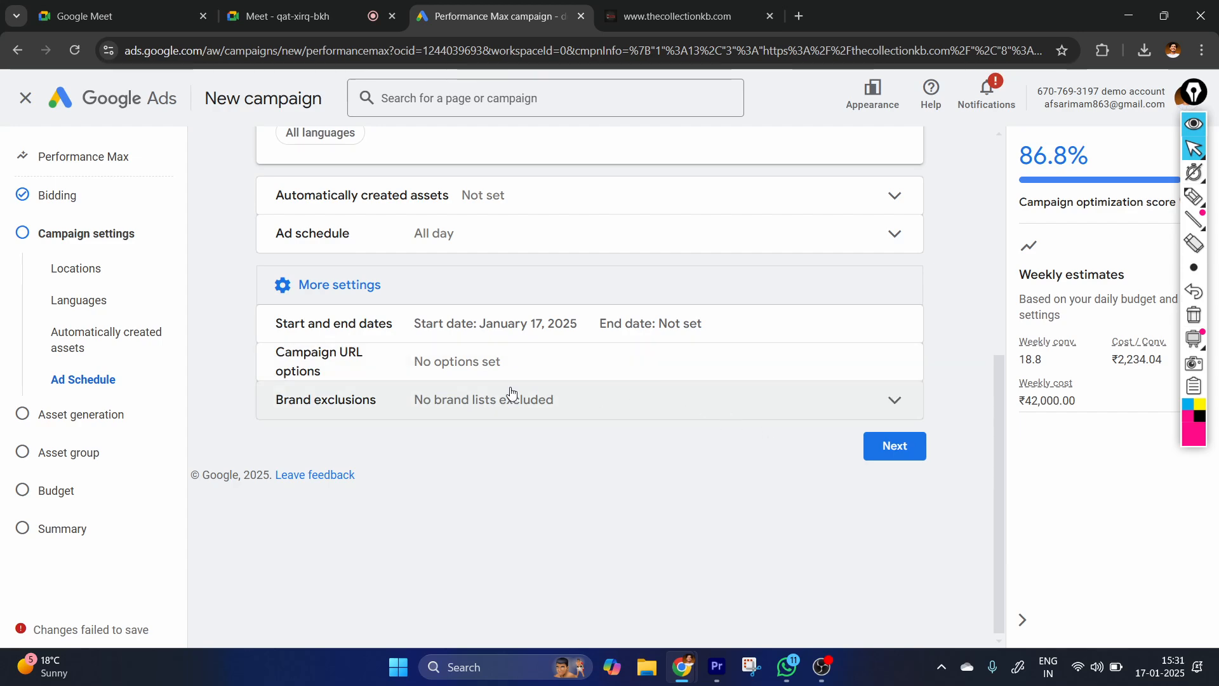
click(356, 399)
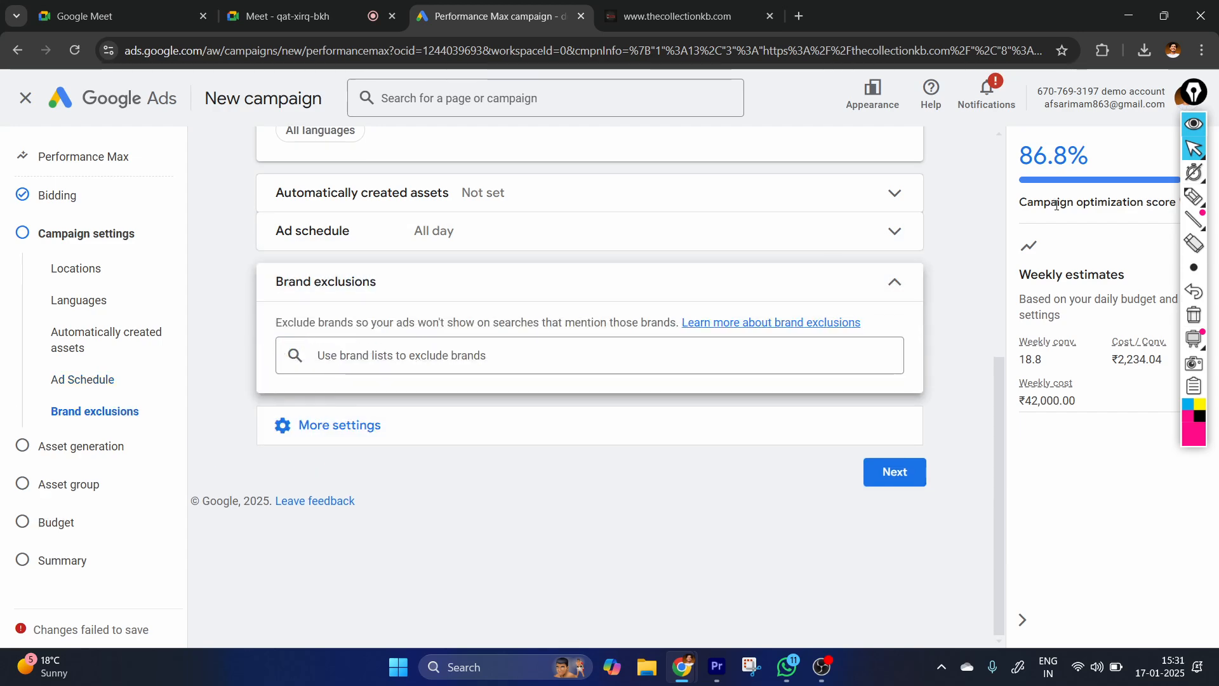
Handwrite pen notes about search and brand exclusions below the Brand exclusions section, and clear all annotations.
click(1194, 197)
mouse_move(435, 454)
mouse_down()
mouse_move(420, 463)
mouse_move(426, 503)
mouse_move(527, 457)
mouse_move(575, 465)
mouse_up()
mouse_move(529, 506)
mouse_down()
mouse_move(546, 535)
mouse_move(631, 504)
mouse_move(681, 448)
mouse_move(585, 558)
mouse_move(652, 555)
mouse_move(743, 521)
mouse_up()
drag(566, 612, 746, 588)
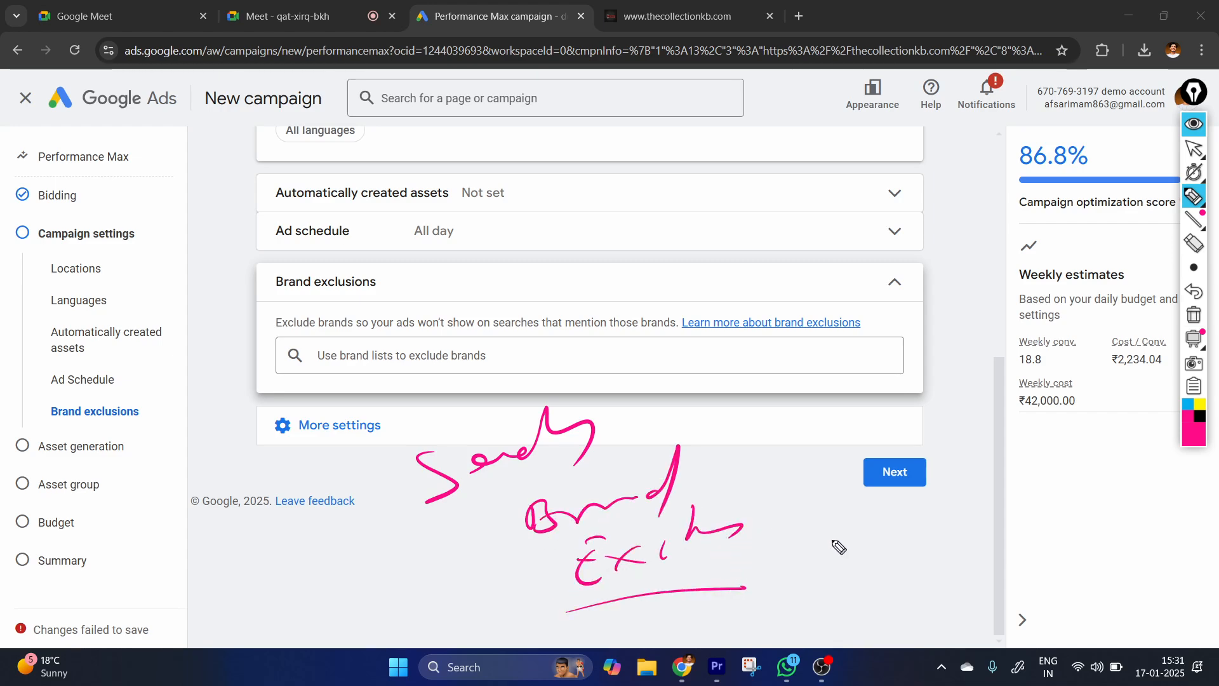
mouse_move(843, 543)
mouse_down()
mouse_move(879, 559)
mouse_move(958, 543)
mouse_up()
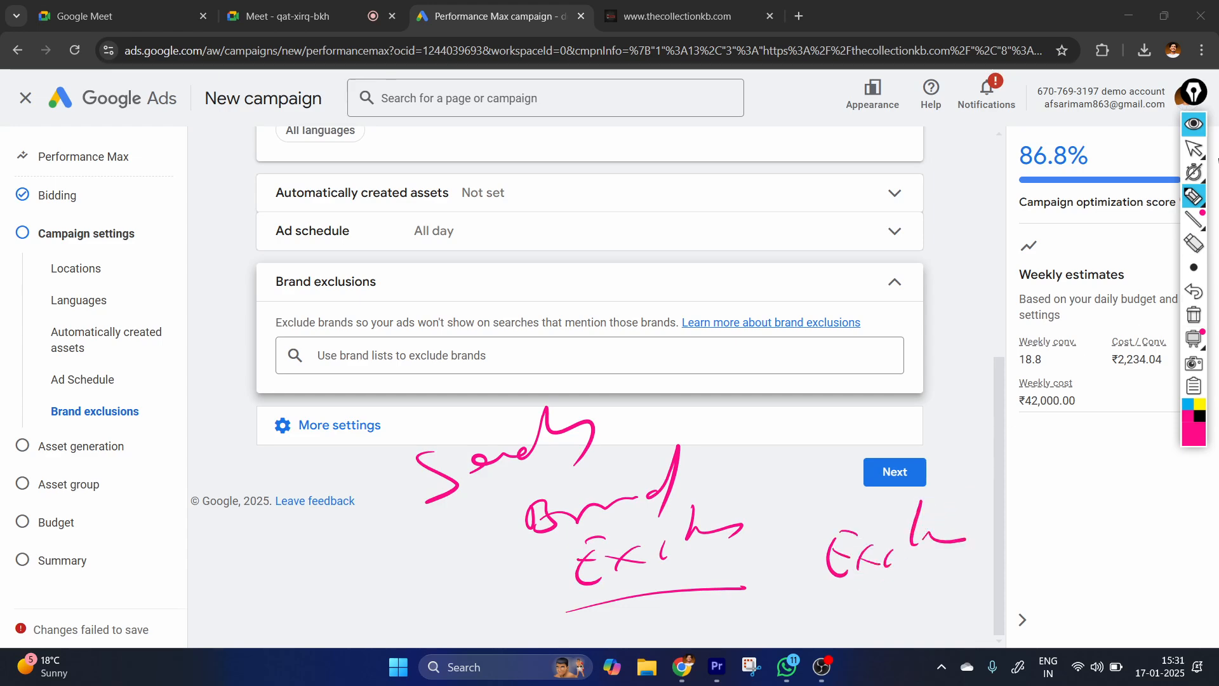
click(1193, 148)
click(1194, 315)
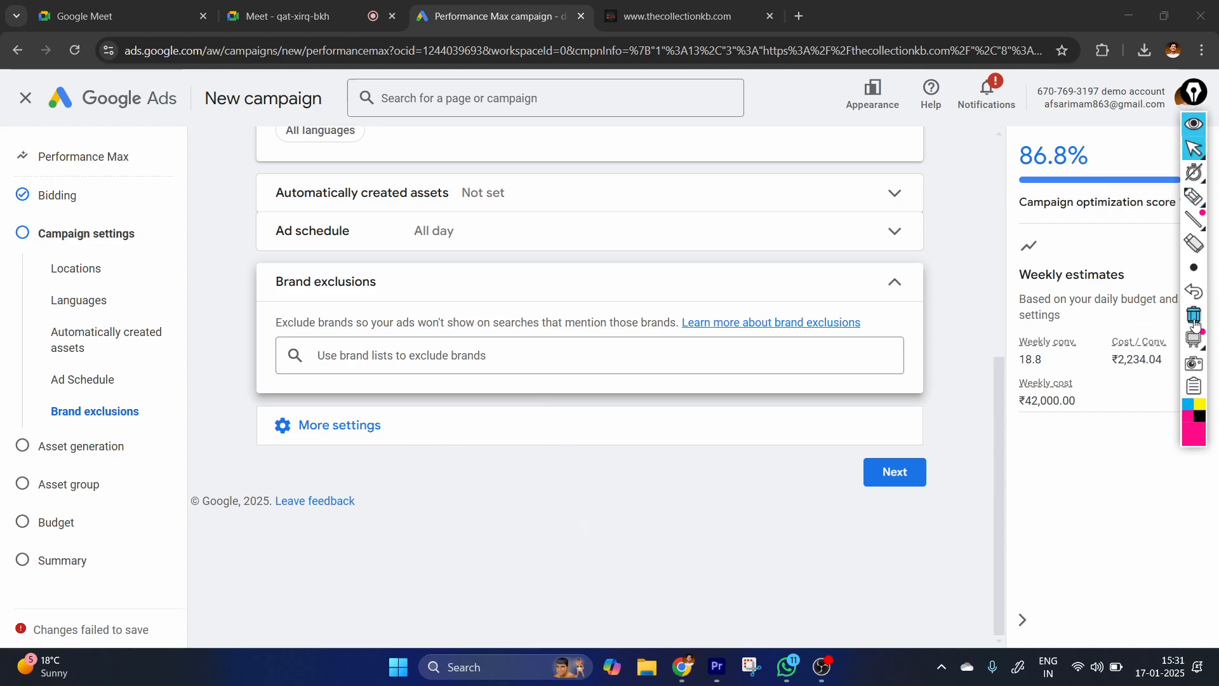
Show the available brand lists for exclusion and draw a circled "Shoes" pen note with an arrow pointing down toward them.
click(456, 308)
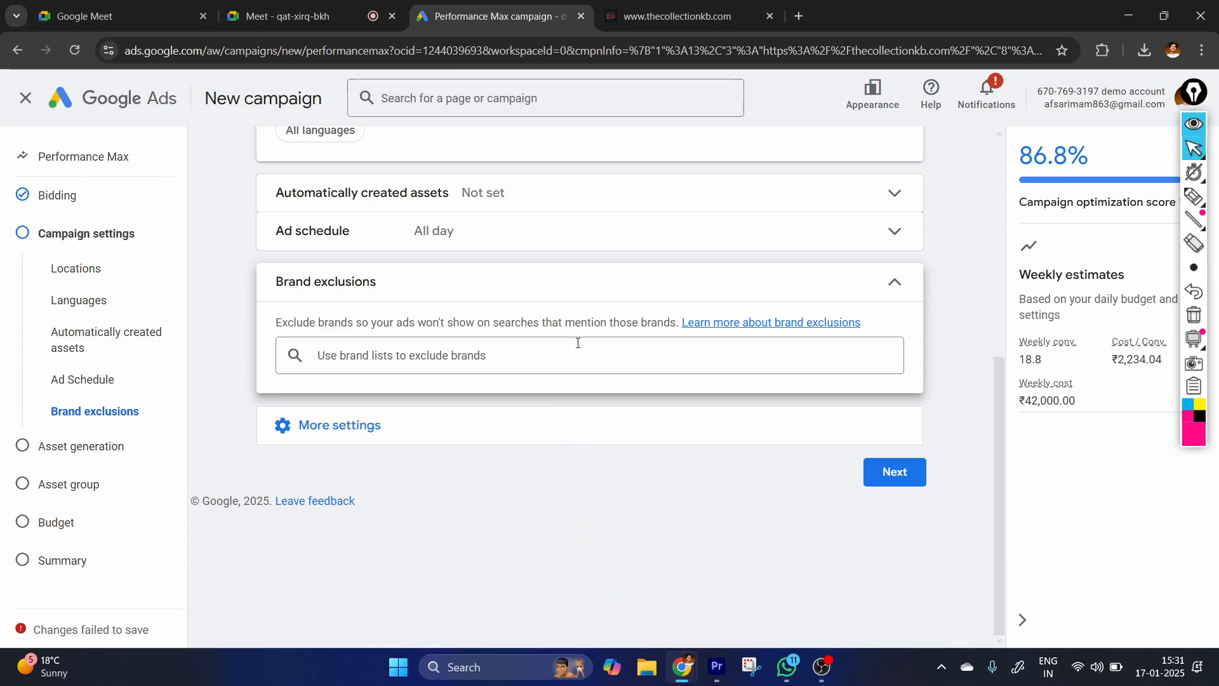
click(539, 346)
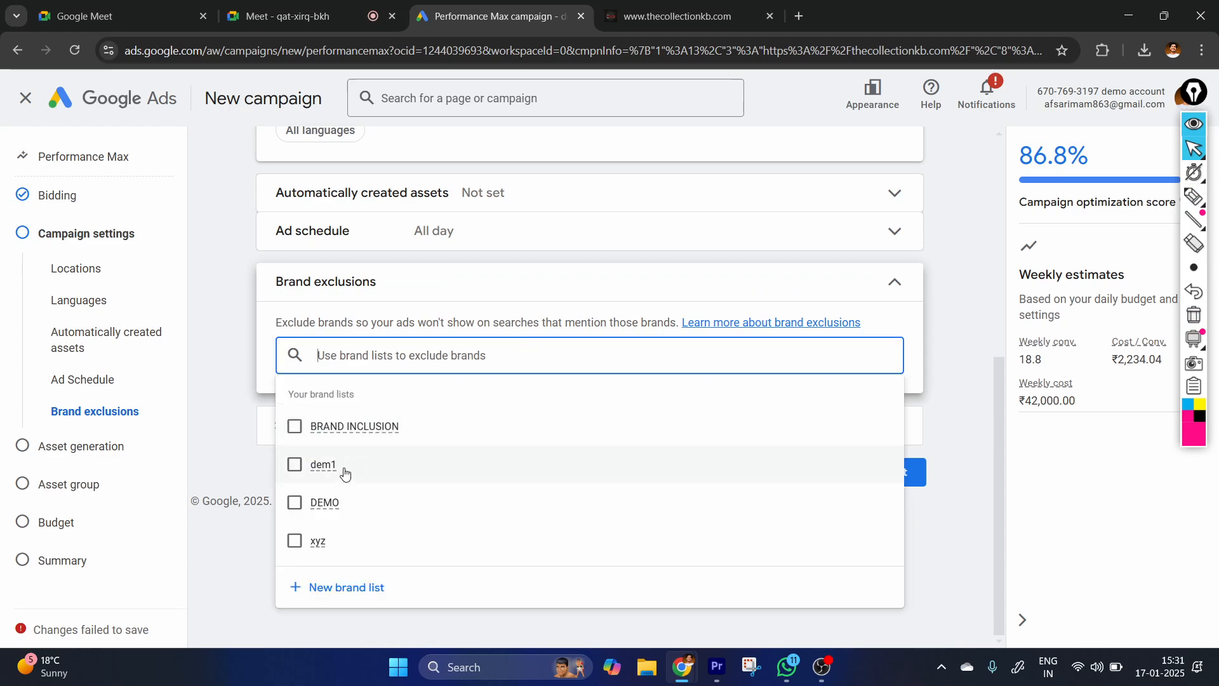
click(1193, 197)
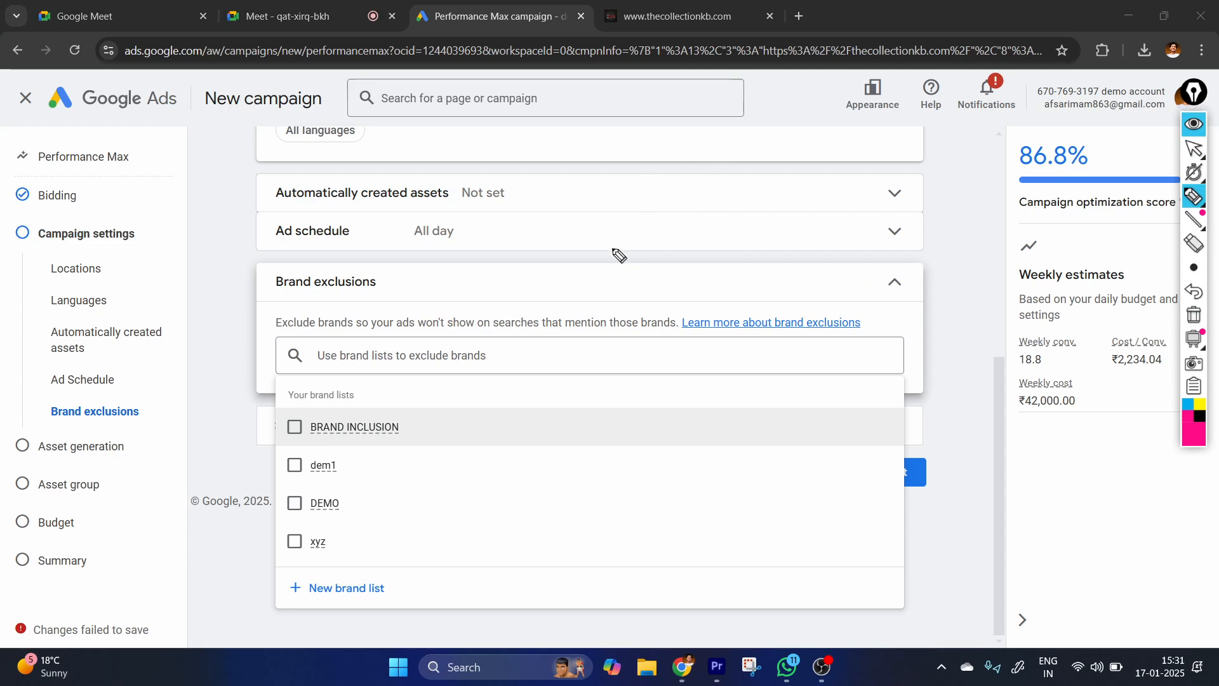
mouse_move(623, 250)
mouse_down()
mouse_move(661, 264)
mouse_move(740, 234)
mouse_move(713, 256)
mouse_up()
mouse_move(584, 335)
mouse_down()
mouse_move(640, 179)
mouse_move(635, 294)
mouse_move(656, 336)
mouse_move(649, 379)
mouse_up()
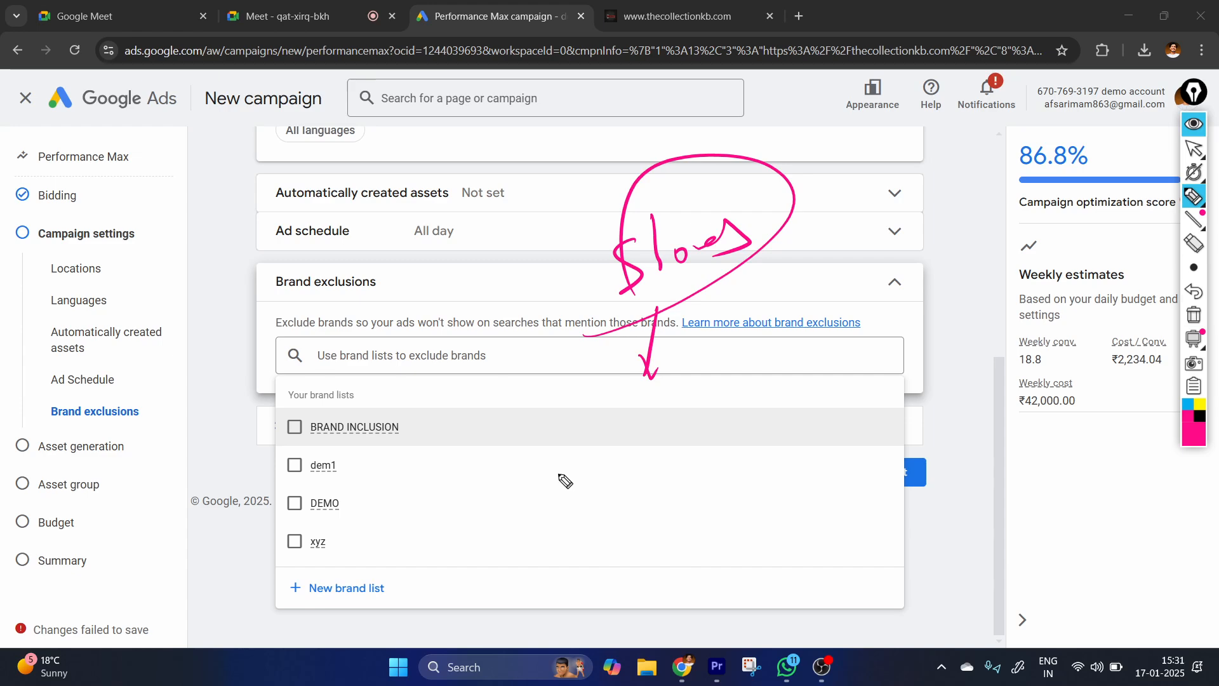
Handwrite and circle a second pen note over the brand lists, and clear all annotations.
mouse_move(527, 485)
mouse_down()
mouse_move(615, 406)
mouse_move(654, 453)
mouse_up()
mouse_move(600, 492)
mouse_down()
mouse_move(598, 533)
mouse_move(621, 502)
mouse_up()
mouse_move(631, 498)
mouse_down()
mouse_move(633, 511)
mouse_move(709, 471)
mouse_up()
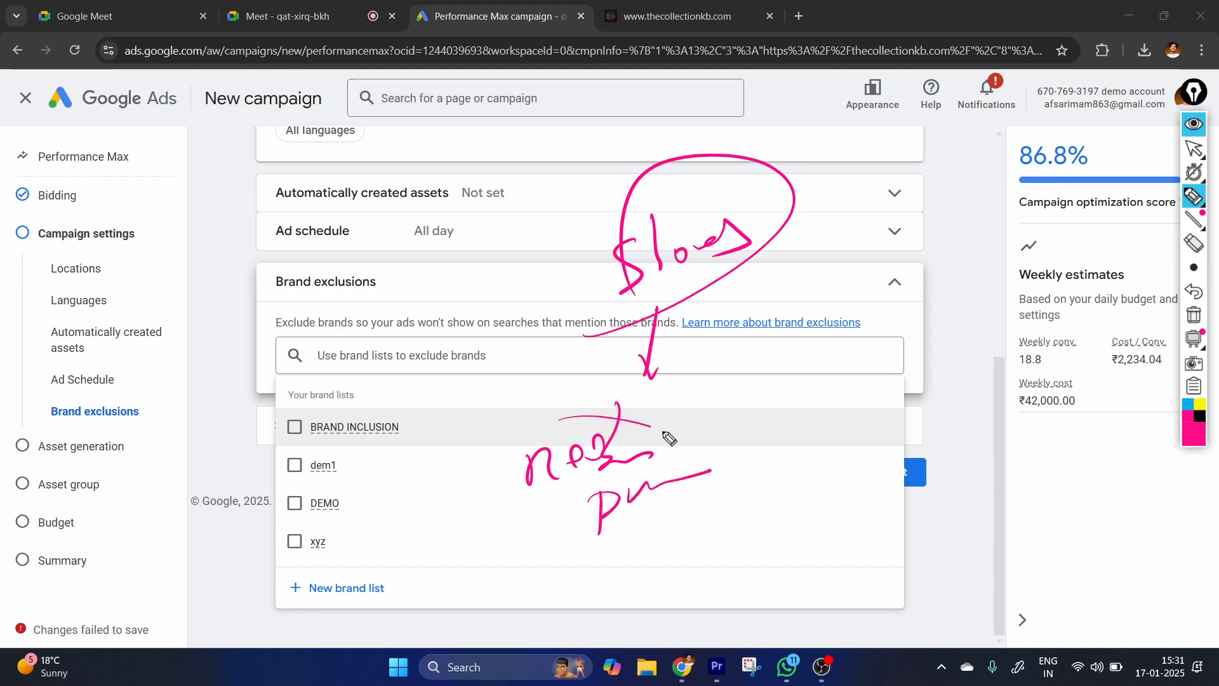
drag(661, 430, 702, 304)
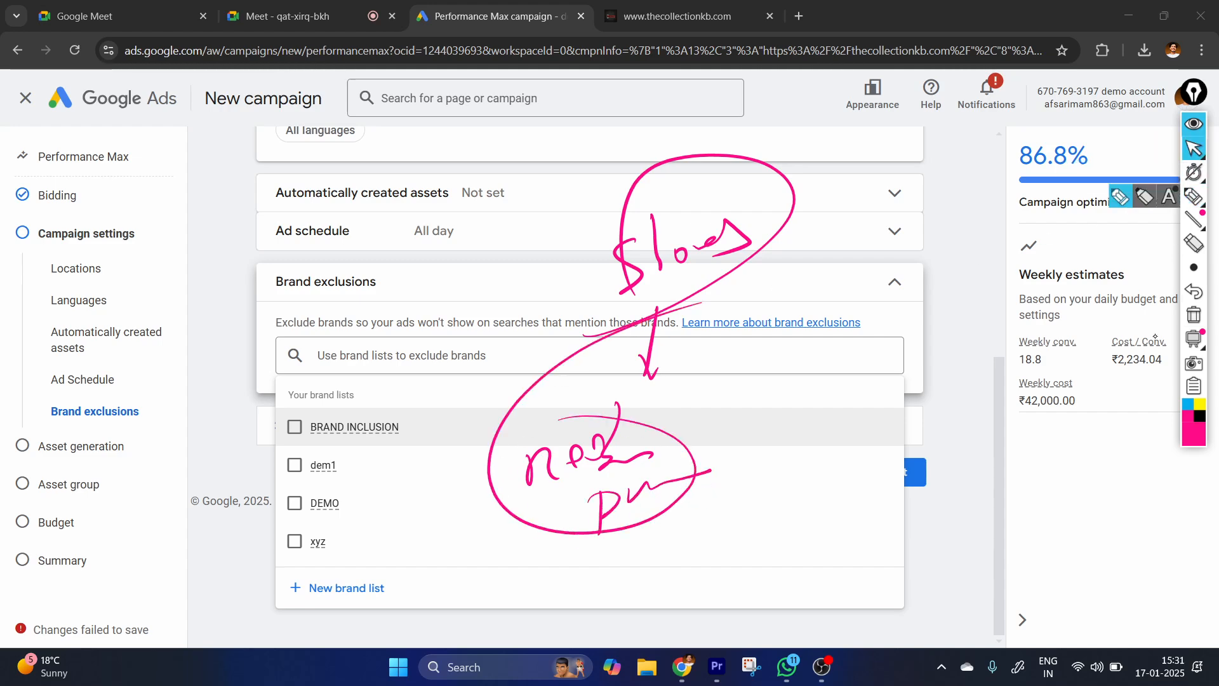
click(1193, 314)
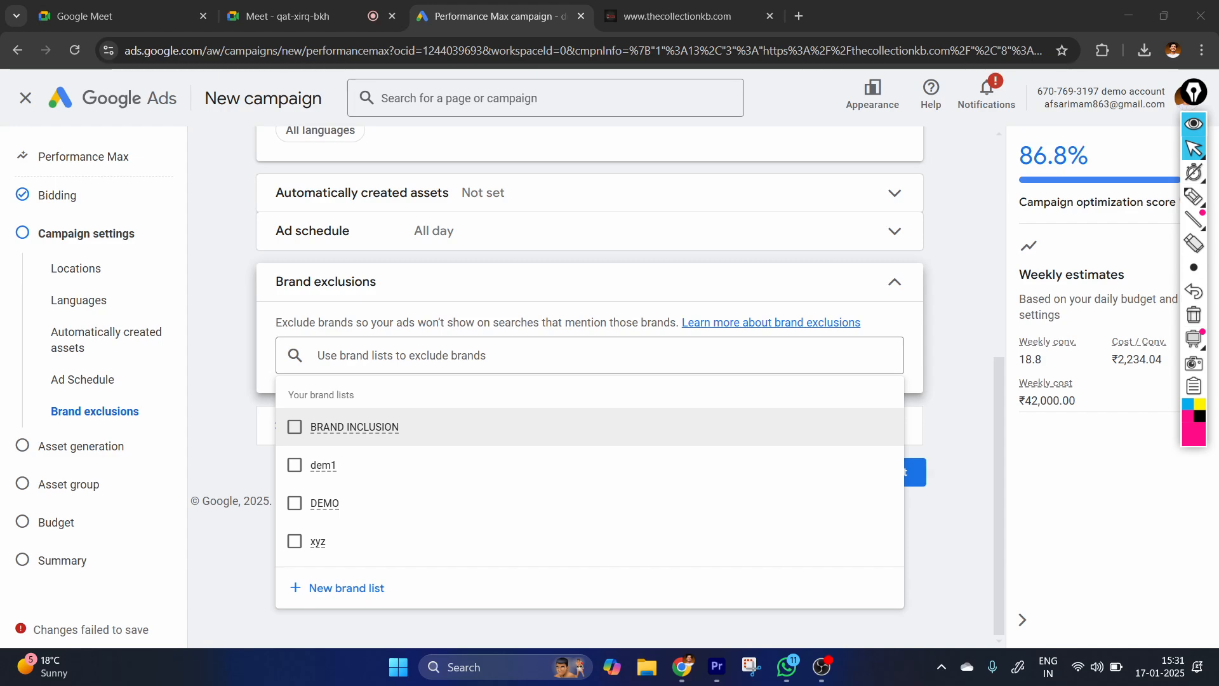
Leave Brand exclusions without selecting a brand list and continue to the Asset generation stage.
click(278, 269)
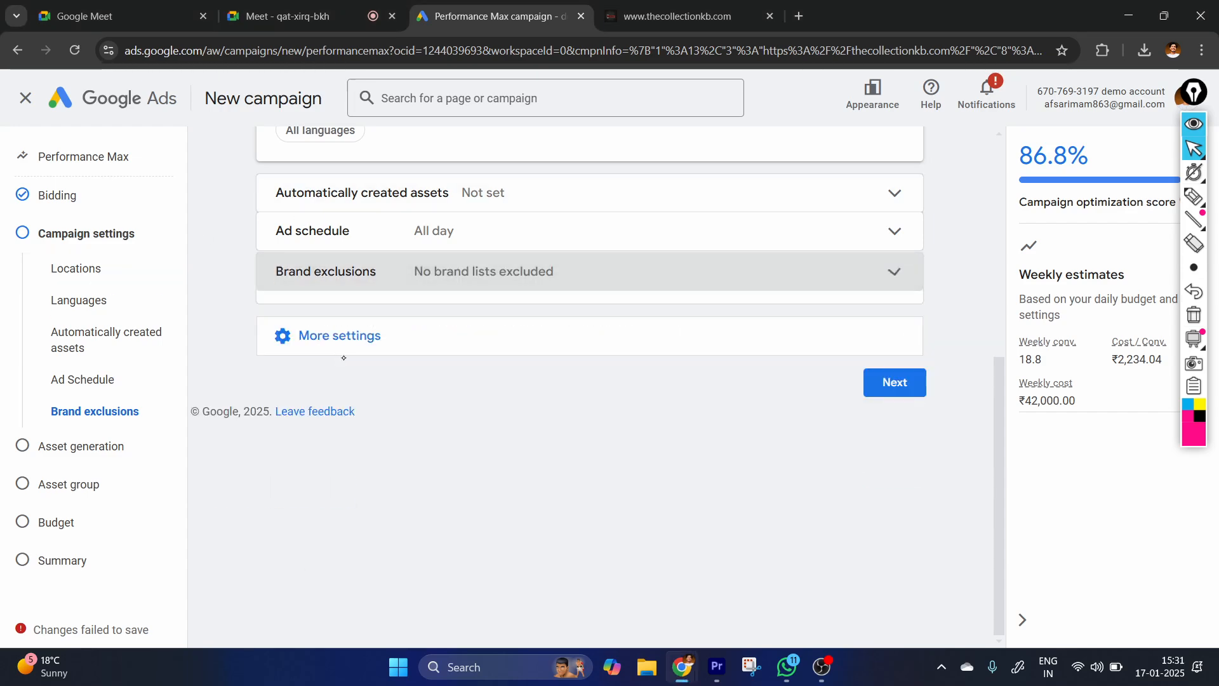
click(303, 328)
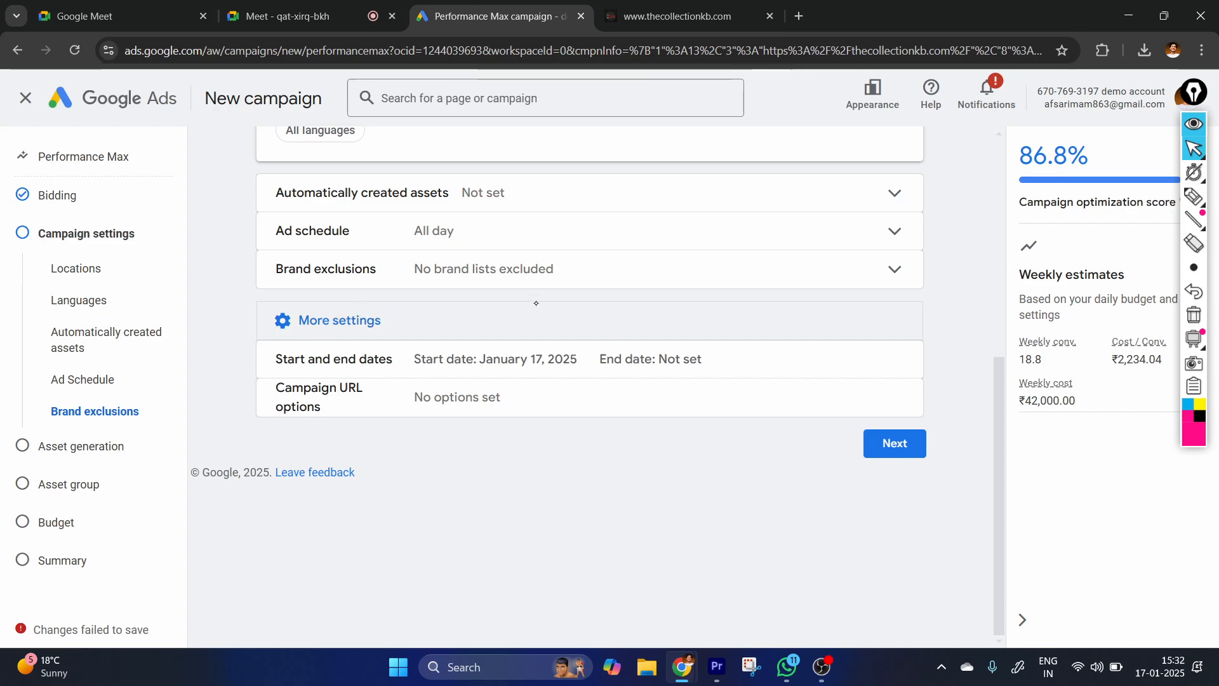
click(883, 278)
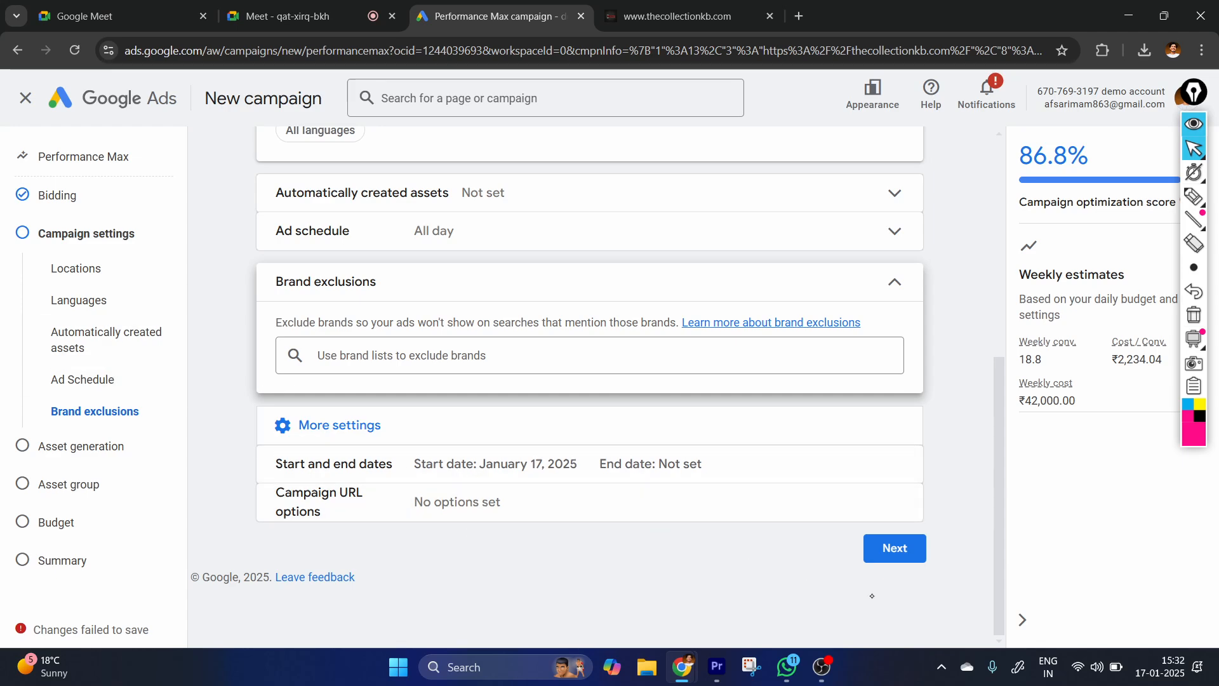
click(895, 547)
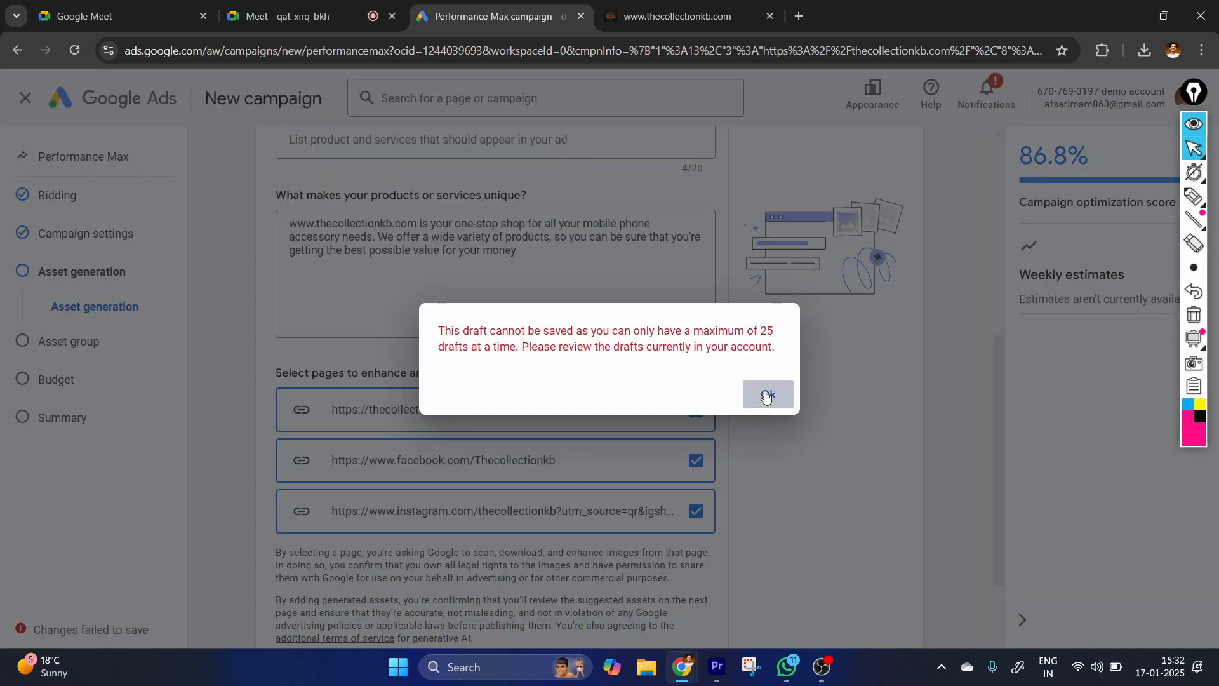
Mark the Google AI asset generation introduction with the pen, and clear the annotation.
click(766, 396)
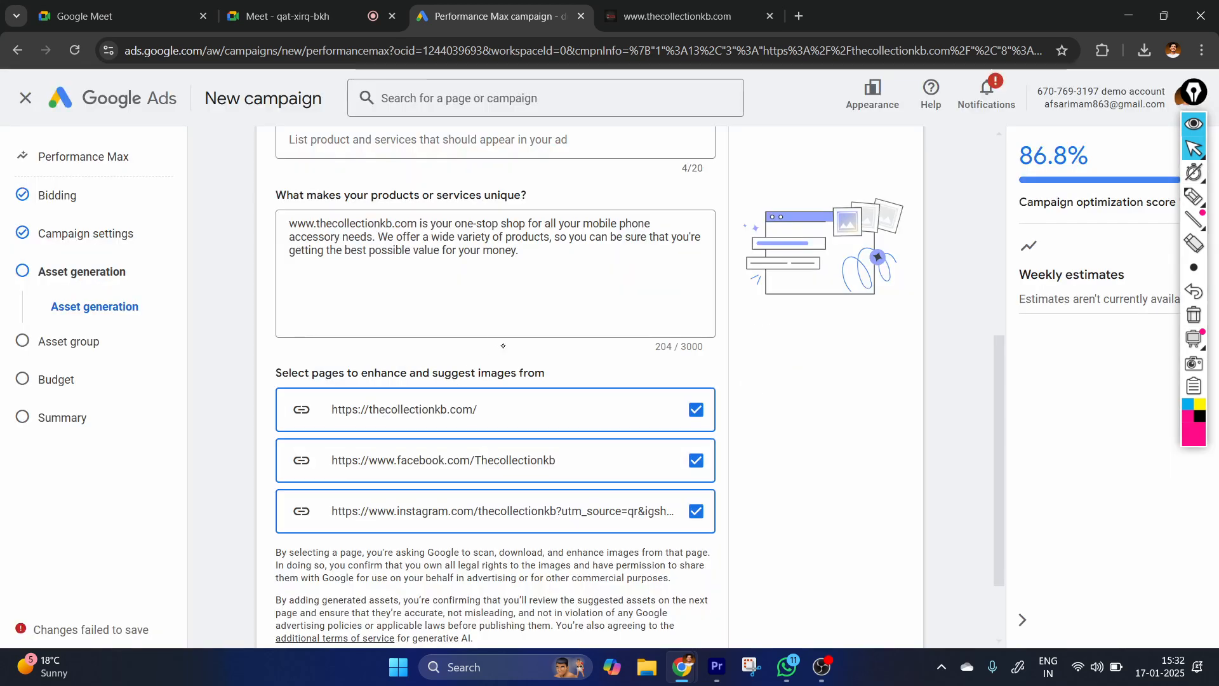
scroll(598, 325, up, 3)
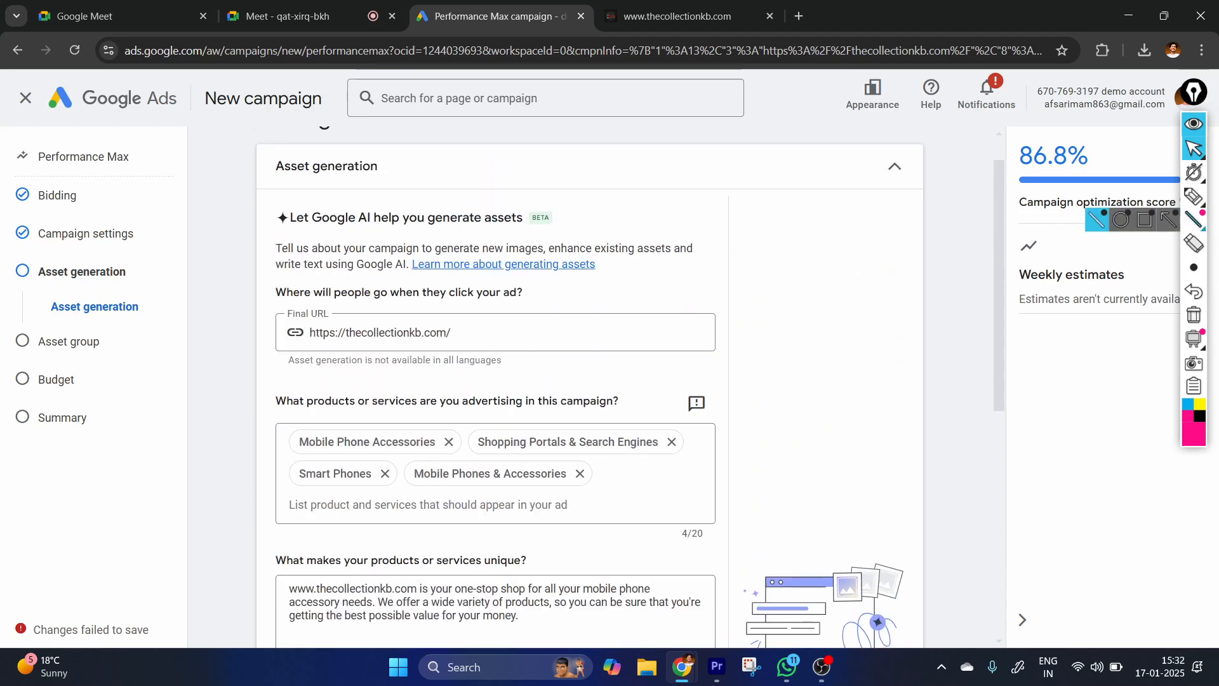
click(1193, 219)
click(1194, 196)
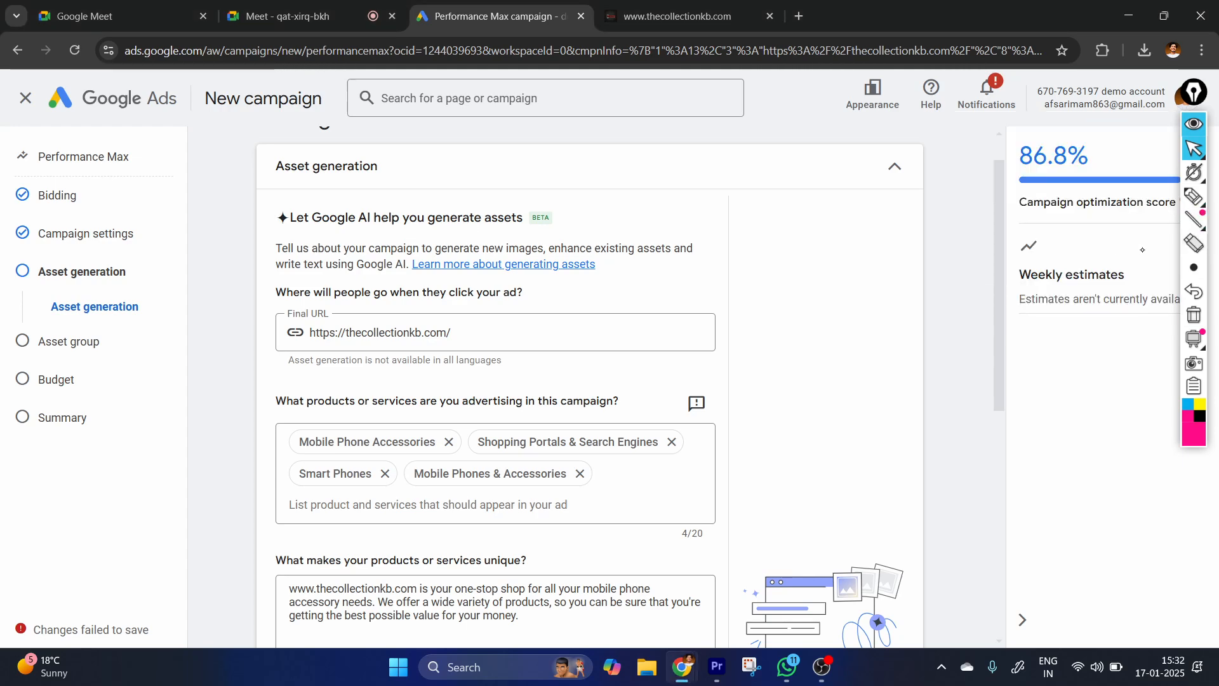
drag(274, 229, 666, 251)
click(1195, 312)
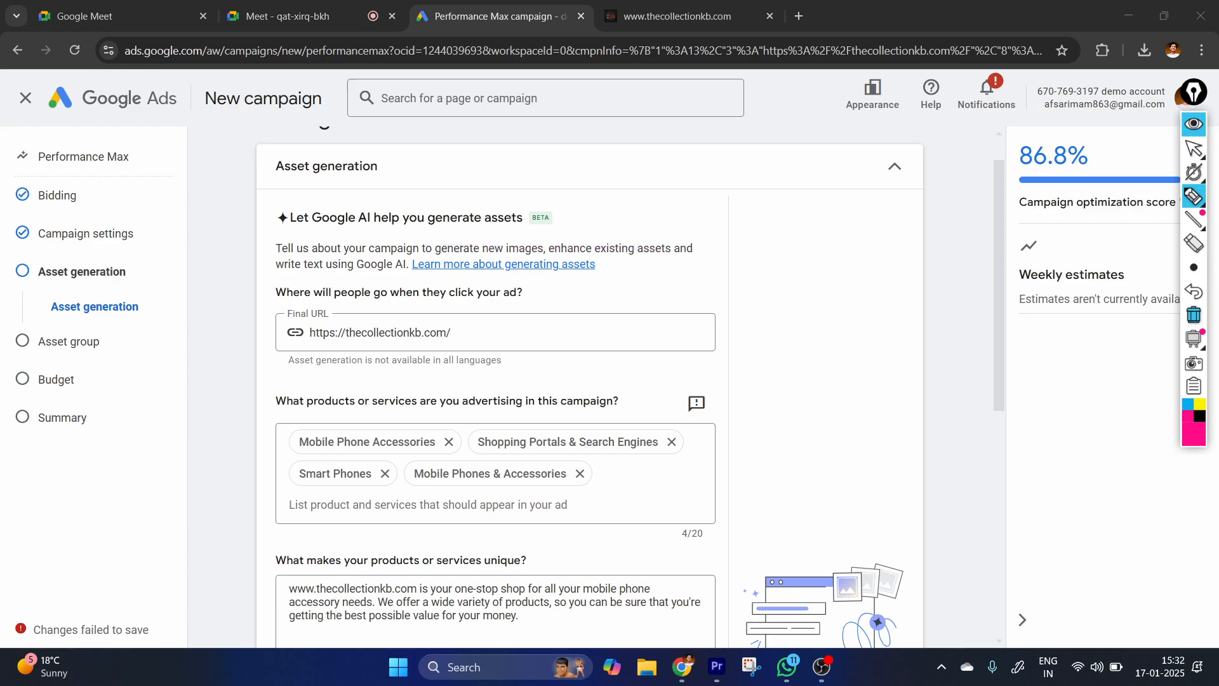
click(1192, 156)
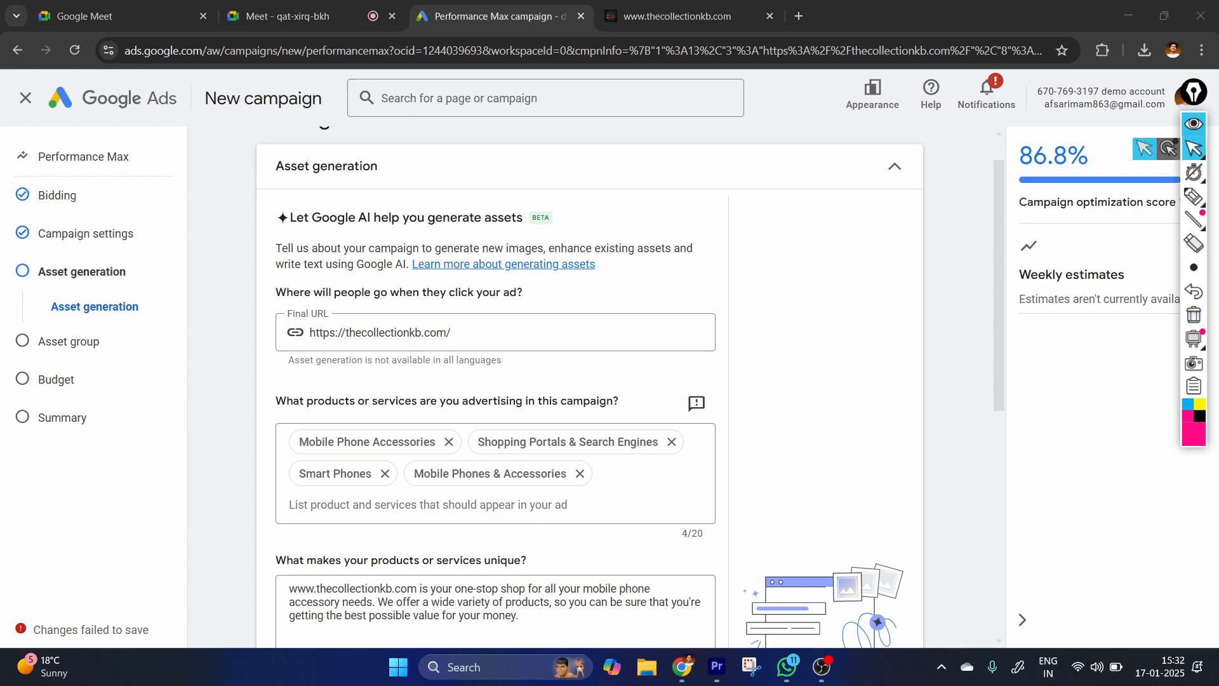
Skip Google AI asset generation and move on to the Asset group stage.
scroll(724, 437, down, 7)
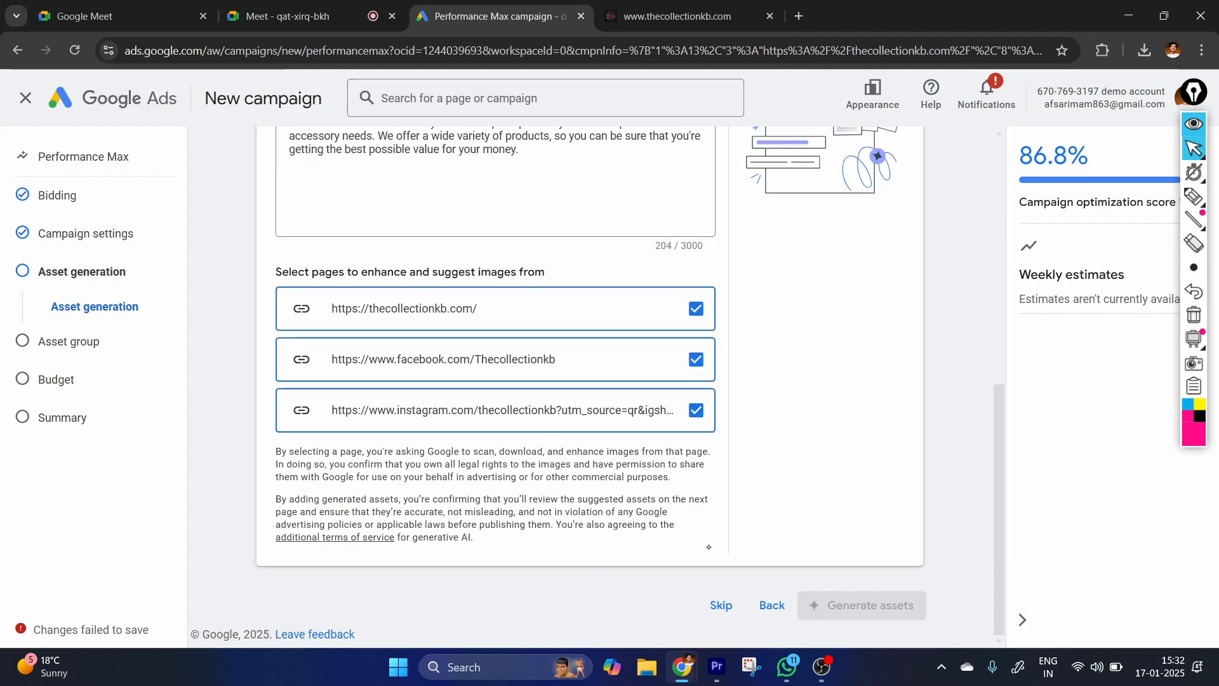
click(721, 605)
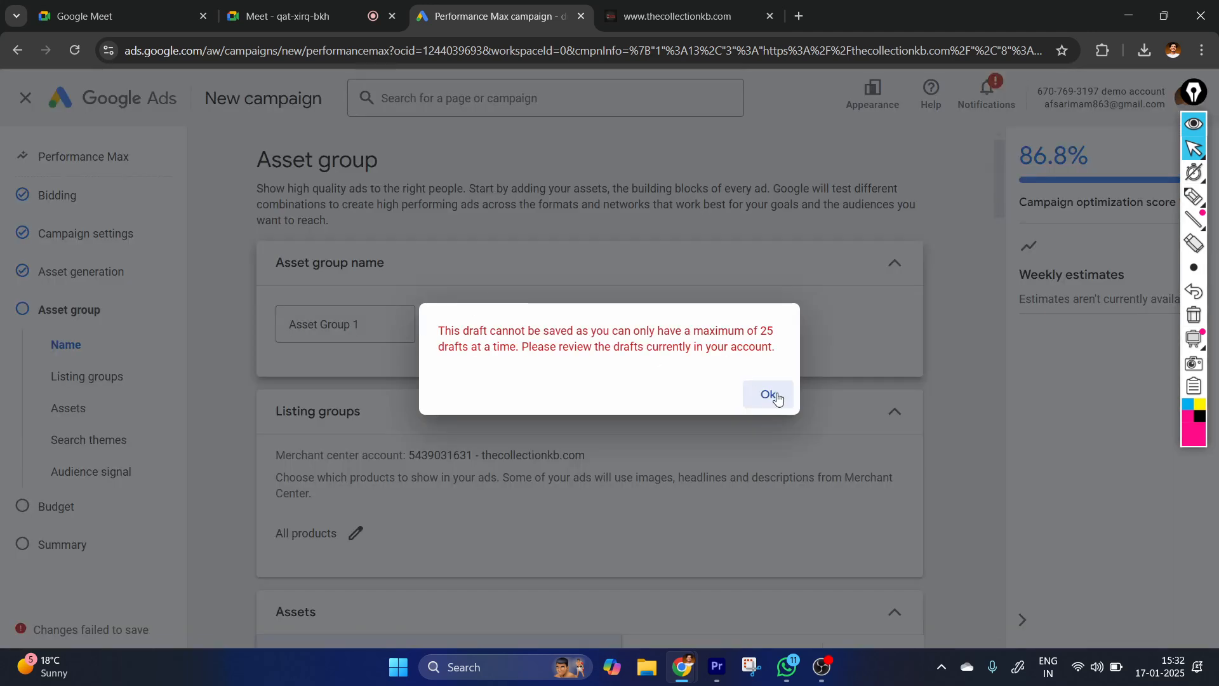
click(770, 395)
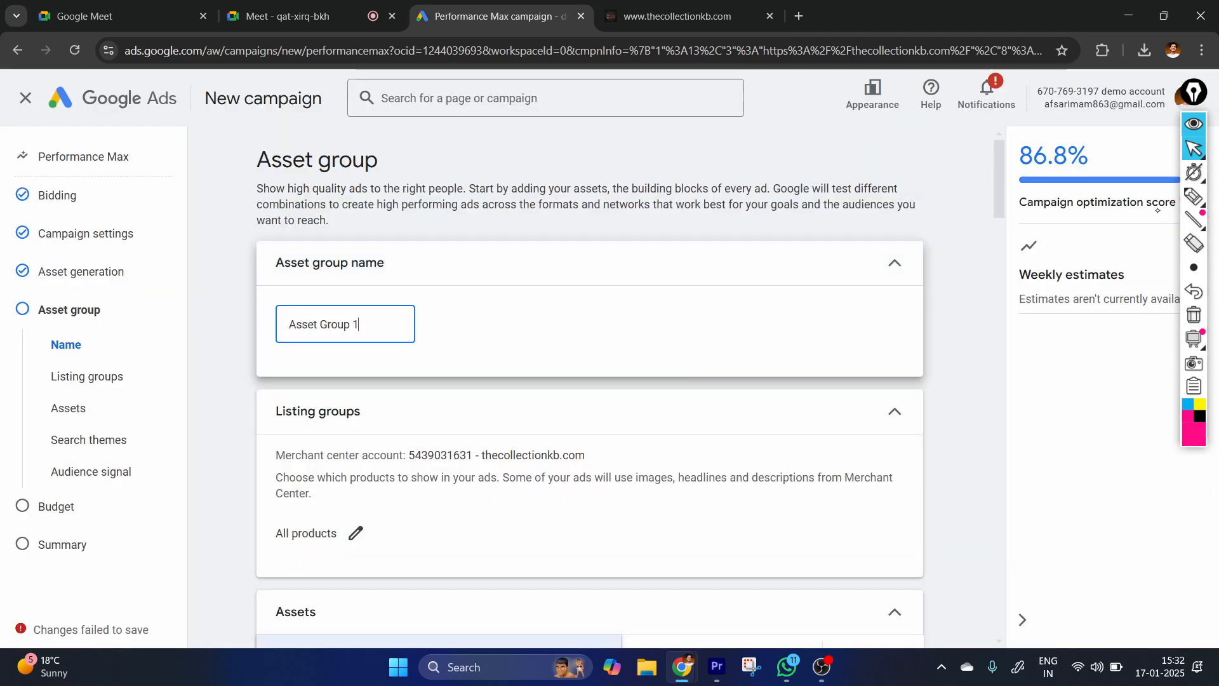
Handwrite a campaign, ad group and ad hierarchy with the pen over the Asset group name and Listing groups sections, and clear all annotations.
click(1194, 197)
mouse_move(722, 226)
mouse_down()
mouse_move(793, 241)
mouse_move(776, 292)
mouse_move(743, 331)
mouse_up()
mouse_move(703, 400)
mouse_down()
mouse_move(777, 343)
mouse_move(796, 438)
mouse_up()
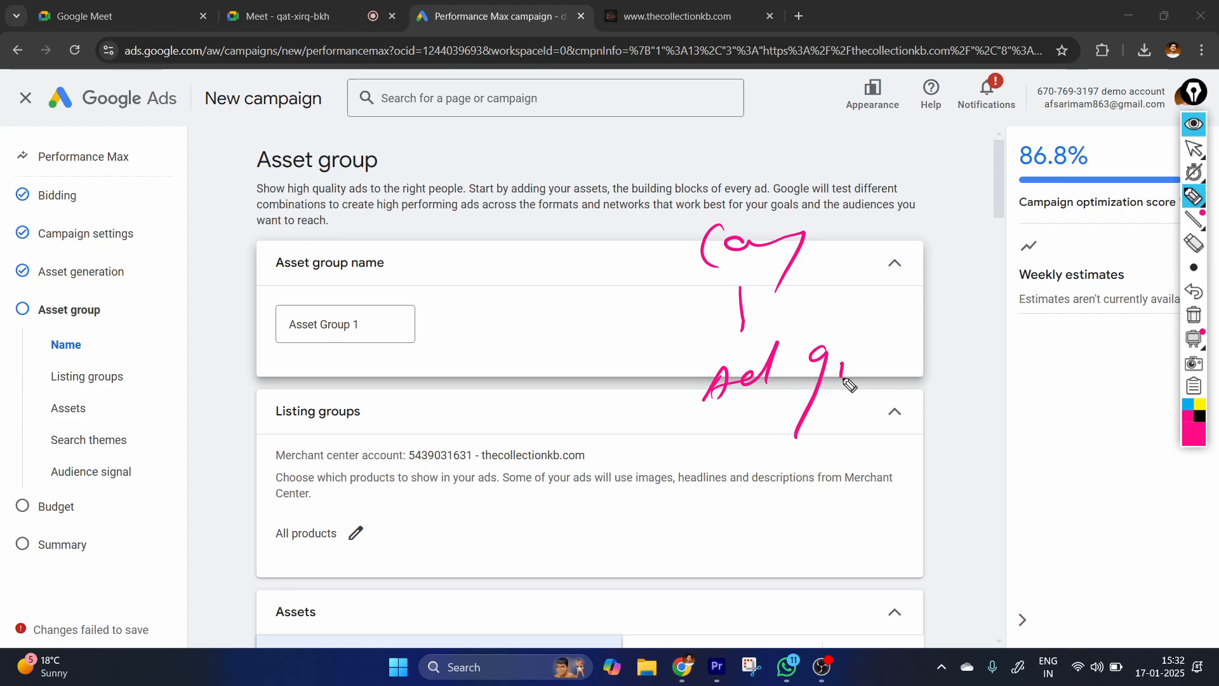
drag(841, 379, 898, 358)
drag(754, 403, 732, 467)
mouse_move(743, 489)
mouse_down()
mouse_move(711, 514)
mouse_move(803, 460)
mouse_up()
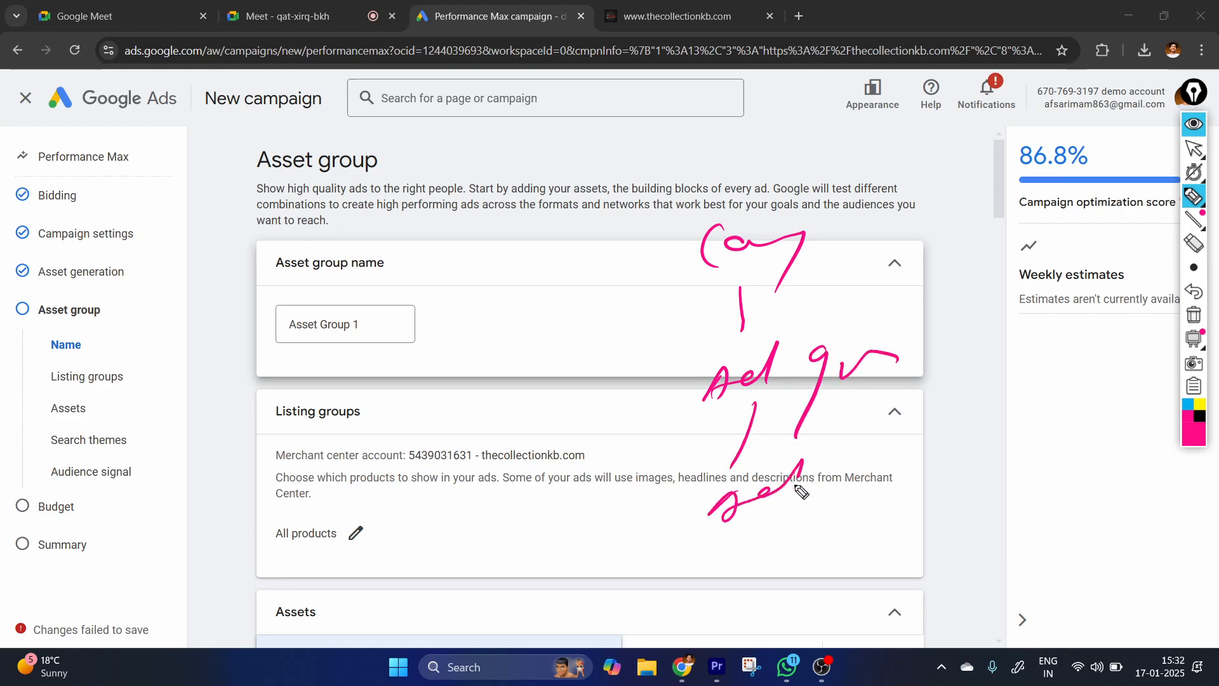
click(1194, 148)
click(1193, 314)
click(352, 323)
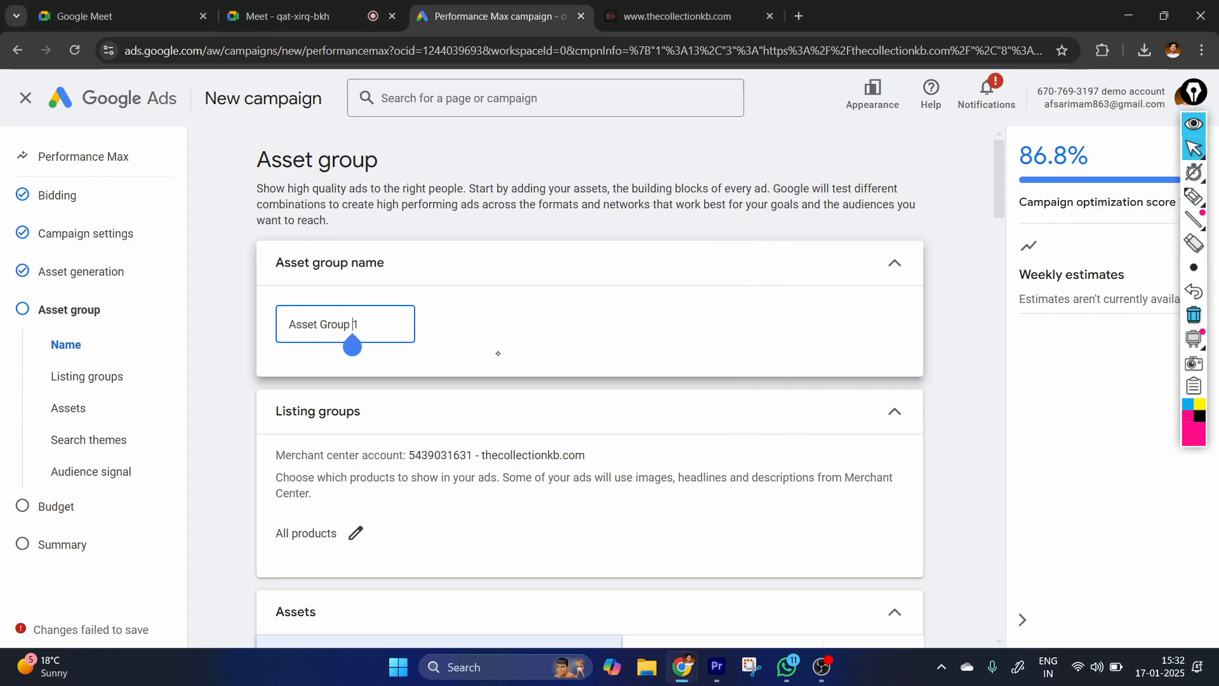
scroll(589, 381, down, 3)
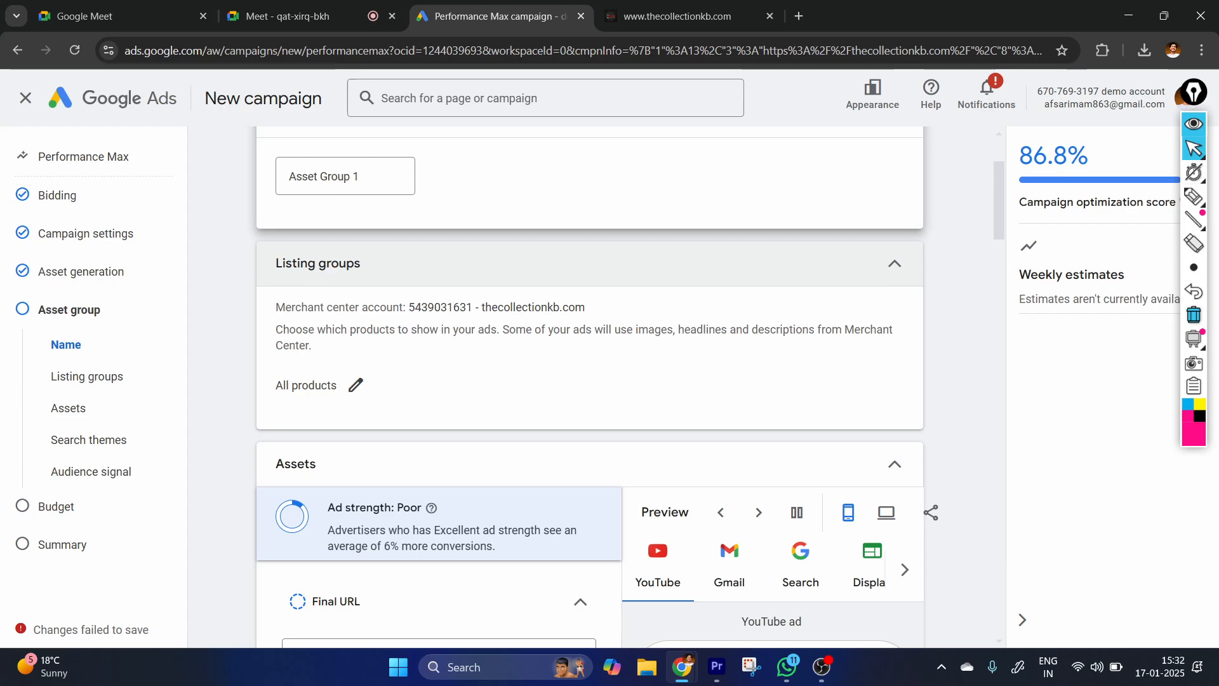
Check the product selection options for Listing groups, leave them without changes, and dismiss the account security notification.
scroll(318, 279, down, 1)
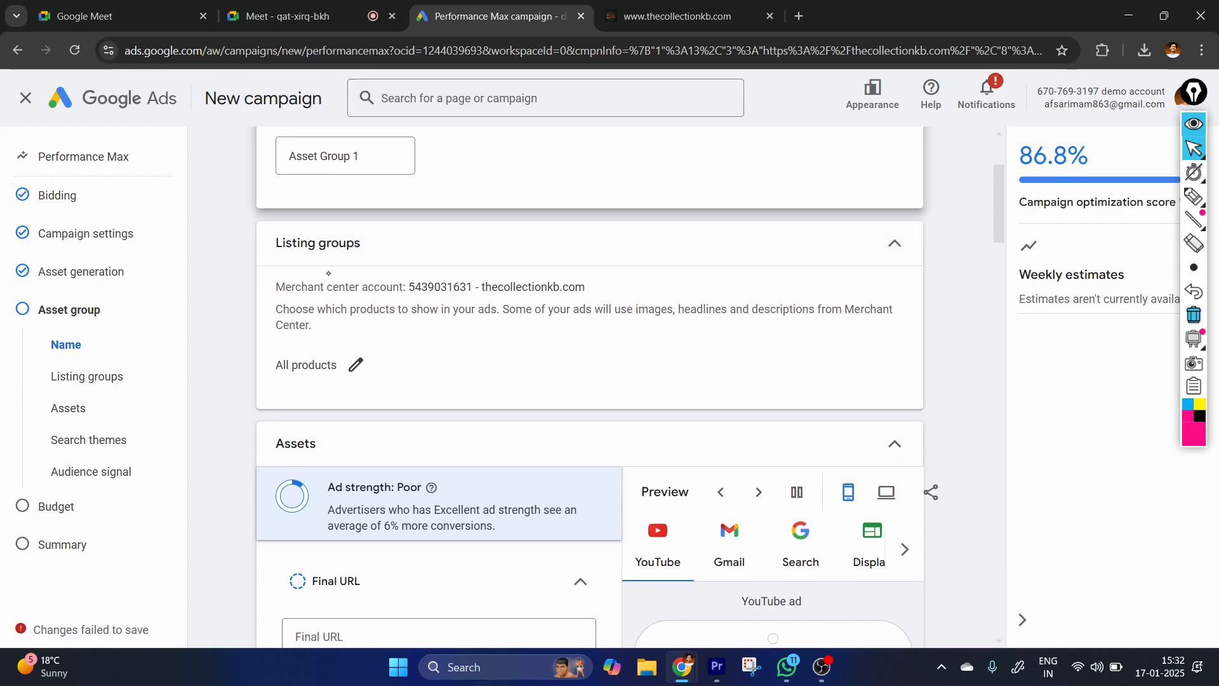
click(356, 365)
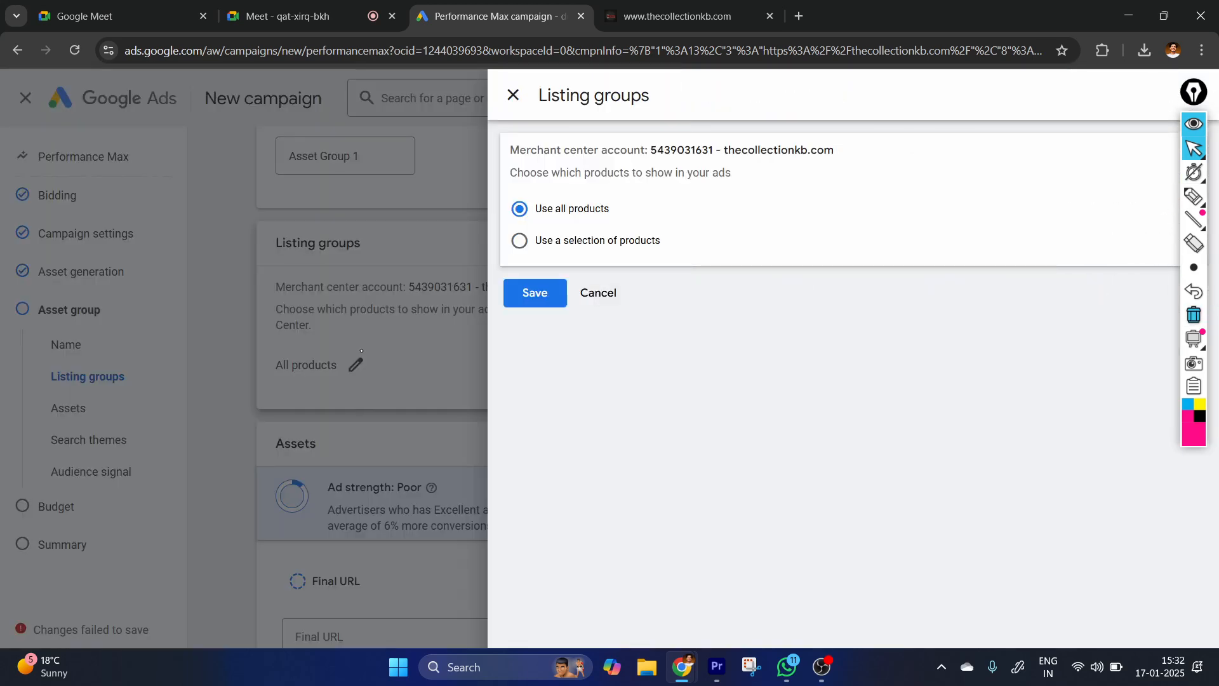
click(513, 95)
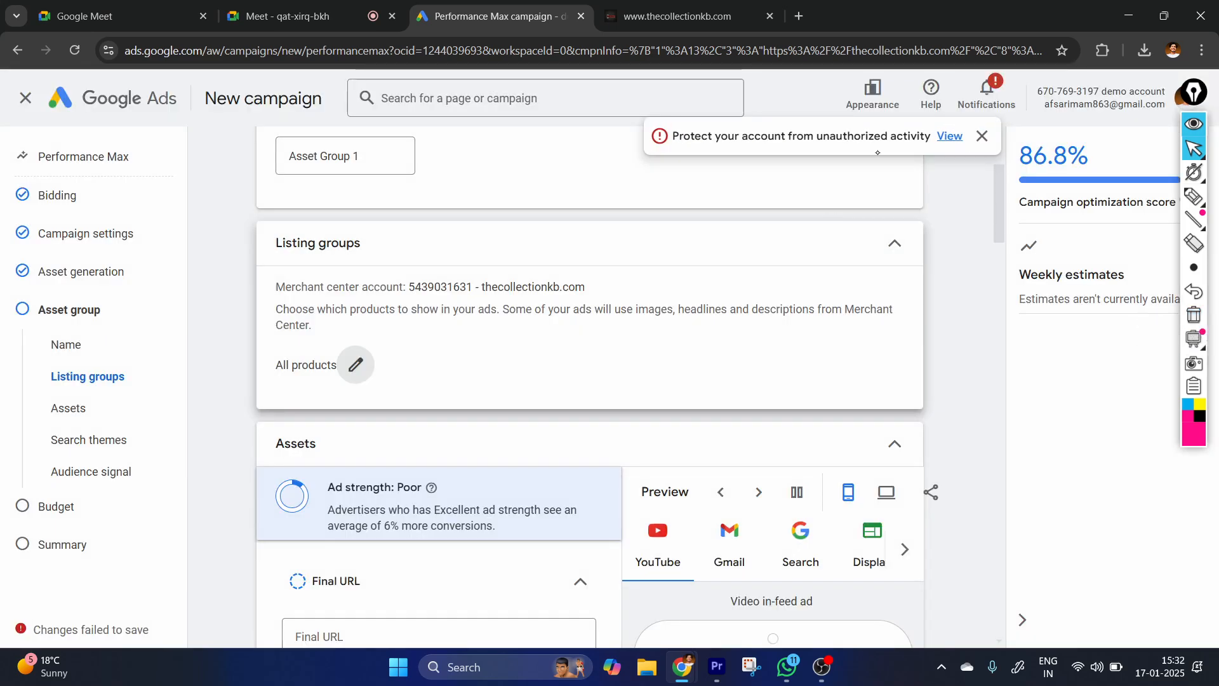
click(981, 144)
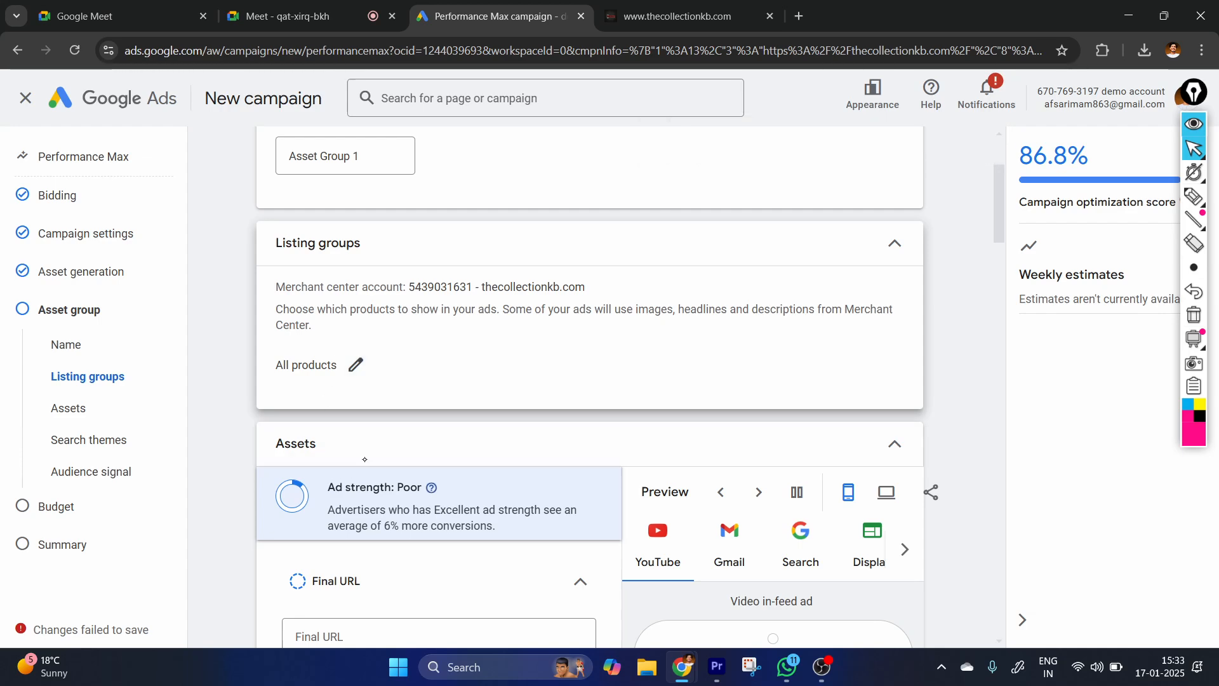
Look through the asset group's ad previews for YouTube, Gmail, Display and Discover on mobile.
scroll(365, 459, down, 3)
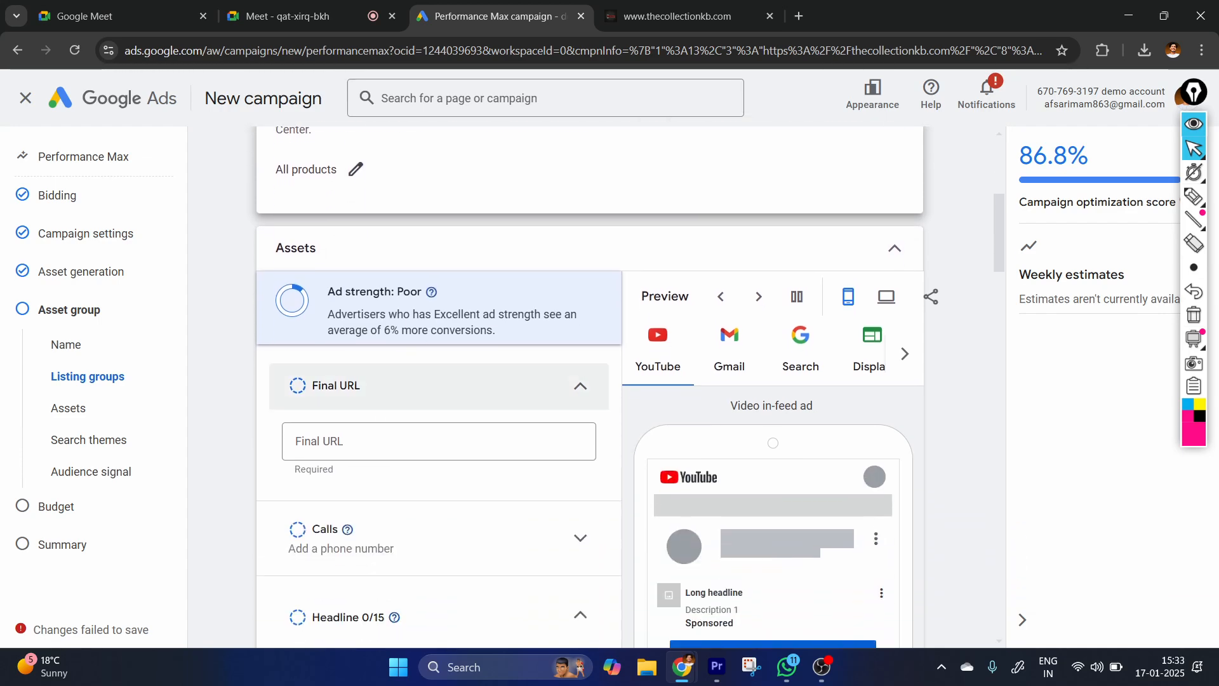
scroll(405, 435, down, 1)
scroll(416, 399, down, 1)
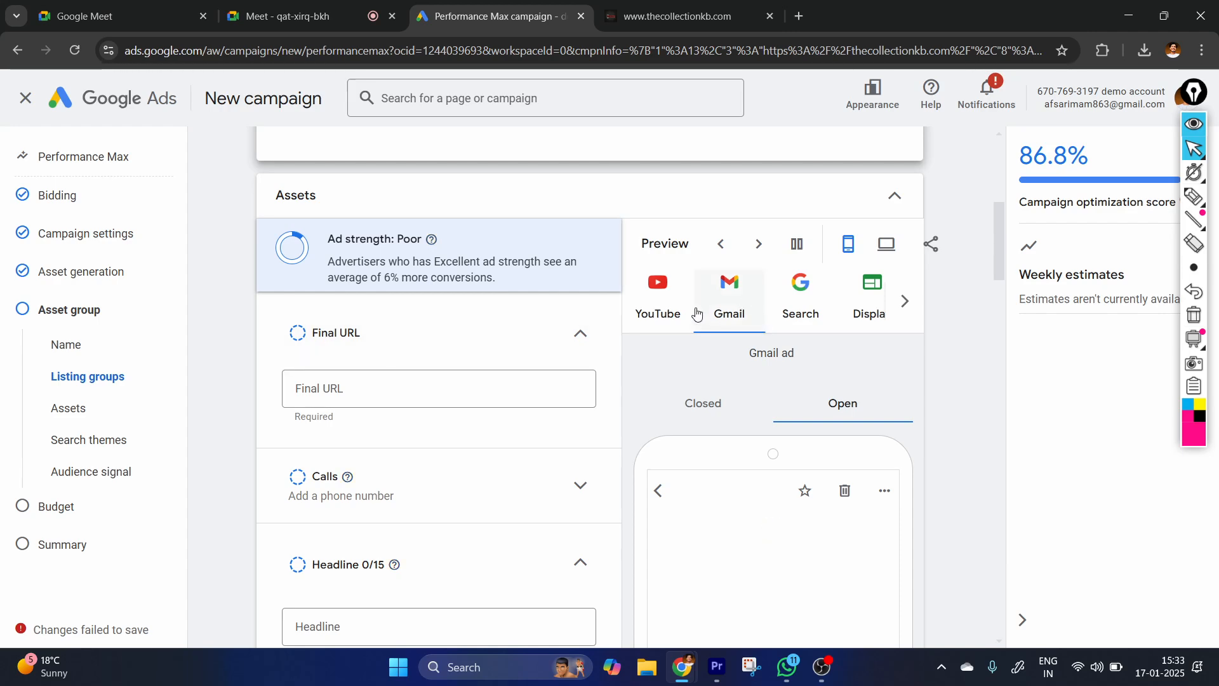
click(655, 313)
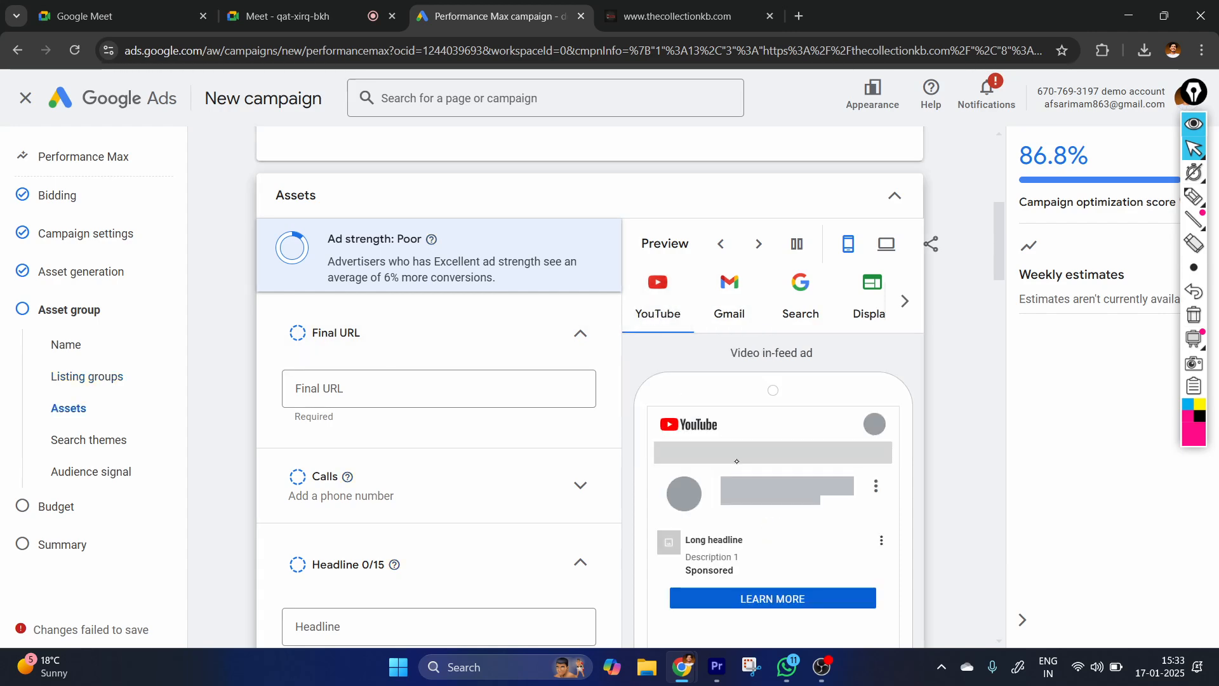
click(762, 316)
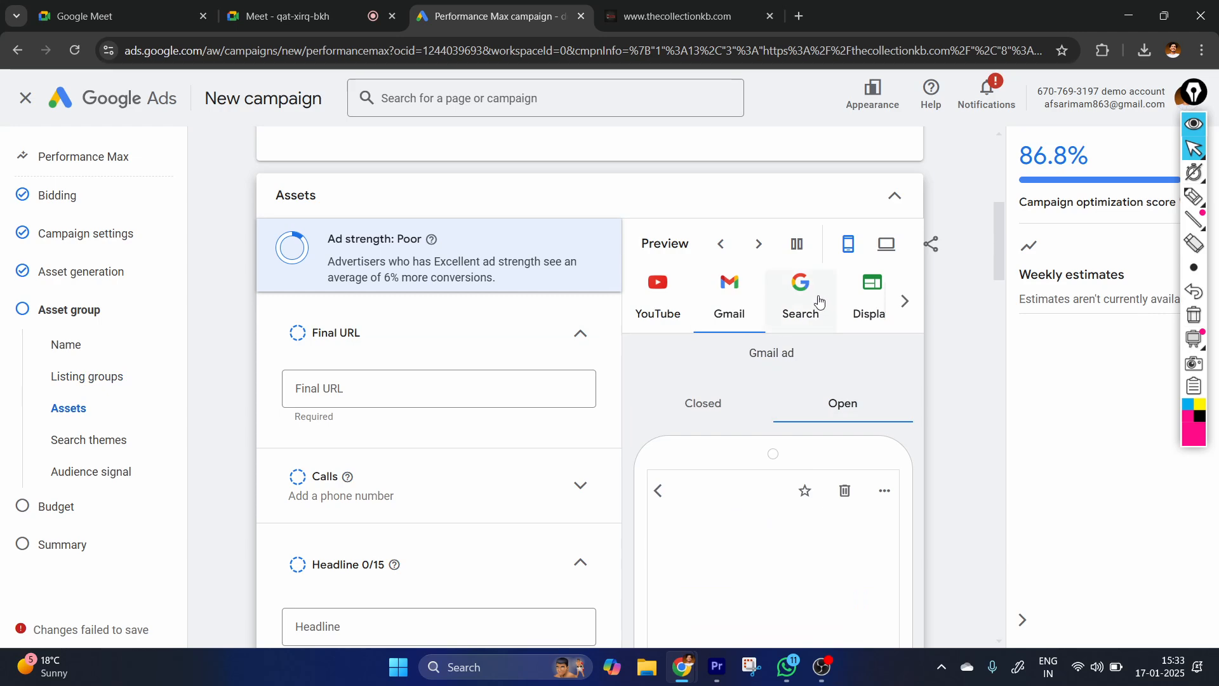
click(878, 300)
click(908, 301)
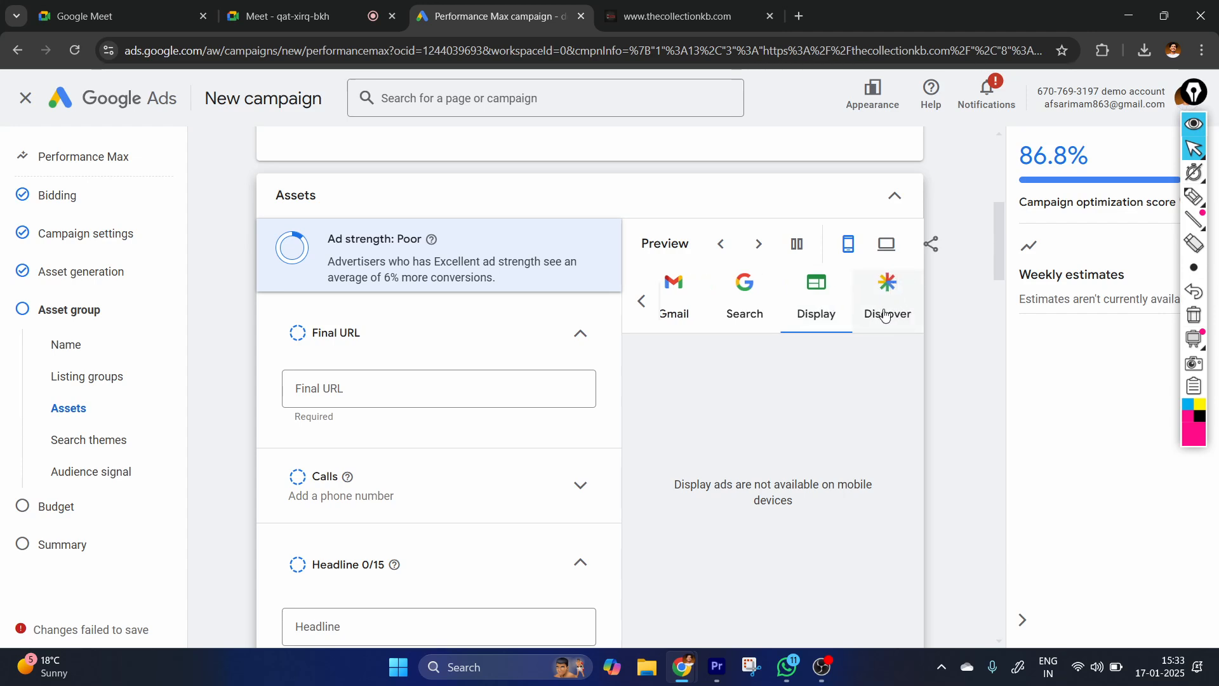
click(885, 313)
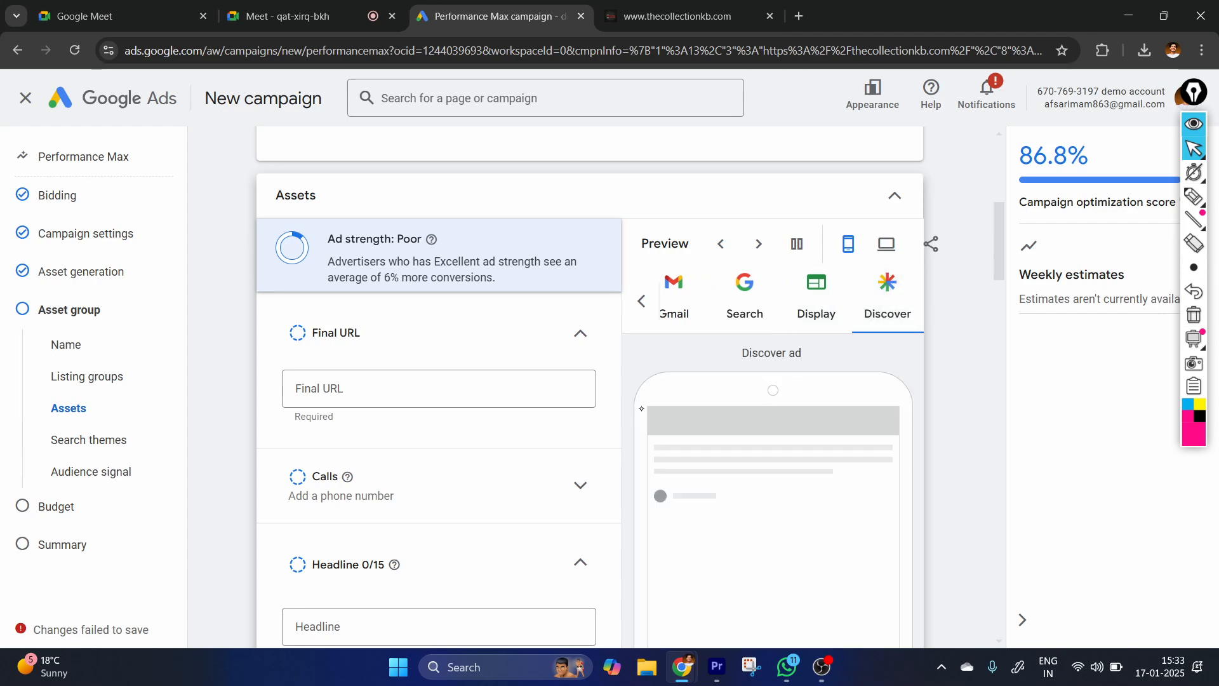
click(449, 384)
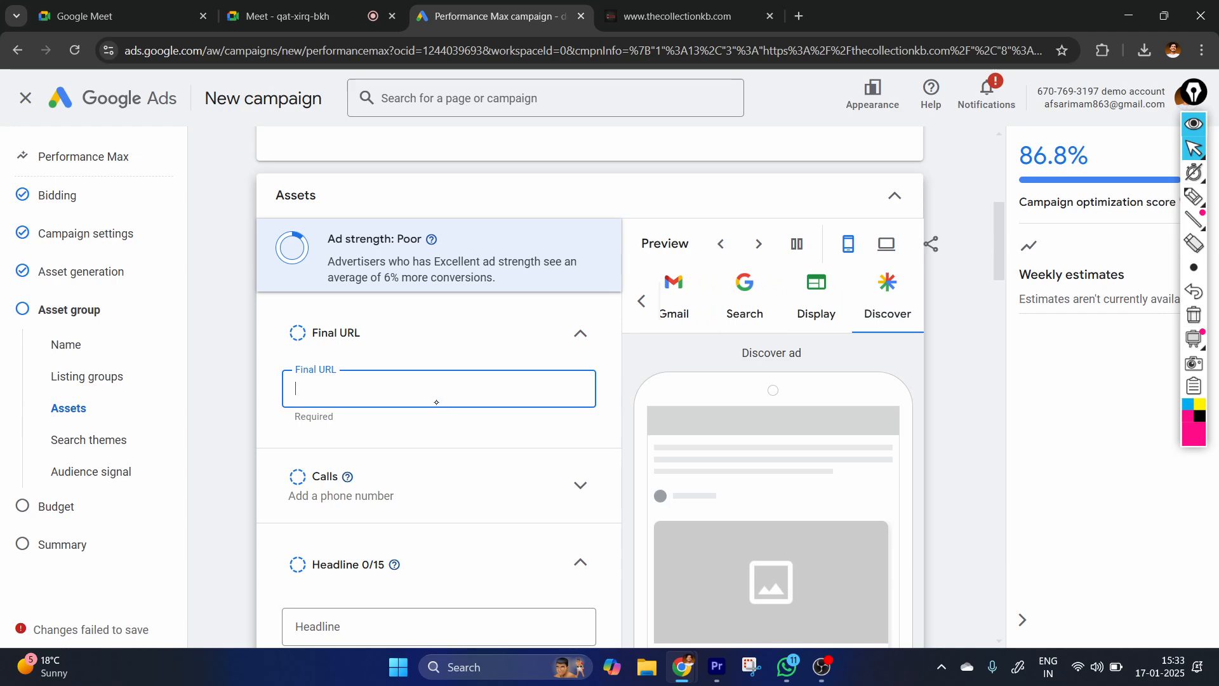
text(https://thecollectionkb.com/)
click(437, 410)
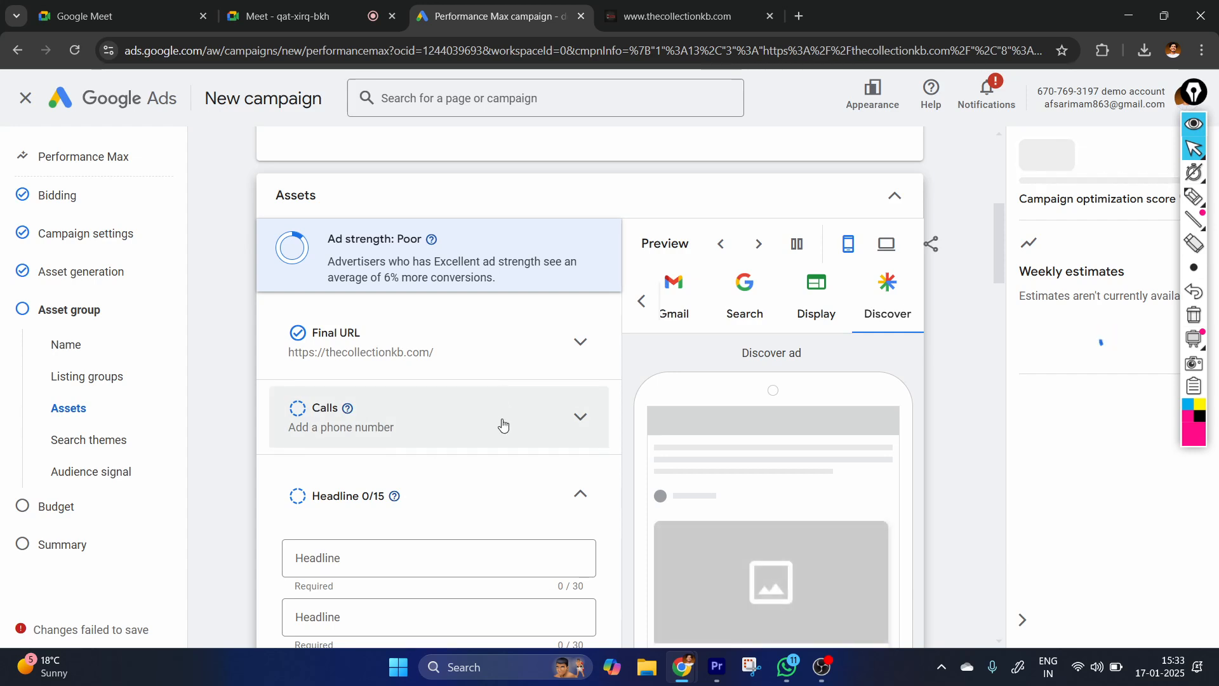
Enter "learn live google ads course" as the first headline.
scroll(456, 557, down, 2)
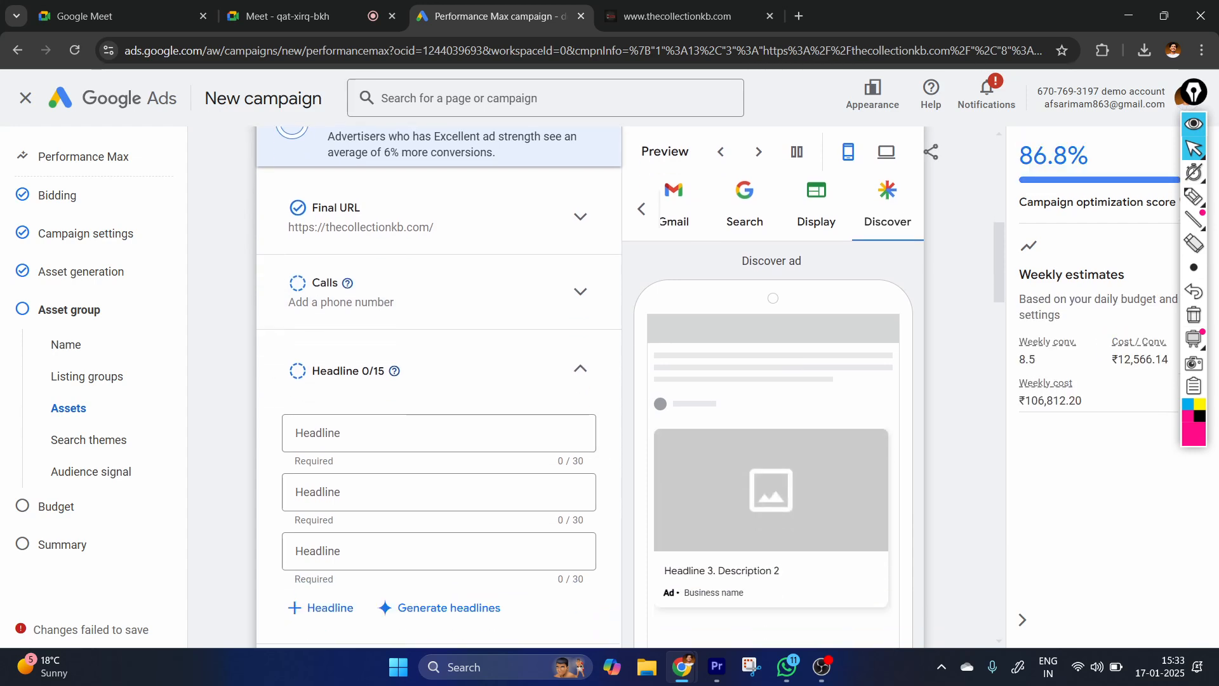
click(414, 404)
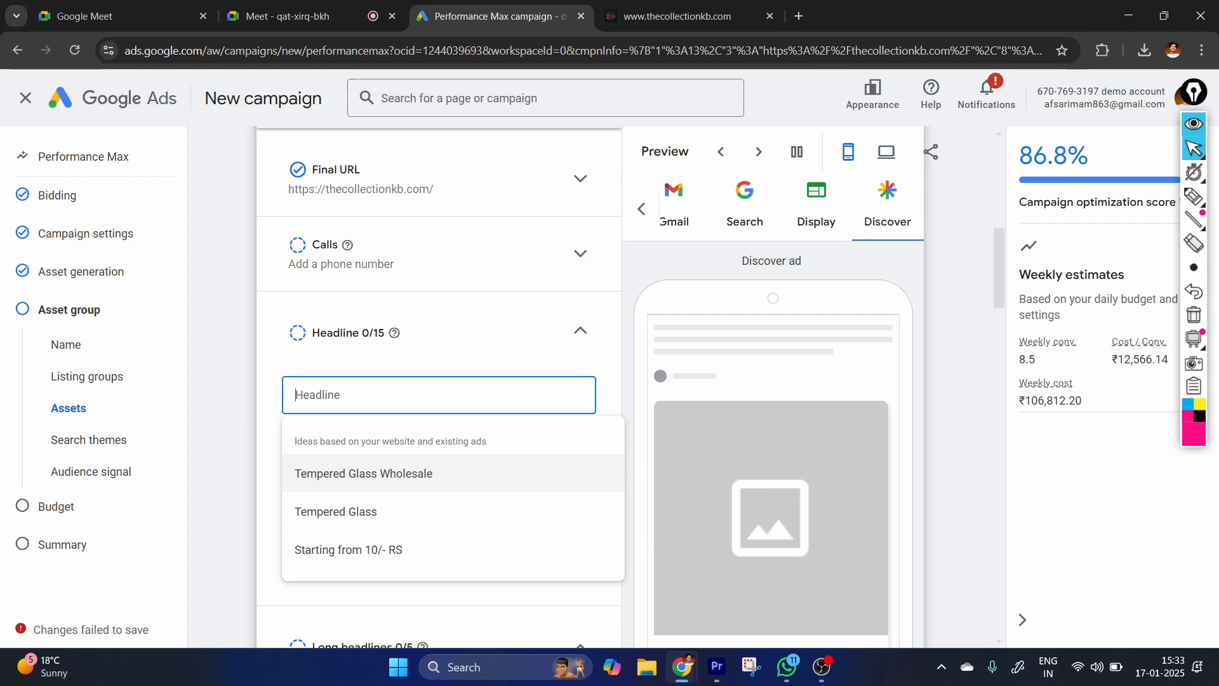
text(learn live)
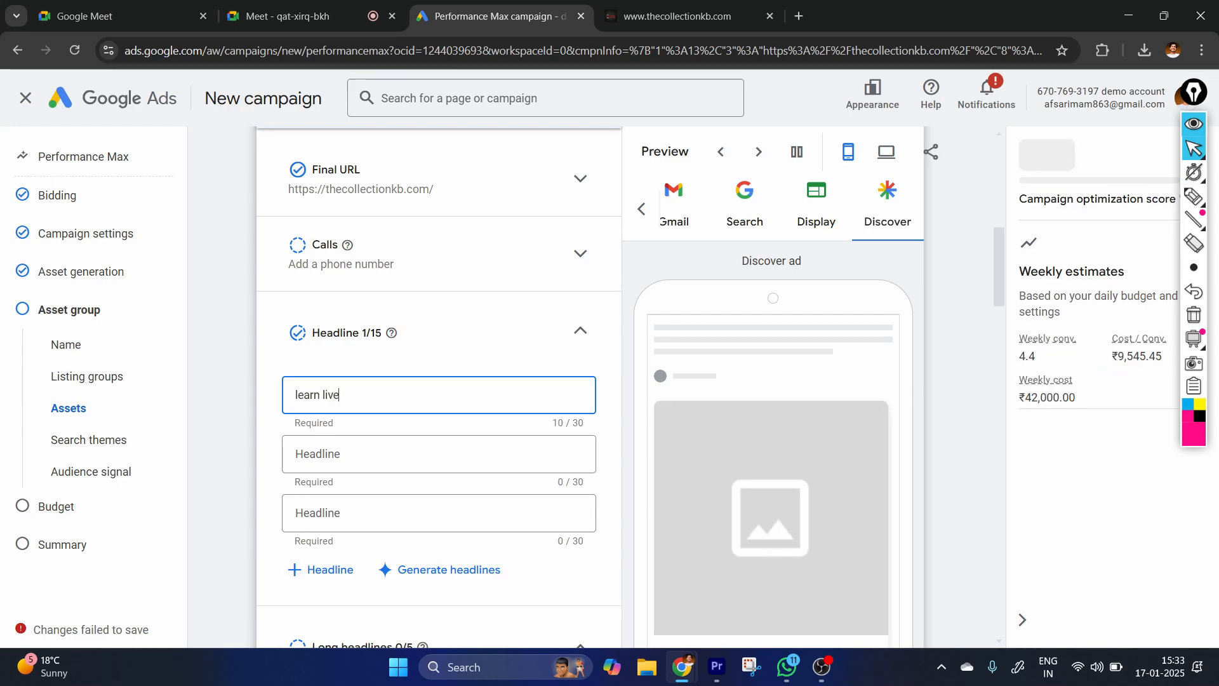
text( google ad)
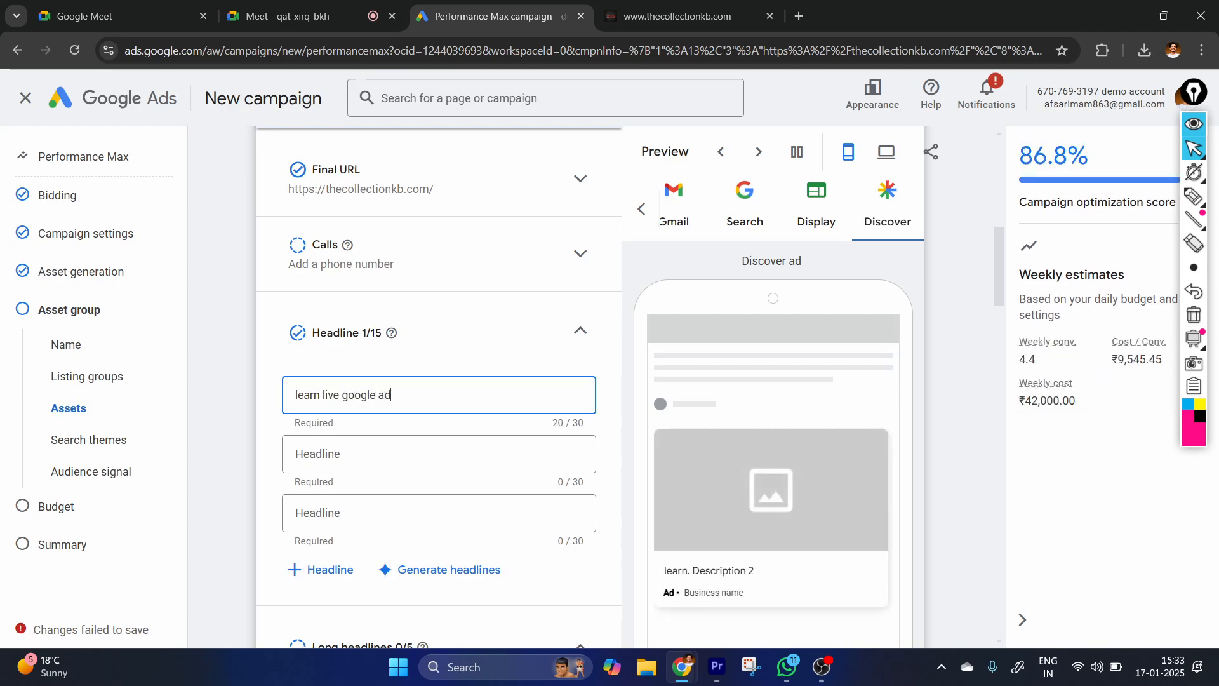
text(s course)
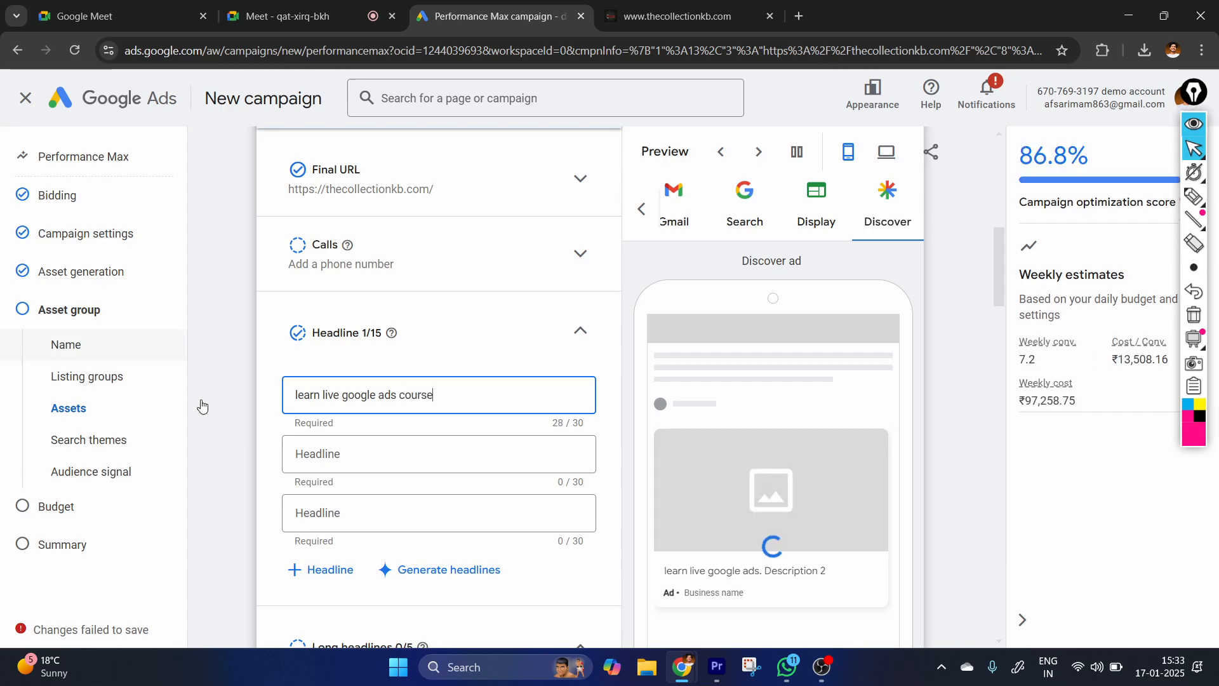
Enter "live facebook ads training" as the second headline, removing the opening word "complete" to fit the limit.
click(321, 453)
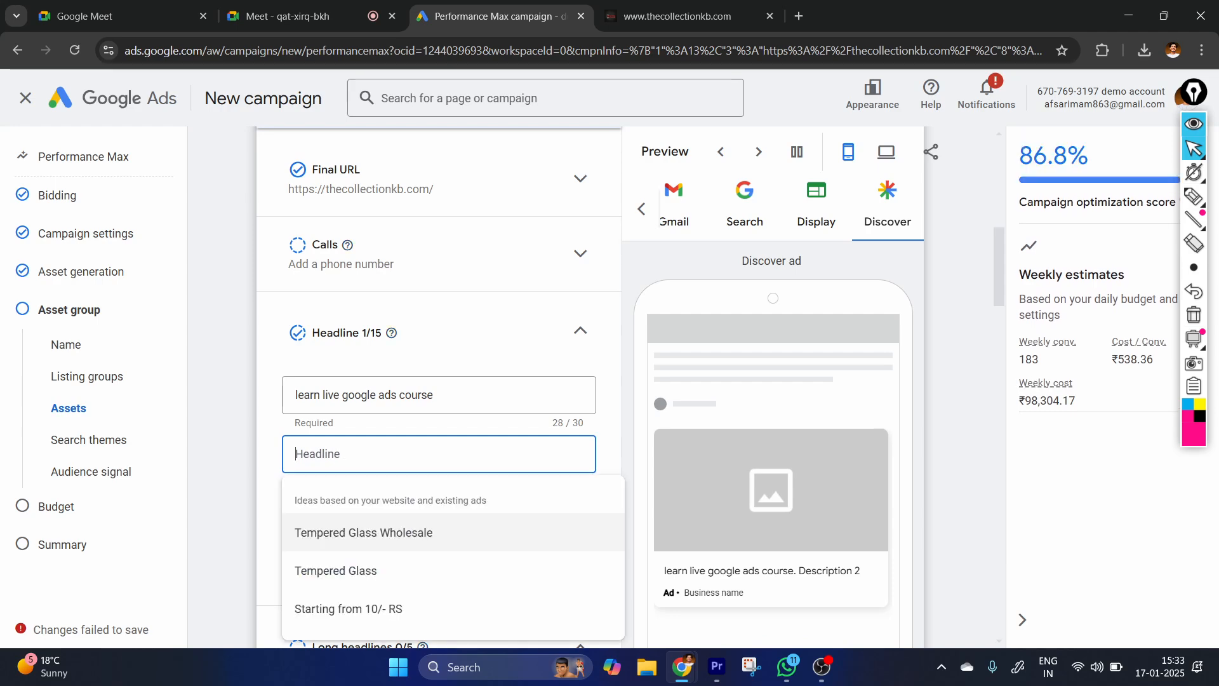
text(complete live facebo)
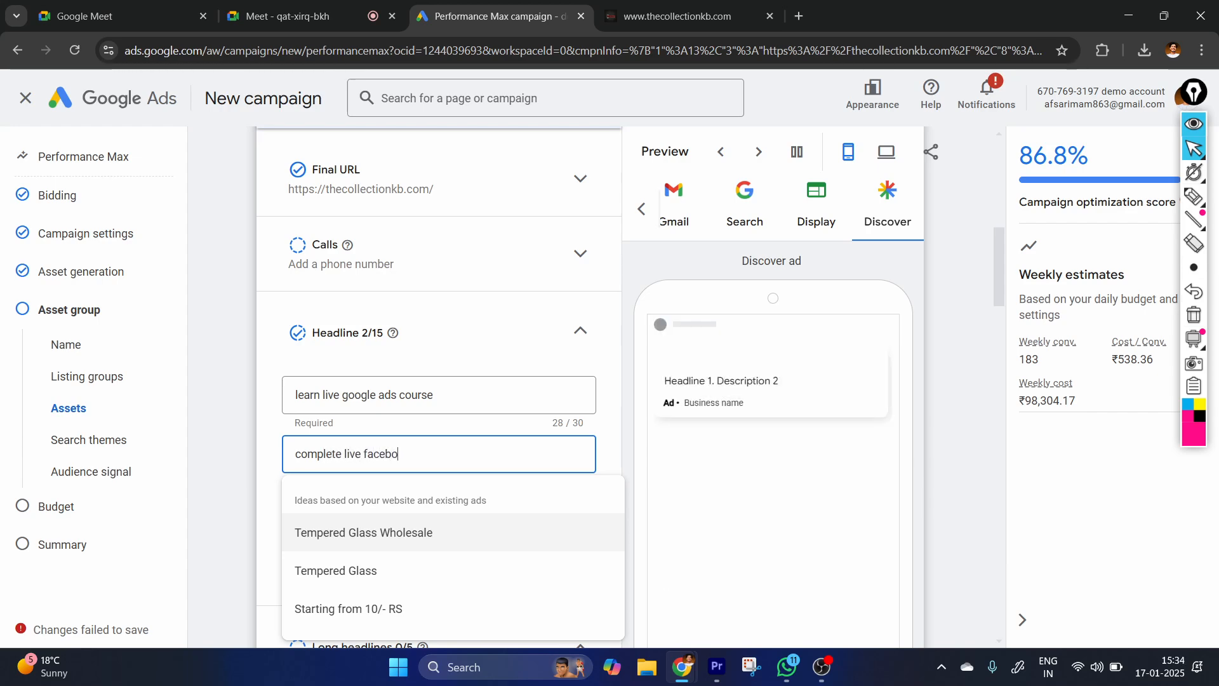
text(ok ads )
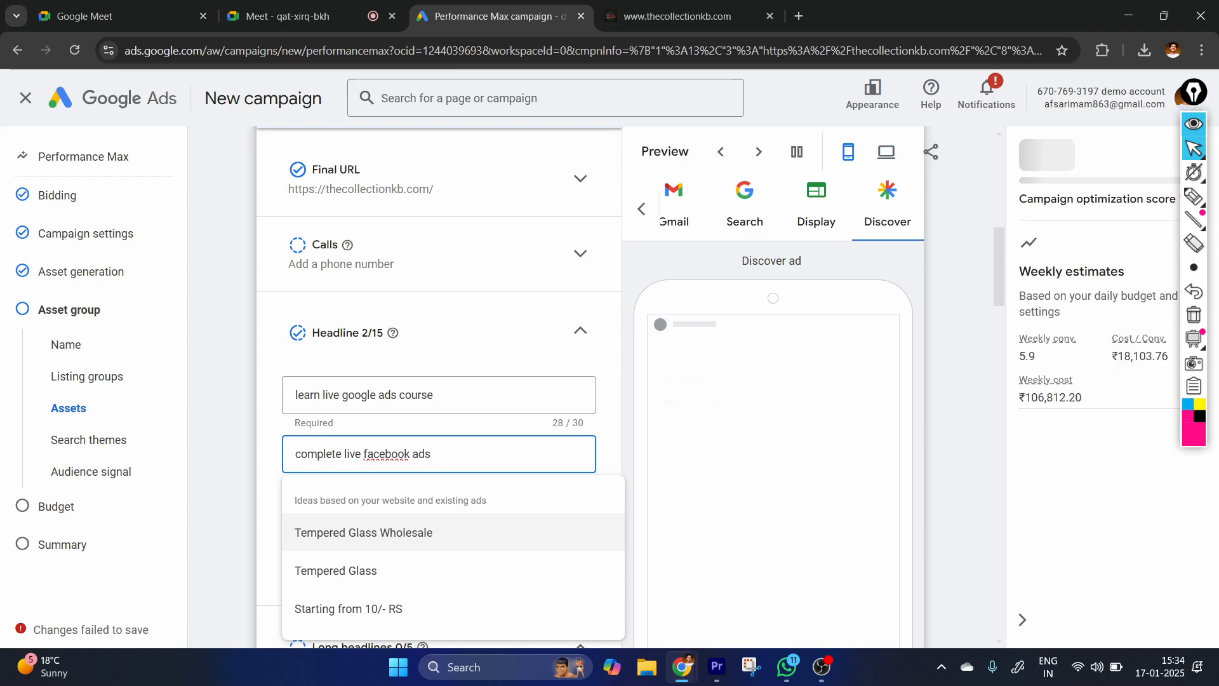
text(tra)
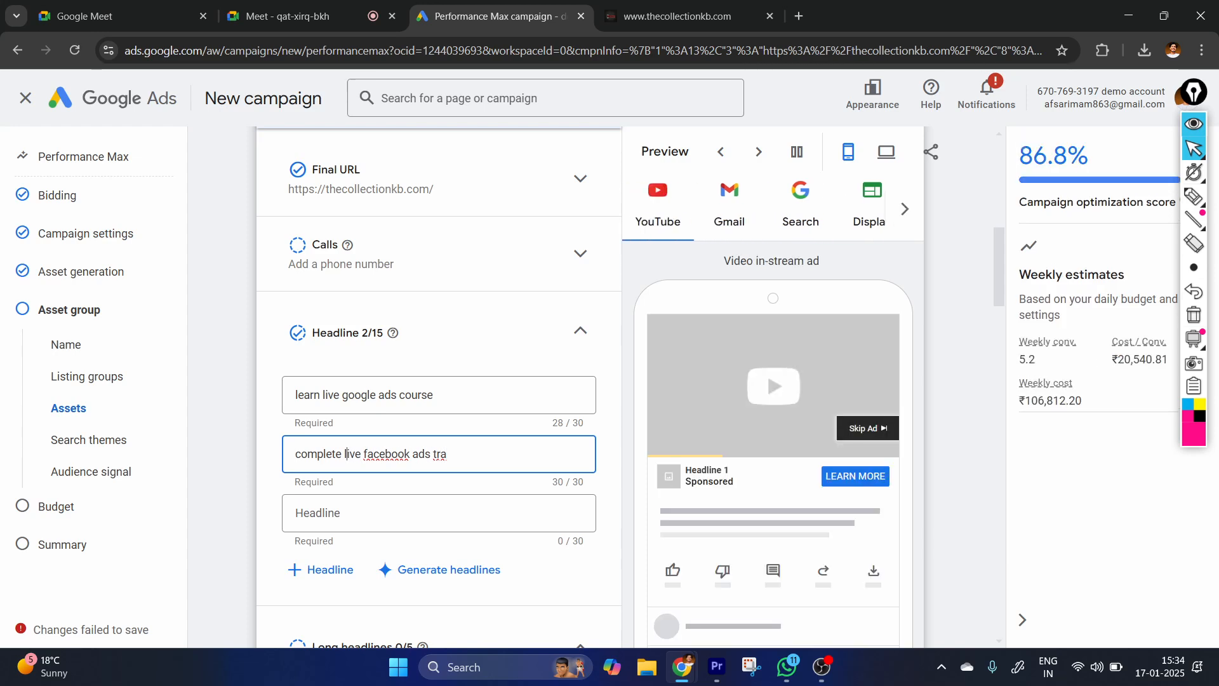
key(BackSpace)
key(BackSpace)
key(BackSpace)
key(BackSpace)
key(BackSpace)
key(BackSpace)
key(BackSpace)
key(BackSpace)
key(BackSpace)
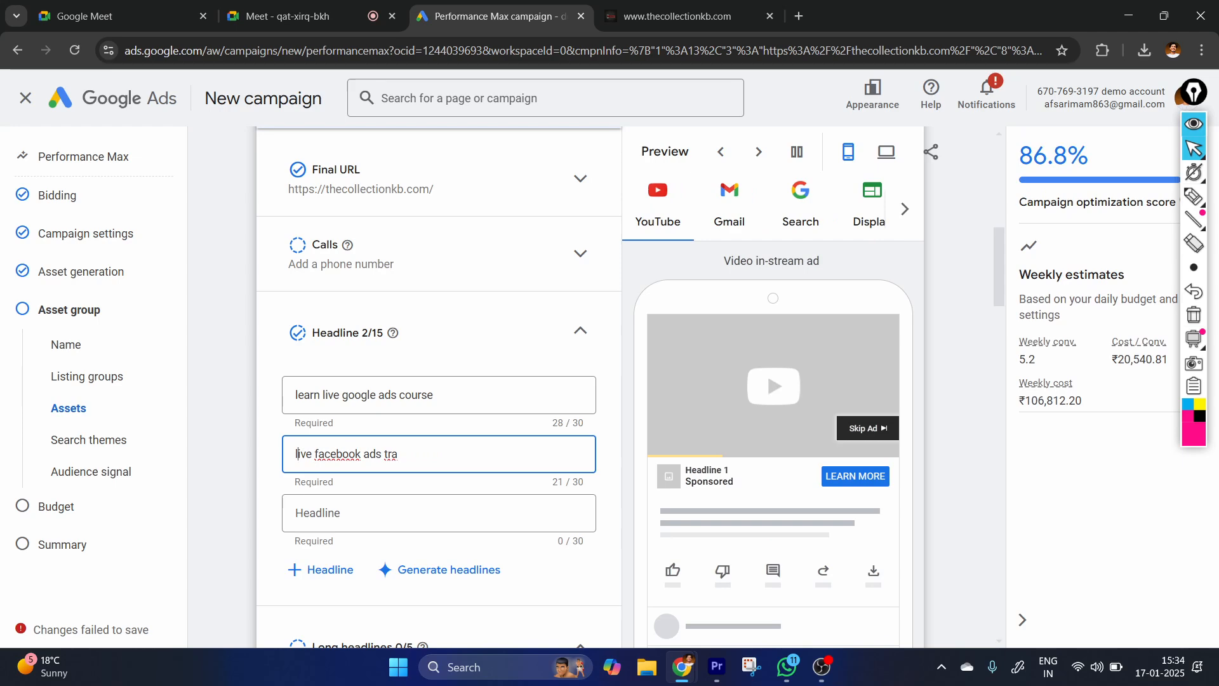
text(ining)
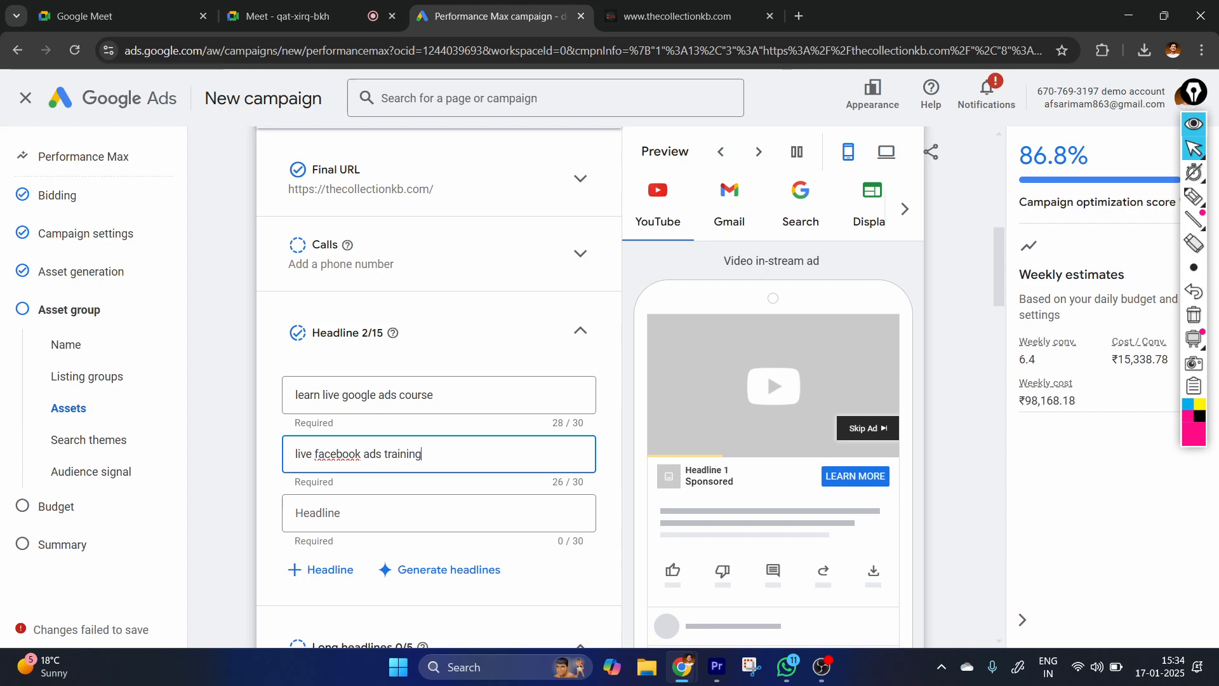
Circle the headline counter with the pen, handwrite a note beside it, clear the annotations, and leave the third headline empty.
scroll(386, 504, down, 1)
click(359, 463)
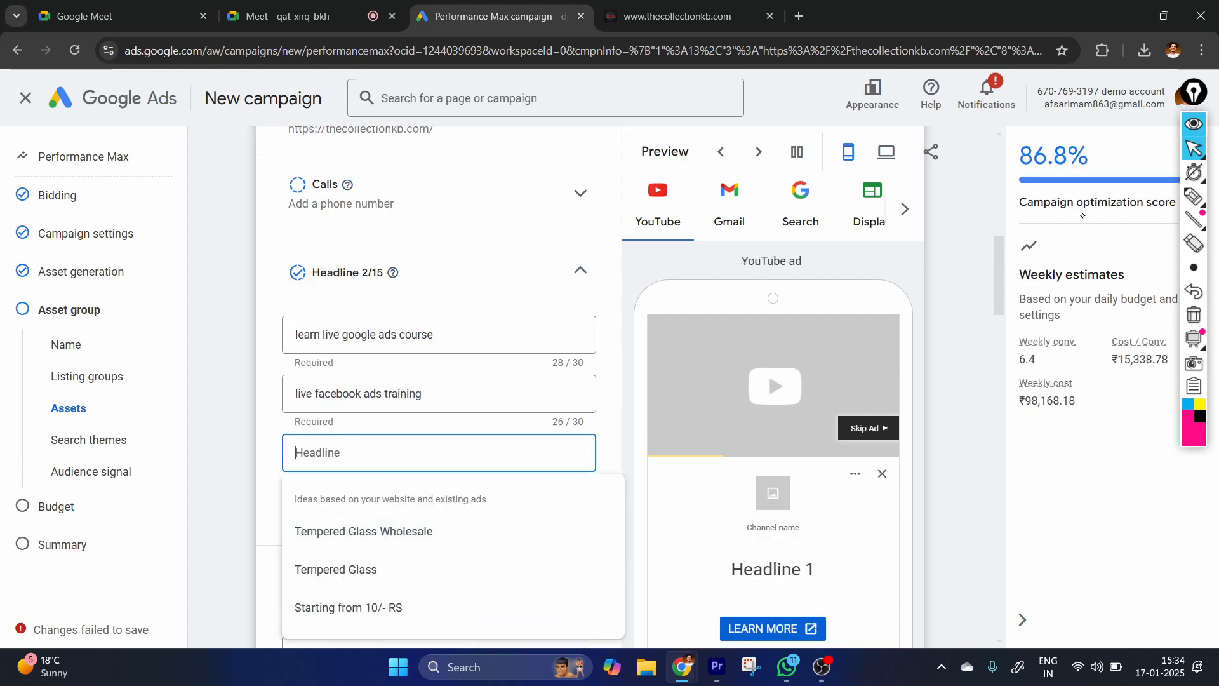
click(1195, 198)
mouse_move(377, 247)
mouse_down()
mouse_move(401, 292)
mouse_move(405, 234)
mouse_up()
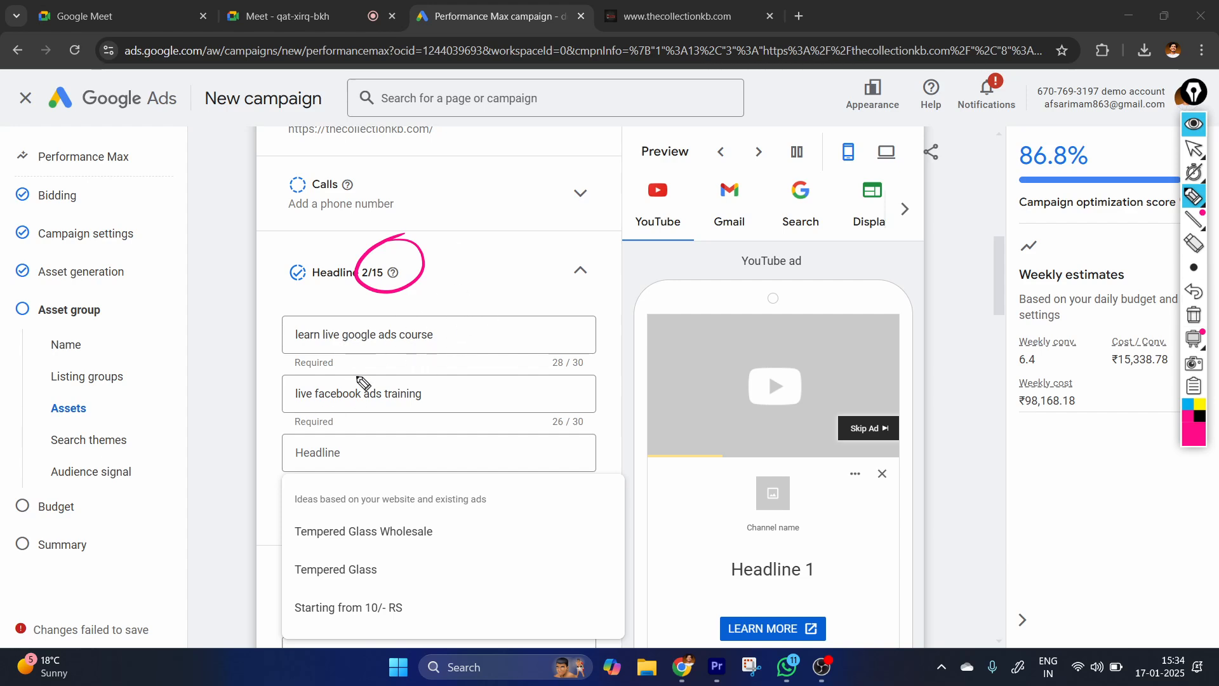
mouse_move(525, 270)
mouse_down()
mouse_move(515, 292)
mouse_move(535, 287)
mouse_up()
mouse_move(545, 266)
mouse_down()
mouse_move(531, 319)
mouse_move(551, 296)
mouse_up()
mouse_move(581, 241)
mouse_down()
mouse_move(565, 297)
mouse_move(616, 273)
mouse_up()
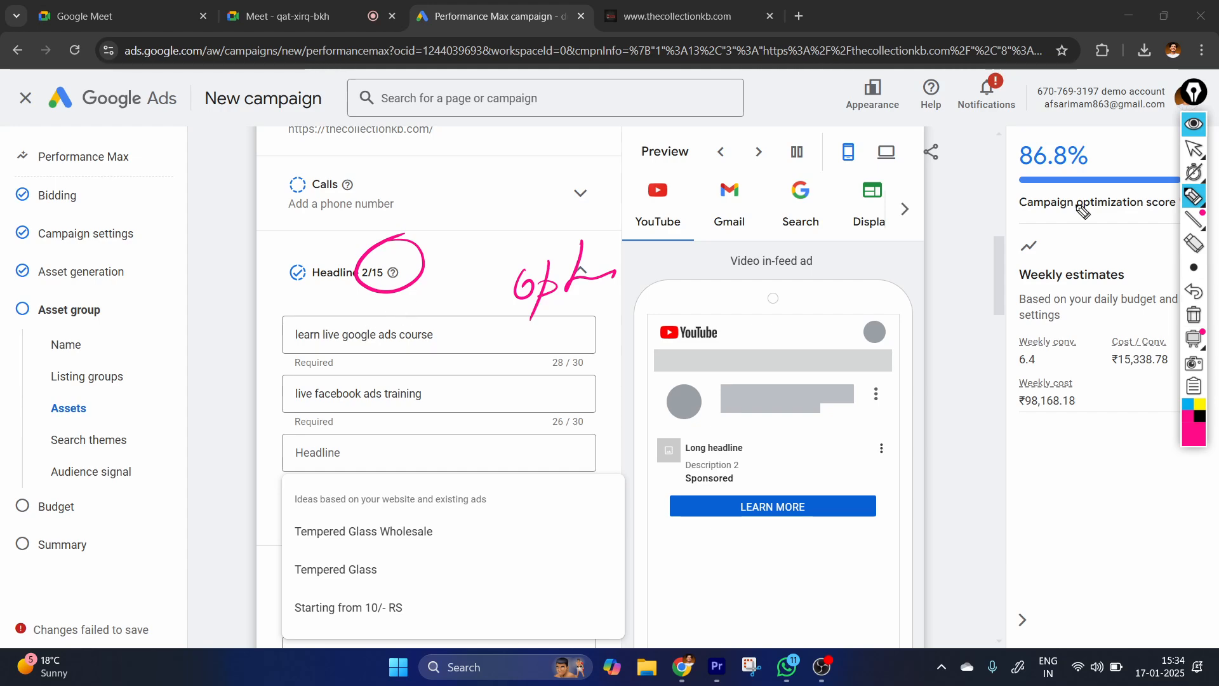
click(1194, 149)
click(1193, 314)
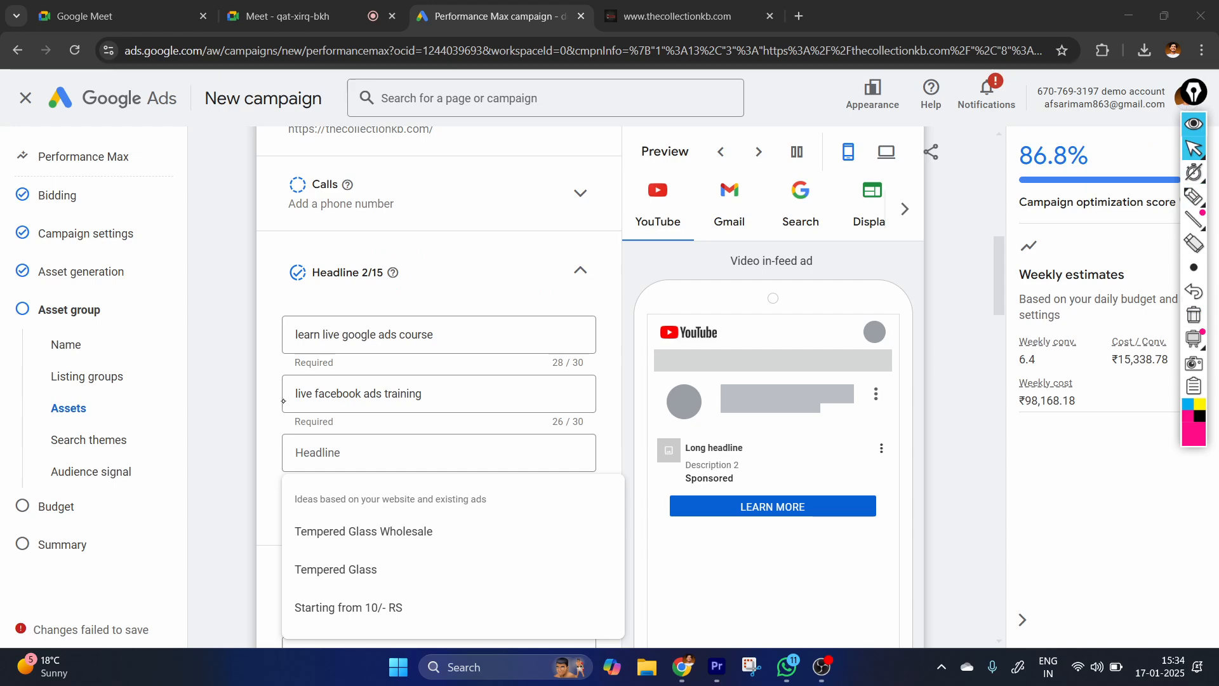
click(376, 454)
scroll(419, 387, down, 2)
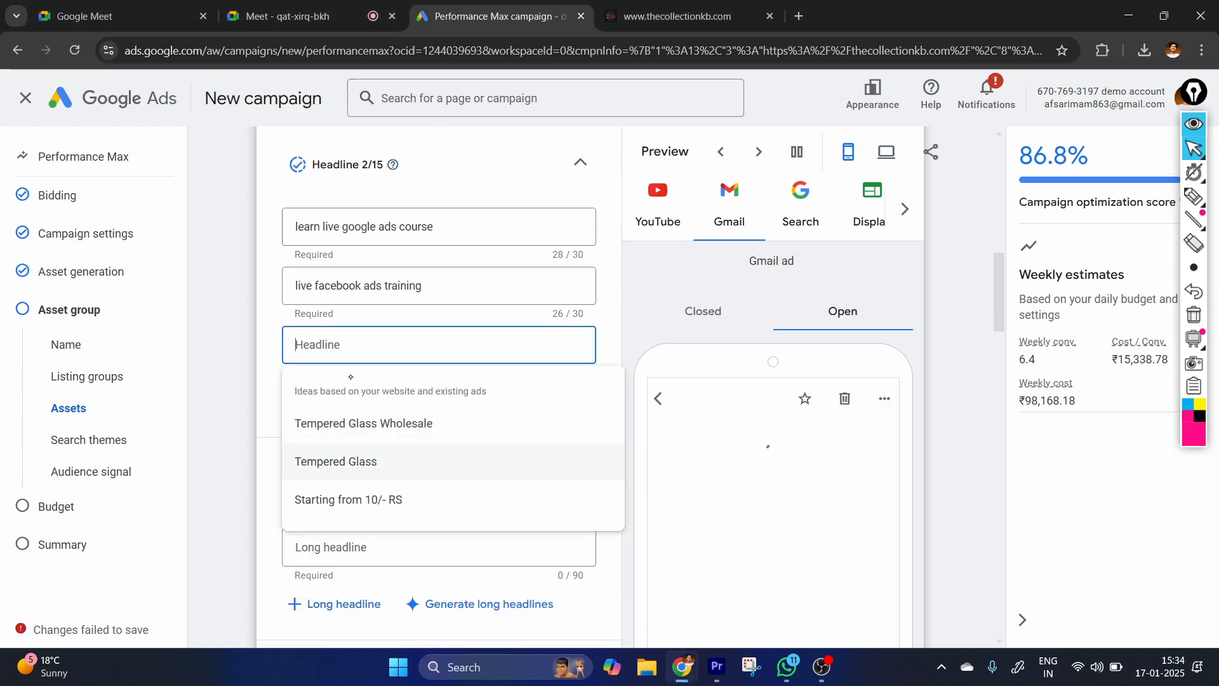
click(251, 457)
Enter "learn from industry expert" as the first long headline and leave the second one empty.
scroll(413, 489, down, 1)
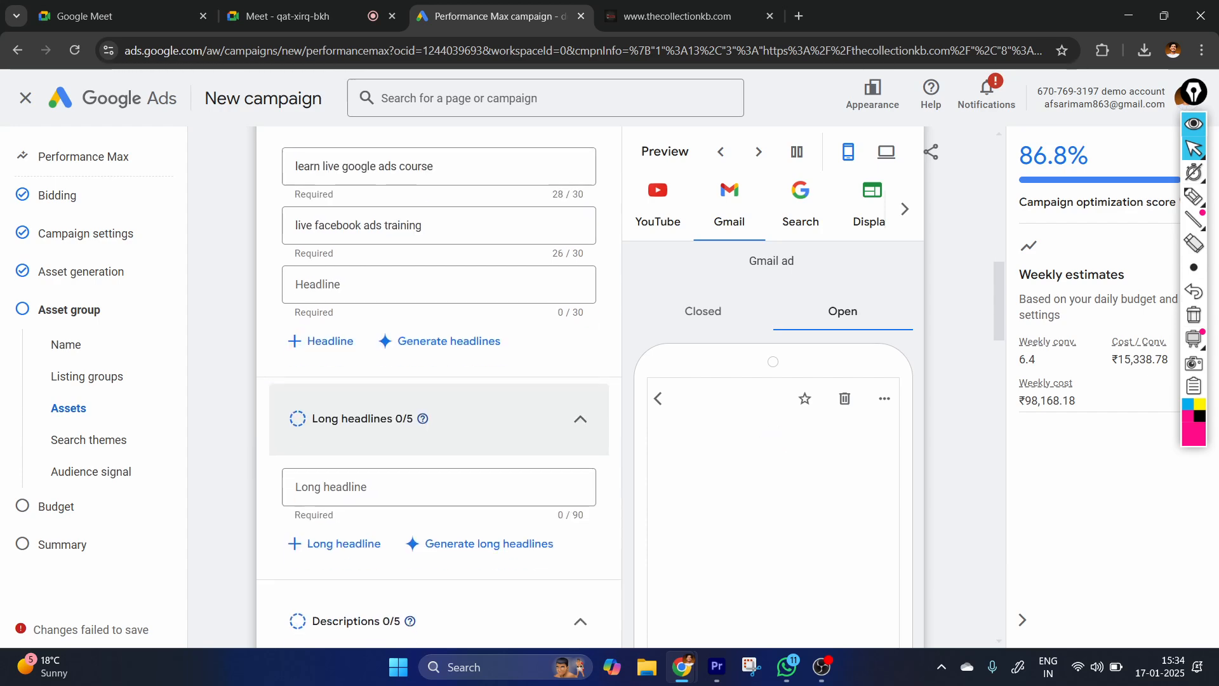
scroll(407, 381, down, 2)
click(407, 376)
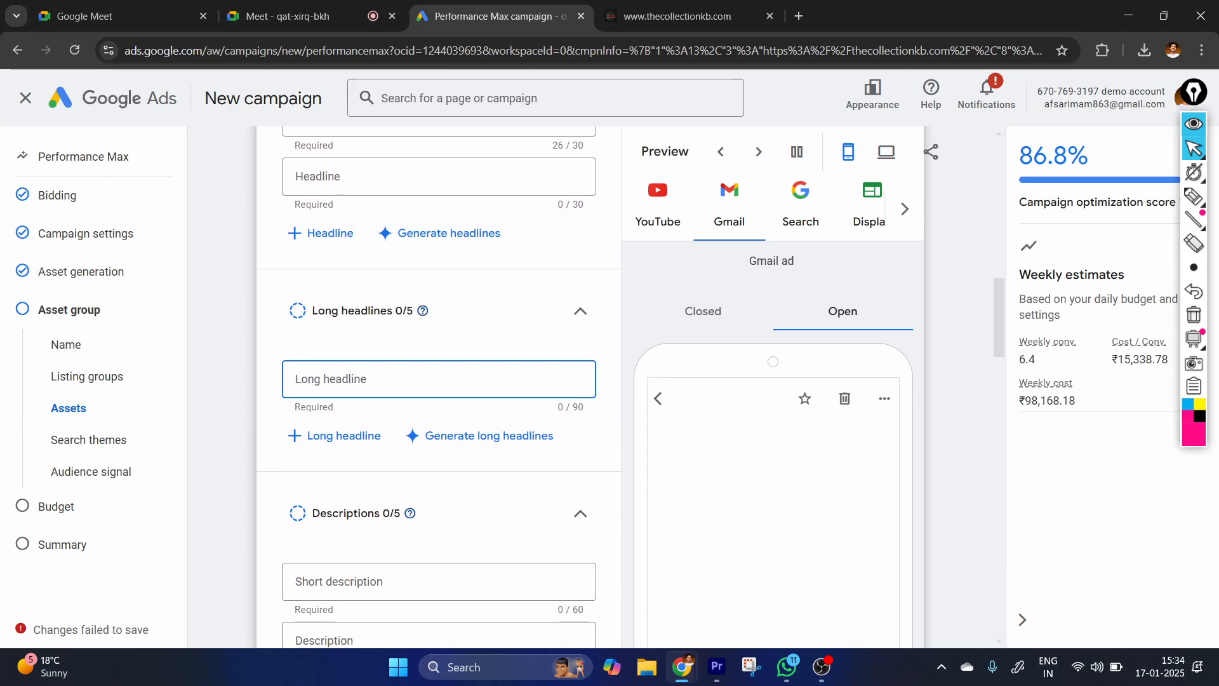
text(learn)
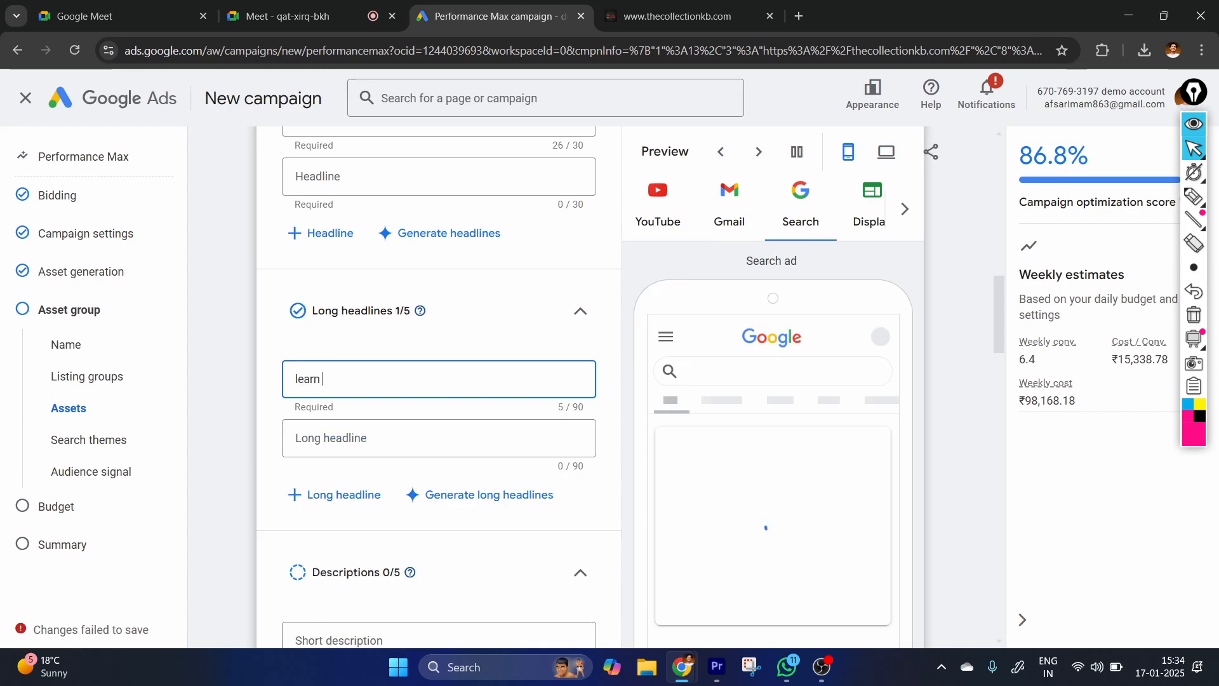
text( from in)
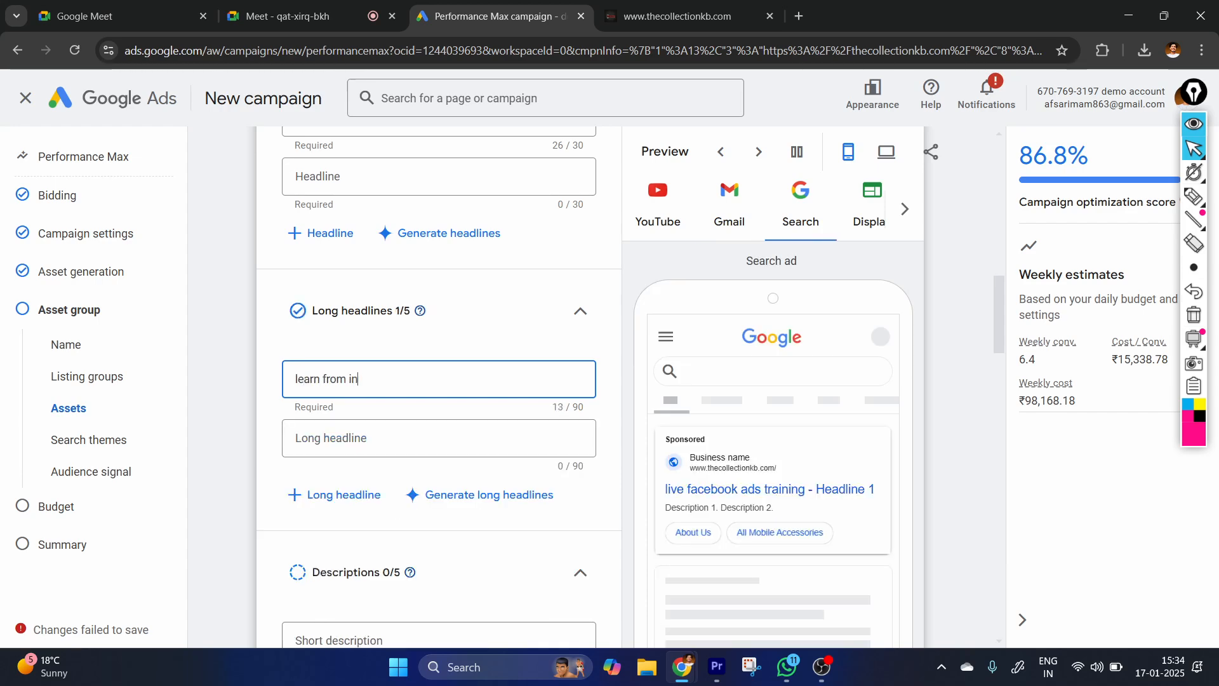
text(dustry expert)
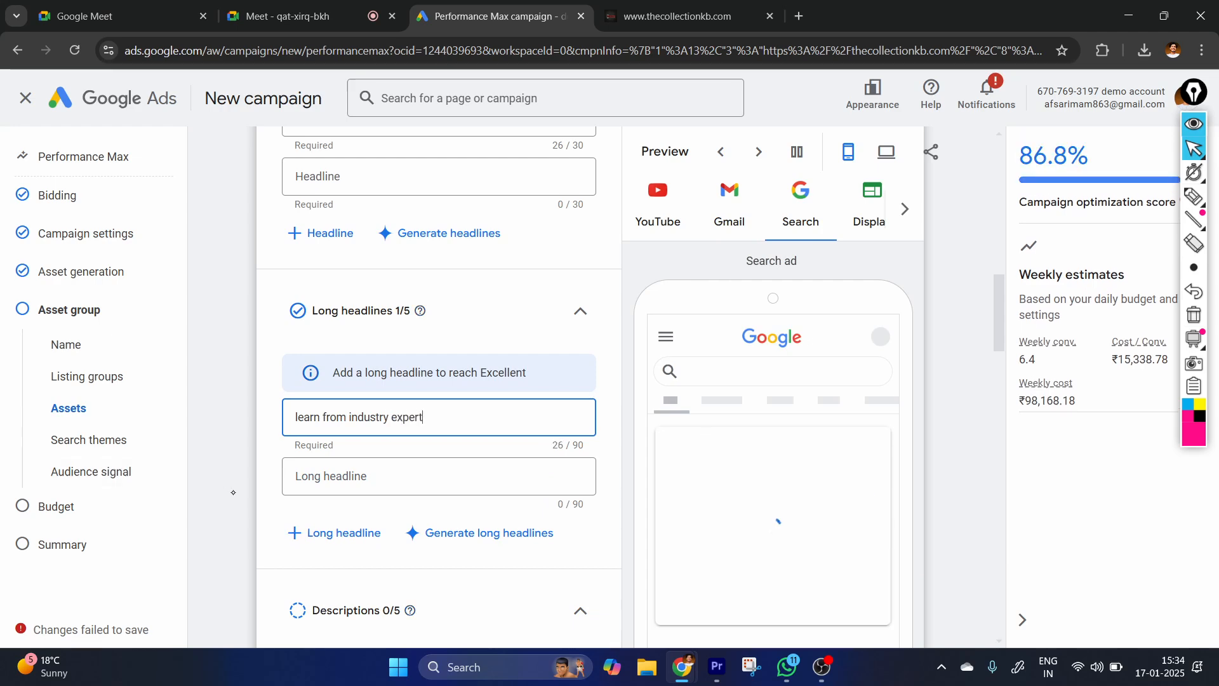
scroll(537, 422, down, 1)
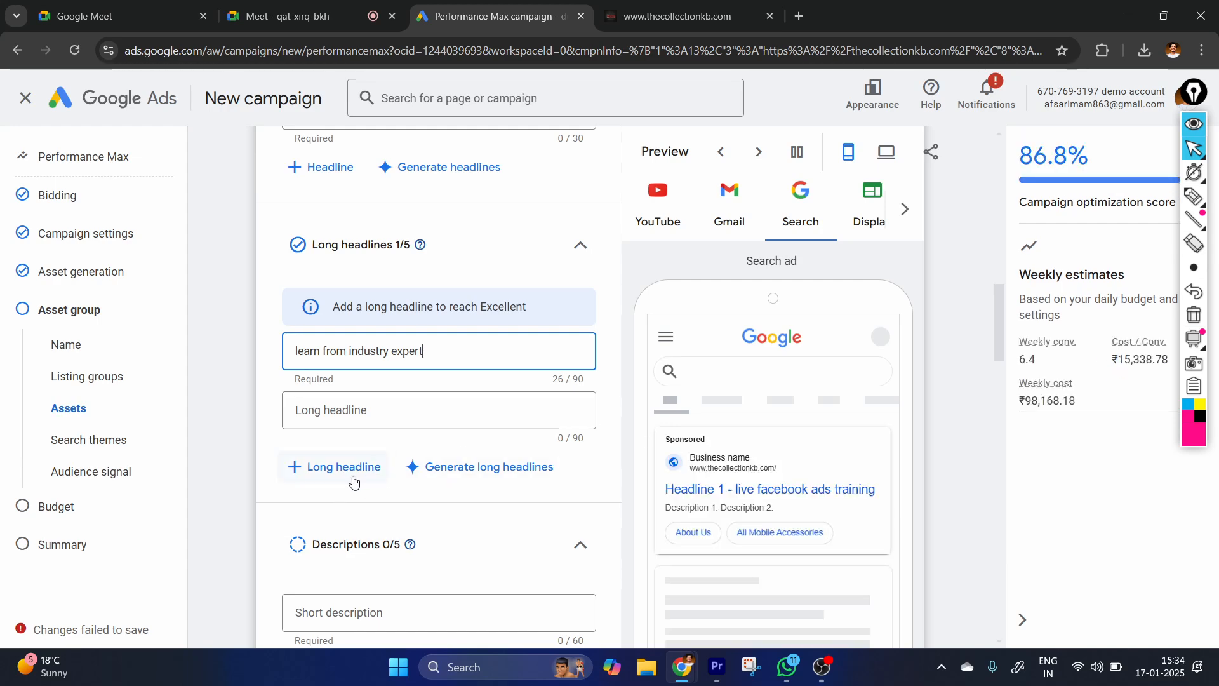
click(360, 459)
scroll(399, 495, down, 4)
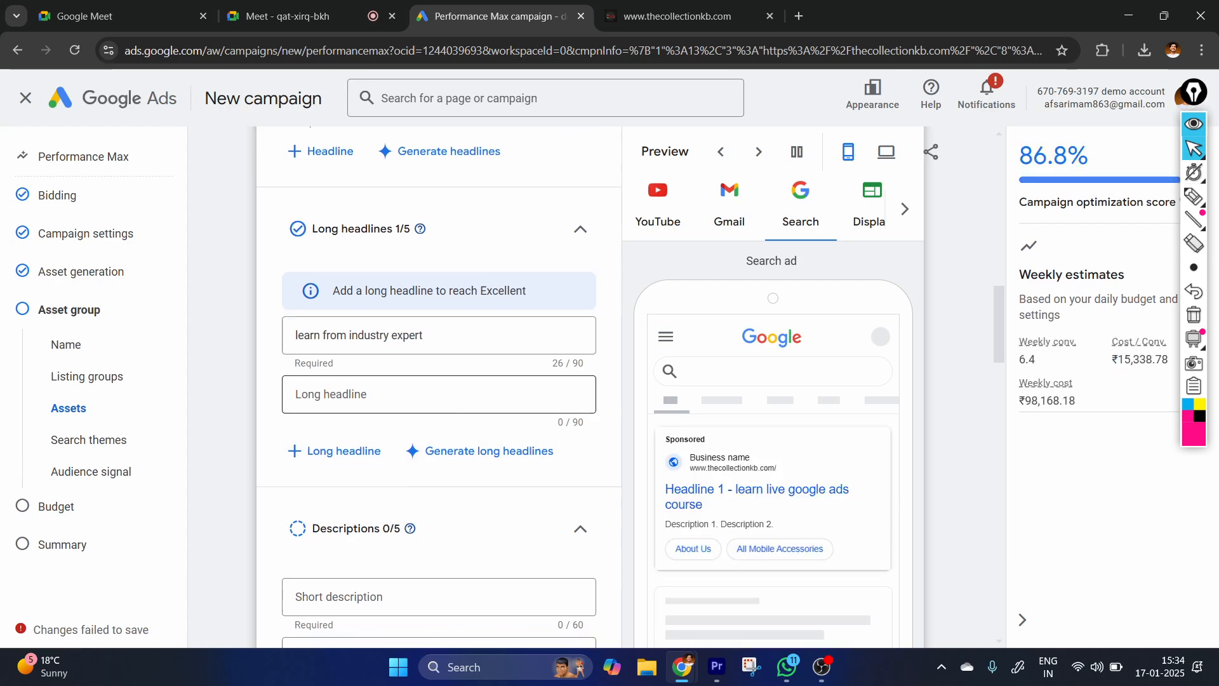
Enter "more than 1000+ students trained till now" as the short description and leave the next description empty.
scroll(399, 495, down, 1)
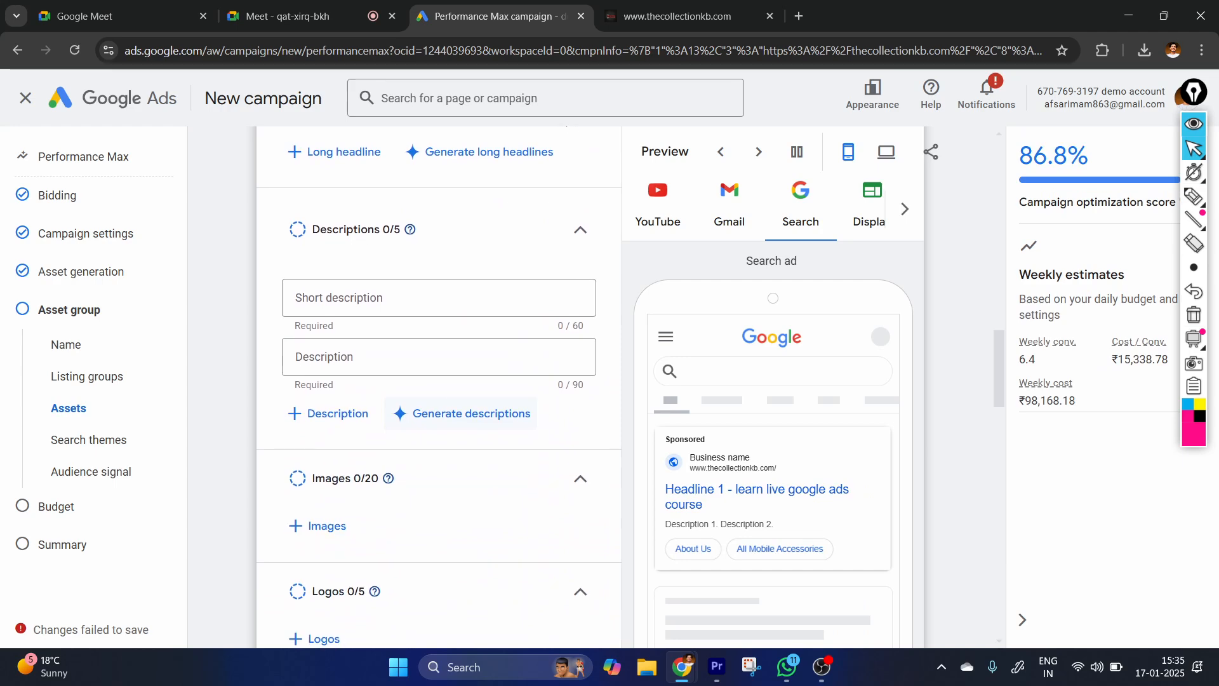
click(375, 298)
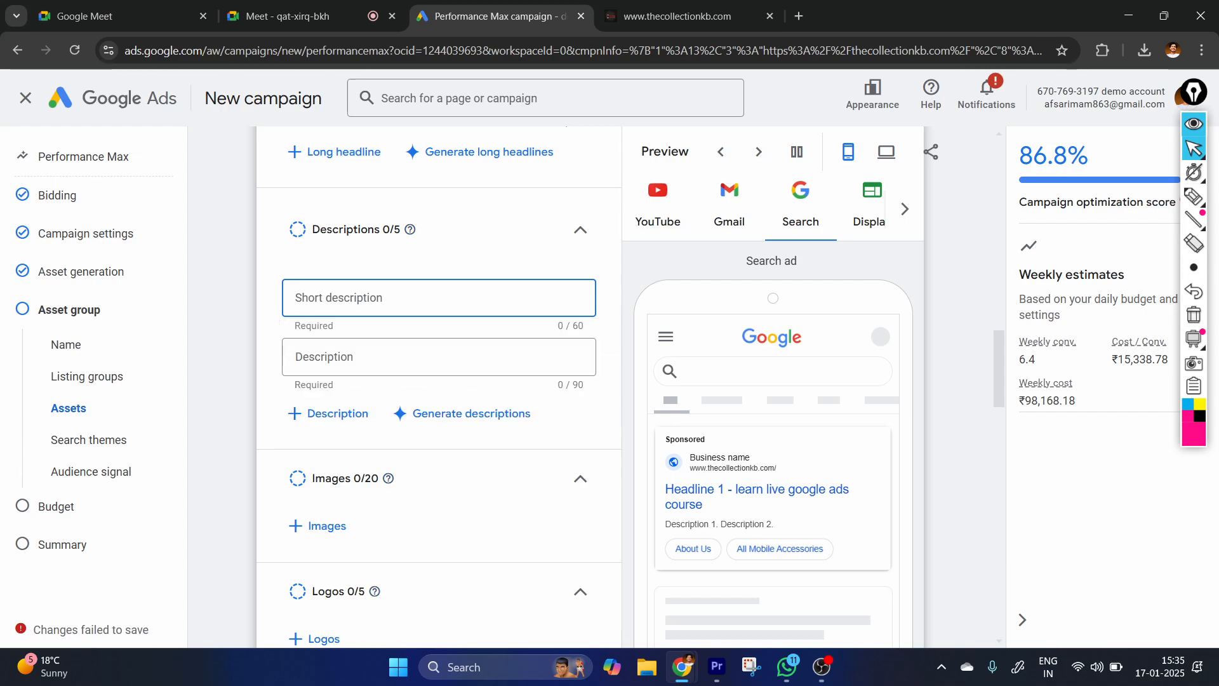
text(more tham)
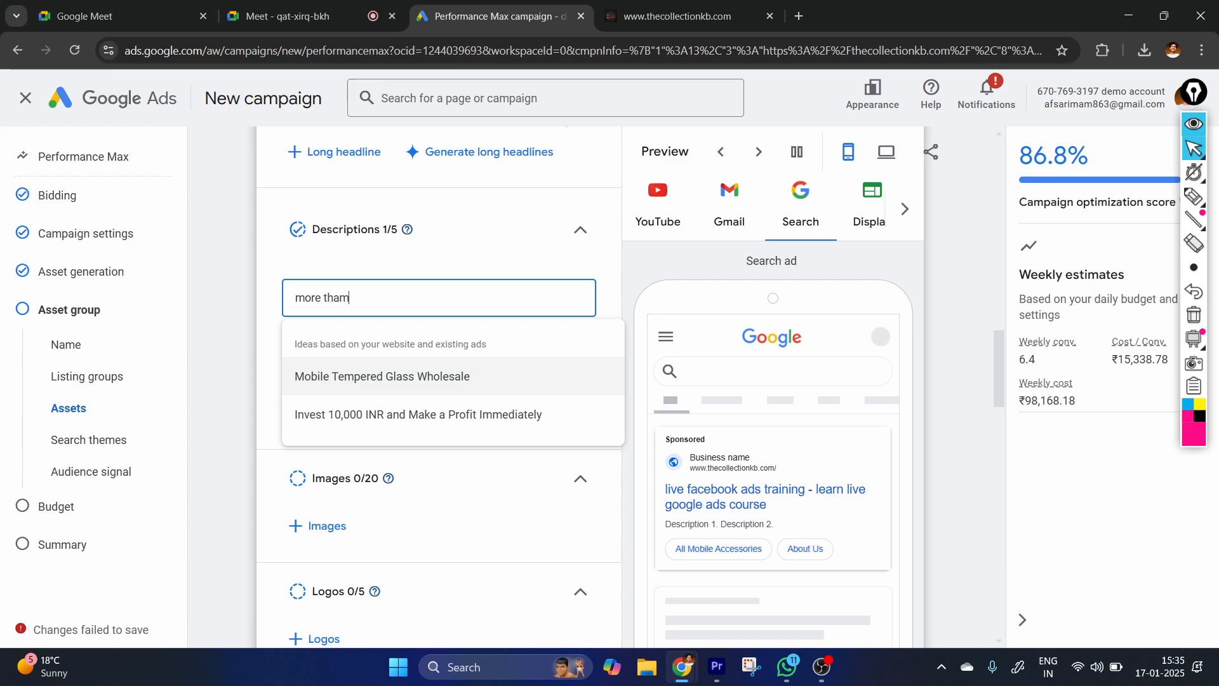
key(BackSpace)
text(n )
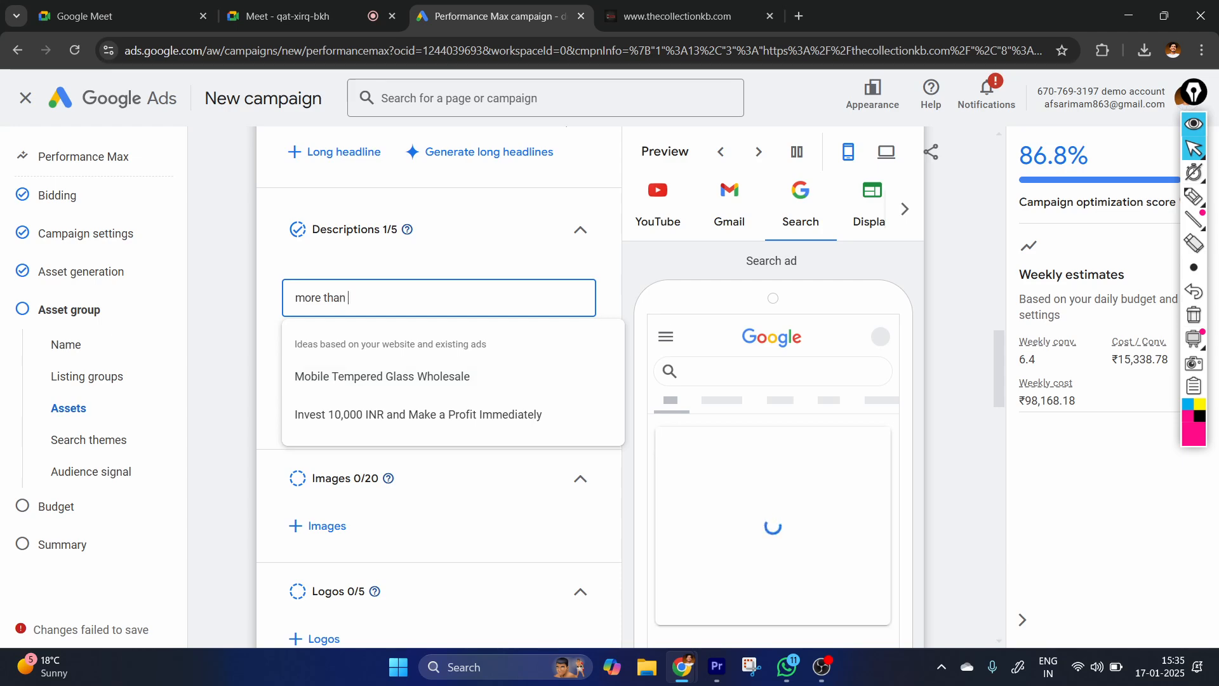
text(100)
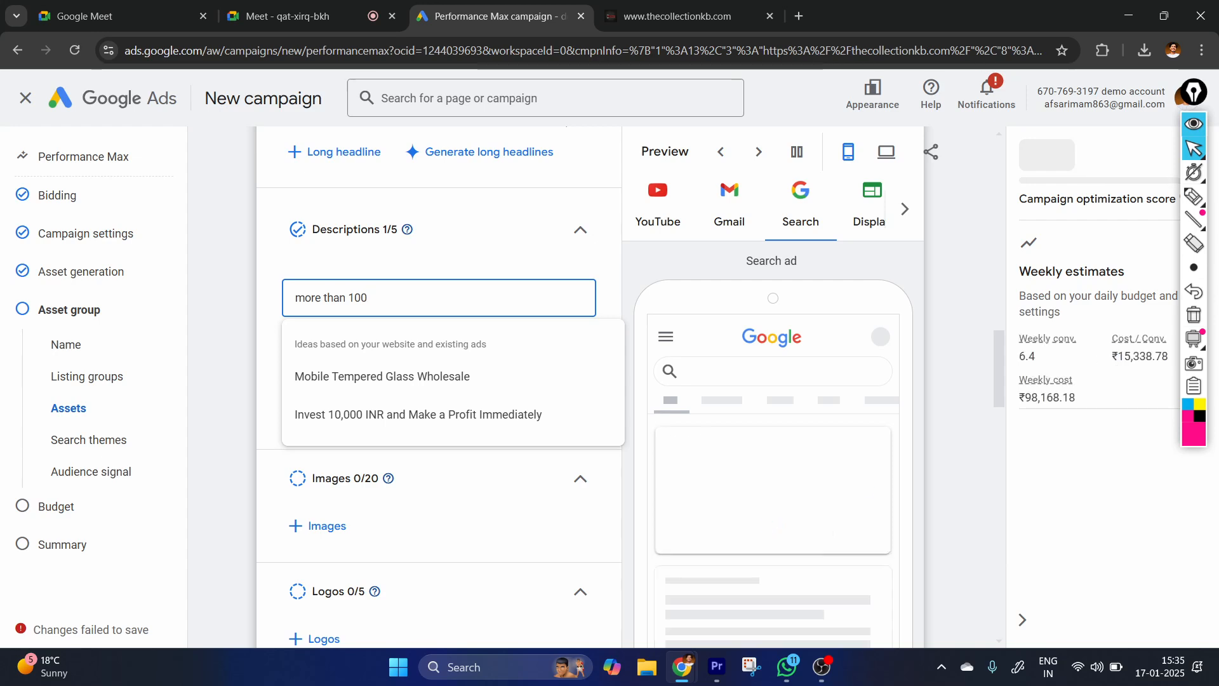
text(0+ students)
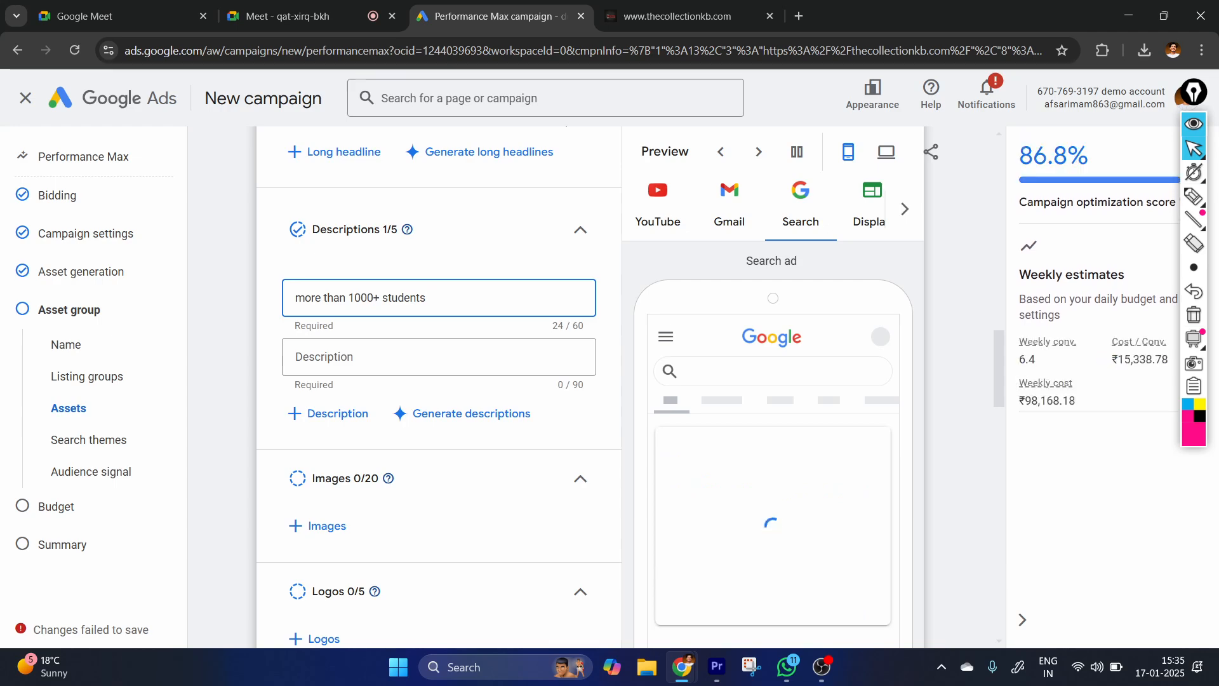
text( traine)
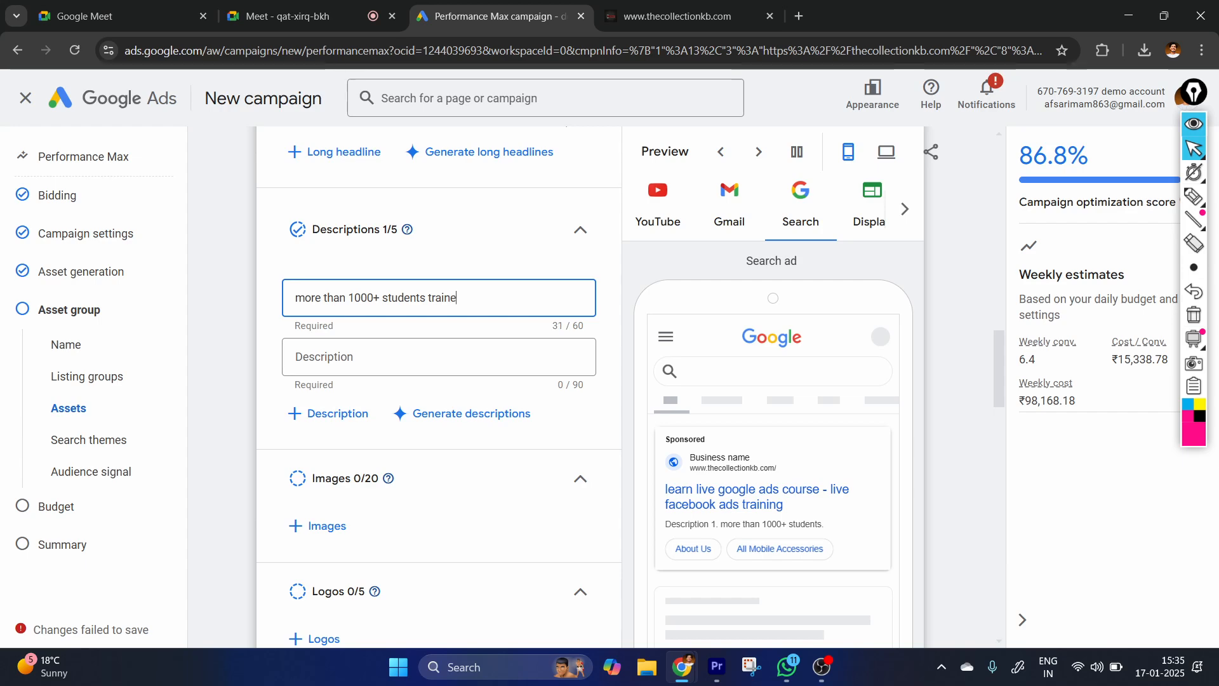
text(d t)
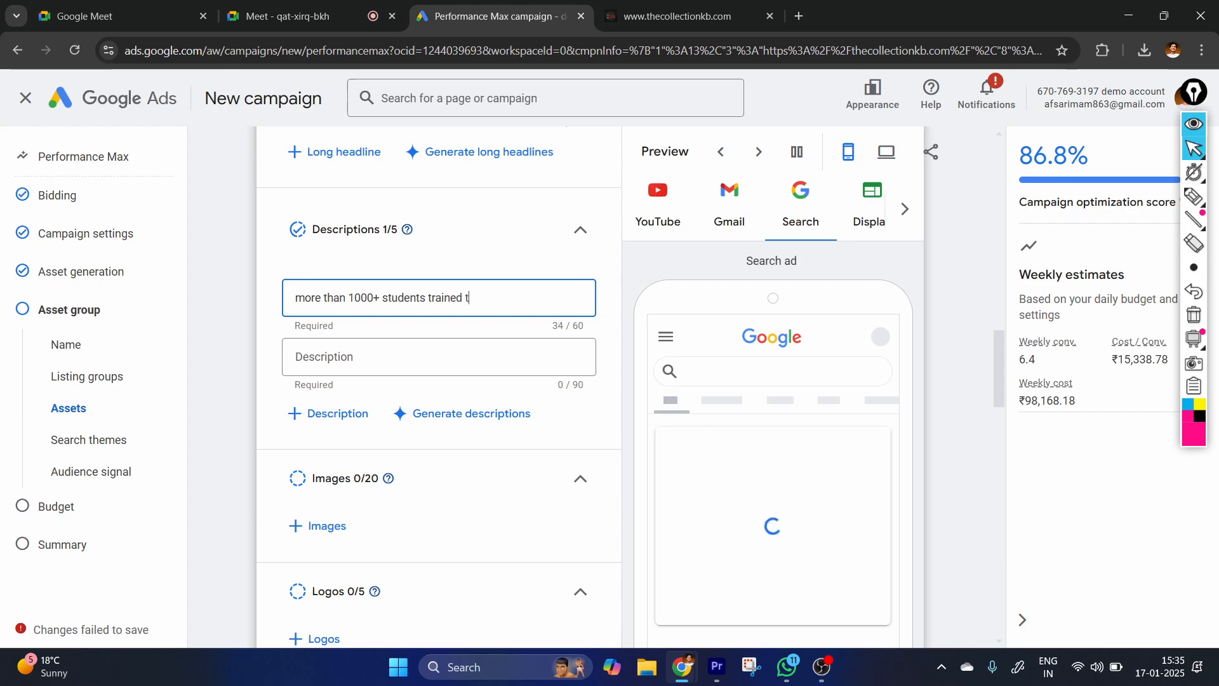
text(ill now)
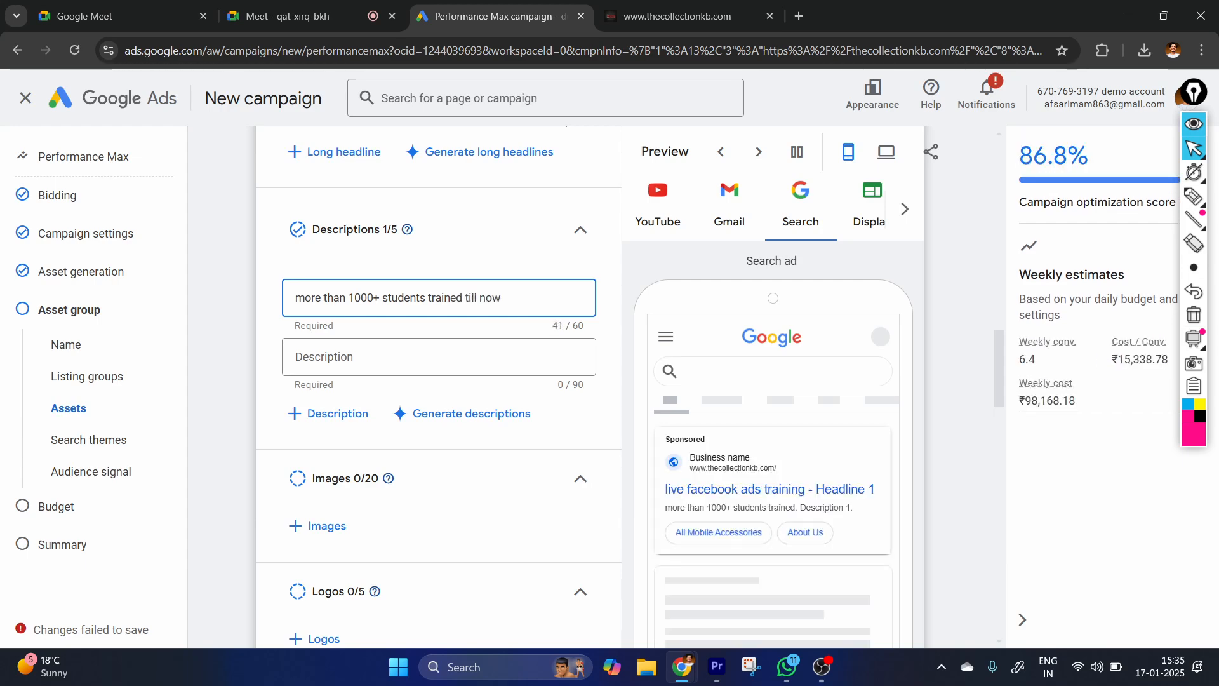
click(398, 388)
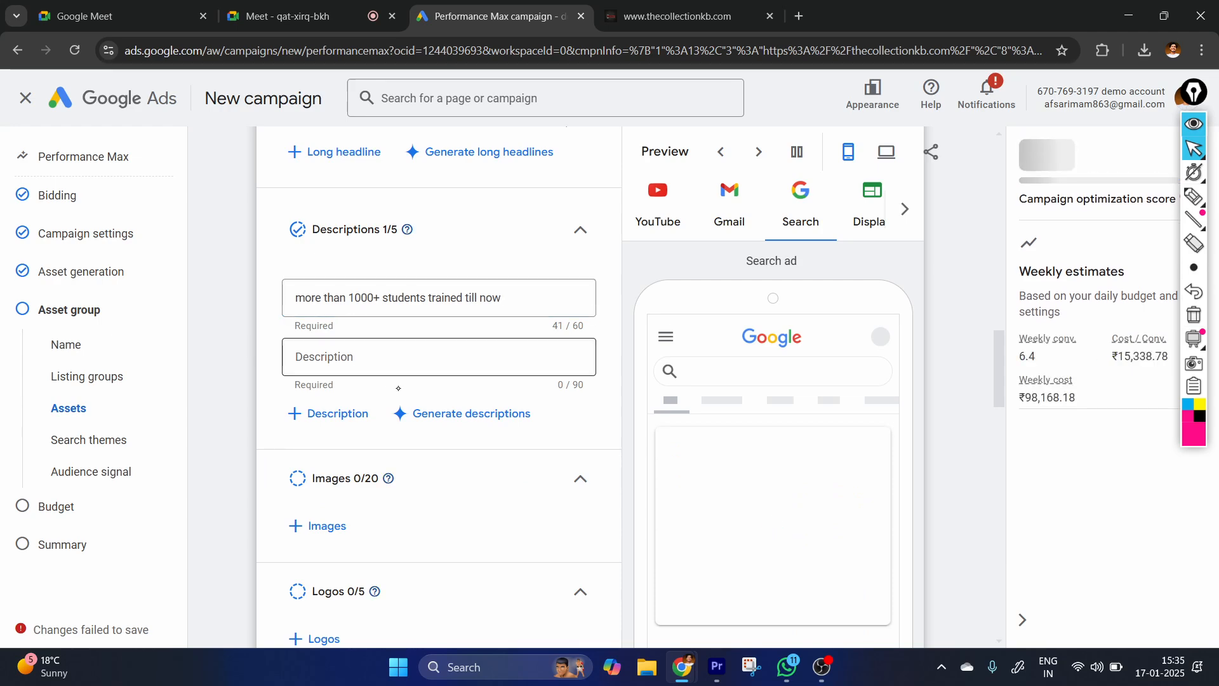
click(501, 298)
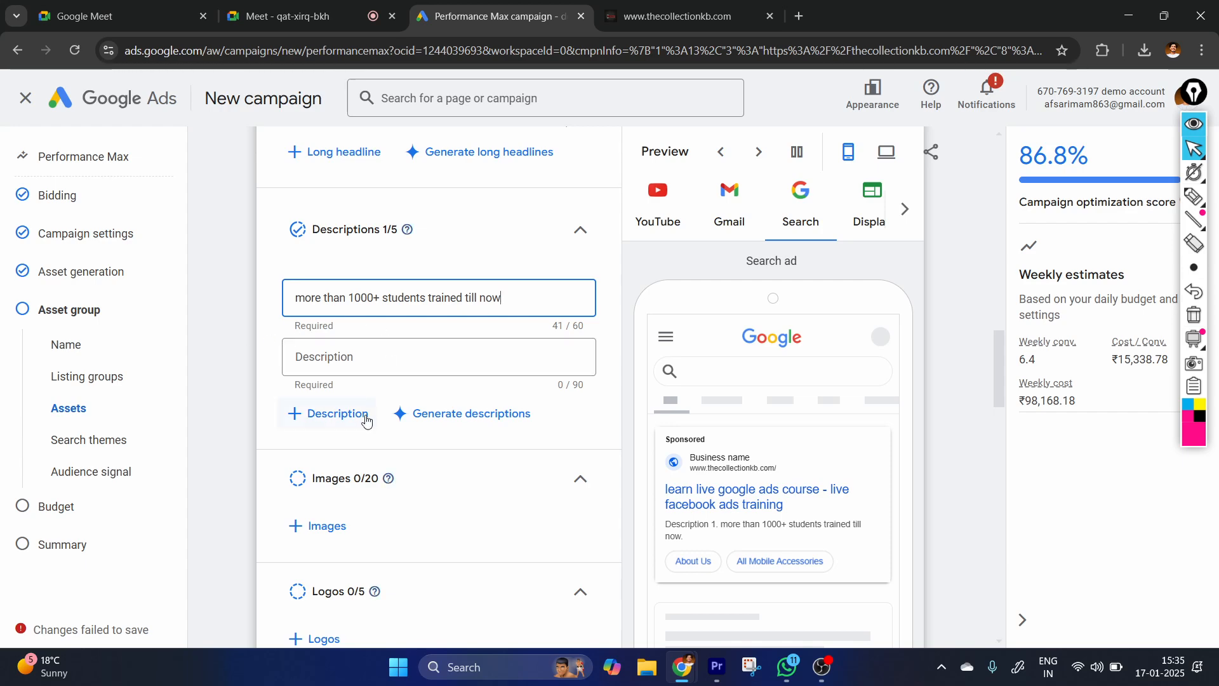
Circle the Images section heading and its counter with the pen, and clear the annotation from the screen.
scroll(432, 310, down, 2)
scroll(346, 338, up, 1)
scroll(373, 401, down, 1)
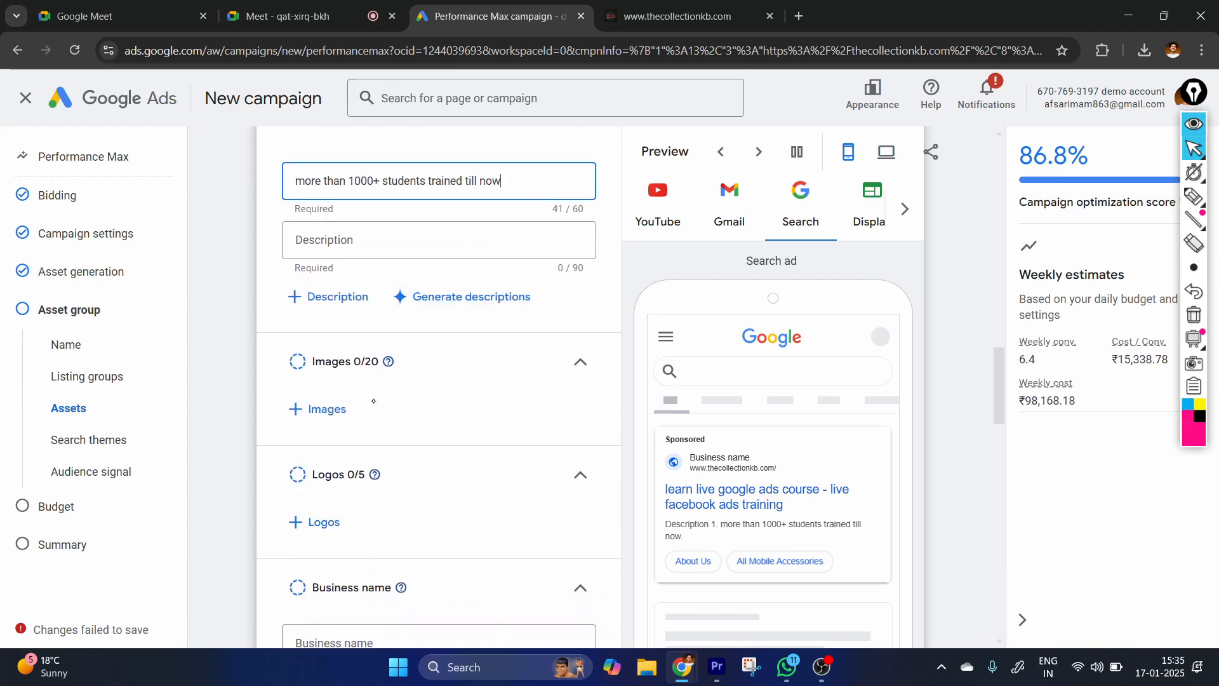
scroll(373, 401, down, 1)
click(1193, 197)
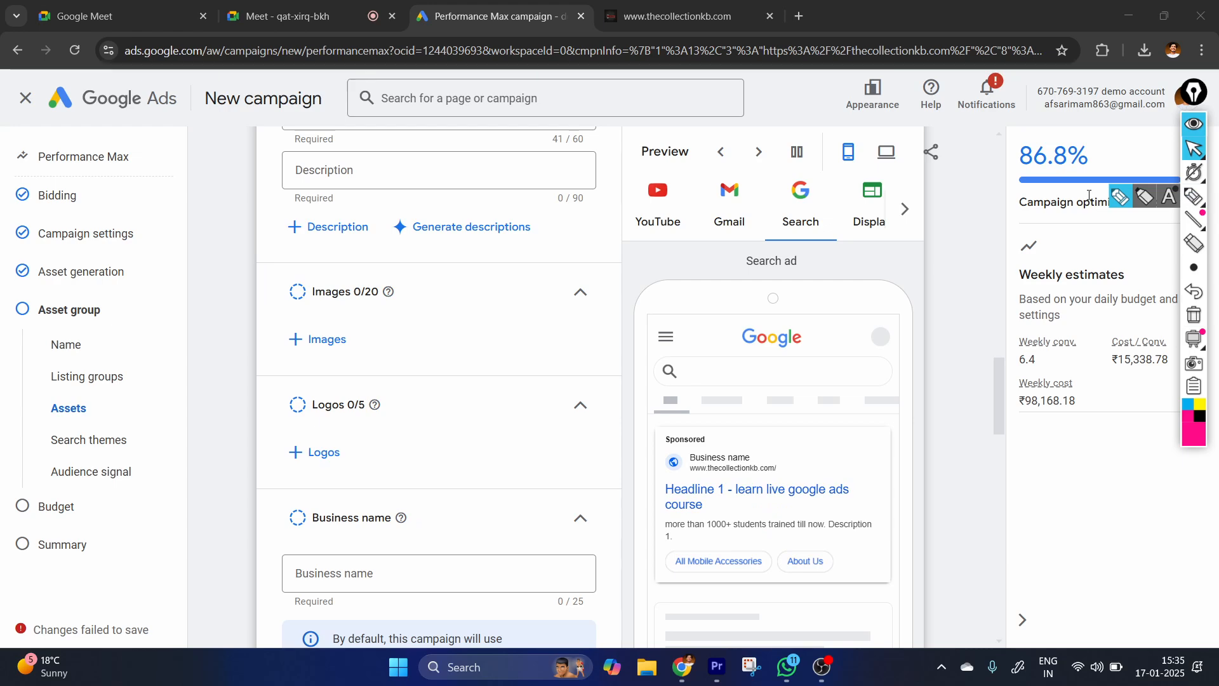
click(1194, 198)
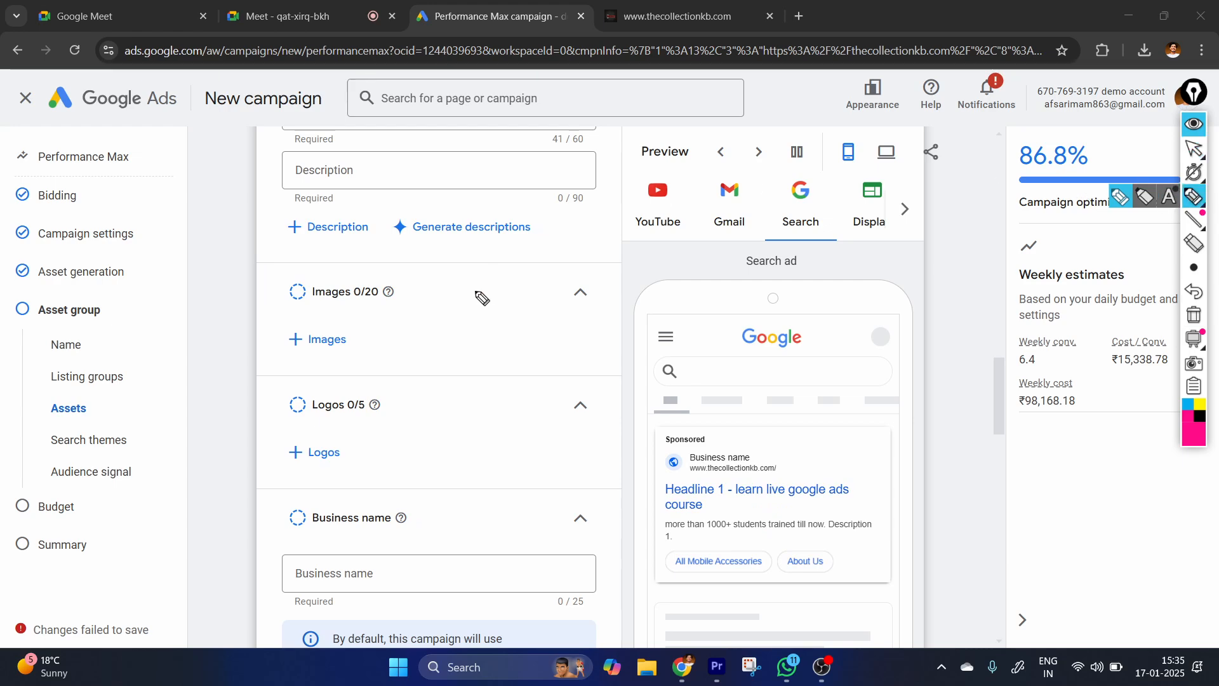
mouse_move(341, 270)
mouse_down()
mouse_move(407, 301)
mouse_move(417, 240)
mouse_up()
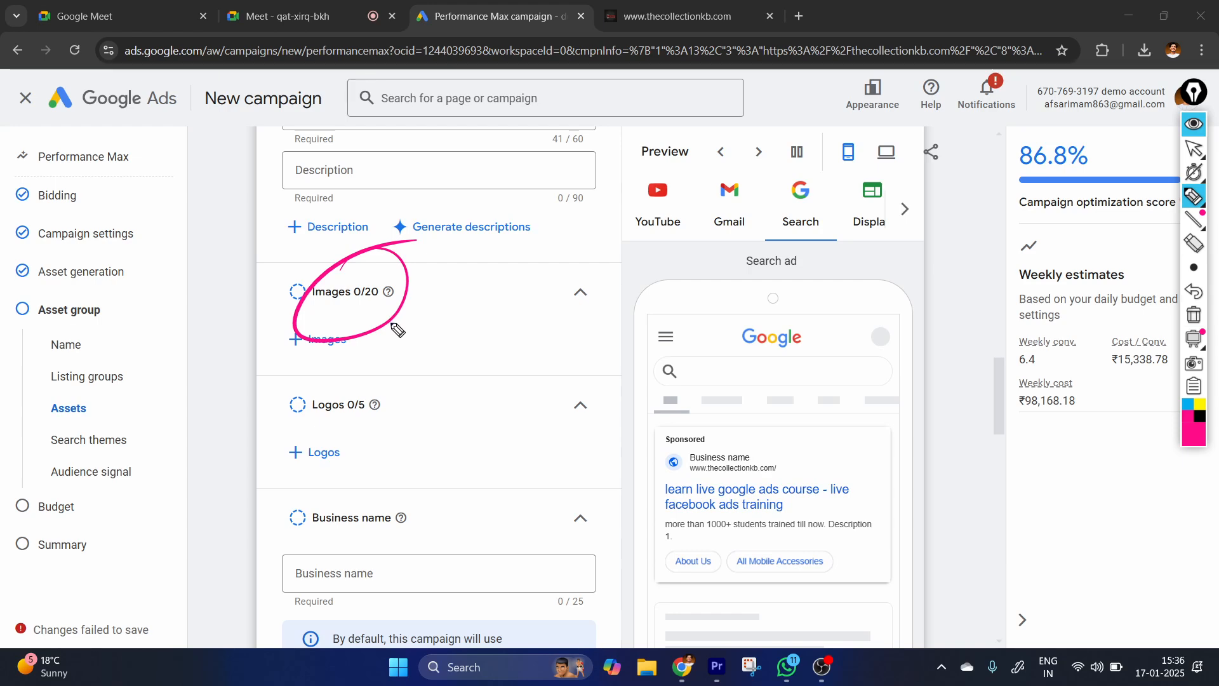
click(1194, 148)
click(1194, 339)
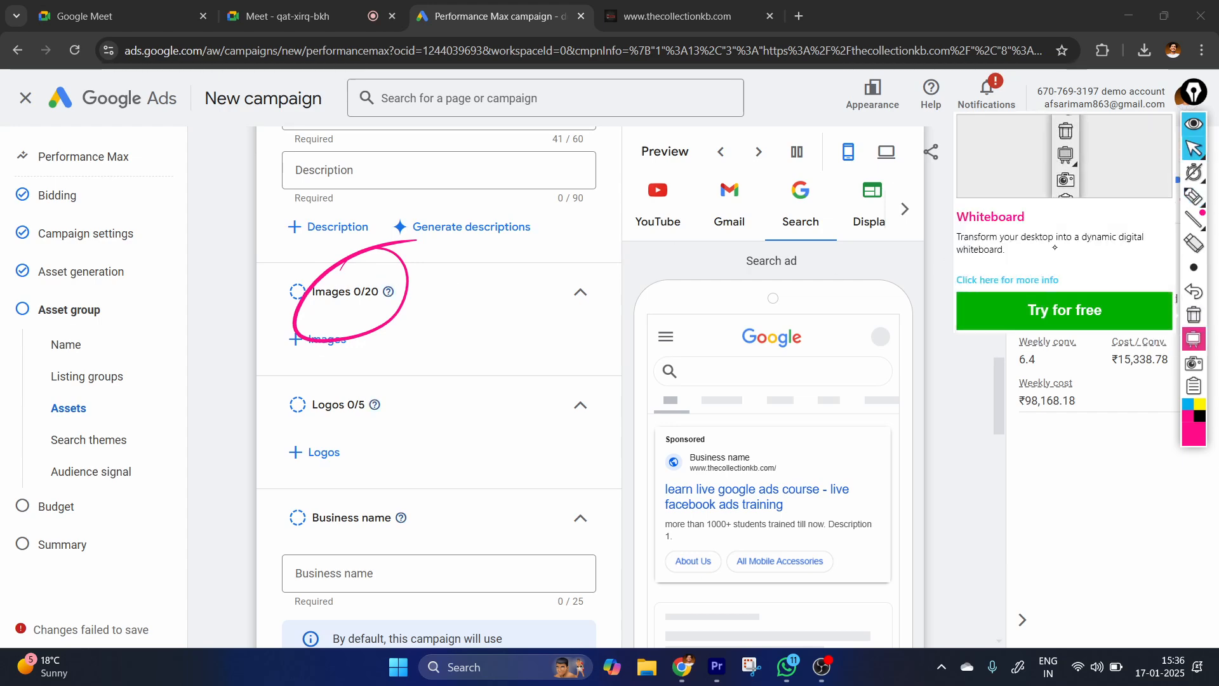
click(1194, 314)
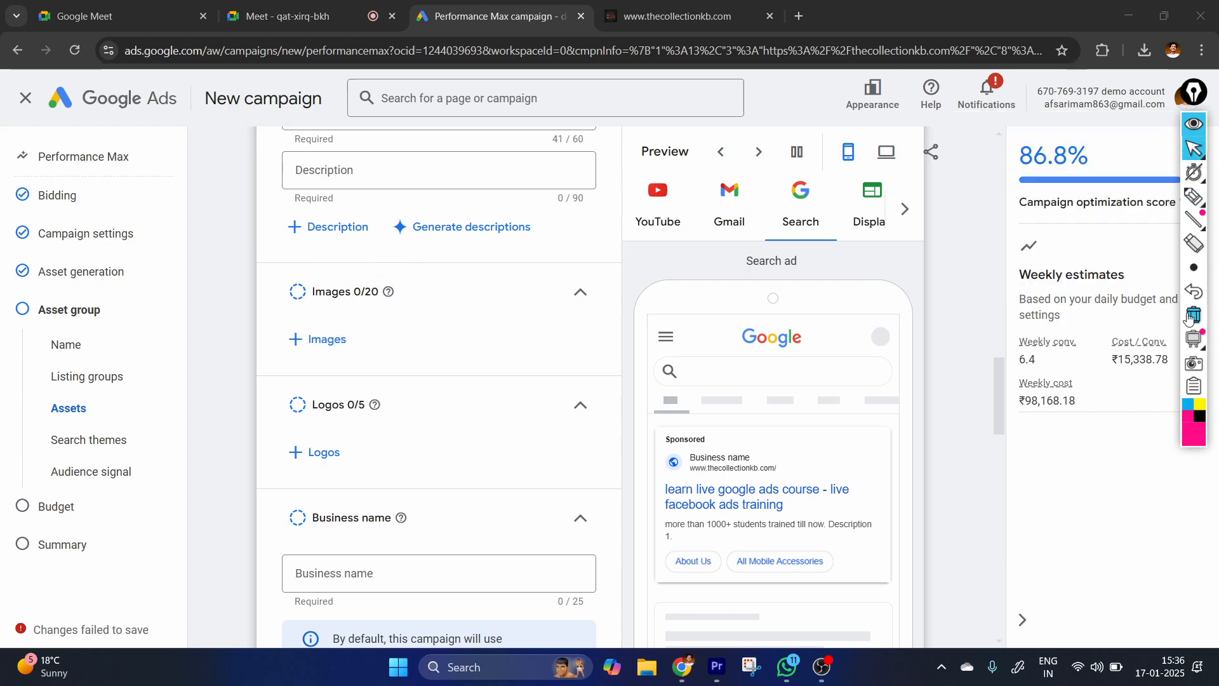
Open the asset group's image picker and look through the suggested, asset library, merchant products and website image sources.
click(327, 341)
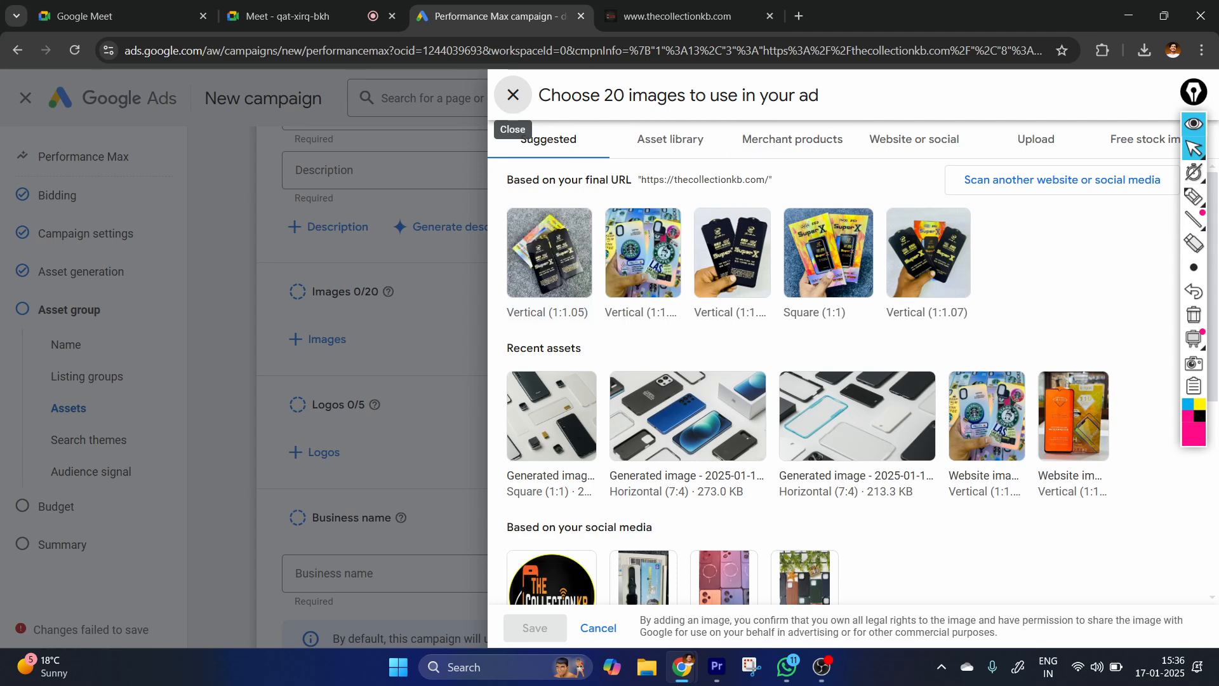
click(672, 152)
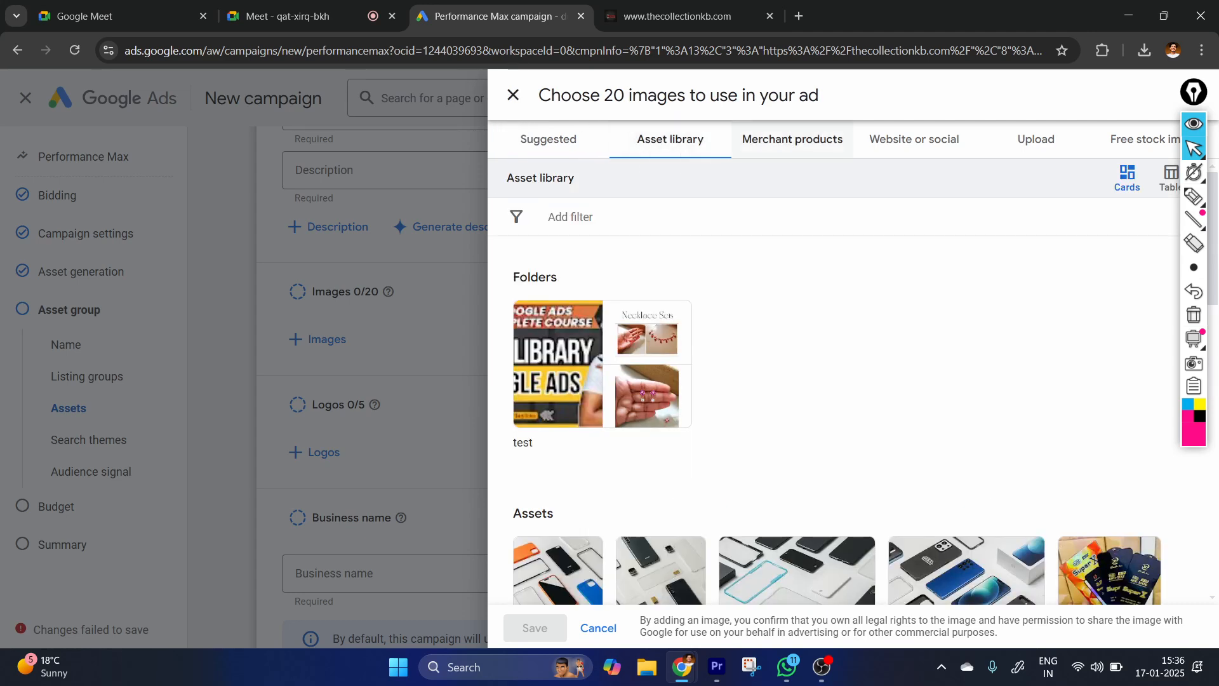
click(801, 160)
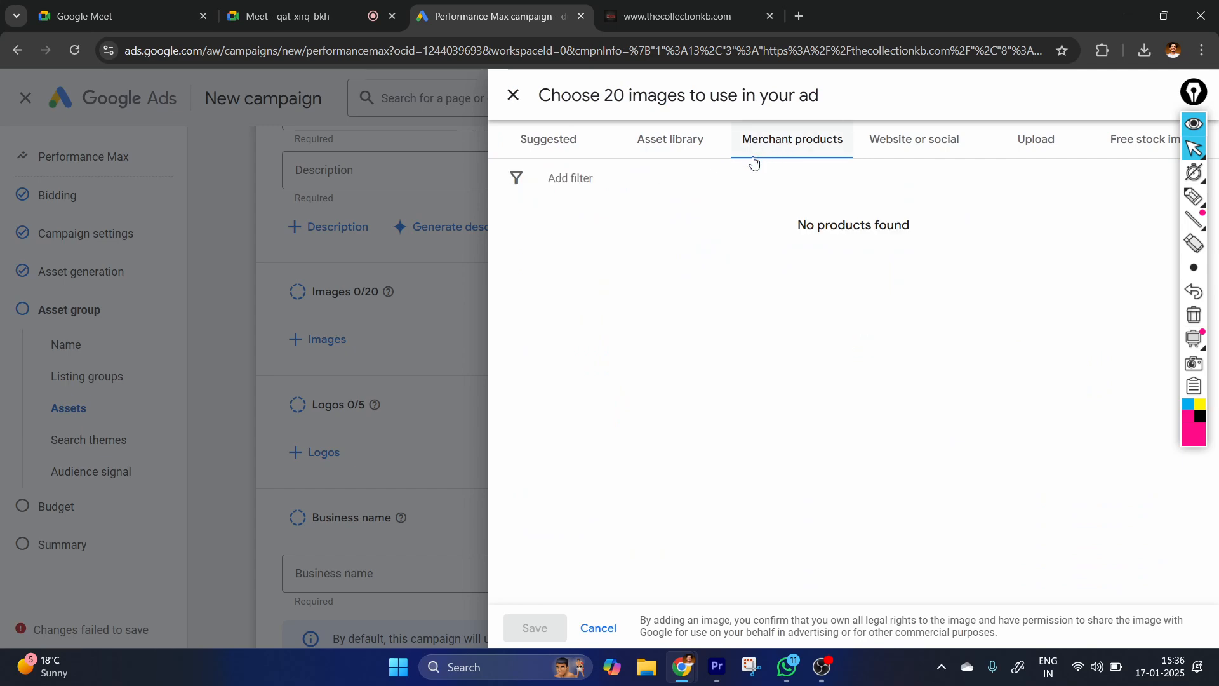
click(902, 141)
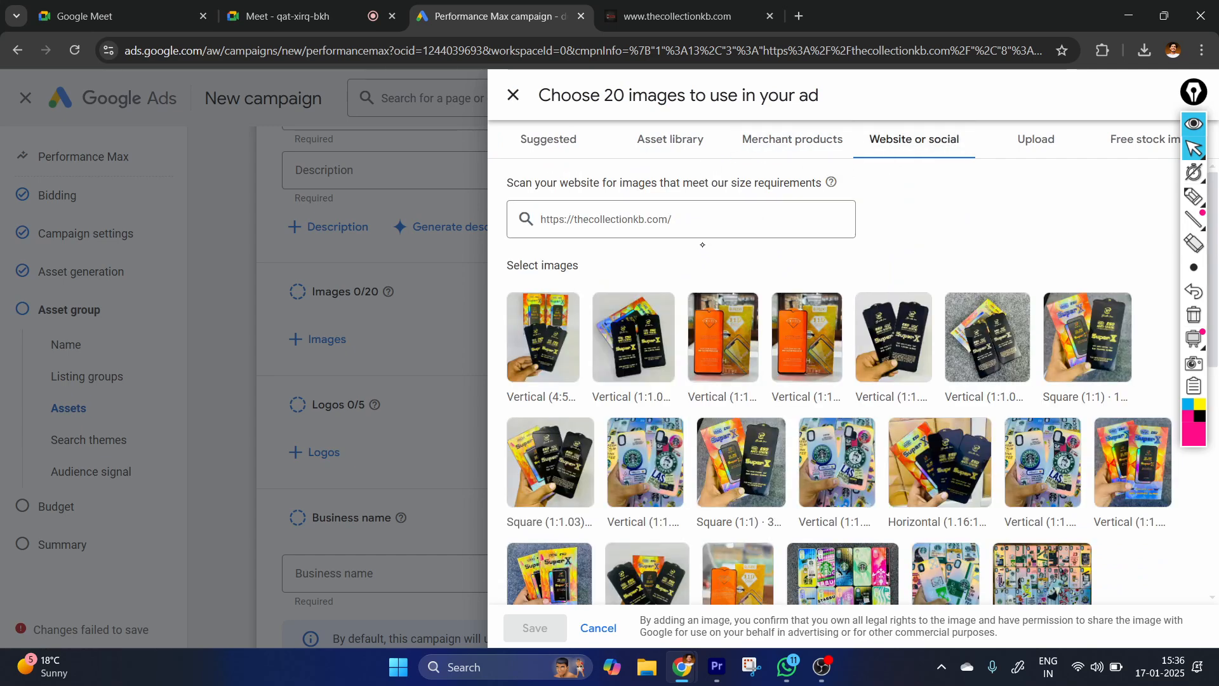
Upload four images from Downloads: share shopify products on facebook & instagram page, Evil Eye Anklets (1), the silver brooch and WhatsApp Image 2024-12-21 at 6.06.08 PM.
click(1035, 139)
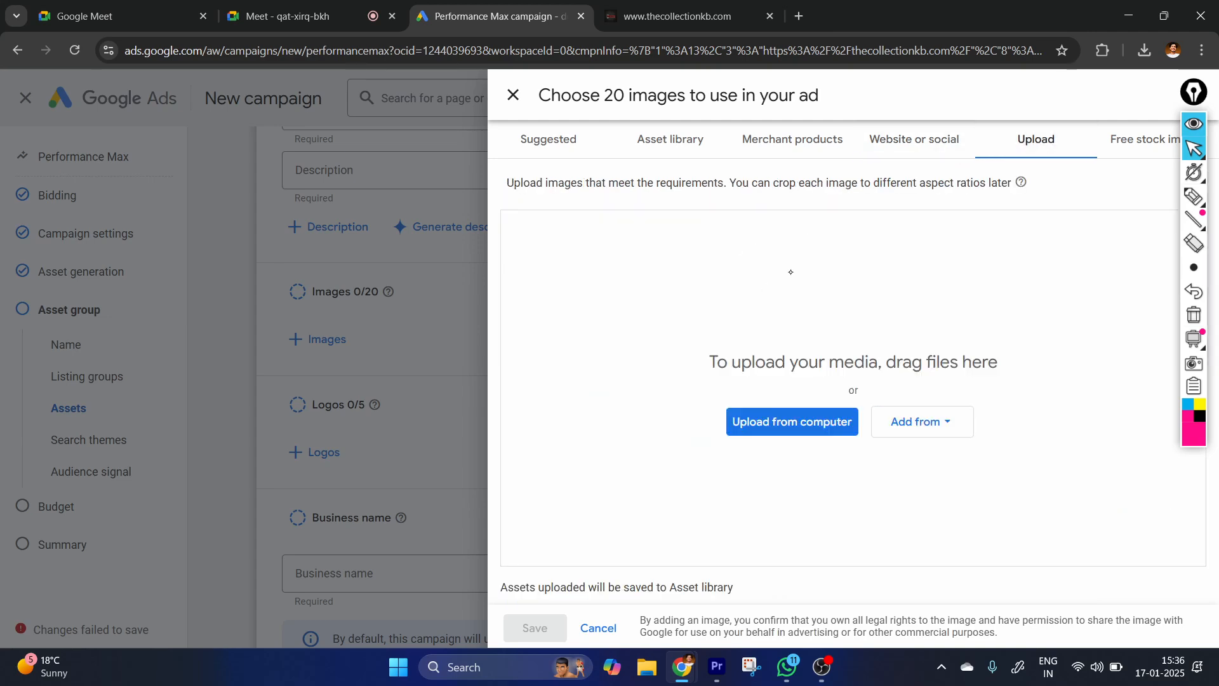
click(776, 430)
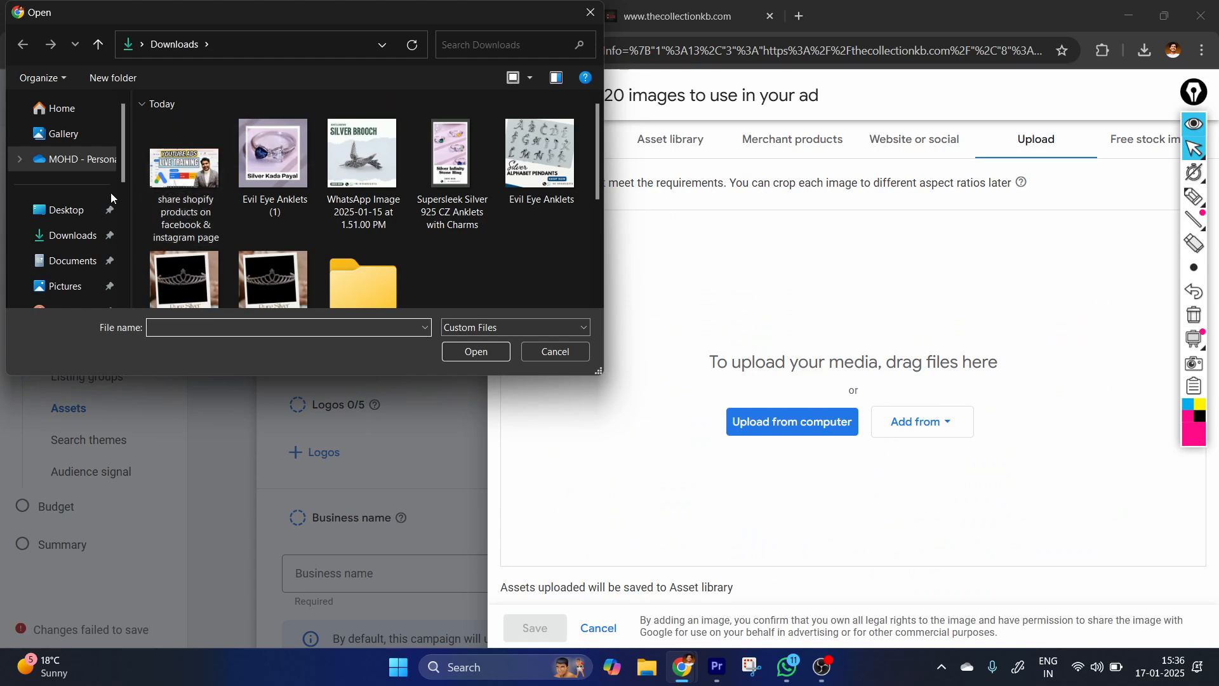
click(184, 167)
ctrl+click(274, 155)
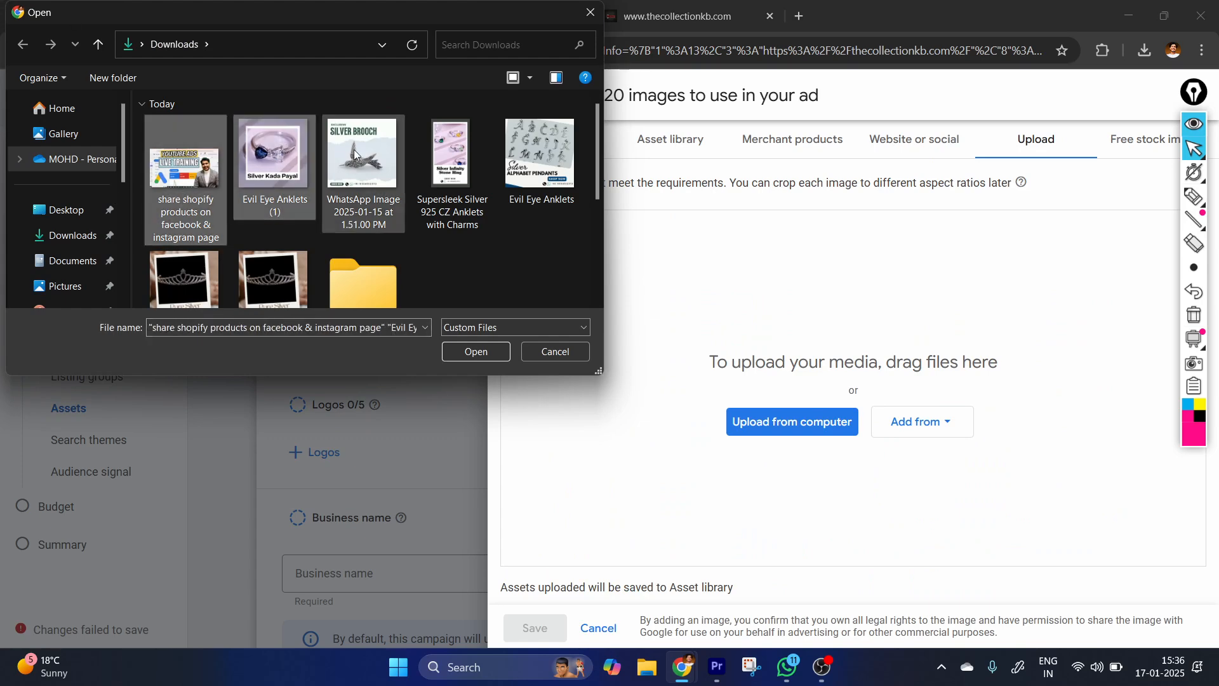
ctrl+click(362, 156)
ctrl+click(268, 277)
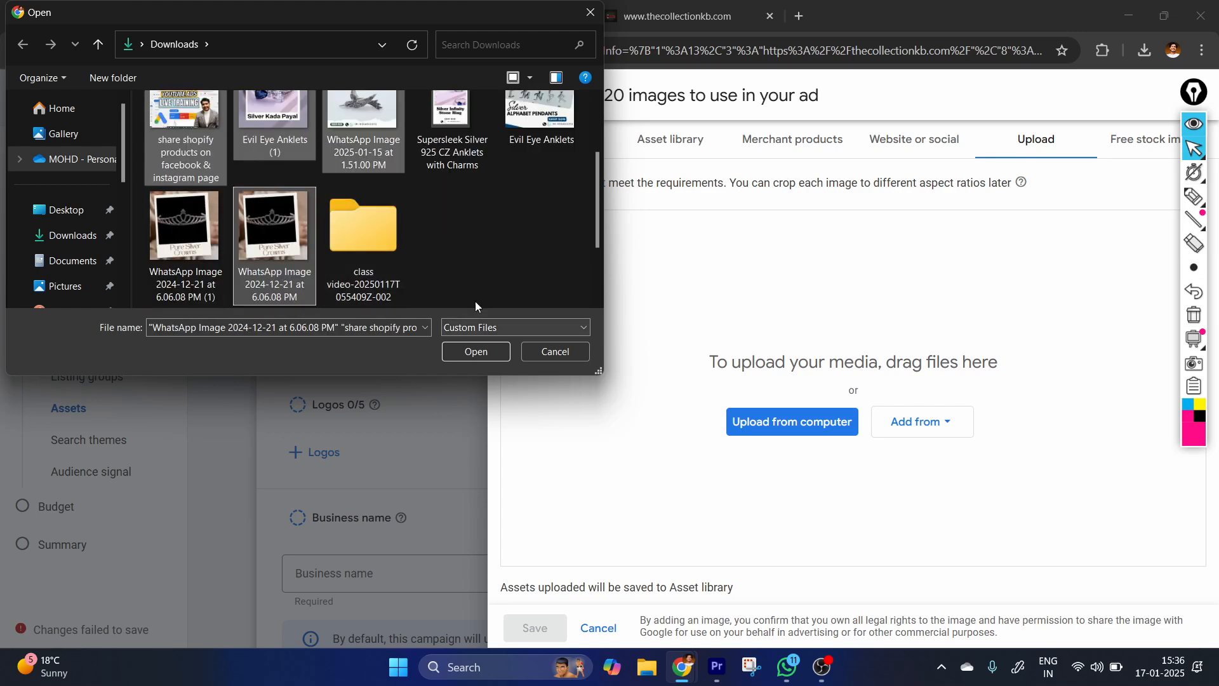
click(476, 352)
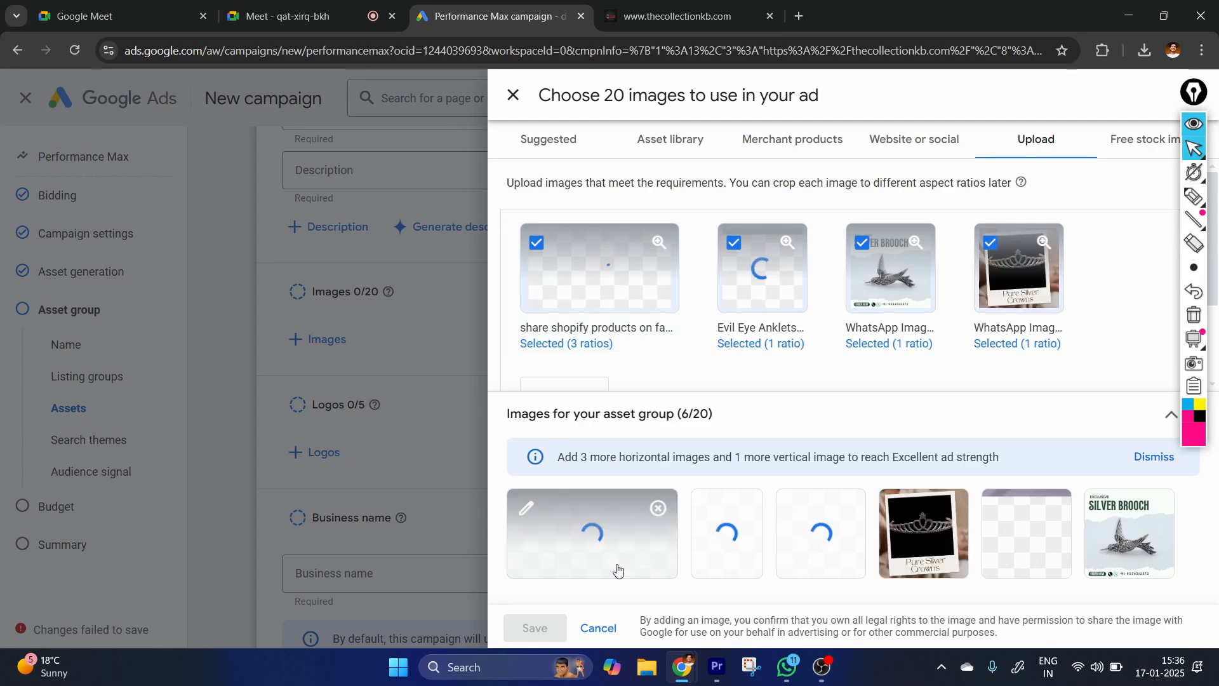
Accept the 1.91:1, 1:1 and 4:5 crops for the YouTube ads image and the 1:1 crop for Evil Eye Anklets (1), and save the images.
click(573, 555)
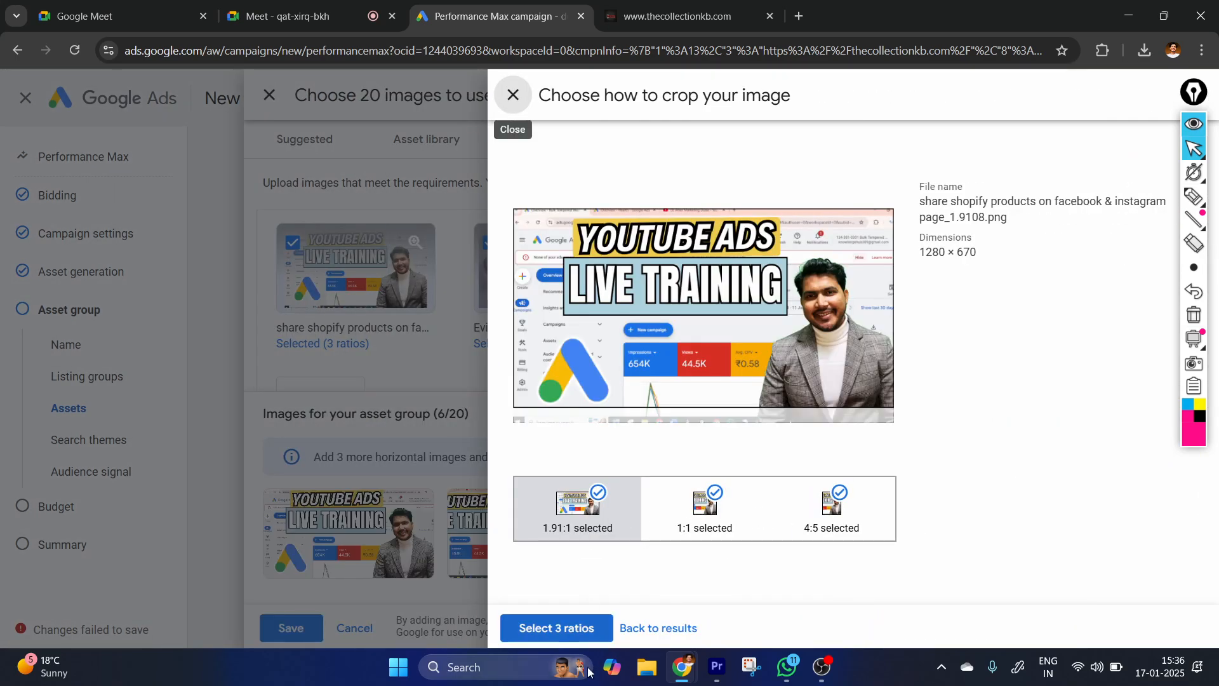
click(566, 625)
click(768, 288)
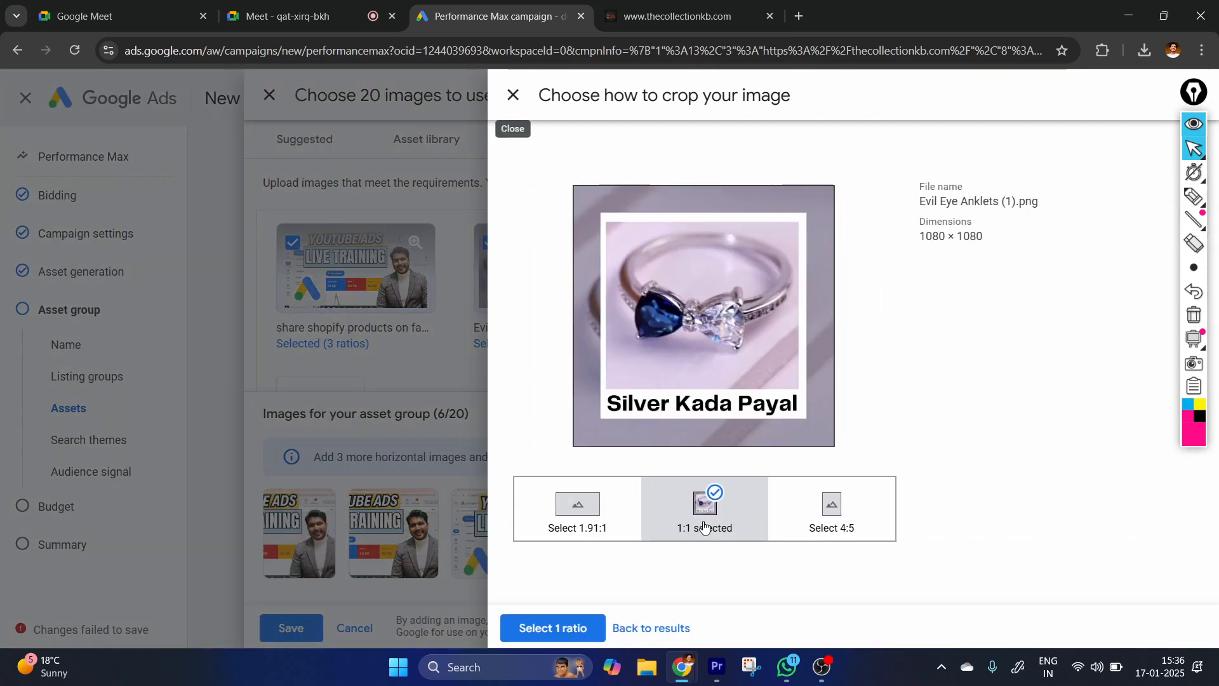
click(557, 630)
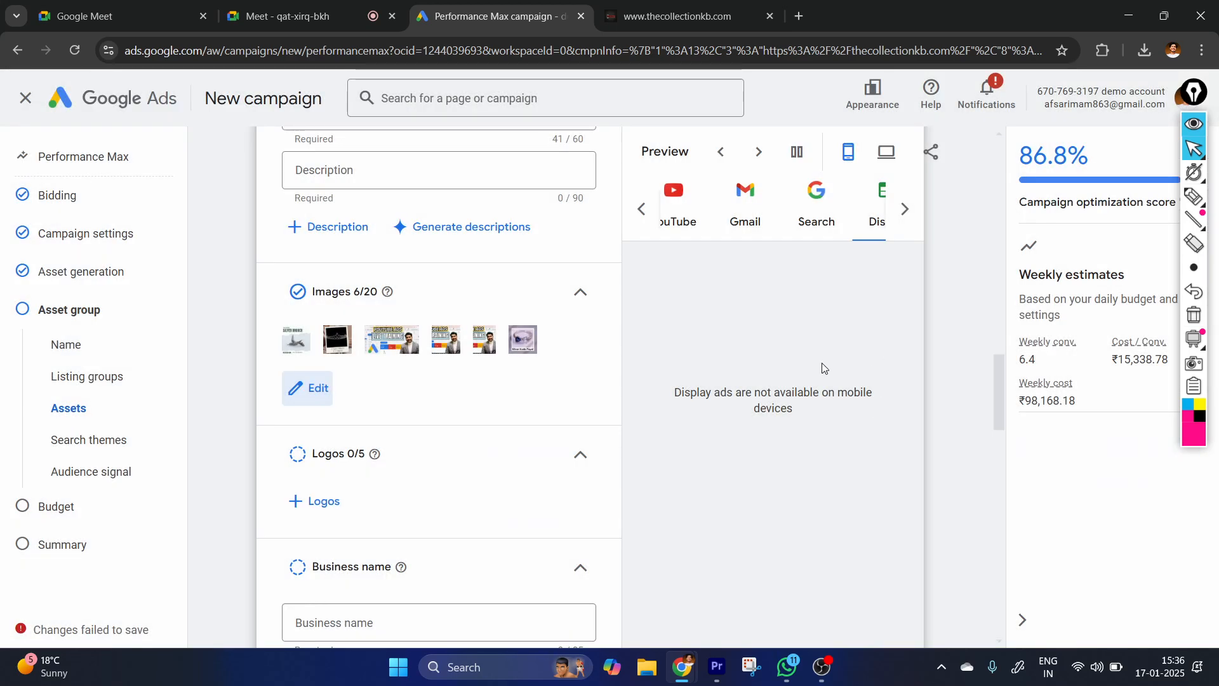
Add the suggested The Collection logo from the final URL to the asset group and save it.
scroll(373, 394, down, 2)
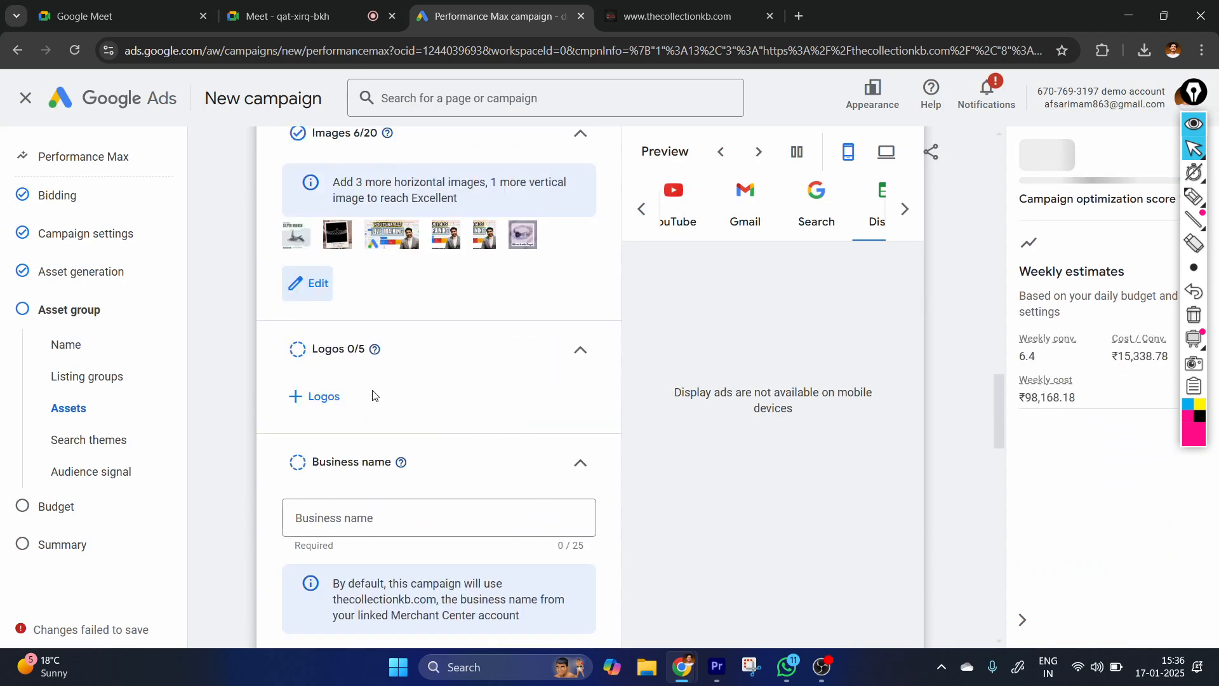
scroll(398, 248, up, 2)
scroll(344, 434, down, 2)
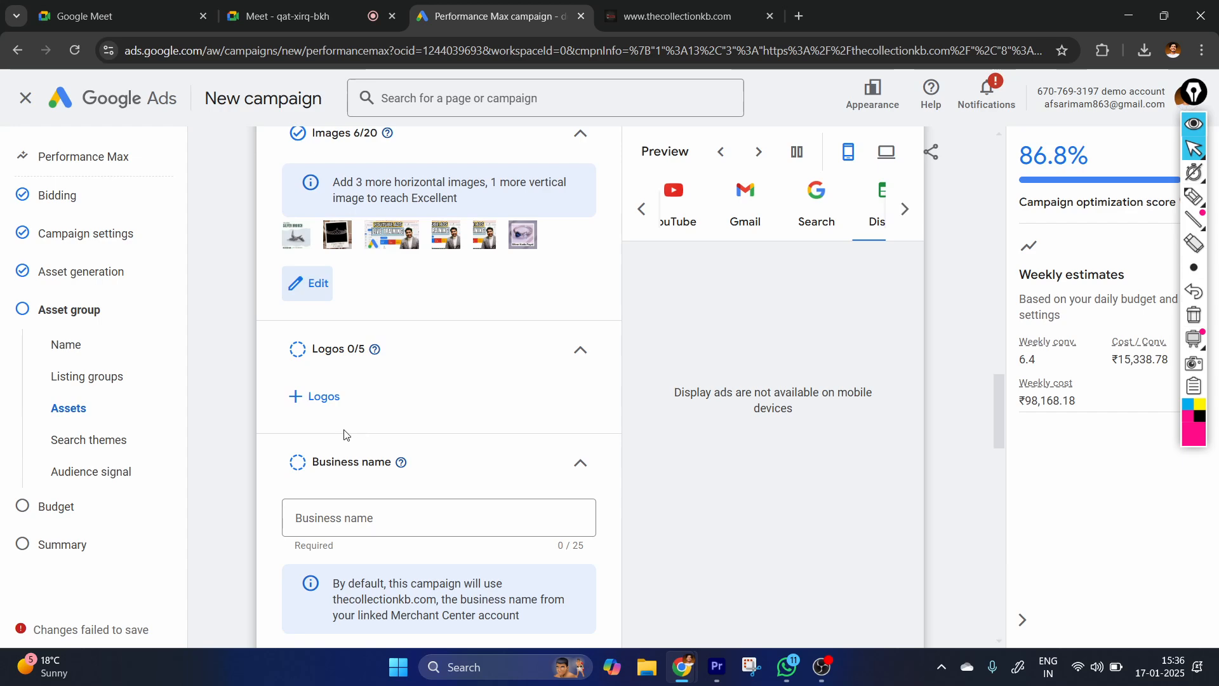
click(319, 403)
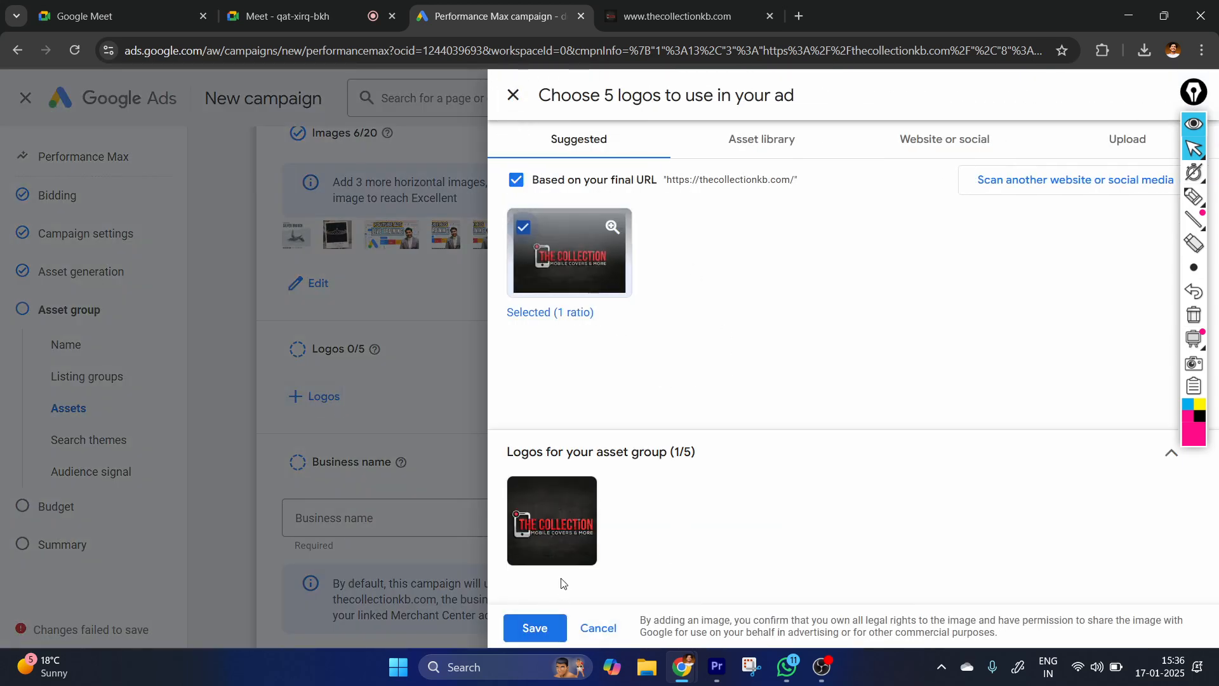
click(533, 629)
Enter "Afsar marketing dude" as the asset group's business name.
scroll(292, 441, down, 3)
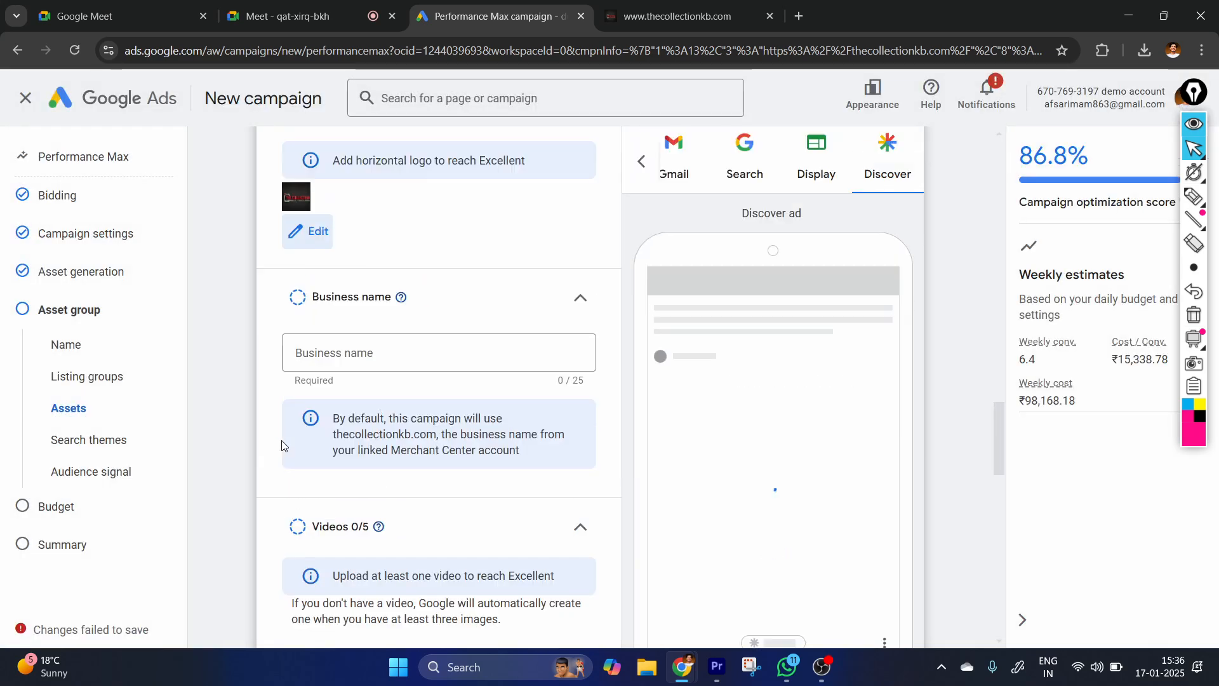
scroll(375, 350, down, 1)
click(359, 273)
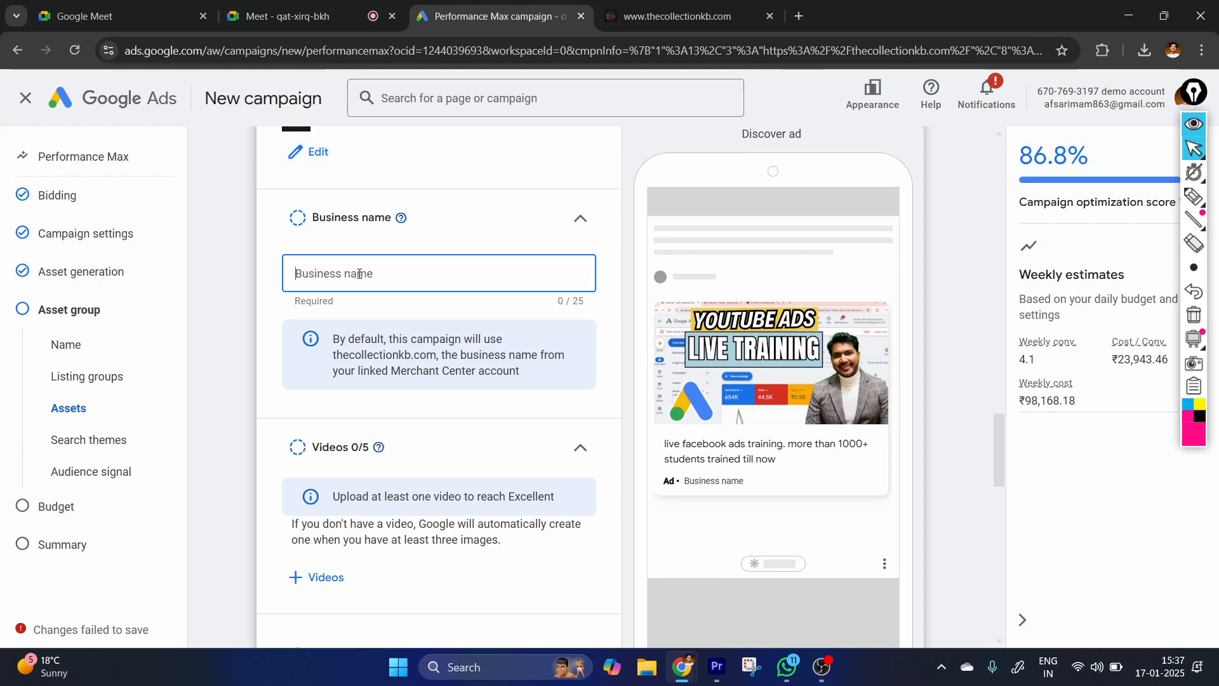
text(Afsar)
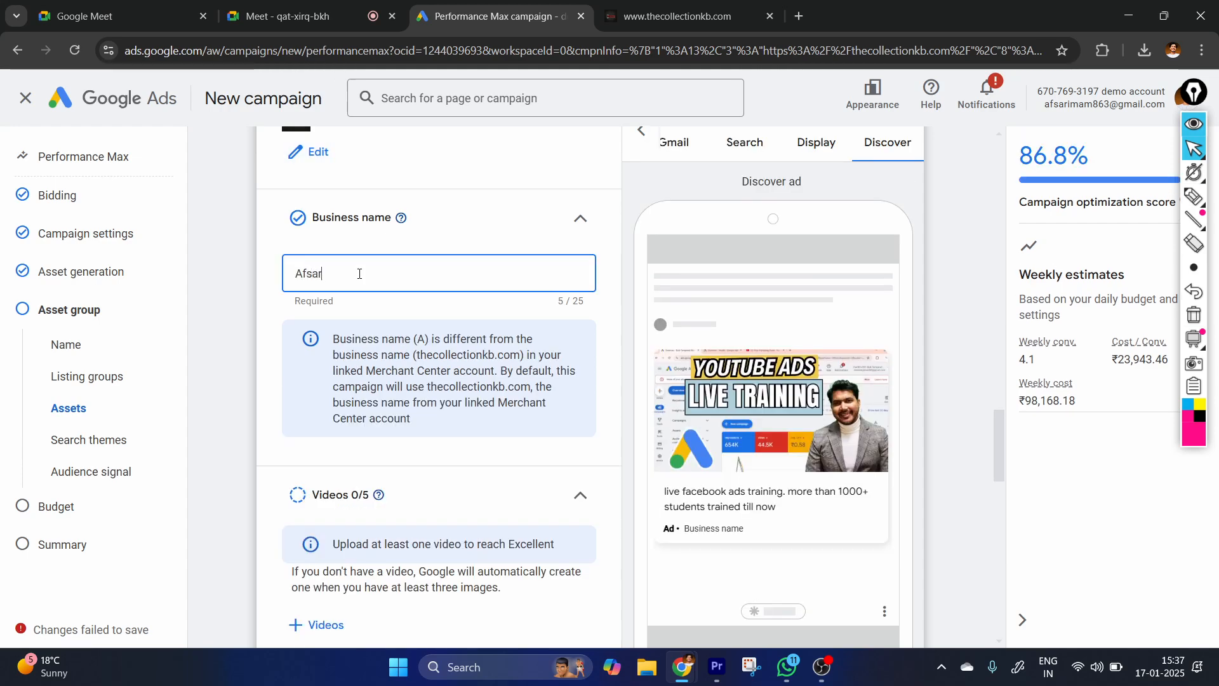
text( marketin)
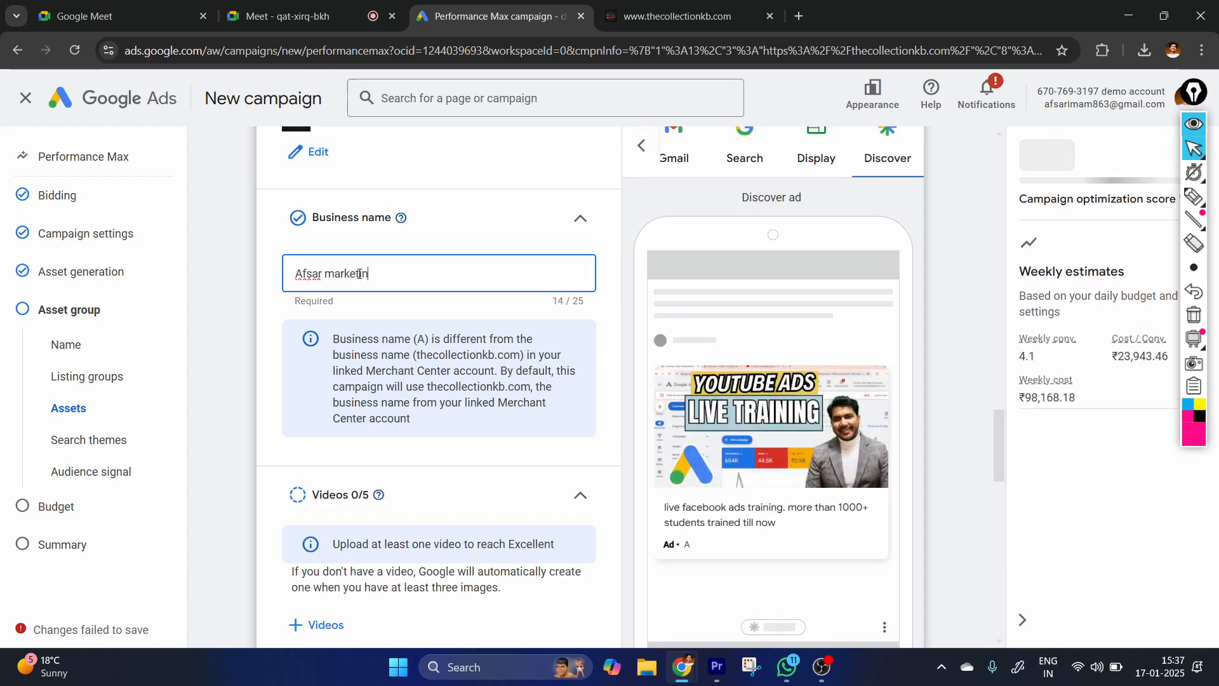
text(g dude)
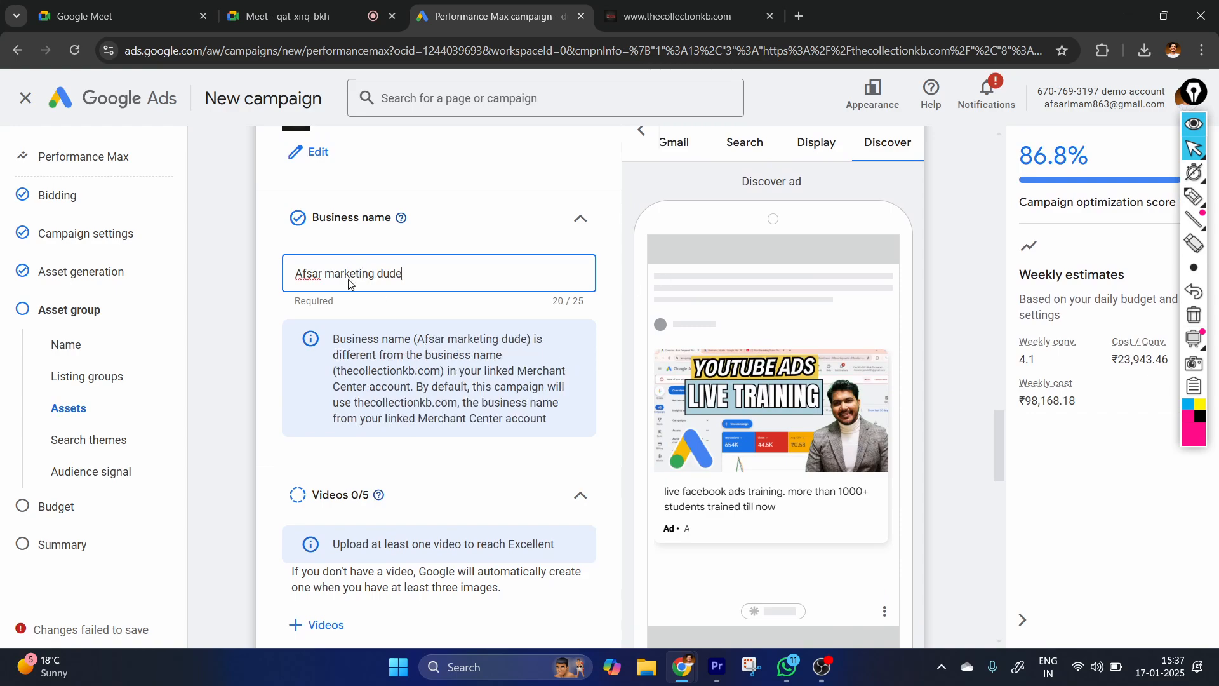
Add three asset library videos, the Learn Free Digital Marketing, Digital Marketing course and How to Design Standee ones, and save them.
scroll(409, 431, down, 2)
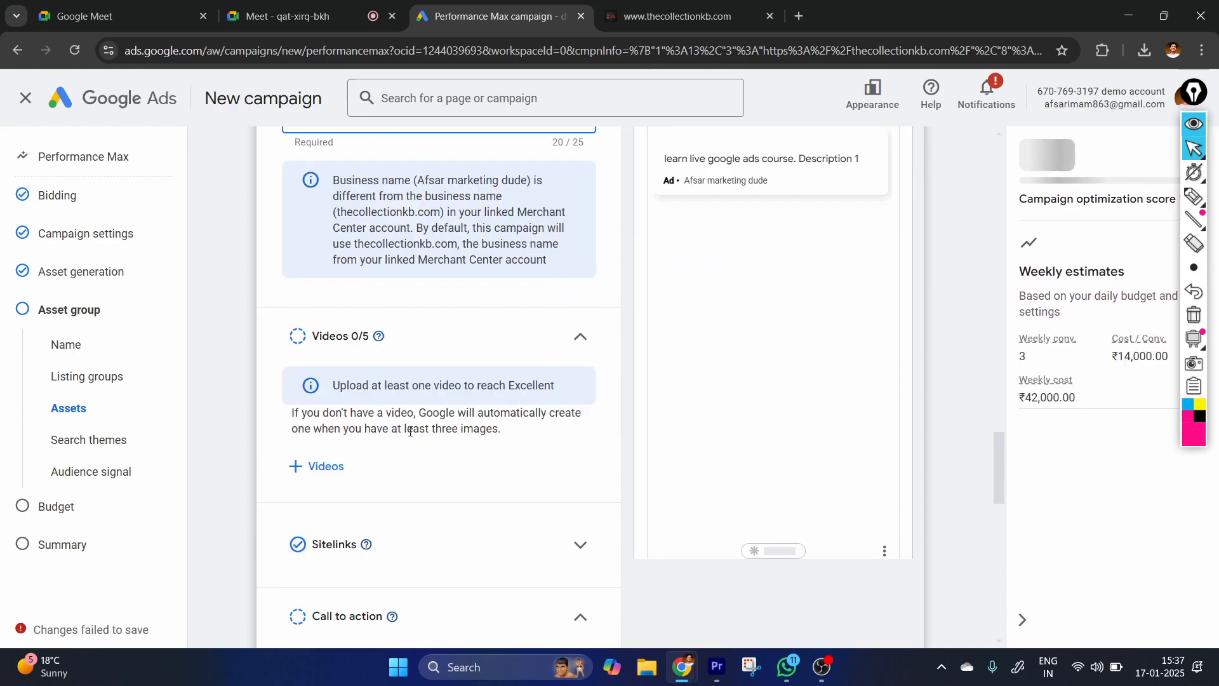
scroll(409, 432, down, 2)
click(317, 311)
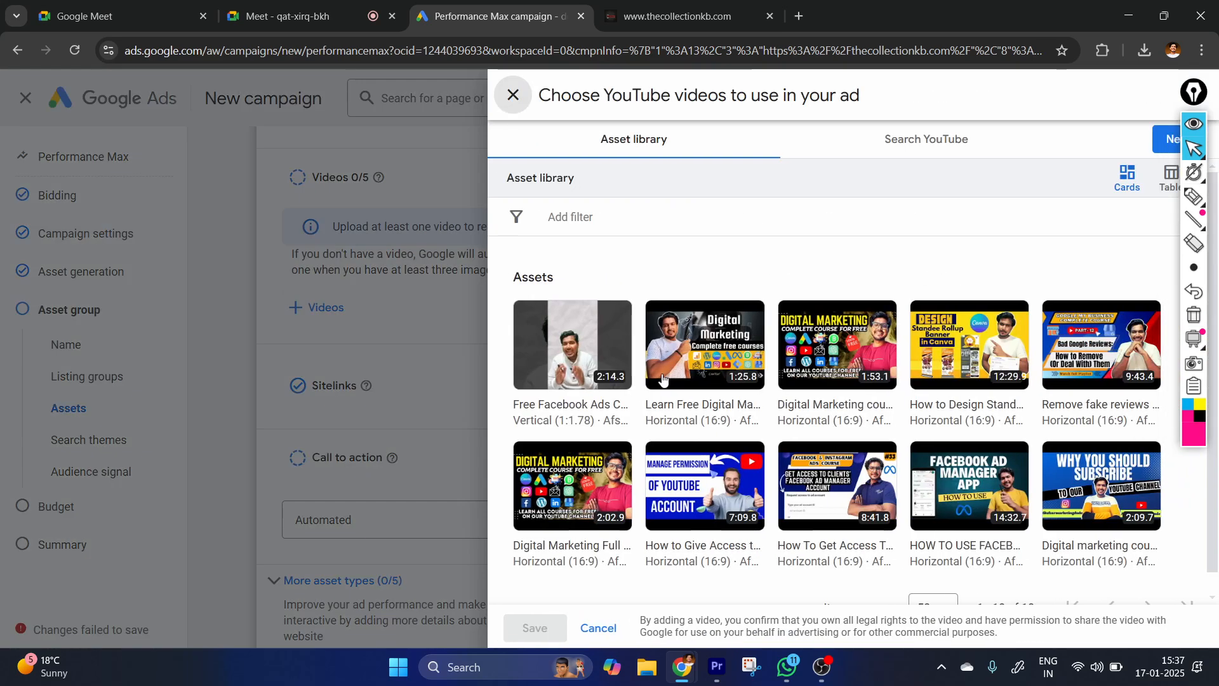
click(718, 364)
click(844, 358)
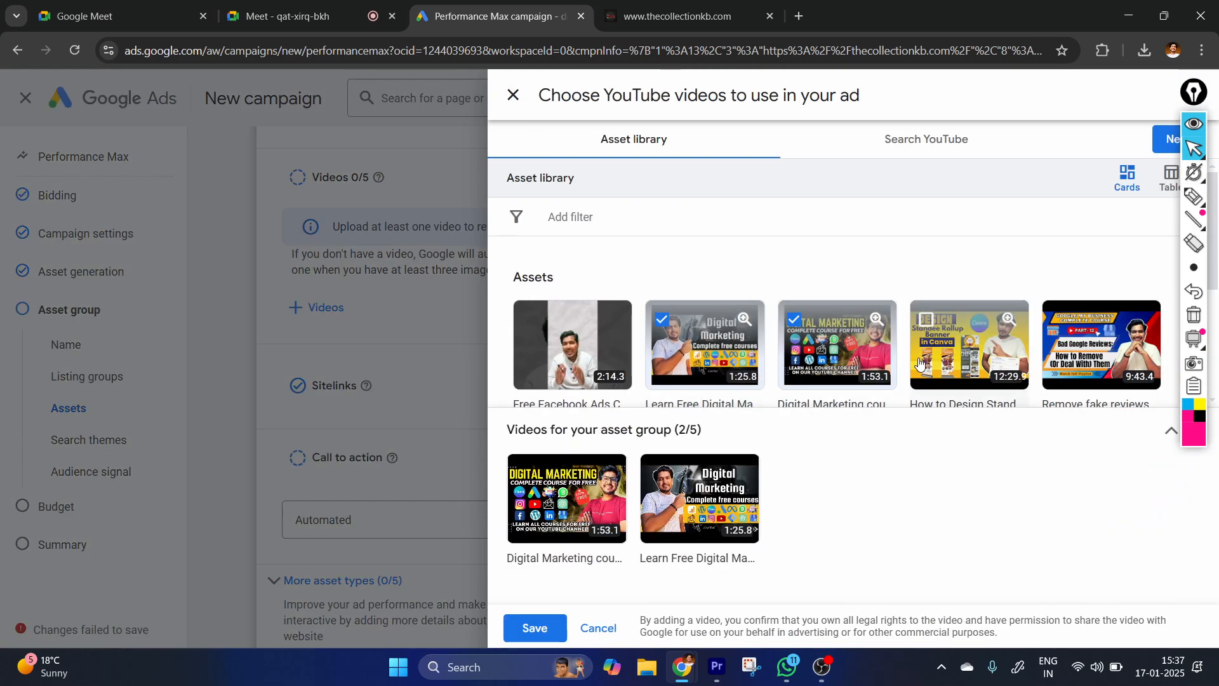
click(971, 356)
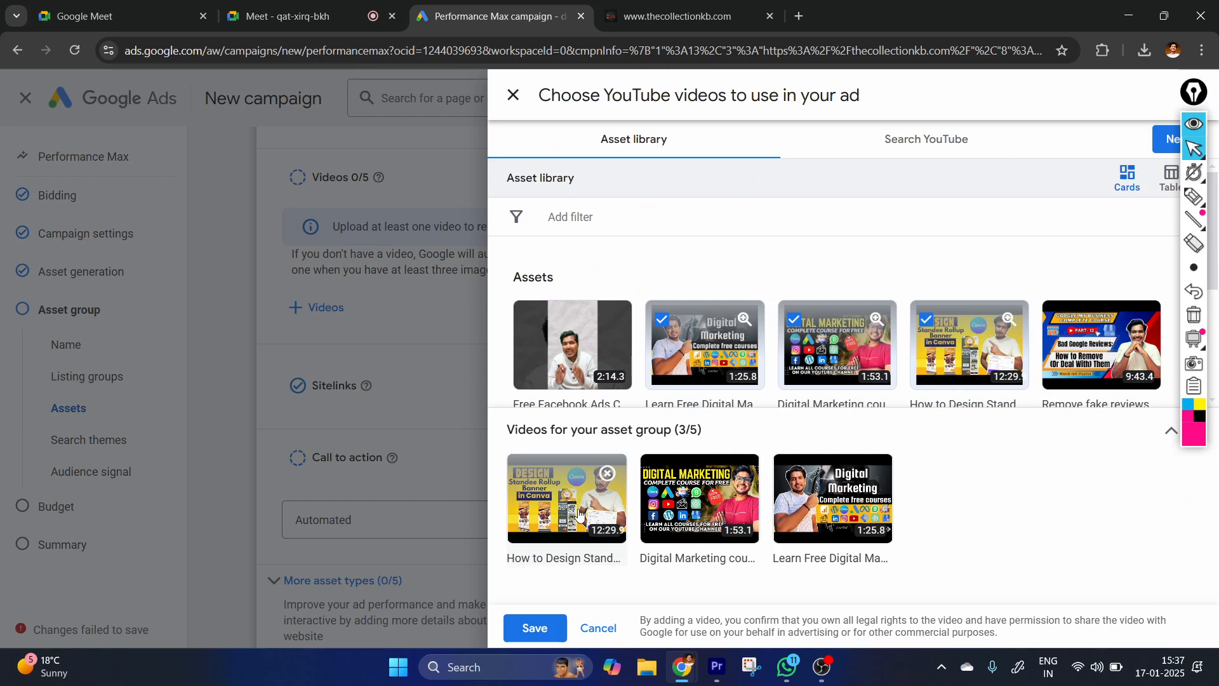
click(531, 627)
Expand the sitelinks section and annotate over it with circled handwritten notes and an arrow leading to "Review".
scroll(471, 427, down, 2)
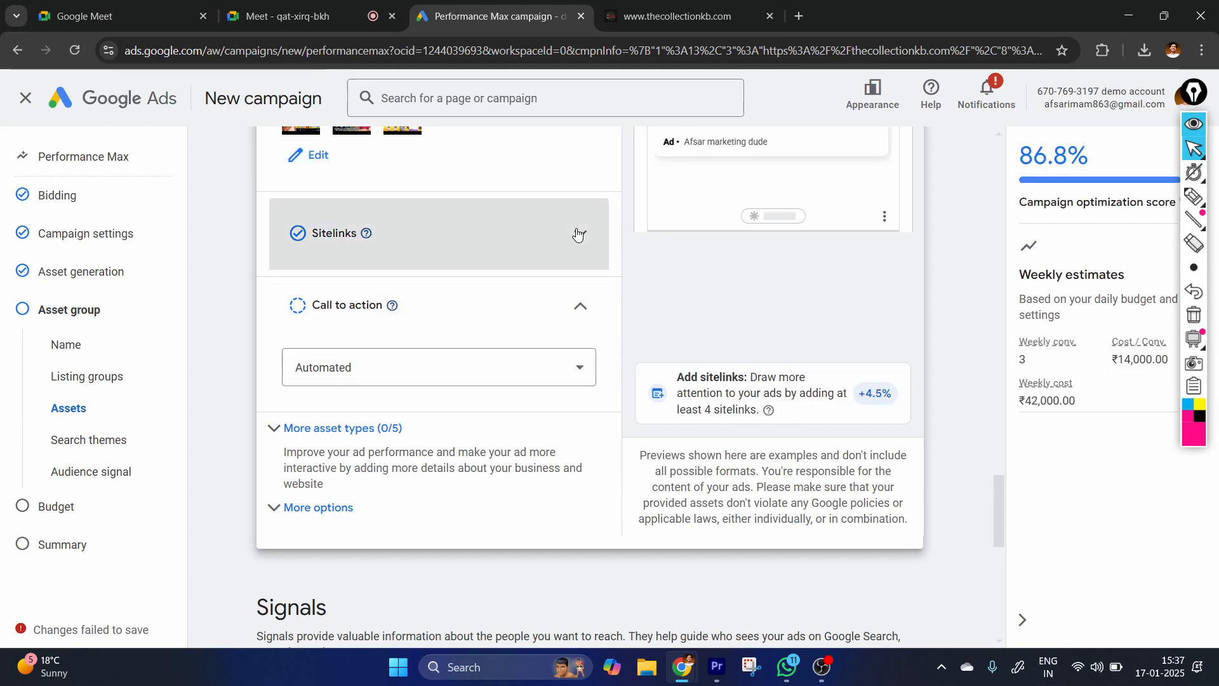
click(575, 232)
click(1193, 197)
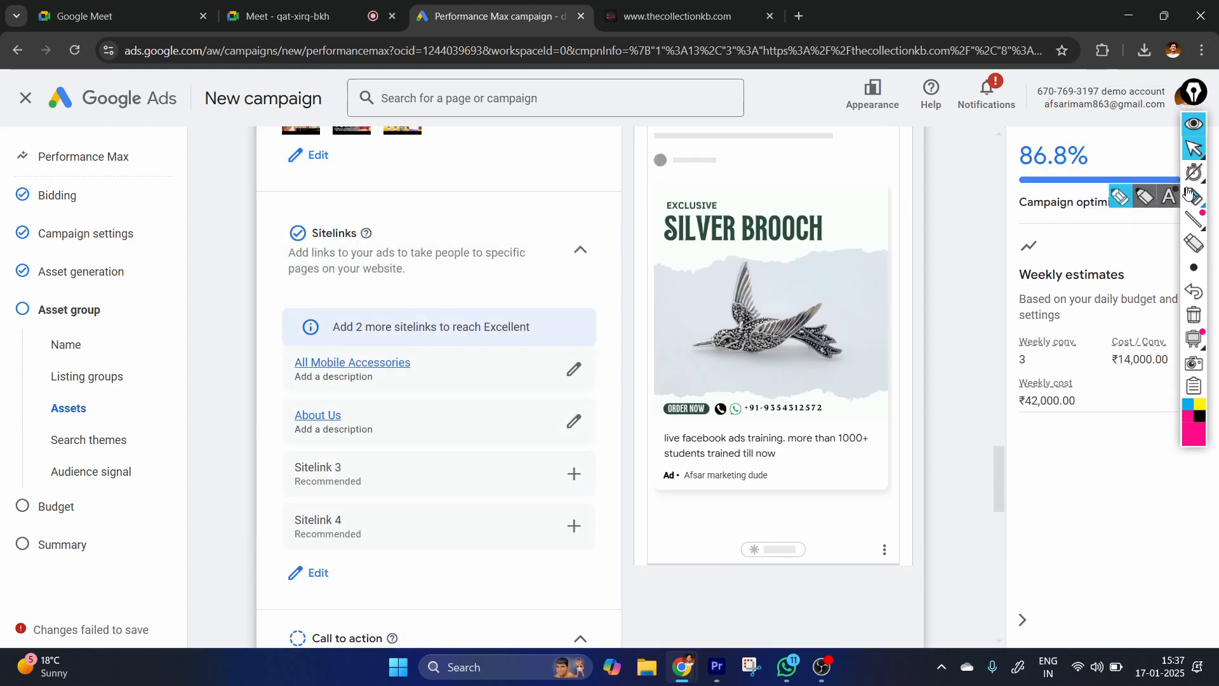
mouse_move(425, 395)
mouse_down()
mouse_move(646, 346)
mouse_move(625, 359)
mouse_up()
mouse_move(430, 444)
mouse_down()
mouse_move(667, 280)
mouse_move(584, 426)
mouse_move(522, 459)
mouse_up()
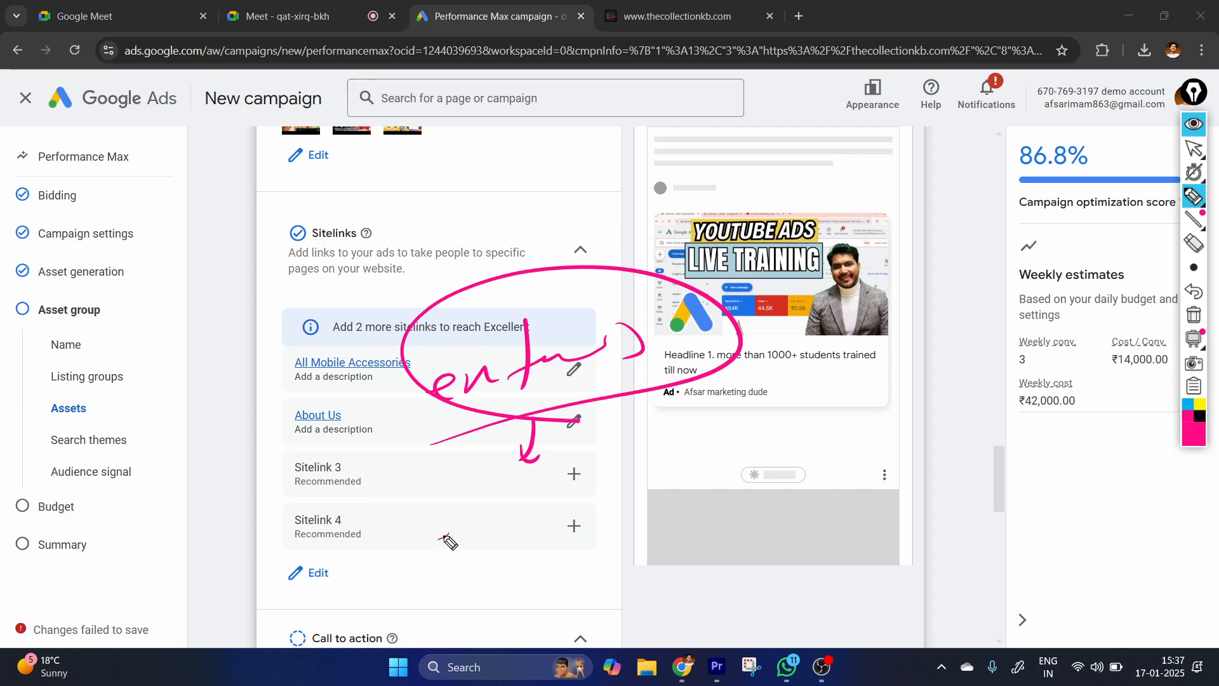
mouse_move(449, 529)
mouse_down()
mouse_move(574, 508)
mouse_move(403, 475)
mouse_up()
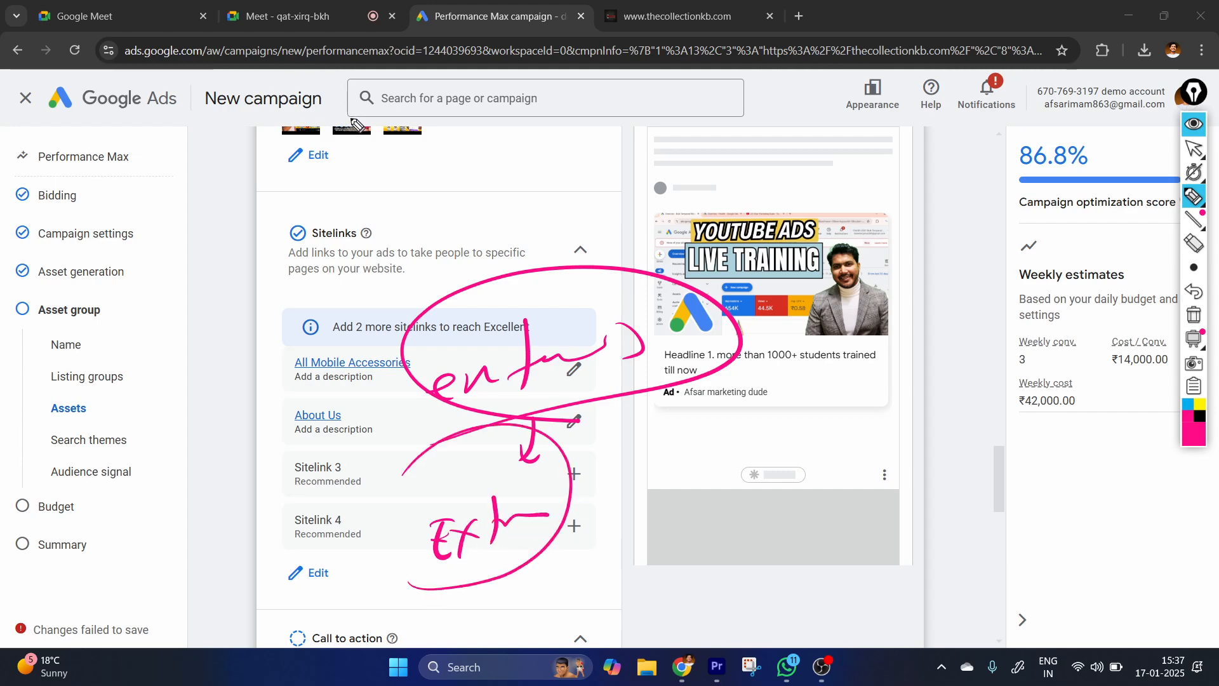
mouse_move(539, 546)
mouse_down()
mouse_move(603, 566)
mouse_move(579, 581)
mouse_up()
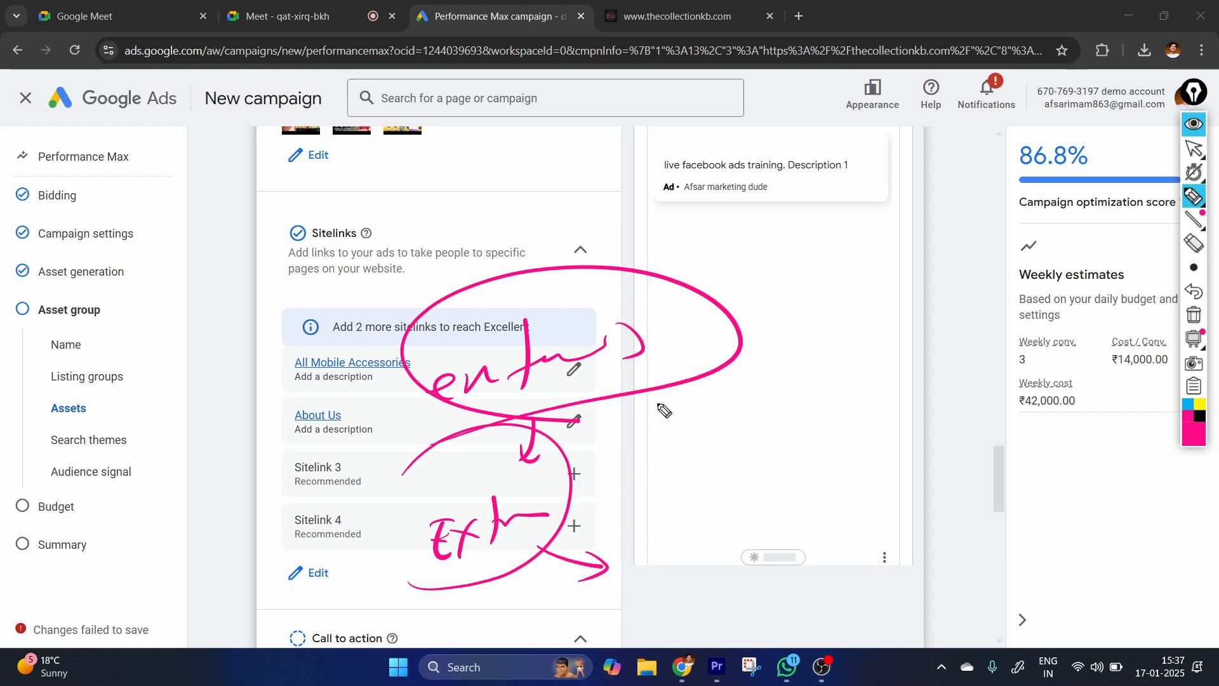
mouse_move(652, 574)
mouse_down()
mouse_move(737, 537)
mouse_move(803, 526)
mouse_up()
click(755, 496)
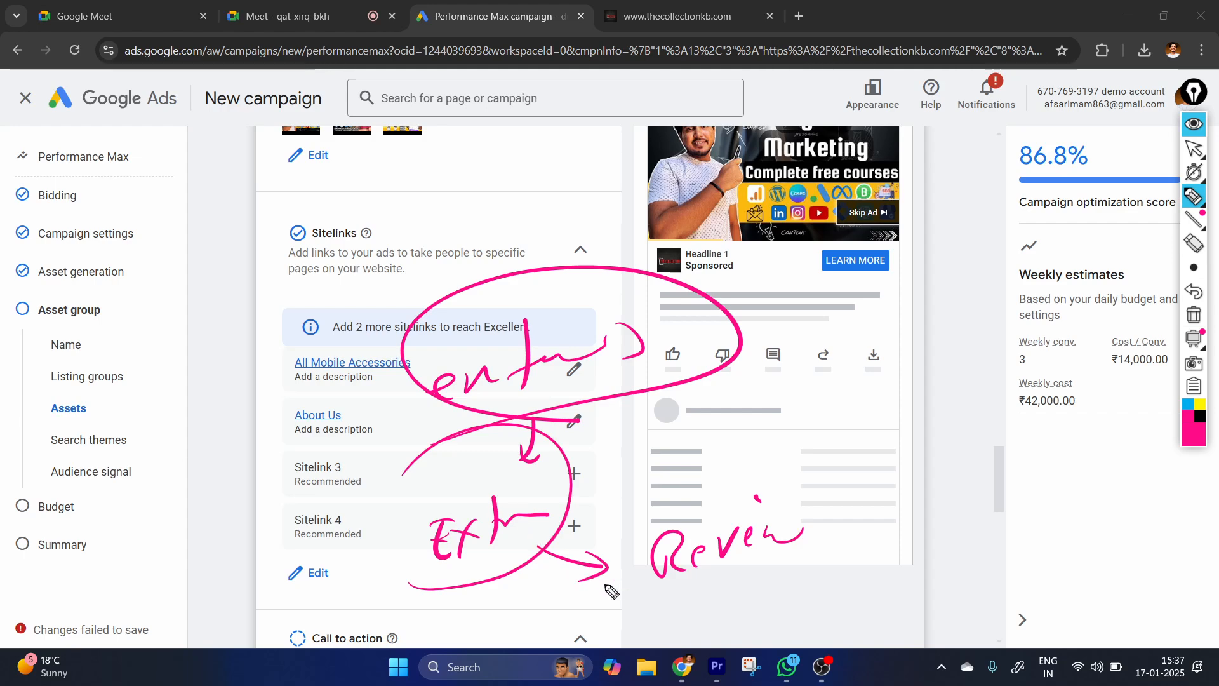
mouse_move(621, 622)
mouse_down()
mouse_move(642, 594)
mouse_move(663, 614)
mouse_move(704, 603)
mouse_up()
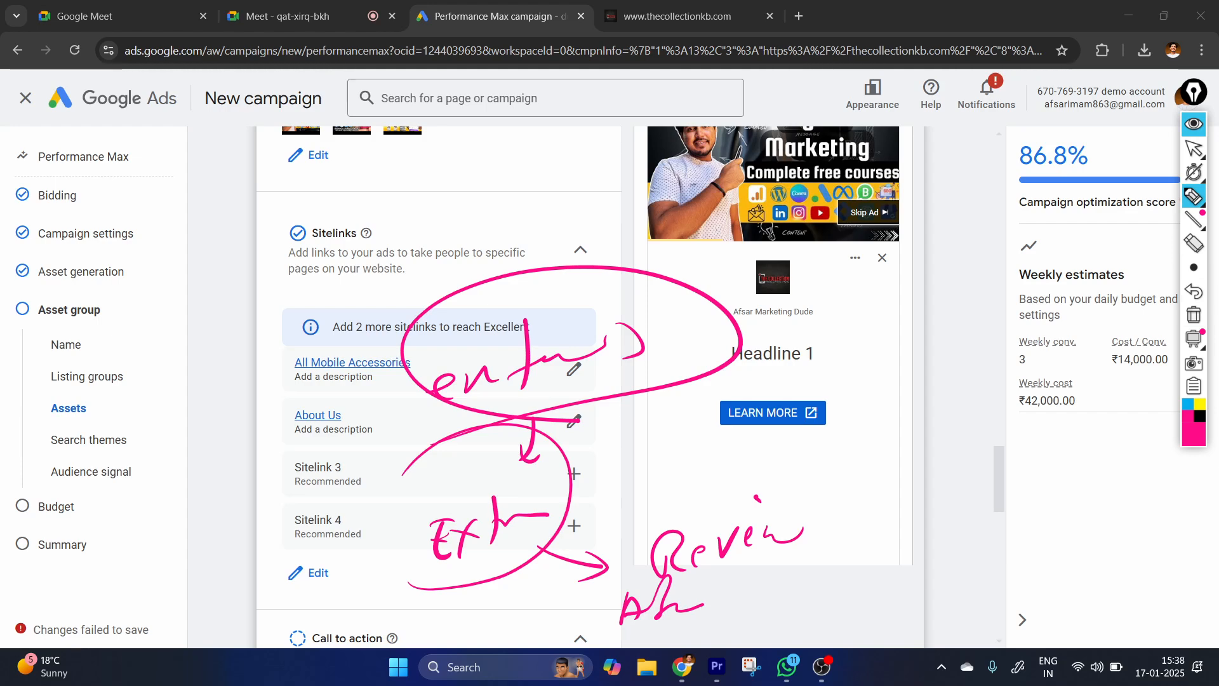
Stop drawing and clear all handwritten annotations from the screen.
click(1194, 149)
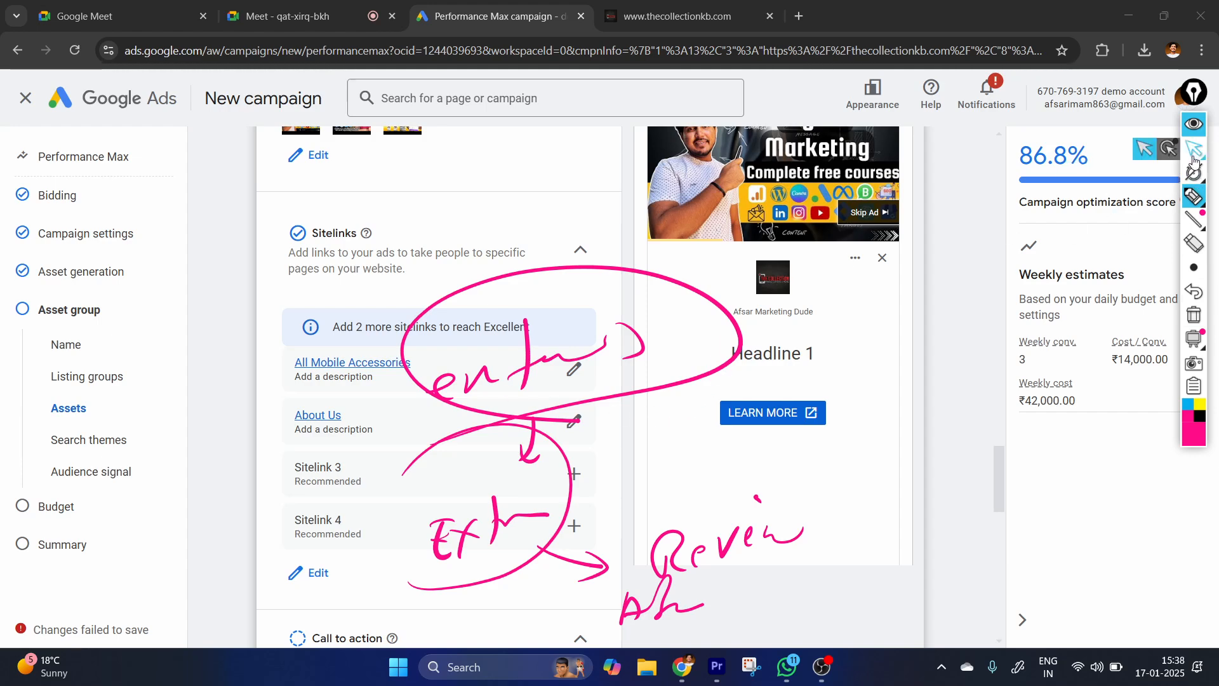
click(1200, 314)
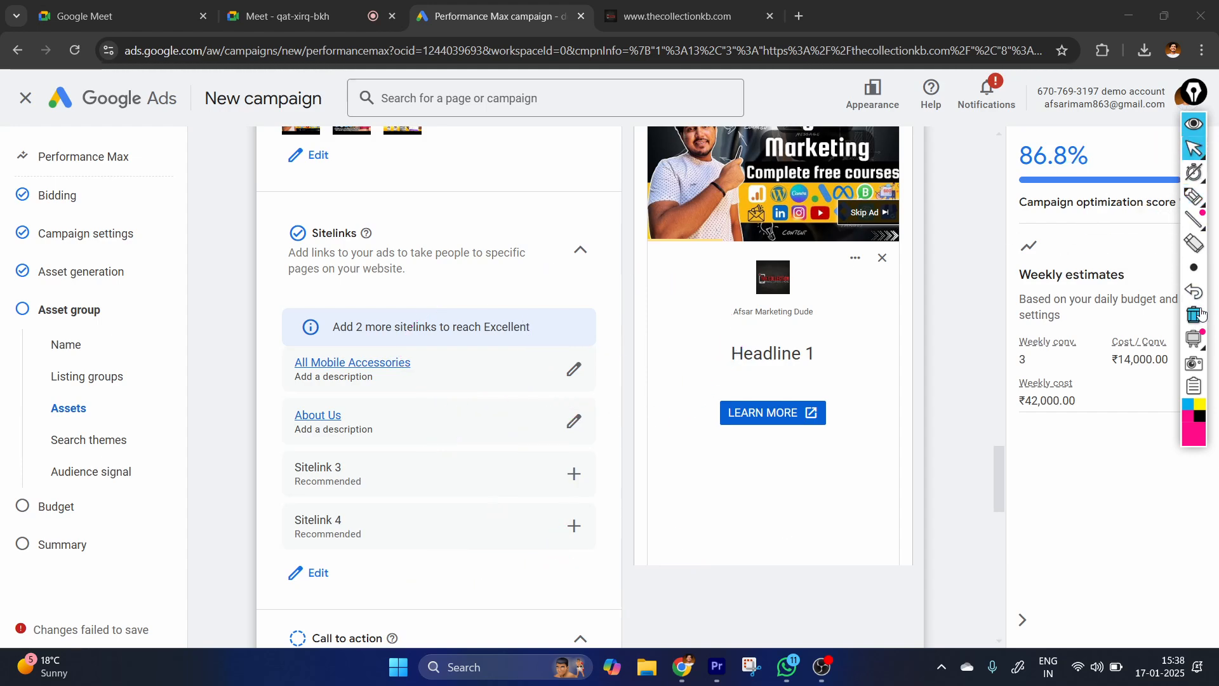
click(391, 389)
Set the asset group's call to action to Learn more.
scroll(391, 389, down, 5)
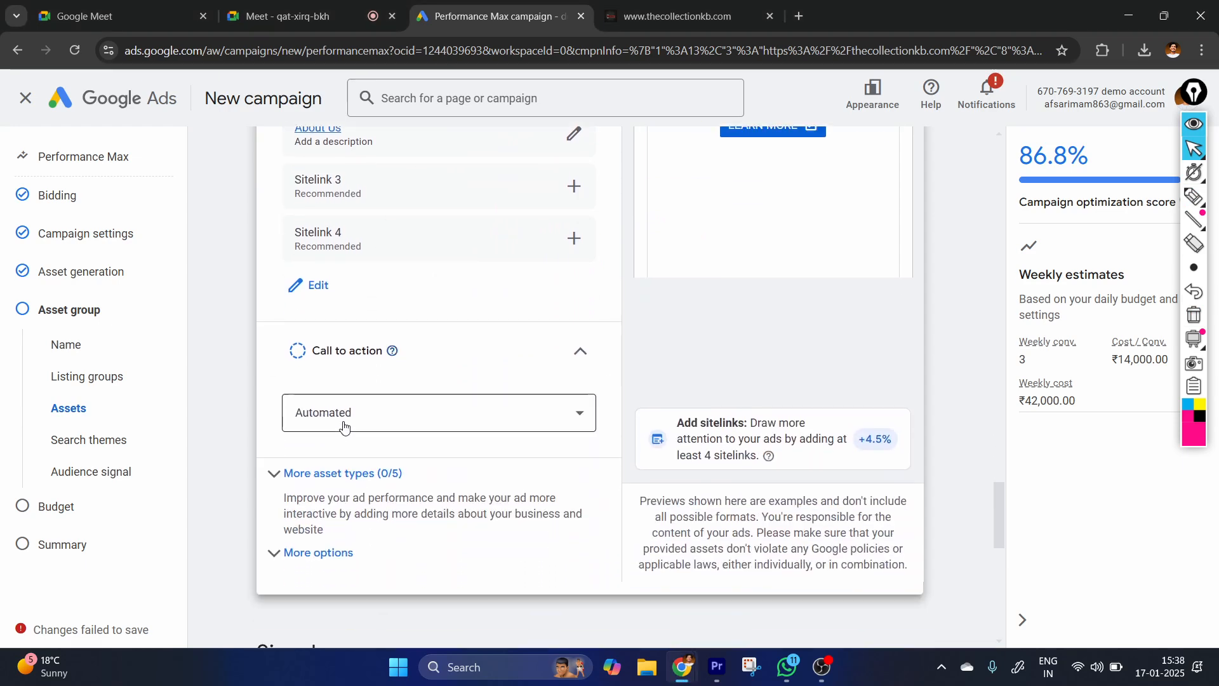
click(362, 421)
click(382, 422)
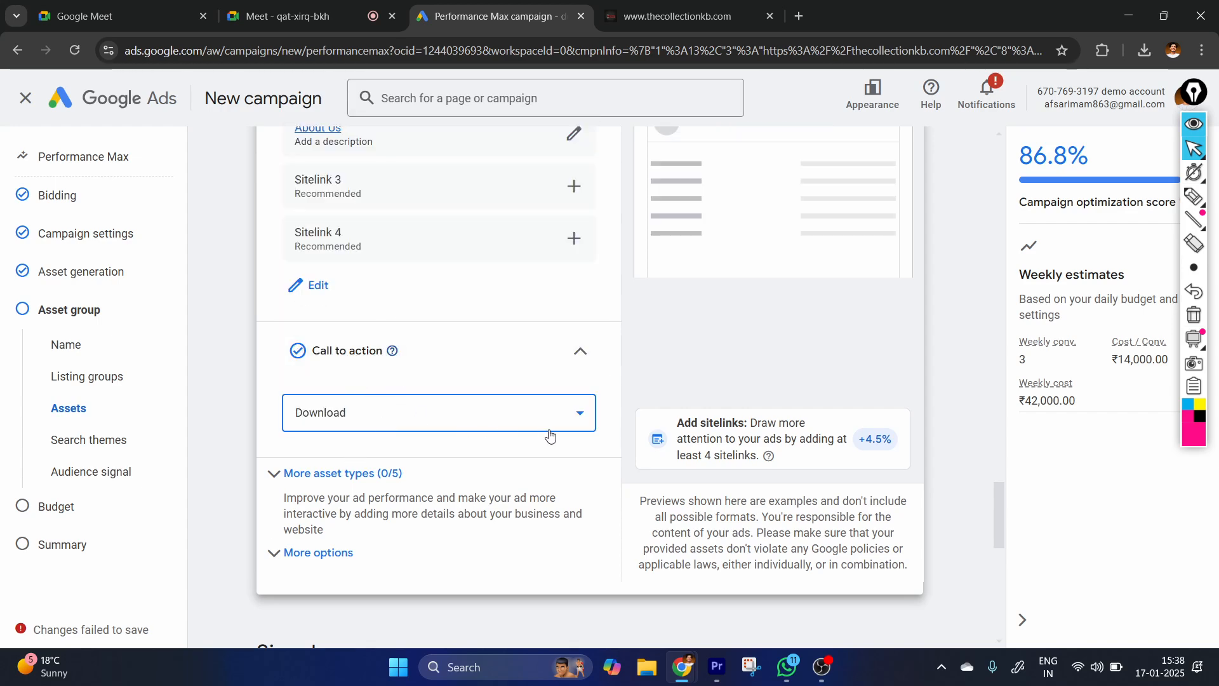
click(579, 413)
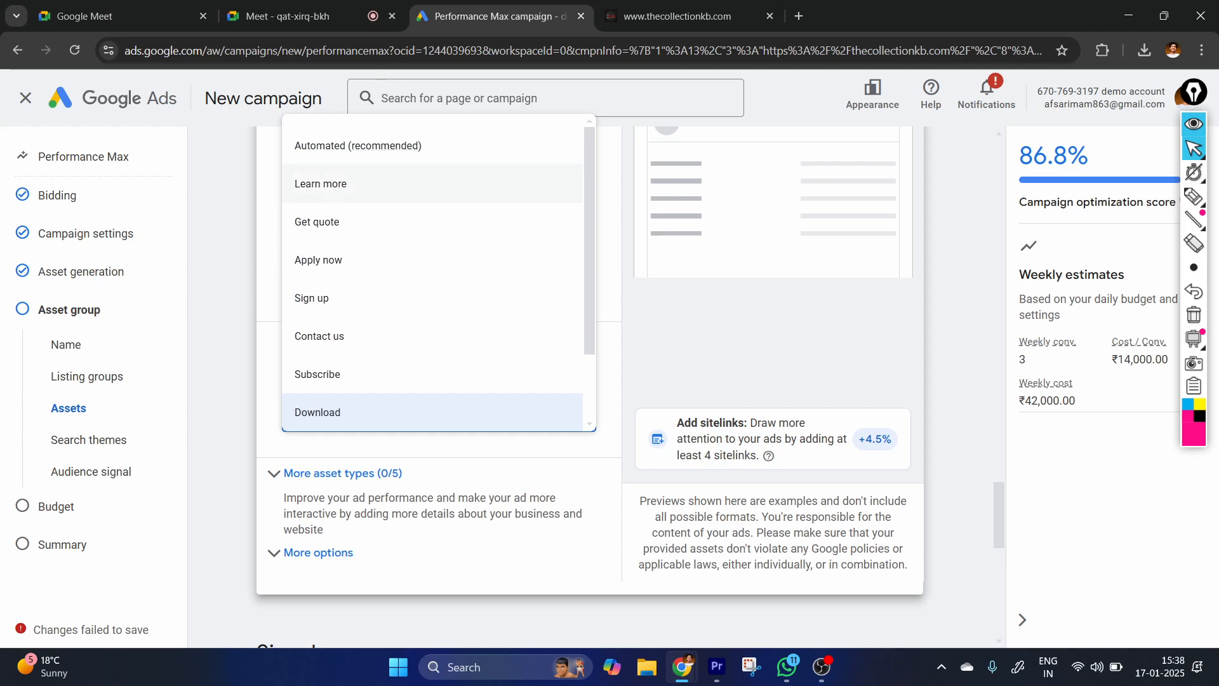
click(321, 183)
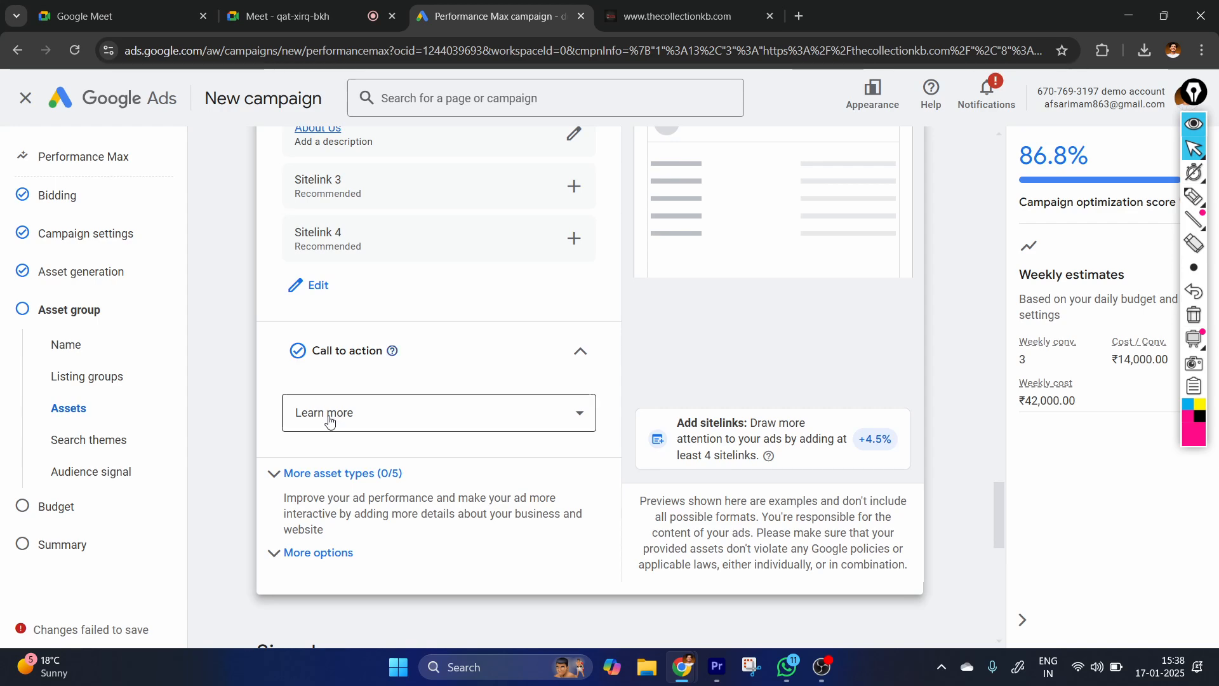
Examine the YouTube ad previews, including how the videos, logo, headline and call-to-action button are laid out.
scroll(438, 413, up, 2)
scroll(634, 351, up, 6)
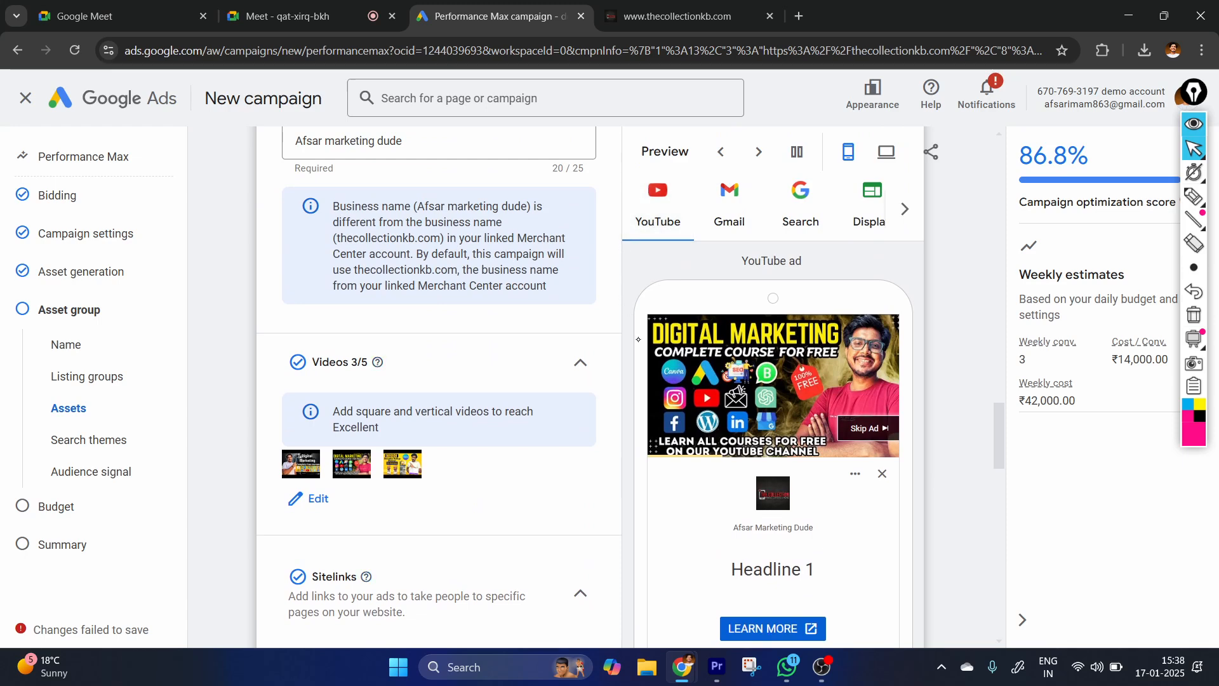
scroll(786, 460, down, 1)
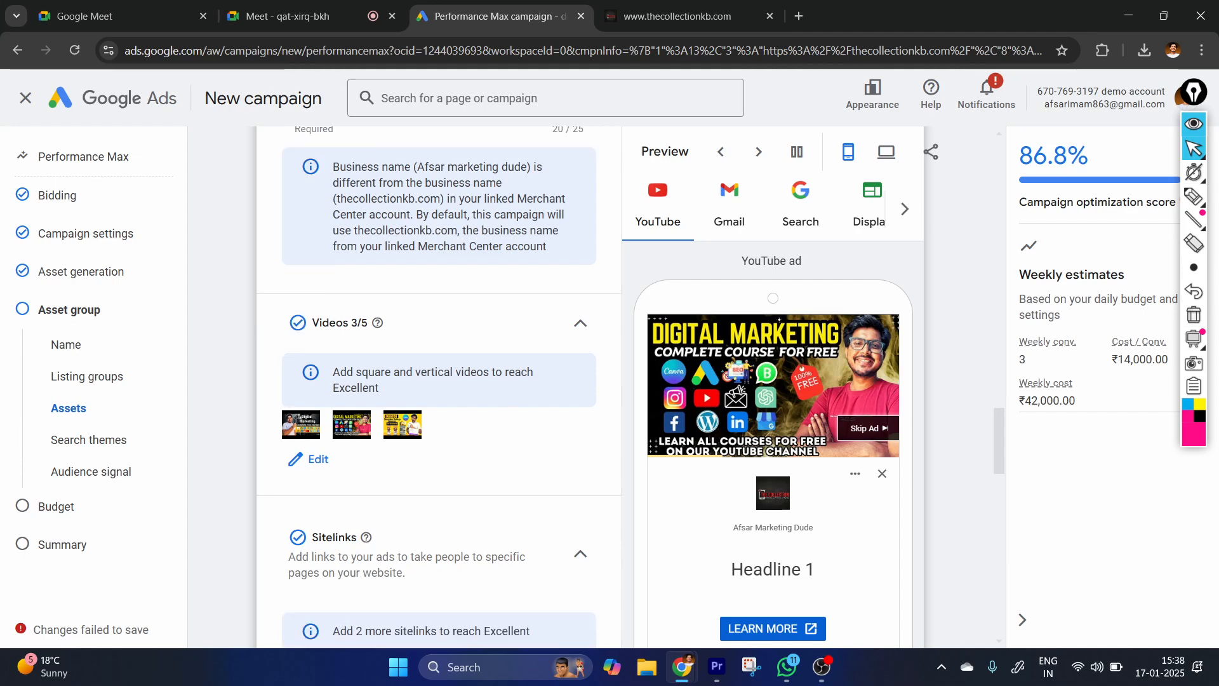
scroll(767, 280, down, 2)
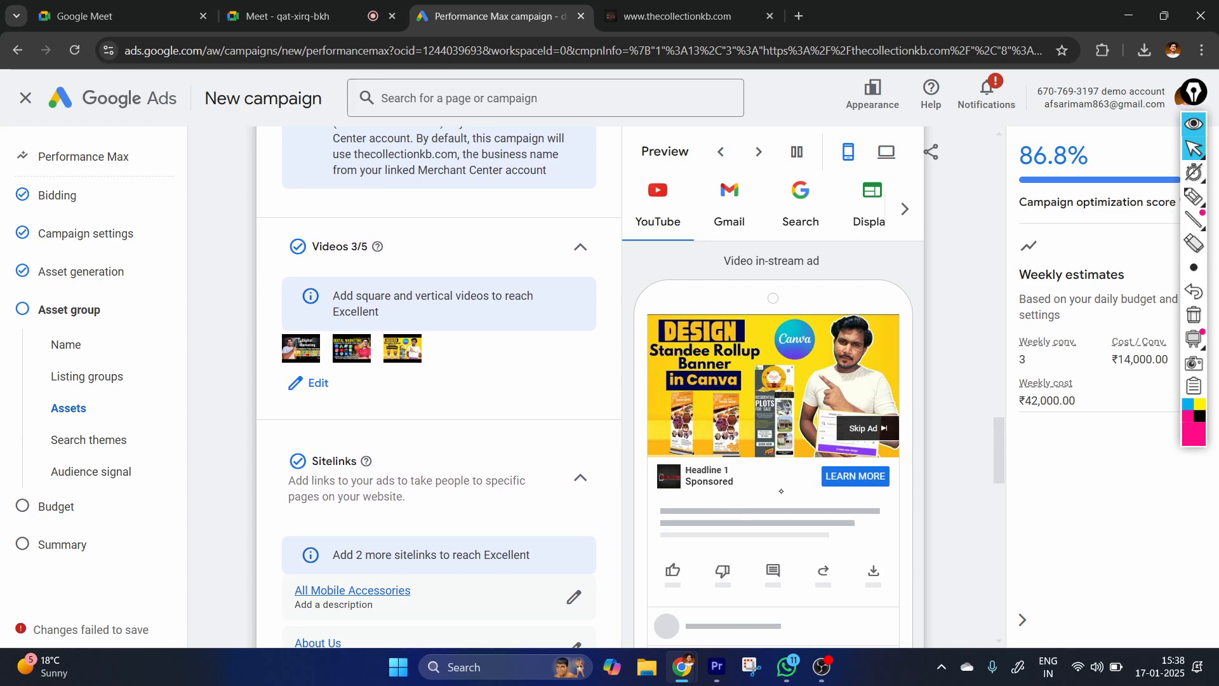
scroll(781, 490, down, 1)
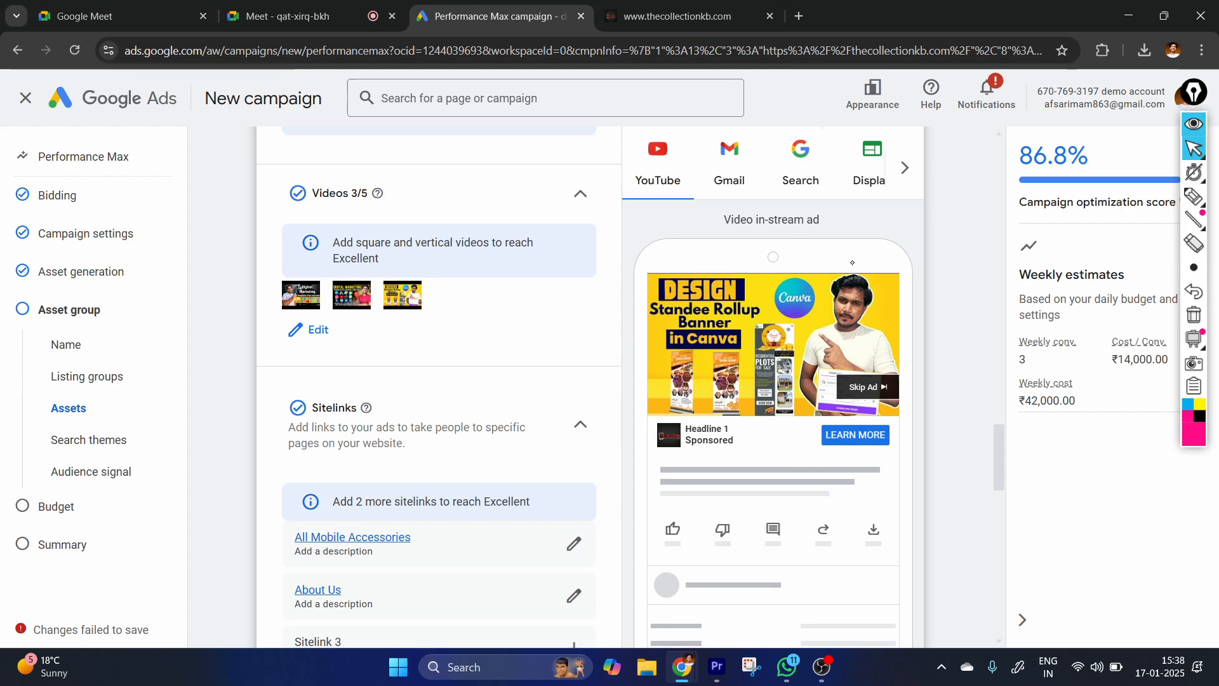
Preview the Gmail ad in its open and closed states, and examine the Search ad with its sitelinks.
click(738, 180)
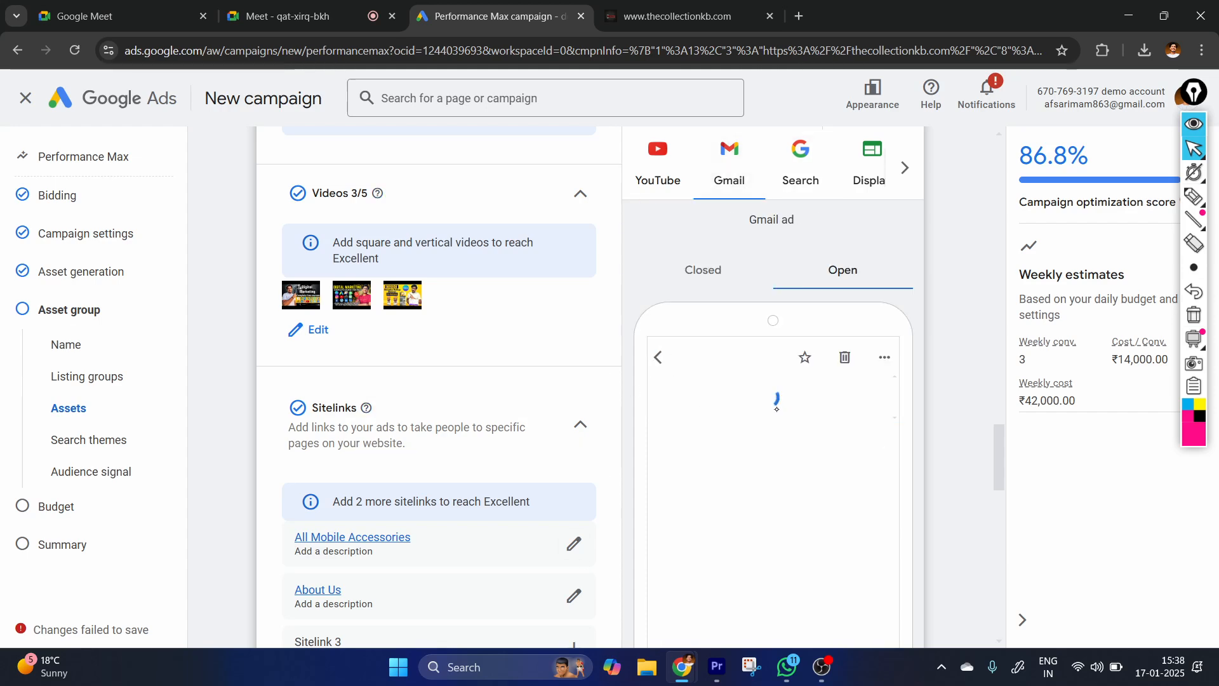
scroll(787, 446, down, 1)
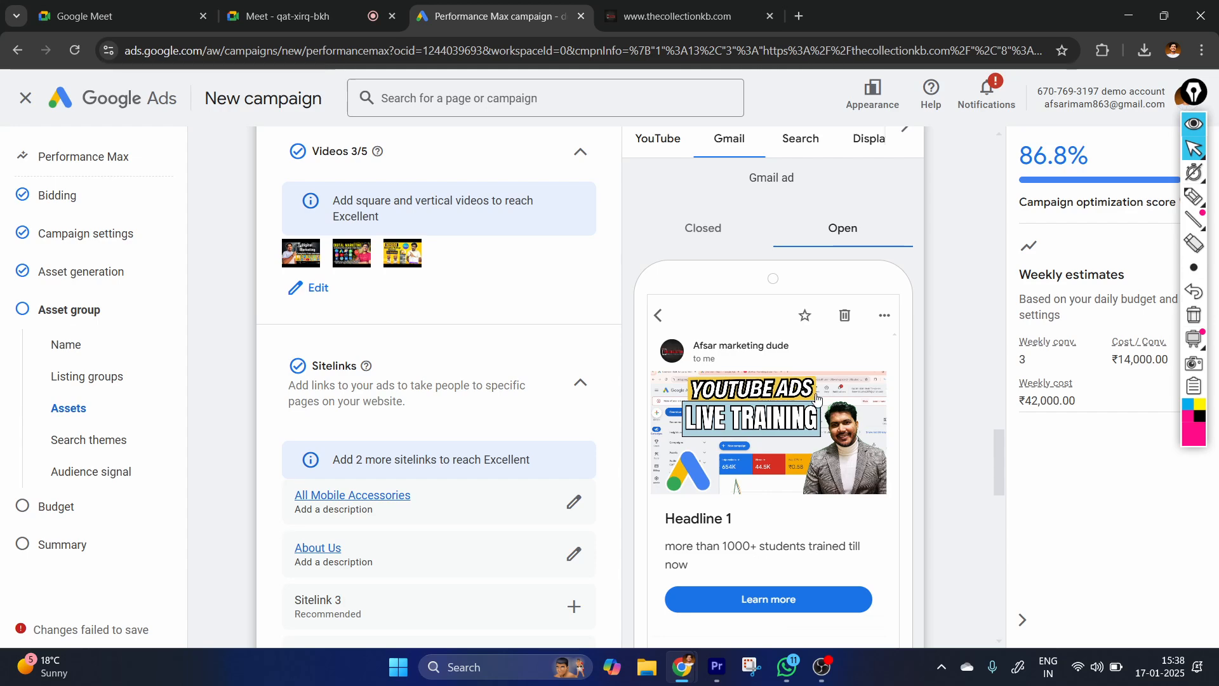
click(774, 140)
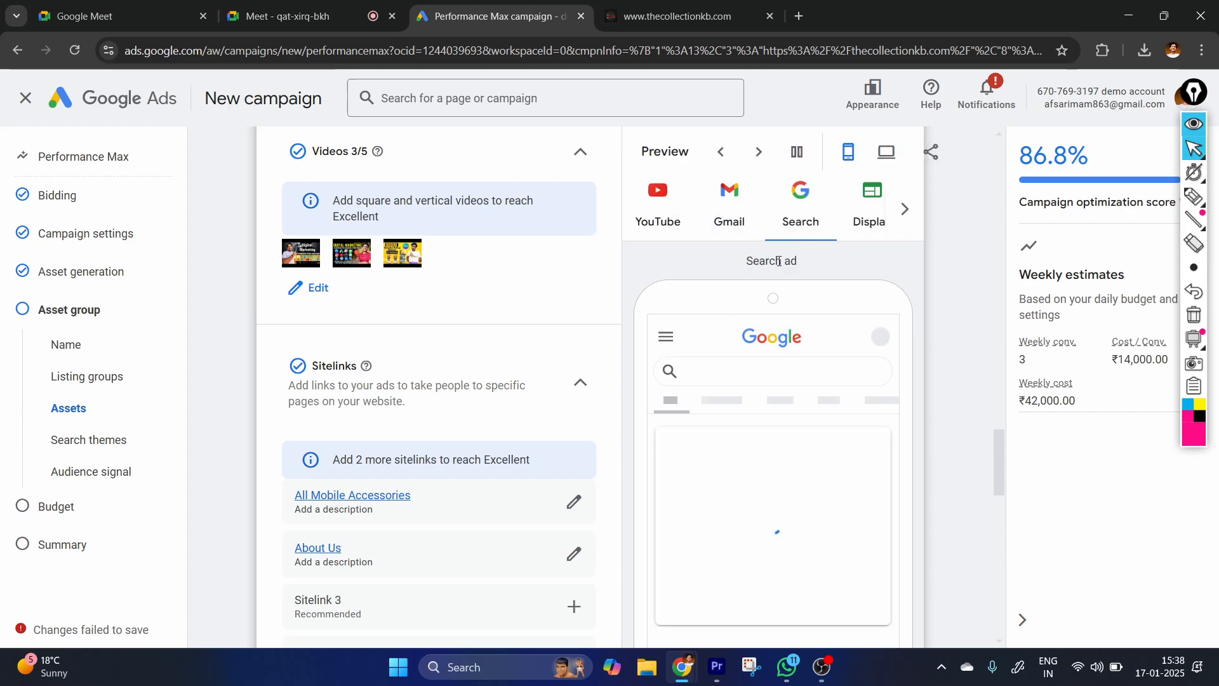
click(743, 217)
click(716, 231)
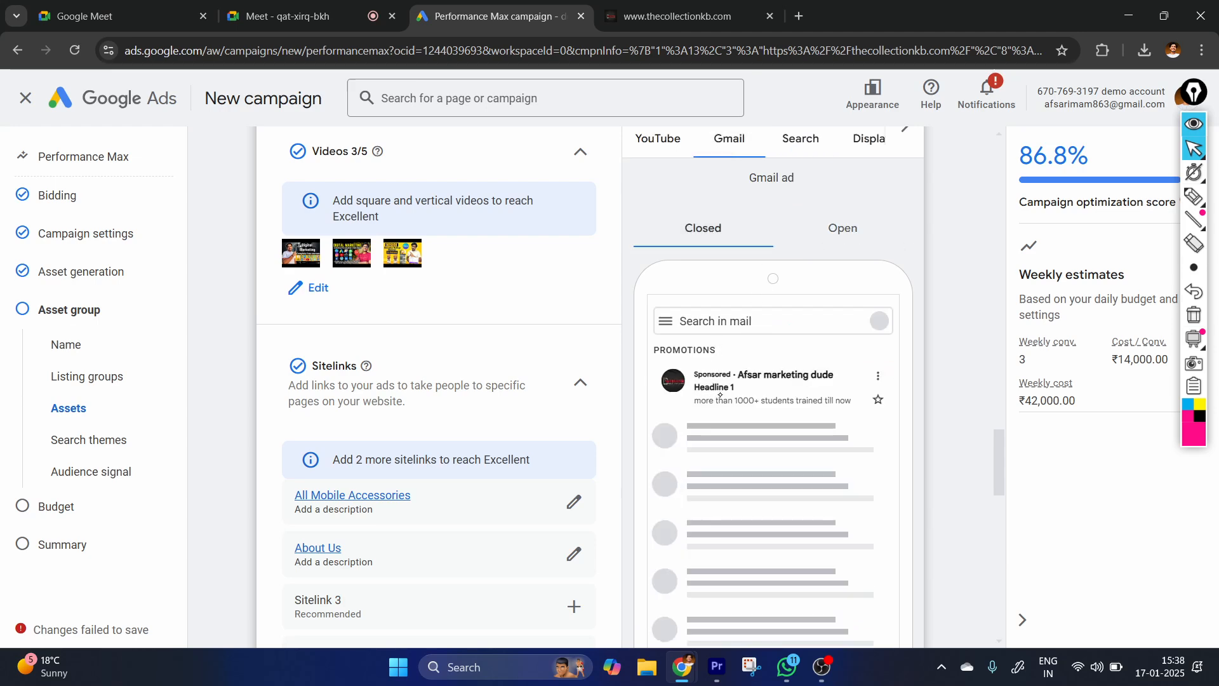
click(835, 243)
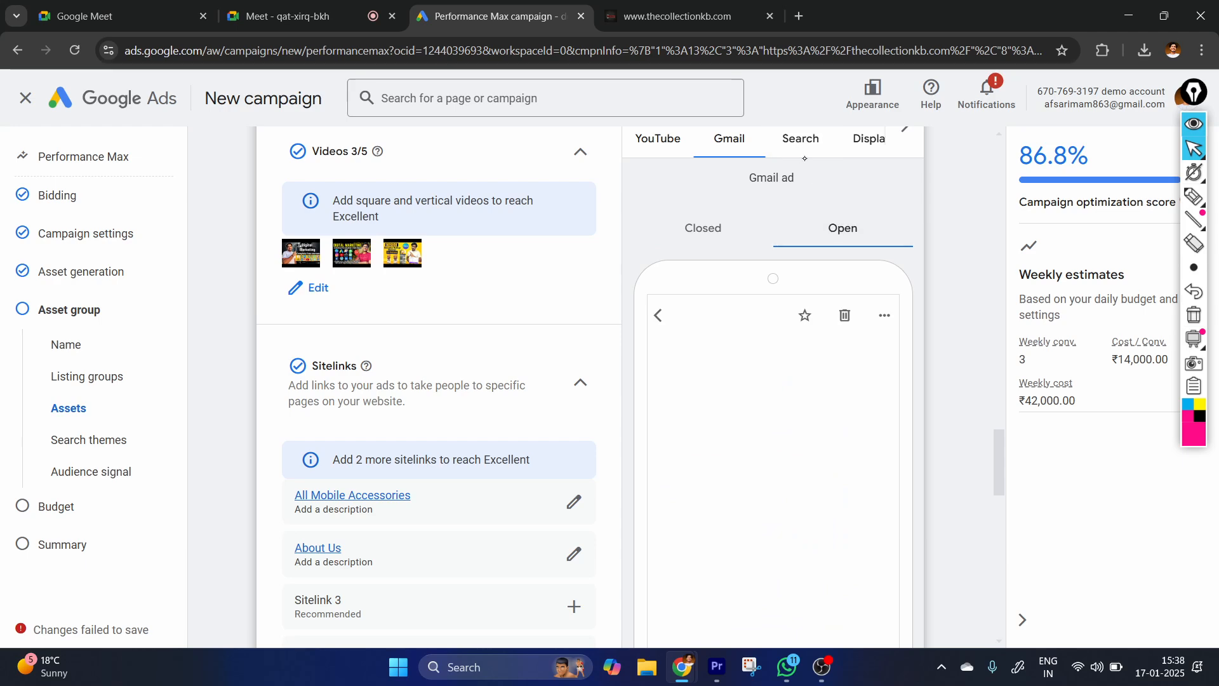
click(800, 138)
scroll(753, 425, down, 1)
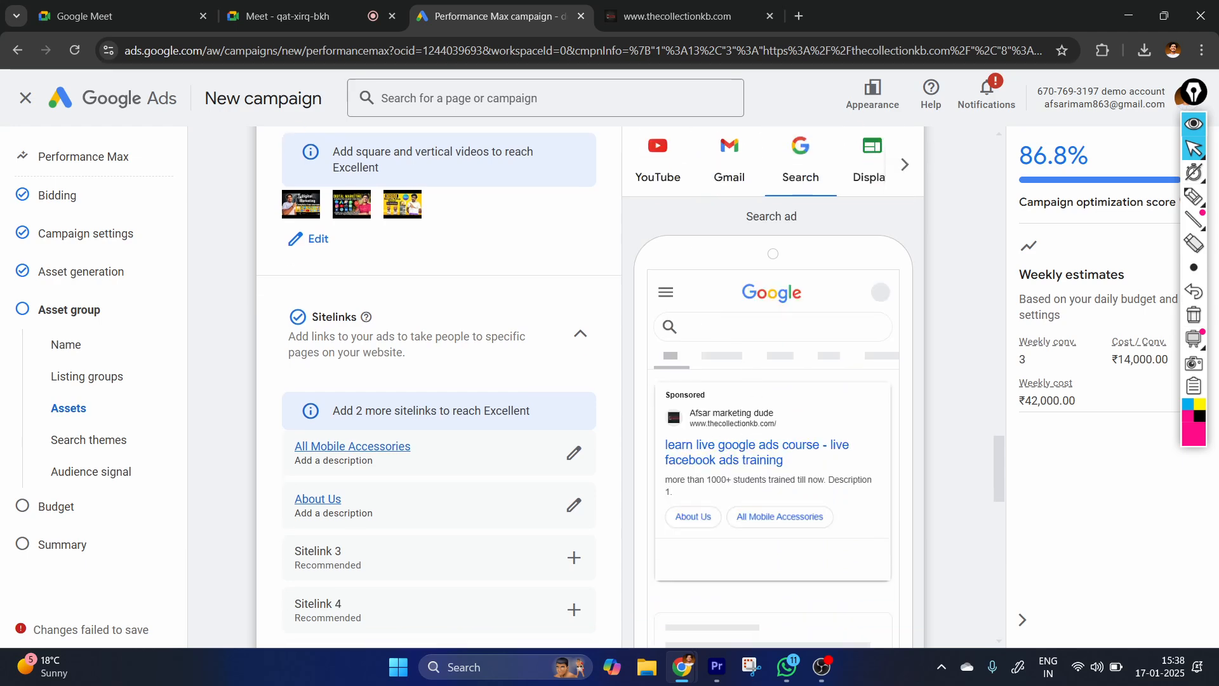
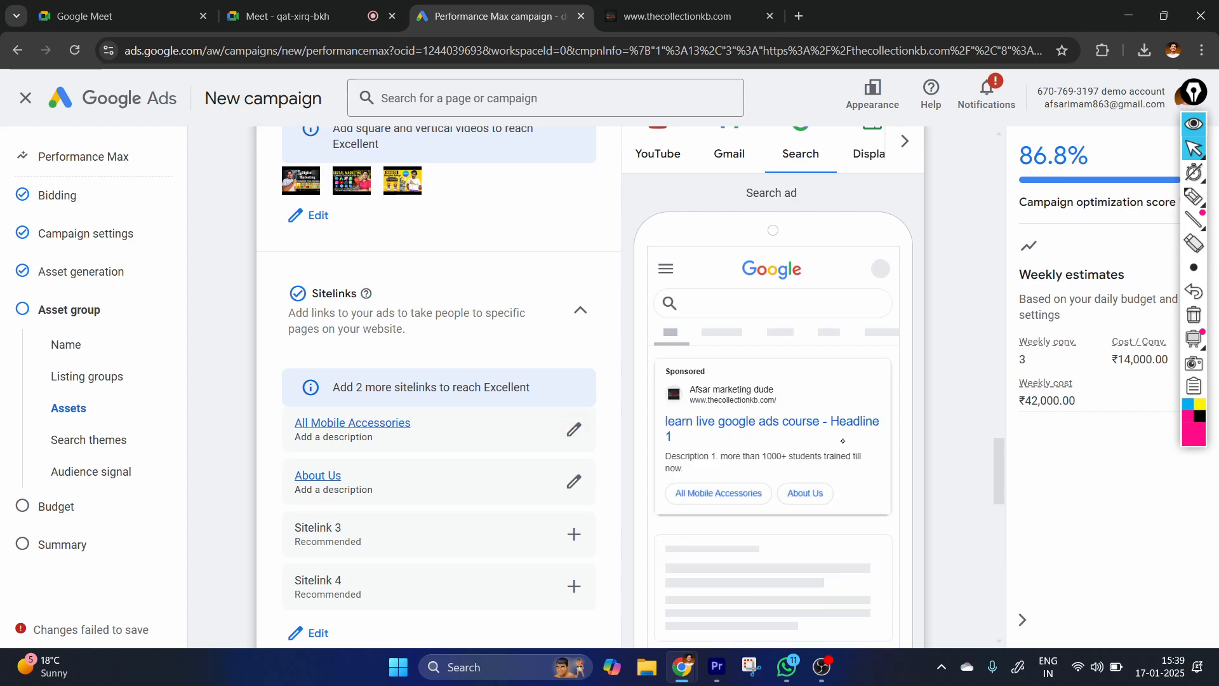
Handwrite "15" and "13-14" over the videos and sitelinks sections with the pen and circle both notes.
click(1193, 197)
drag(527, 223, 528, 249)
mouse_move(564, 218)
mouse_down()
mouse_move(549, 243)
mouse_move(589, 204)
mouse_up()
mouse_move(513, 201)
mouse_down()
mouse_move(517, 264)
mouse_move(563, 202)
mouse_up()
drag(446, 317, 438, 345)
mouse_move(461, 312)
mouse_down()
mouse_move(457, 348)
mouse_move(502, 319)
mouse_up()
drag(531, 291, 519, 322)
drag(542, 297, 545, 350)
mouse_move(439, 395)
mouse_down()
mouse_move(469, 386)
mouse_move(558, 266)
mouse_up()
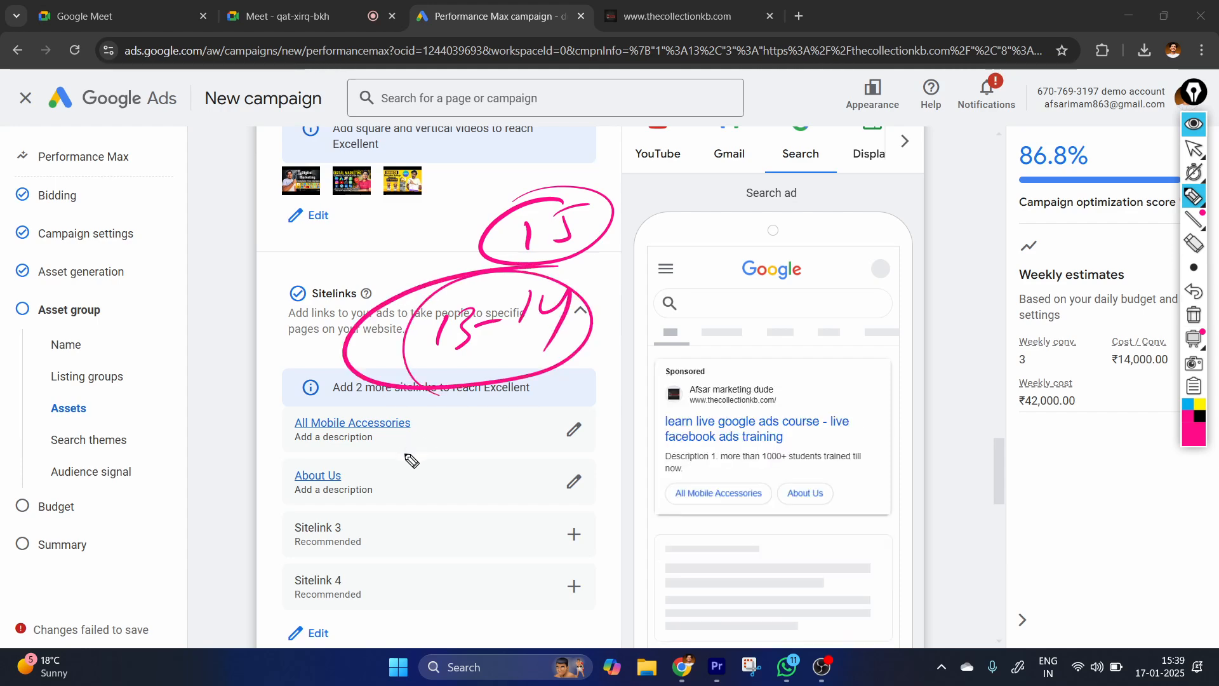
Draw an arrow from the circled "13-14" to a handwritten note and underline the headlines in the Search ad preview.
drag(503, 381, 488, 441)
drag(482, 417, 507, 435)
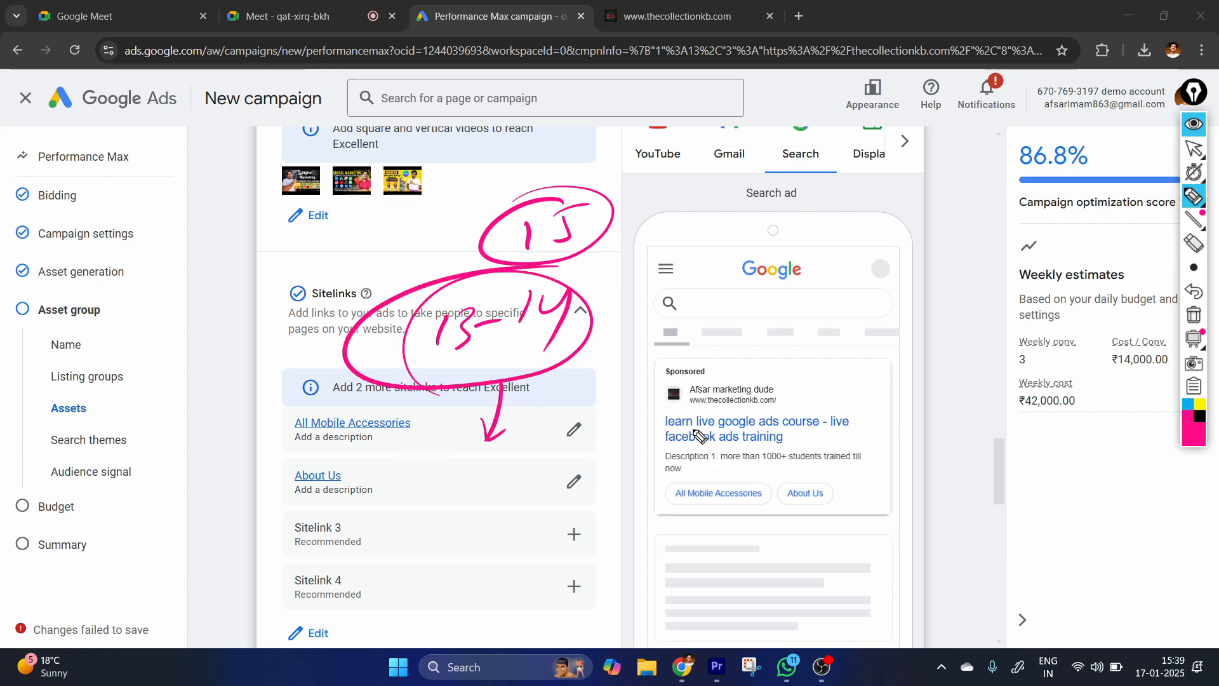
drag(665, 434, 865, 430)
mouse_move(346, 479)
mouse_down()
mouse_move(371, 506)
mouse_move(419, 501)
mouse_move(457, 463)
mouse_move(508, 468)
mouse_up()
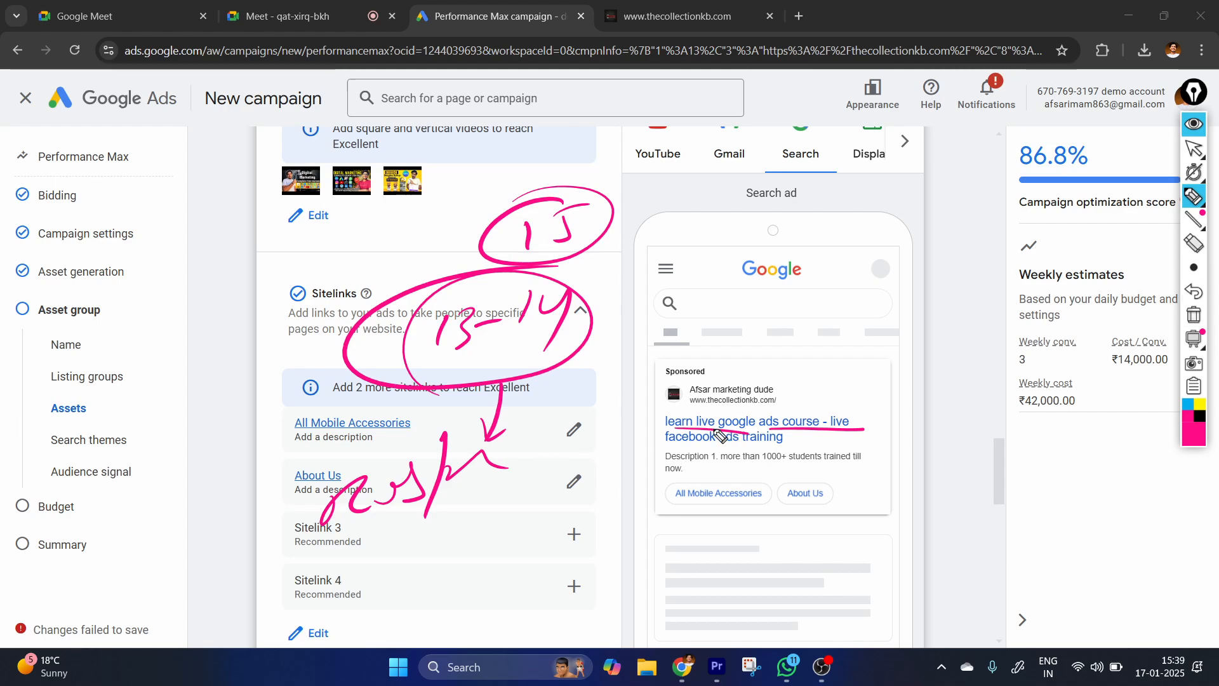
drag(665, 433, 772, 438)
Handwrite circled labels A and B, with an arrow from A to a circled list of "H-1", "D-2" and "Im".
drag(202, 192, 254, 185)
mouse_move(374, 170)
mouse_down()
mouse_move(410, 185)
mouse_move(383, 180)
mouse_up()
drag(393, 109, 474, 124)
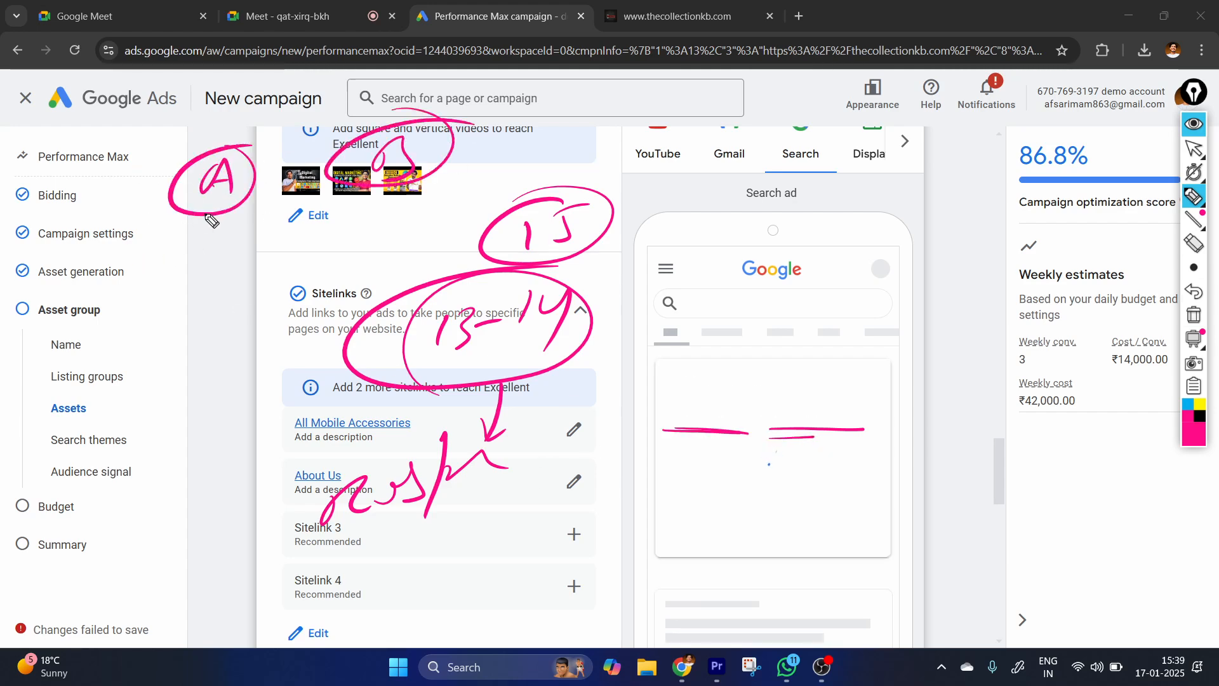
drag(213, 205, 192, 267)
drag(182, 249, 205, 256)
drag(154, 295, 150, 339)
mouse_move(141, 334)
mouse_down()
mouse_move(190, 312)
mouse_move(170, 340)
mouse_up()
drag(198, 322, 233, 339)
drag(144, 362, 142, 399)
drag(142, 363, 143, 398)
drag(177, 381, 251, 384)
mouse_move(137, 427)
mouse_down()
mouse_move(135, 454)
mouse_move(184, 434)
mouse_up()
mouse_move(93, 289)
mouse_down()
mouse_move(273, 387)
mouse_move(193, 293)
mouse_up()
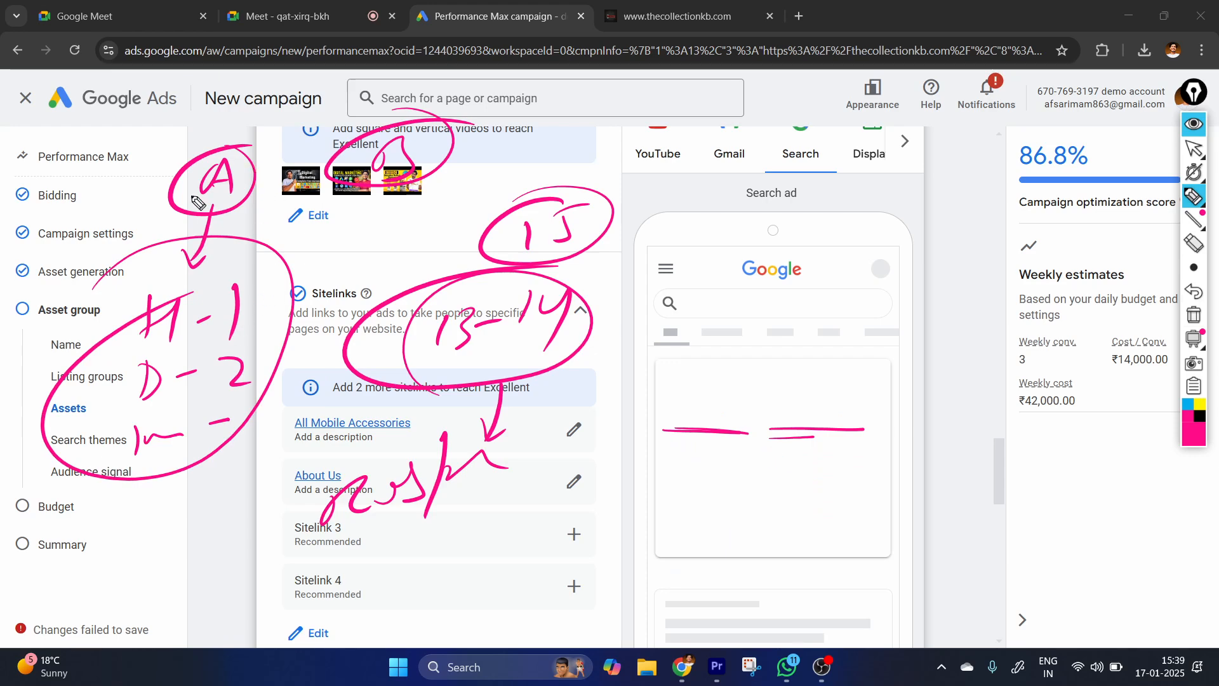
drag(237, 201, 316, 222)
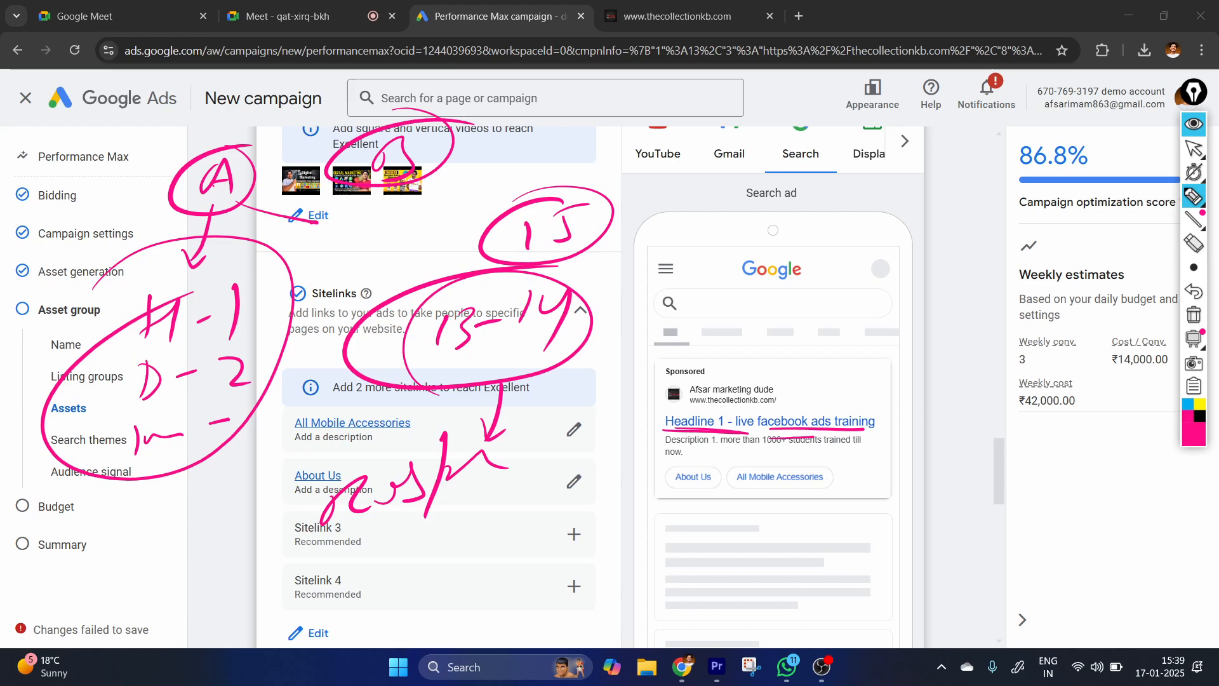
Stop drawing and check the Display and Discover ad previews for mobile and desktop devices.
click(1194, 148)
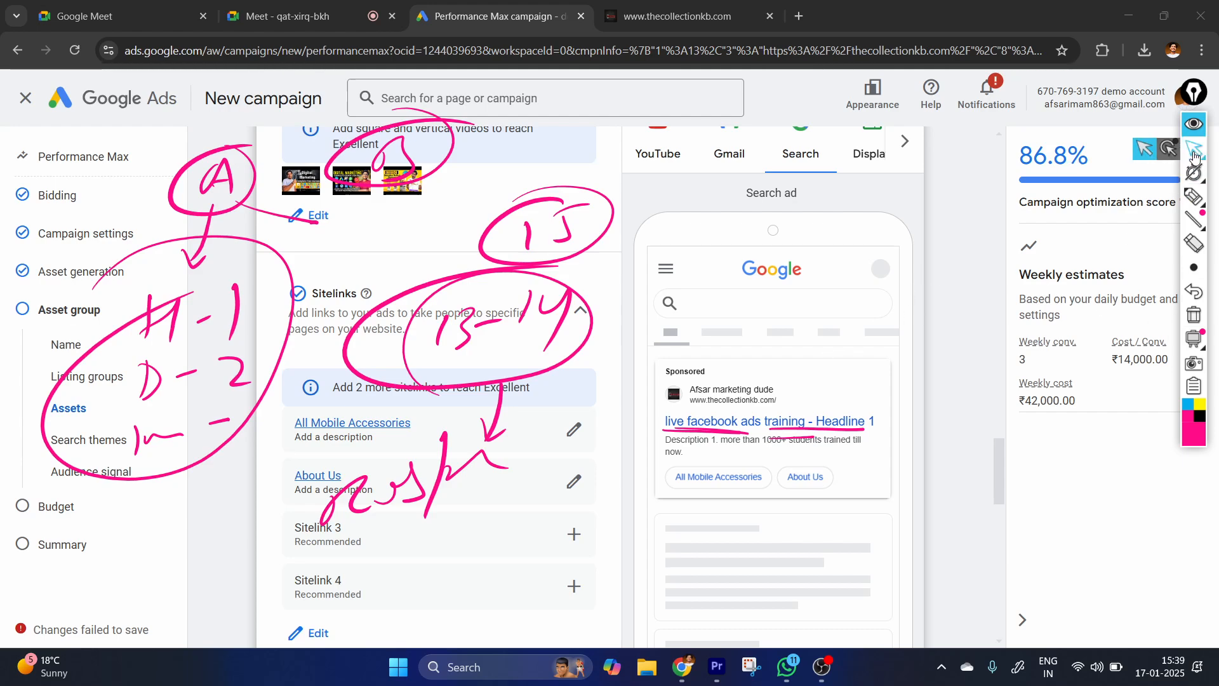
scroll(906, 200, up, 1)
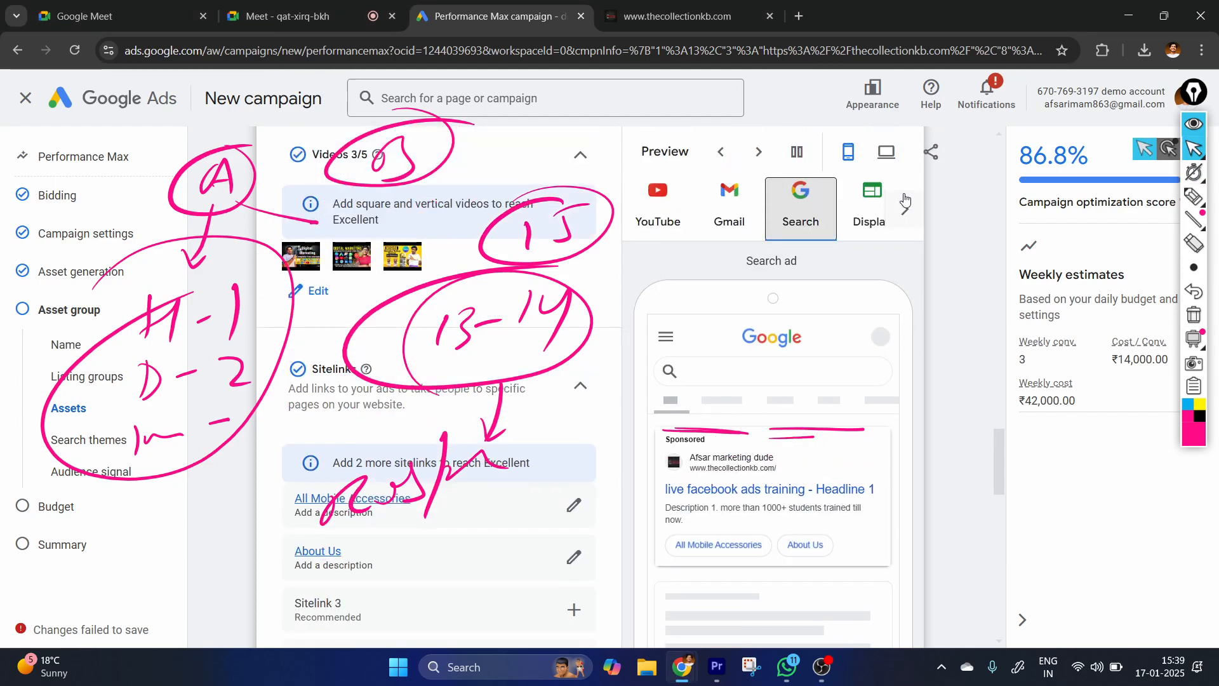
click(869, 203)
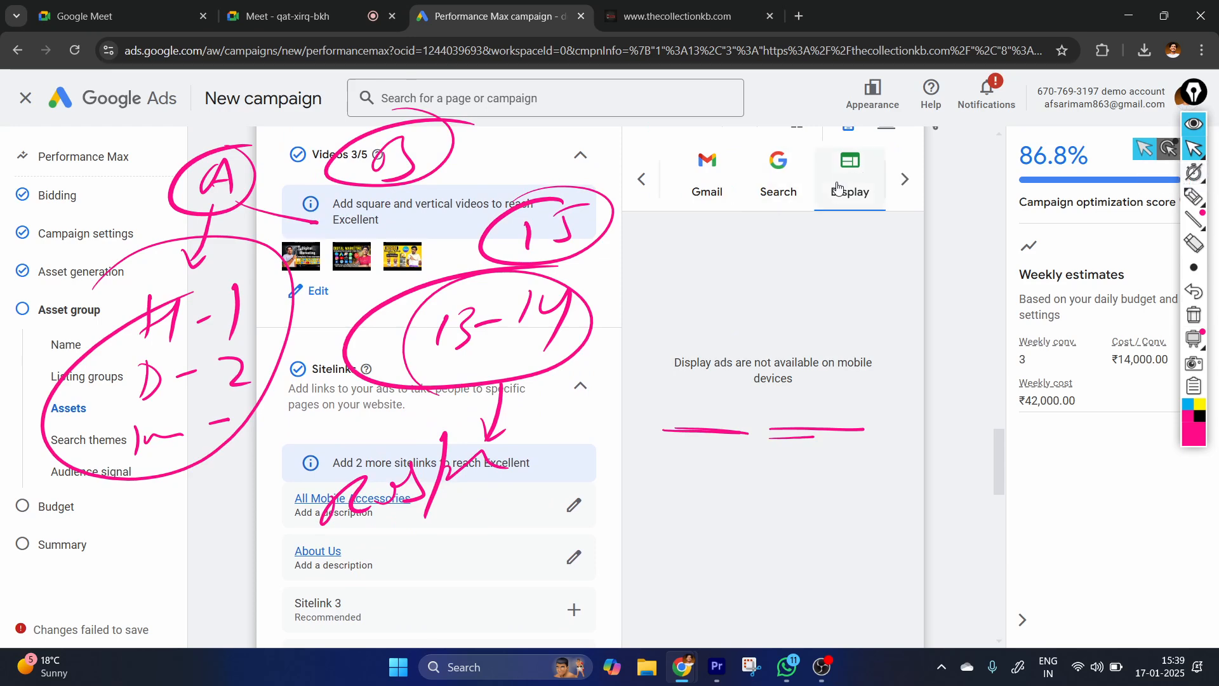
scroll(848, 224, up, 1)
click(924, 153)
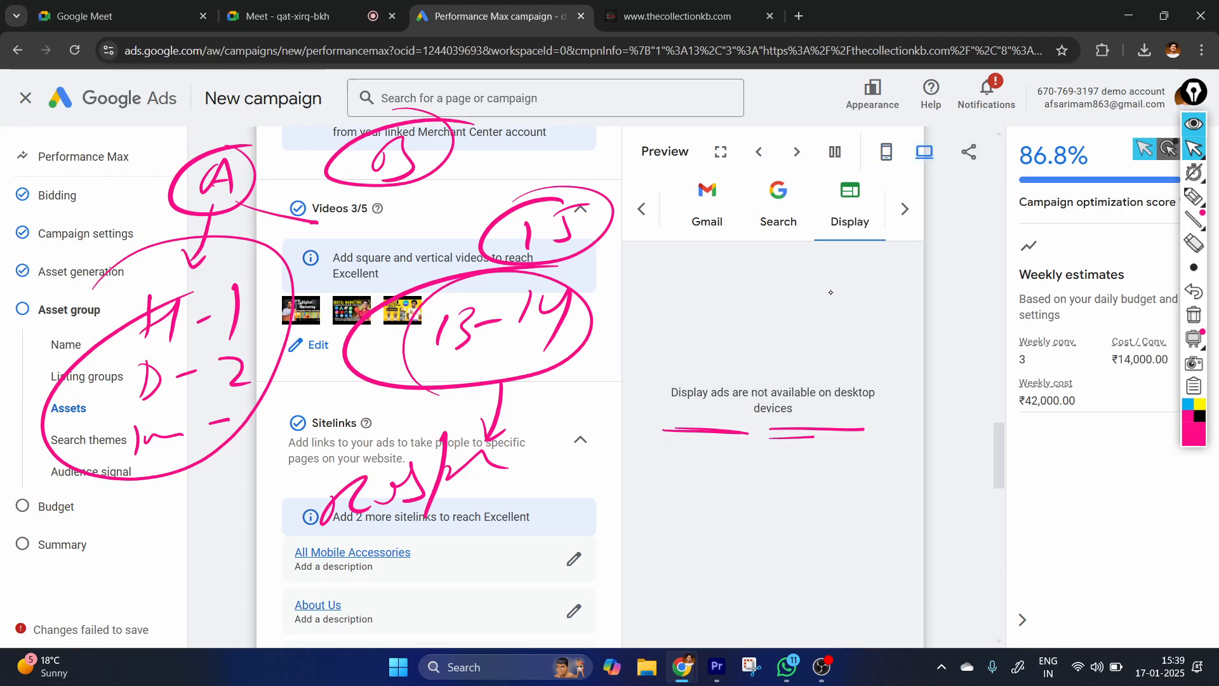
click(905, 213)
click(881, 223)
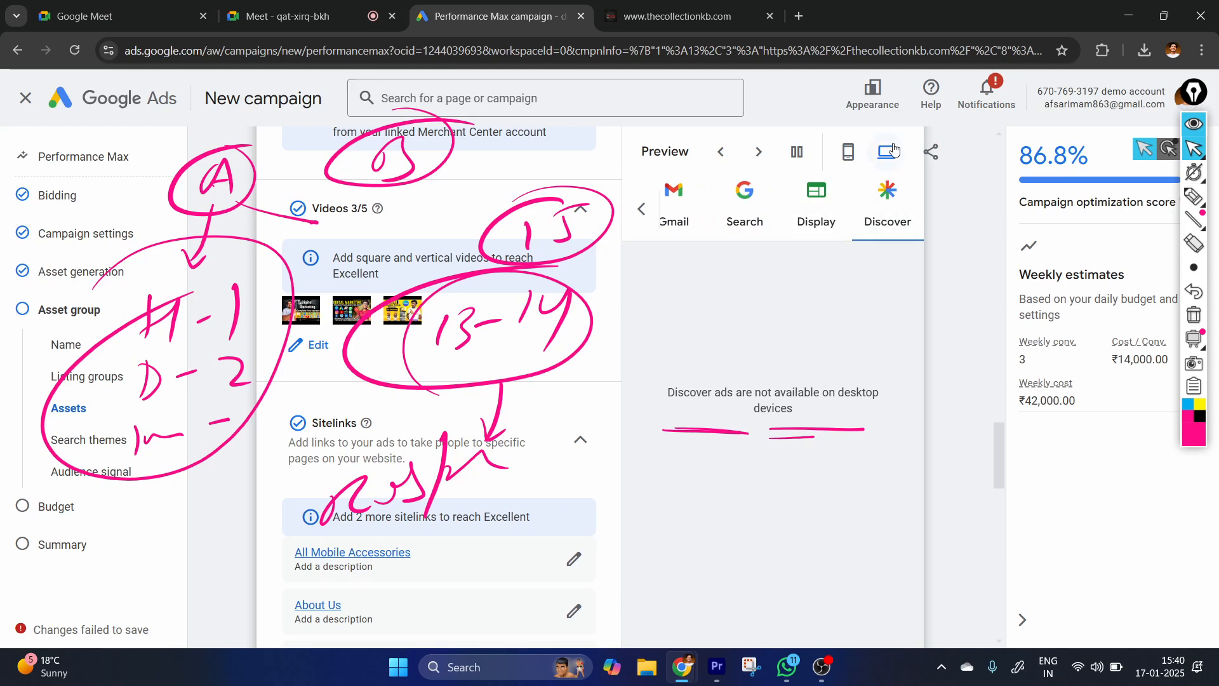
click(848, 151)
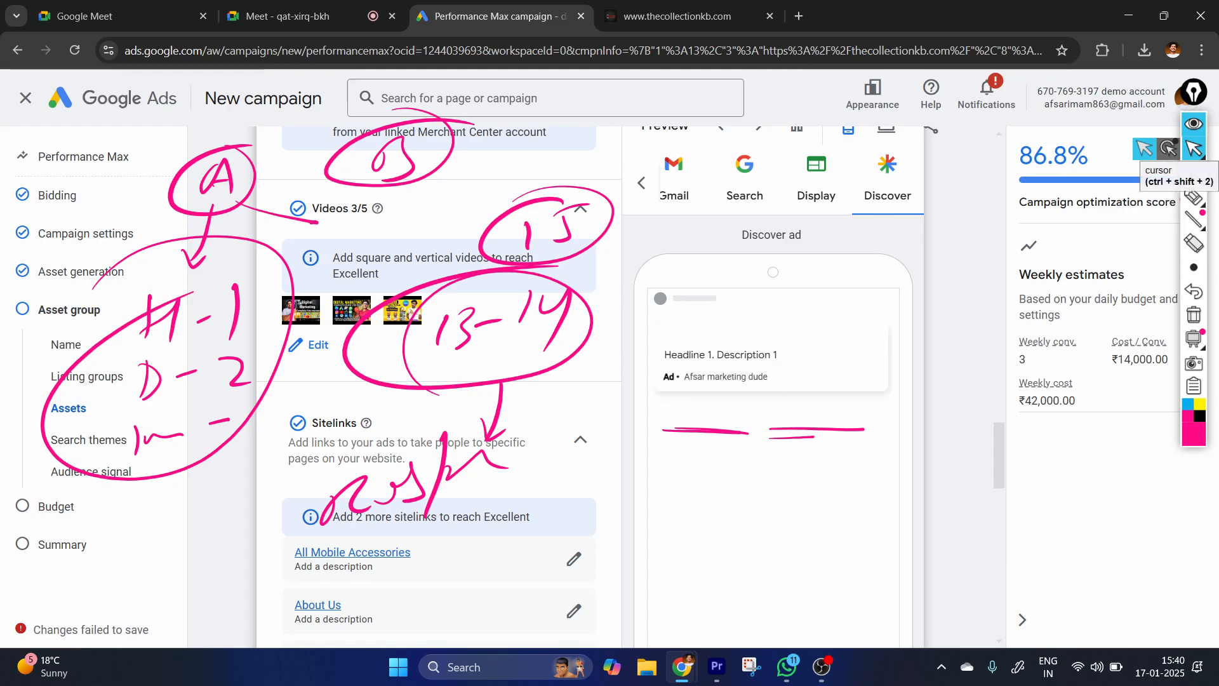
Clear all handwritten annotations from the screen and go to the asset group's Signals section.
scroll(547, 306, down, 2)
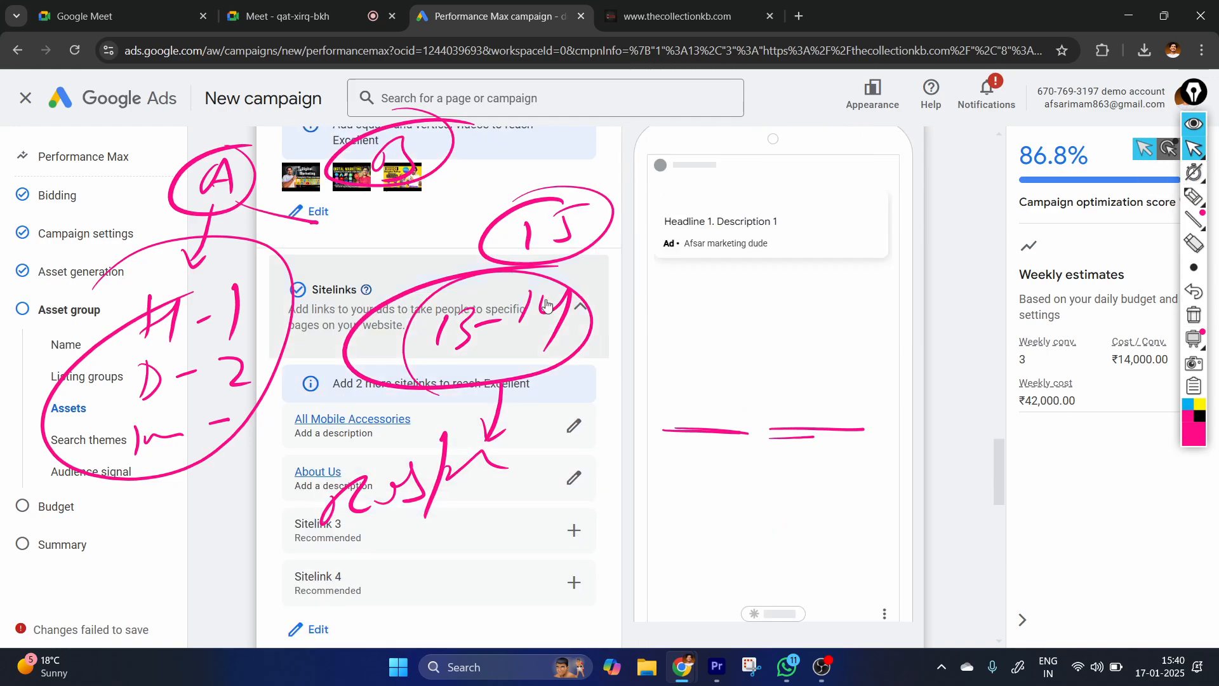
scroll(576, 295, down, 2)
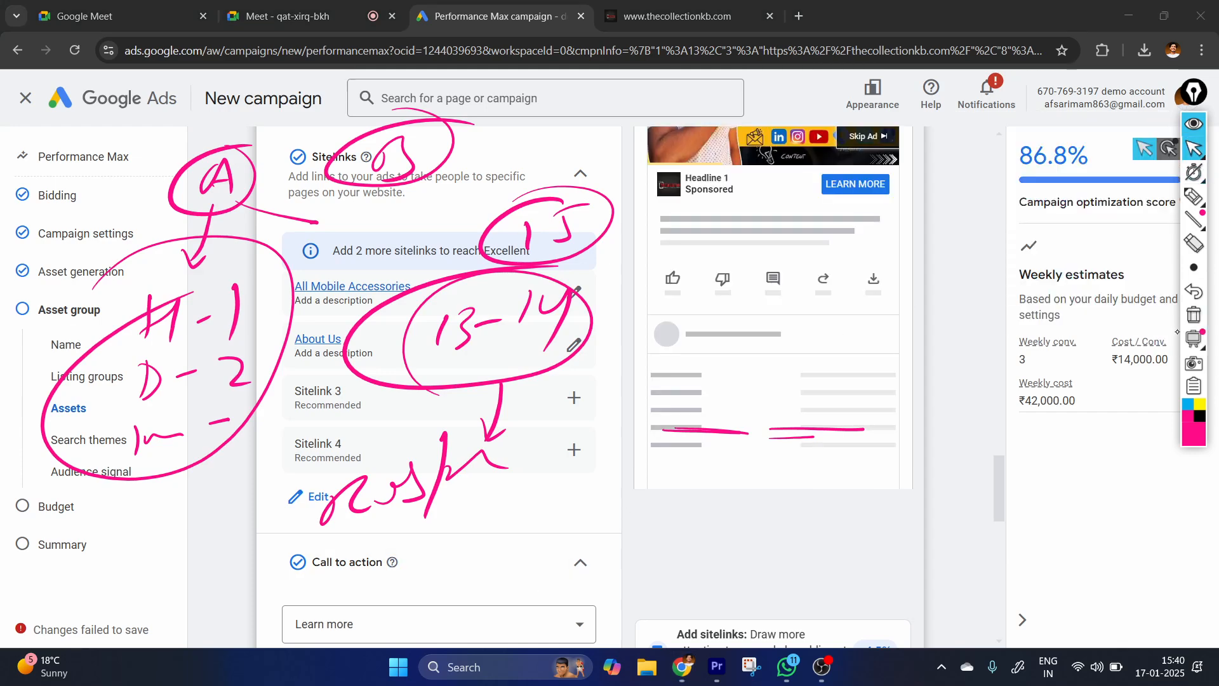
click(1192, 316)
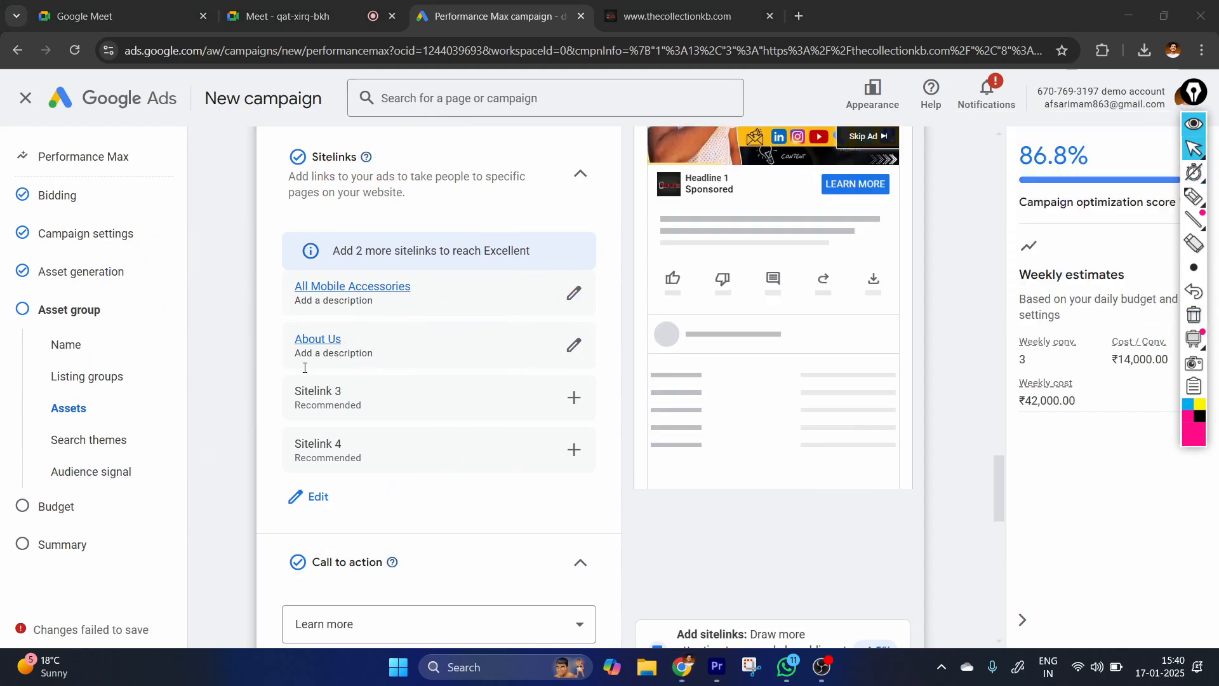
scroll(305, 367, down, 10)
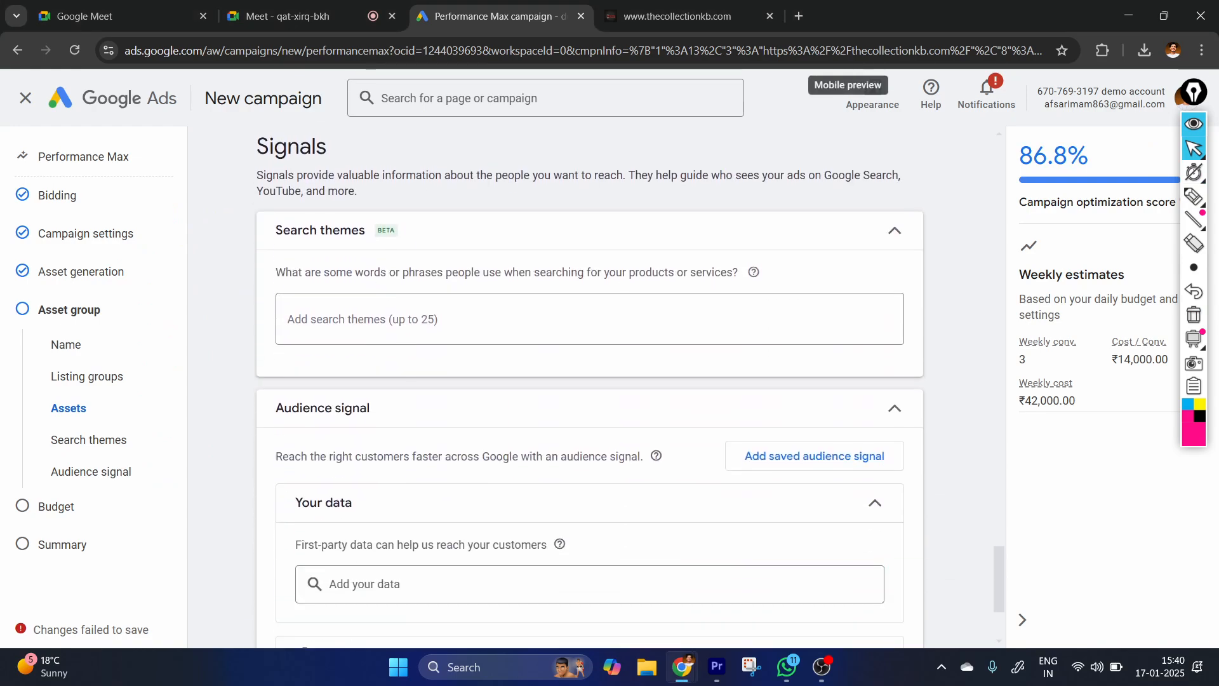
Underline the Signals heading and its description with the pen, and clear the markings.
click(1193, 197)
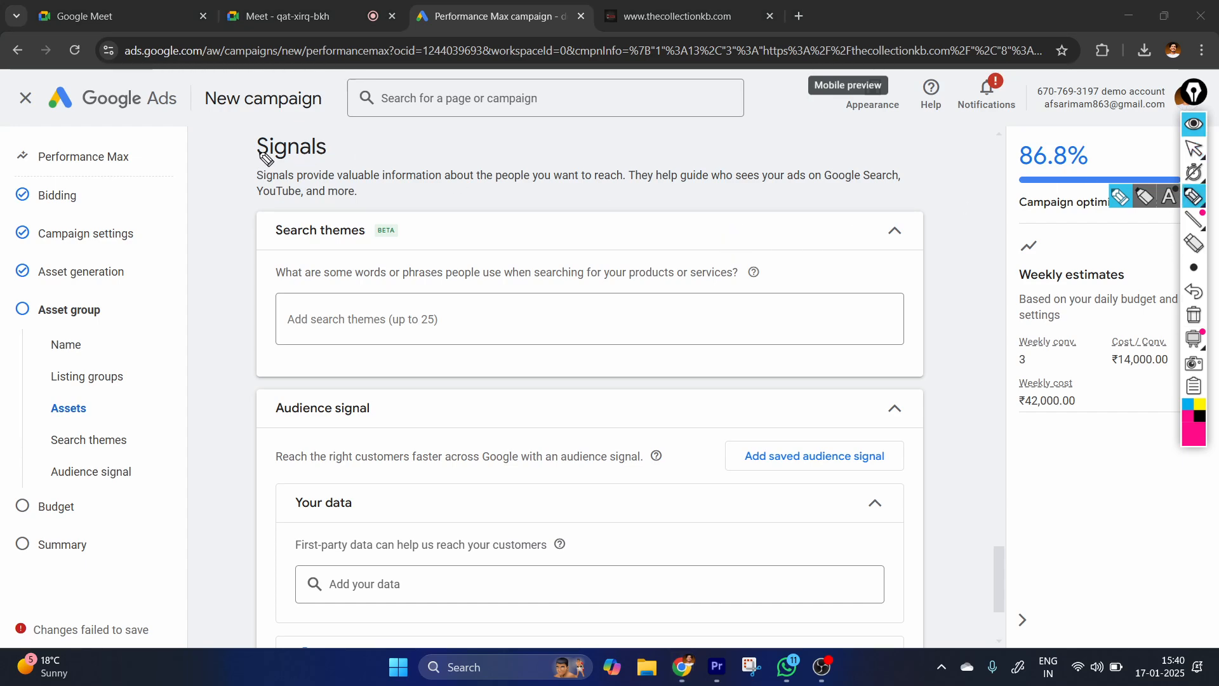
mouse_move(233, 154)
mouse_down()
mouse_move(414, 164)
mouse_move(438, 151)
mouse_up()
drag(245, 179, 665, 191)
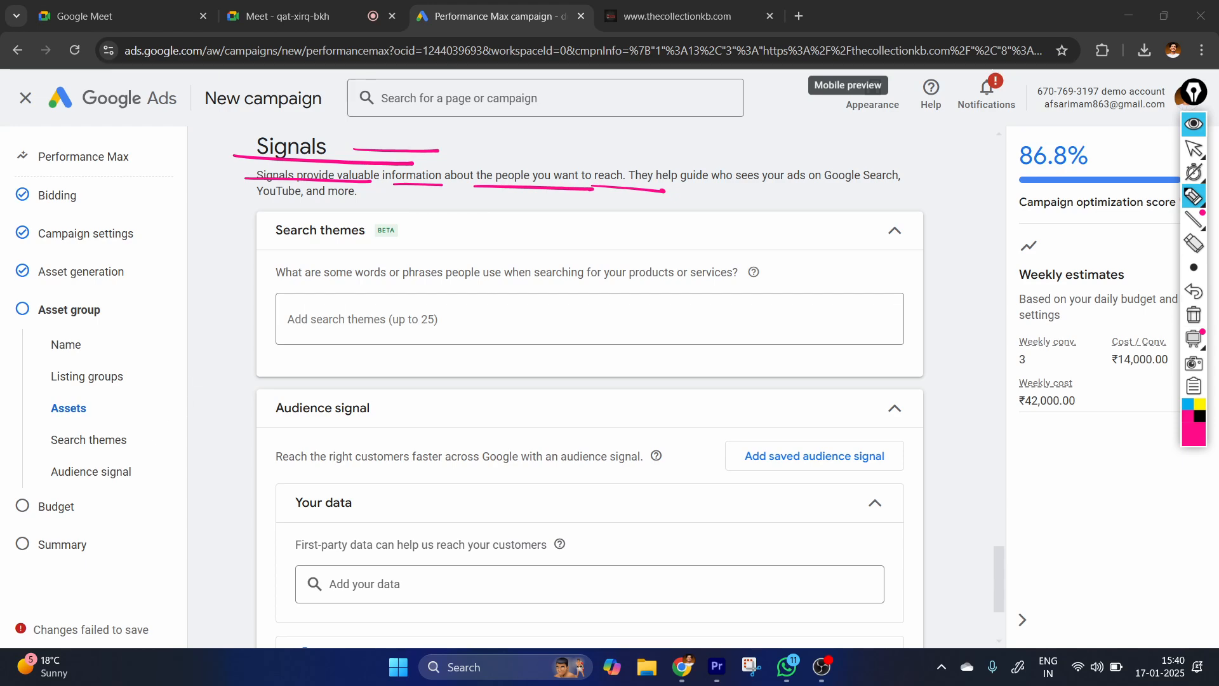
click(1193, 147)
click(1194, 314)
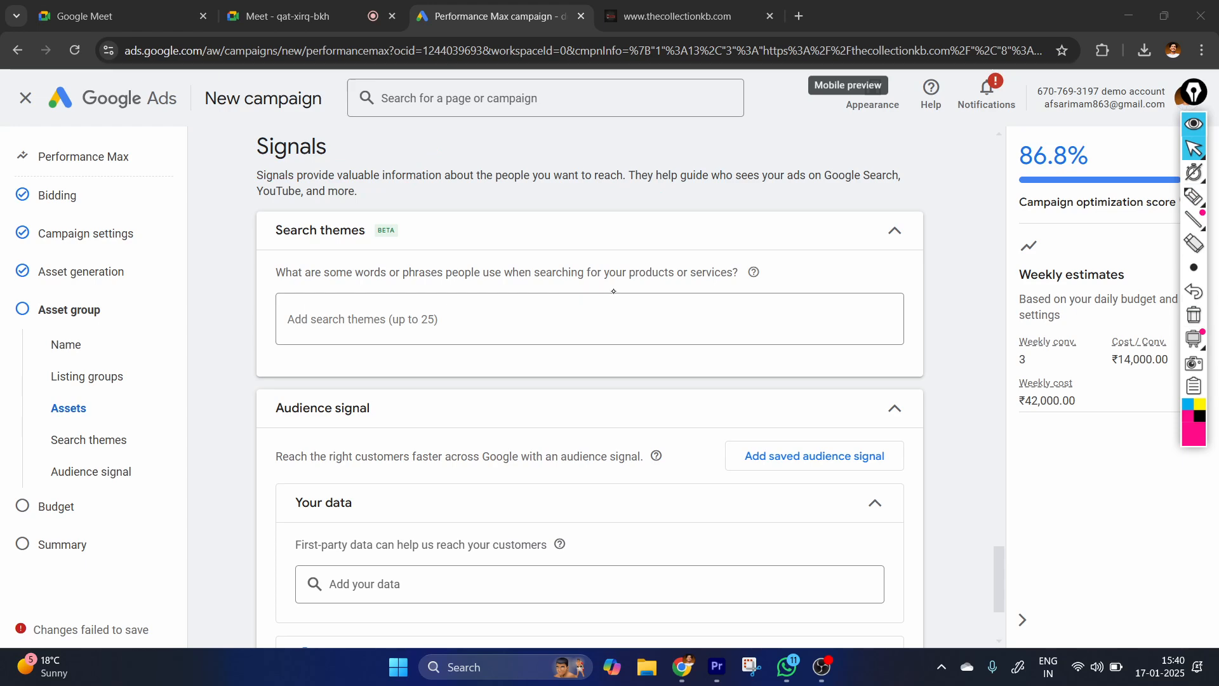
Add "digital marketing course online," as the first search theme.
click(470, 312)
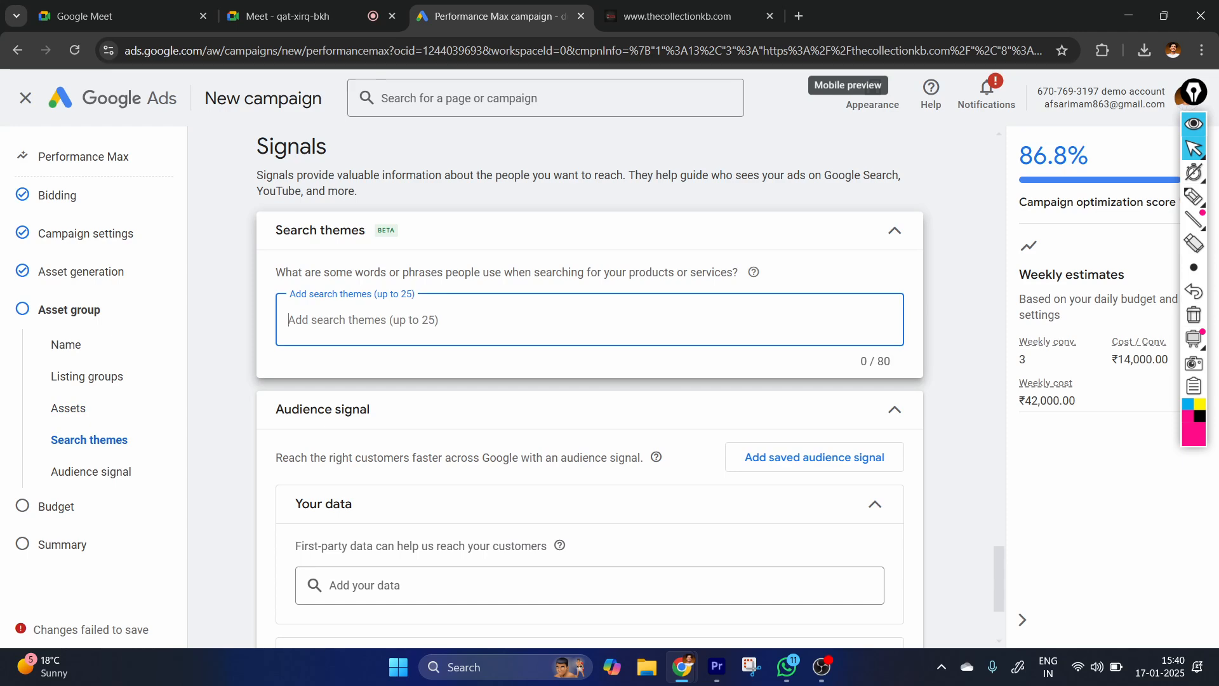
text(di)
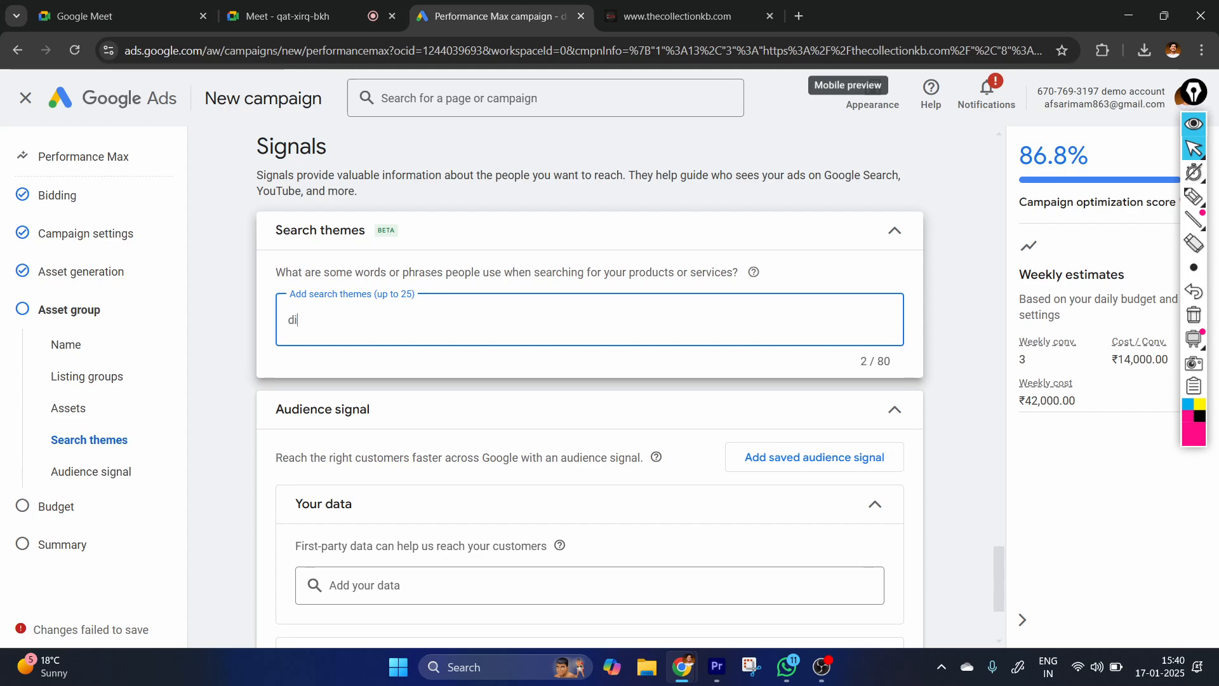
text(gital marketing cour)
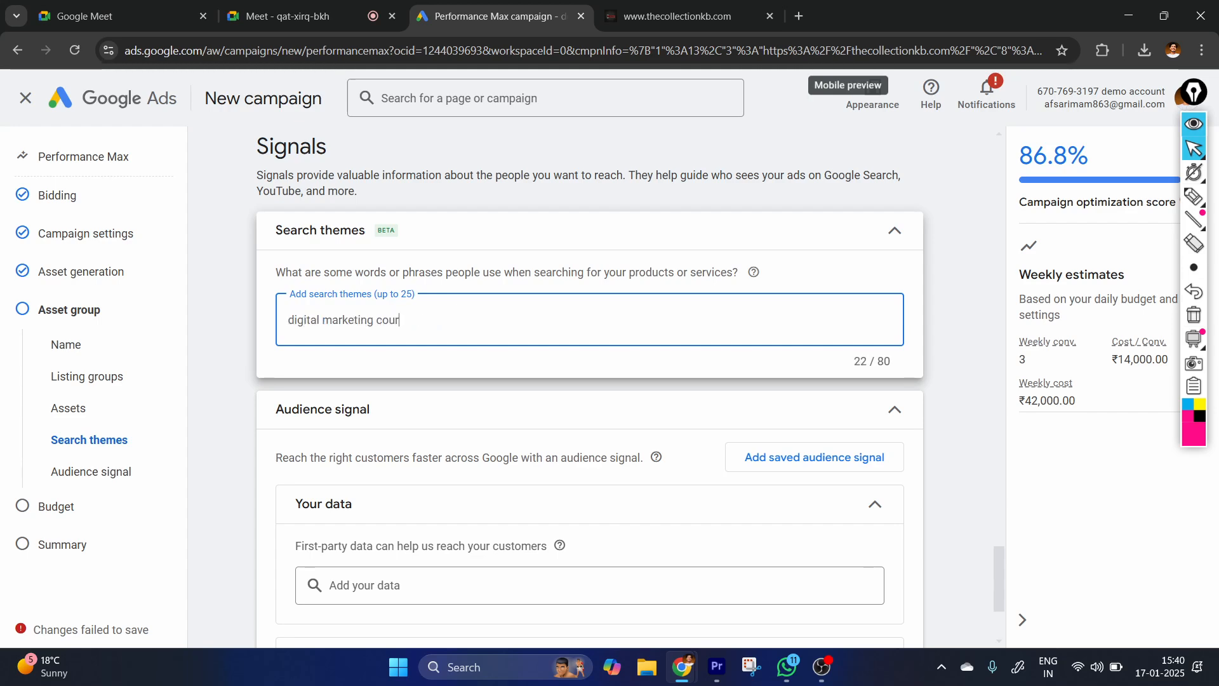
text(se onli)
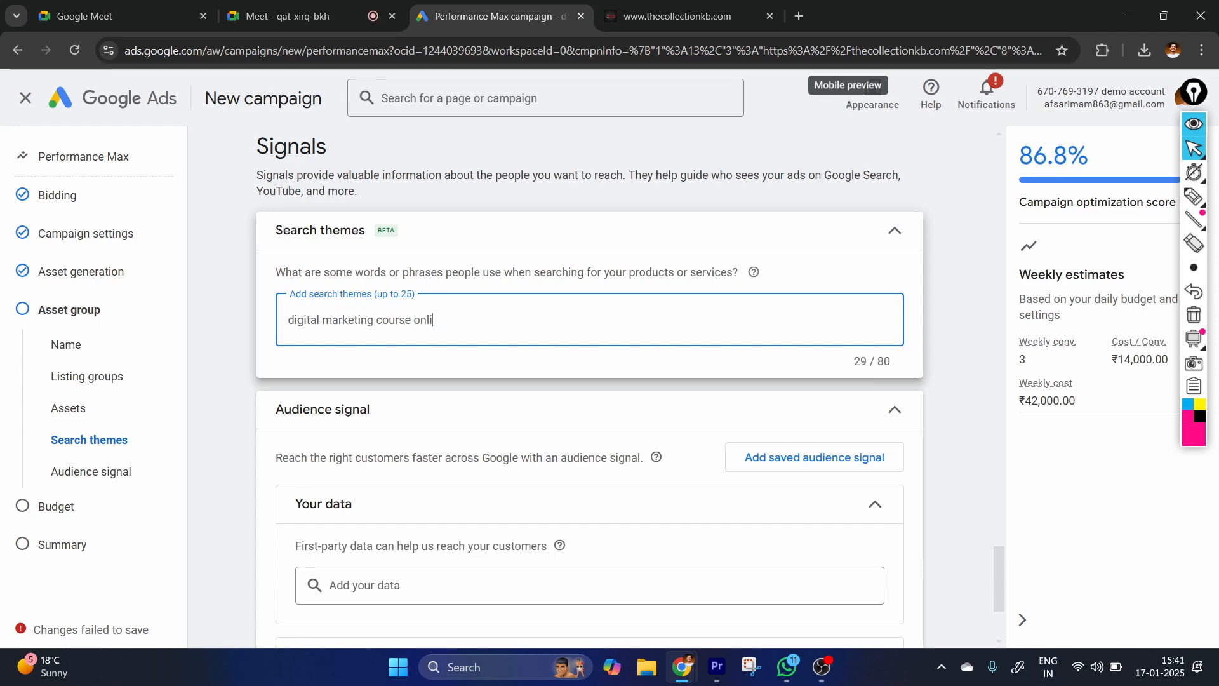
text(ne,)
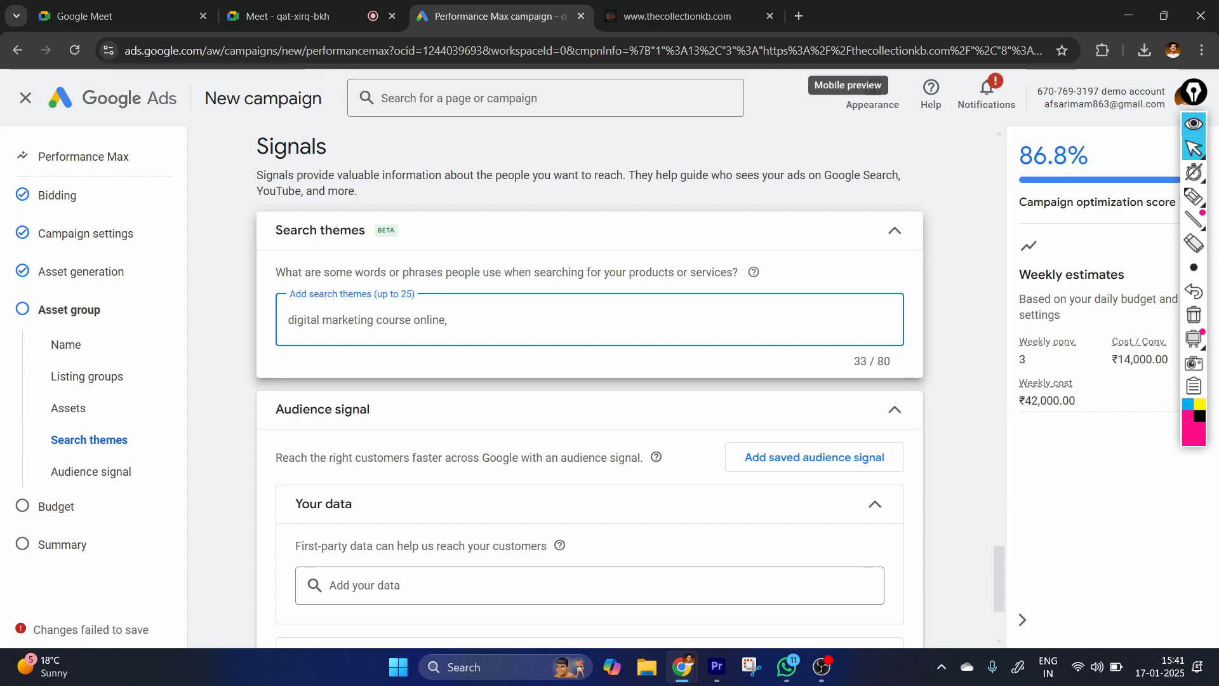
key(BackSpace)
key(BackSpace)
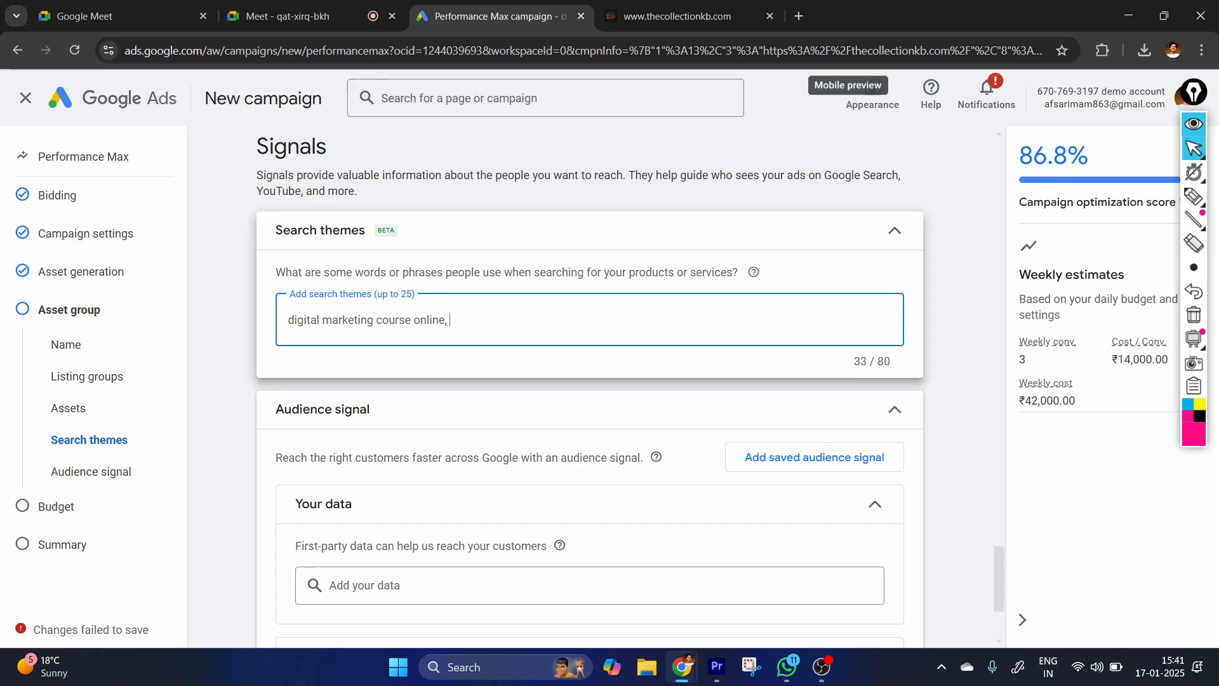
key(Return)
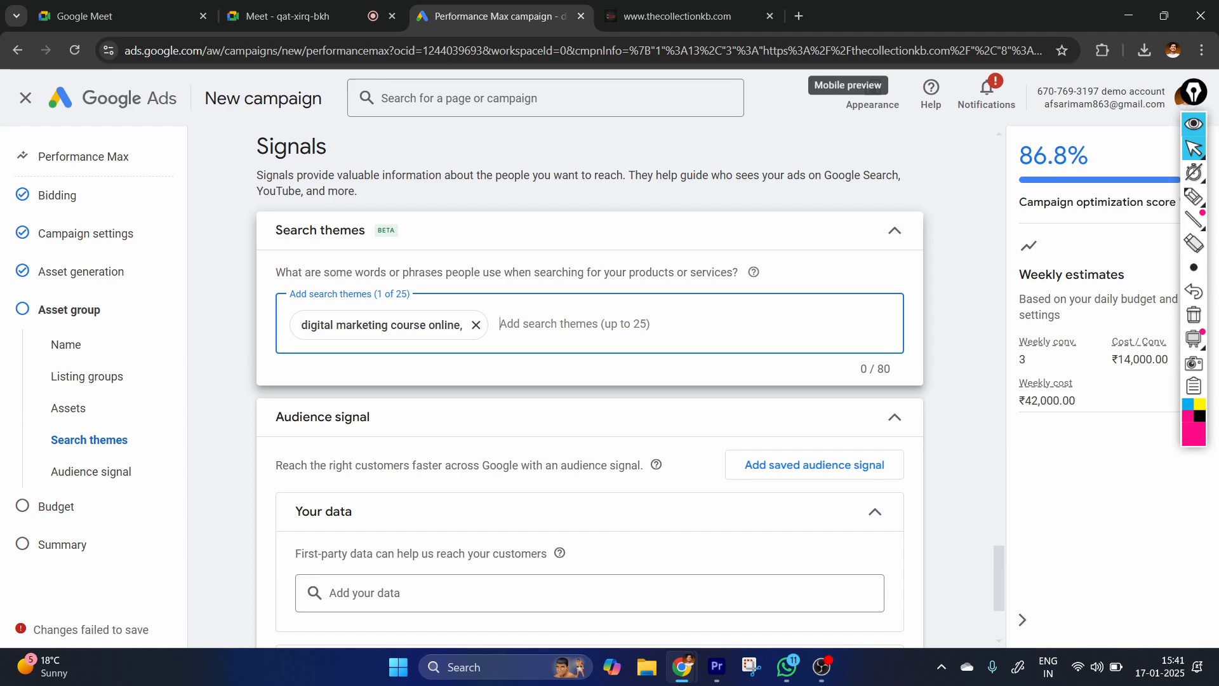
Add "what is digital marketing" as a search theme.
text(wha)
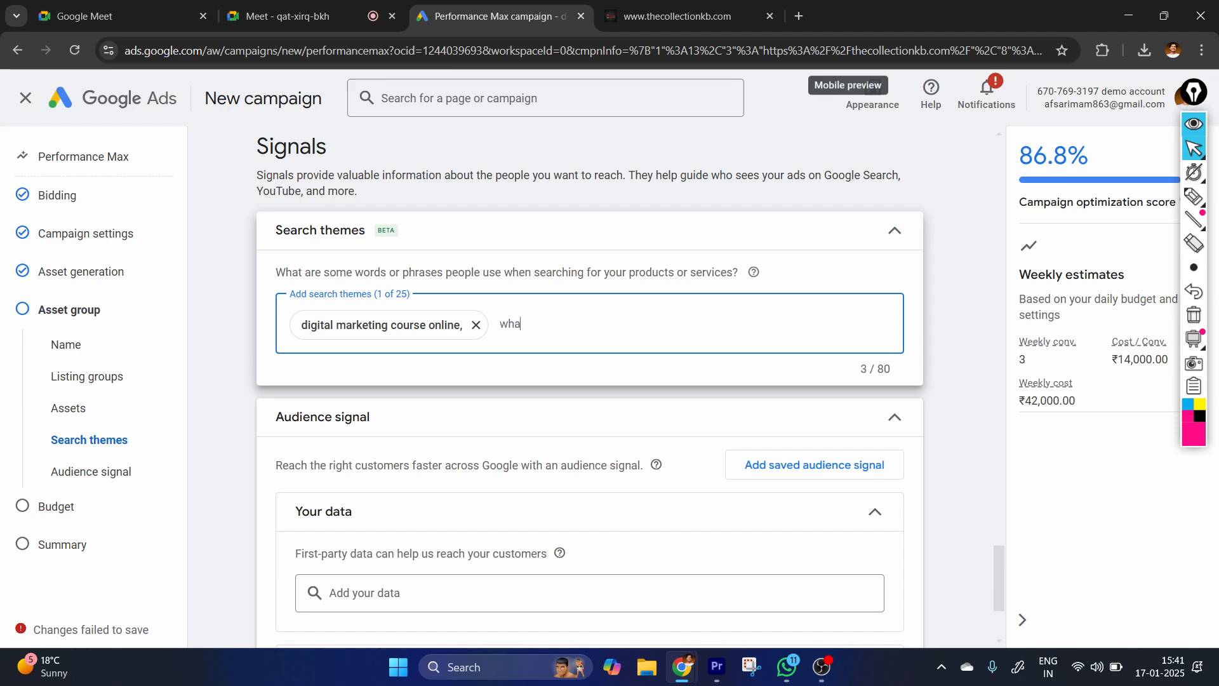
text(t is digit)
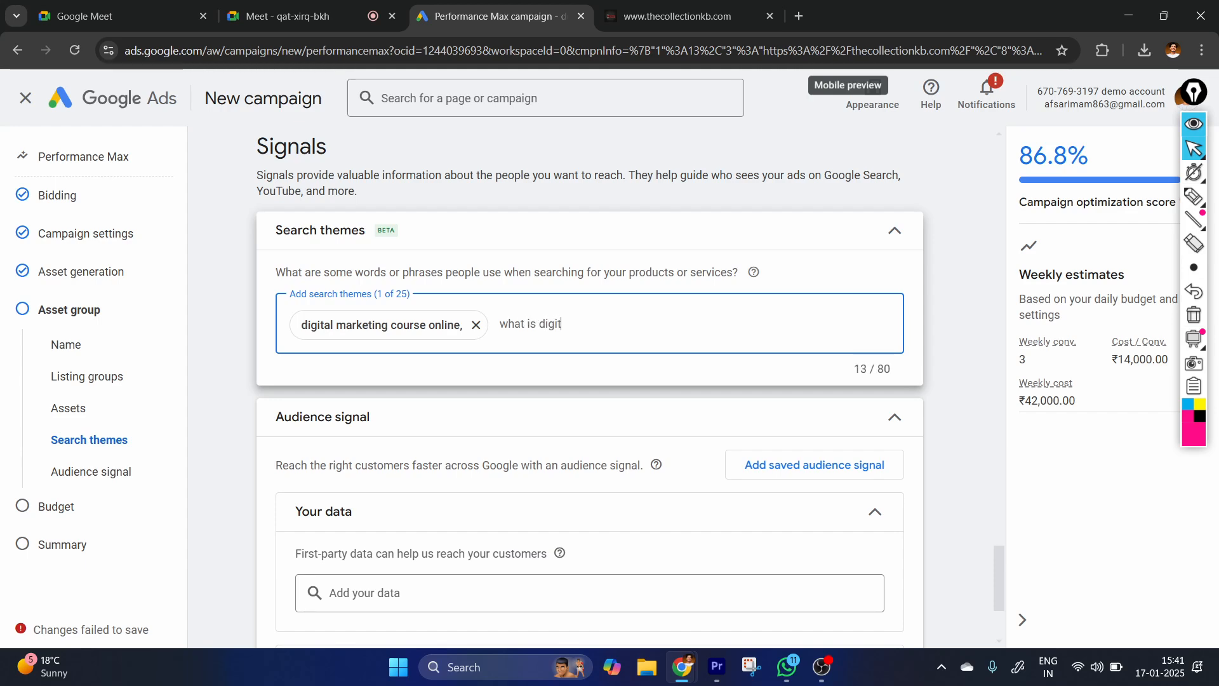
text(al marketing,)
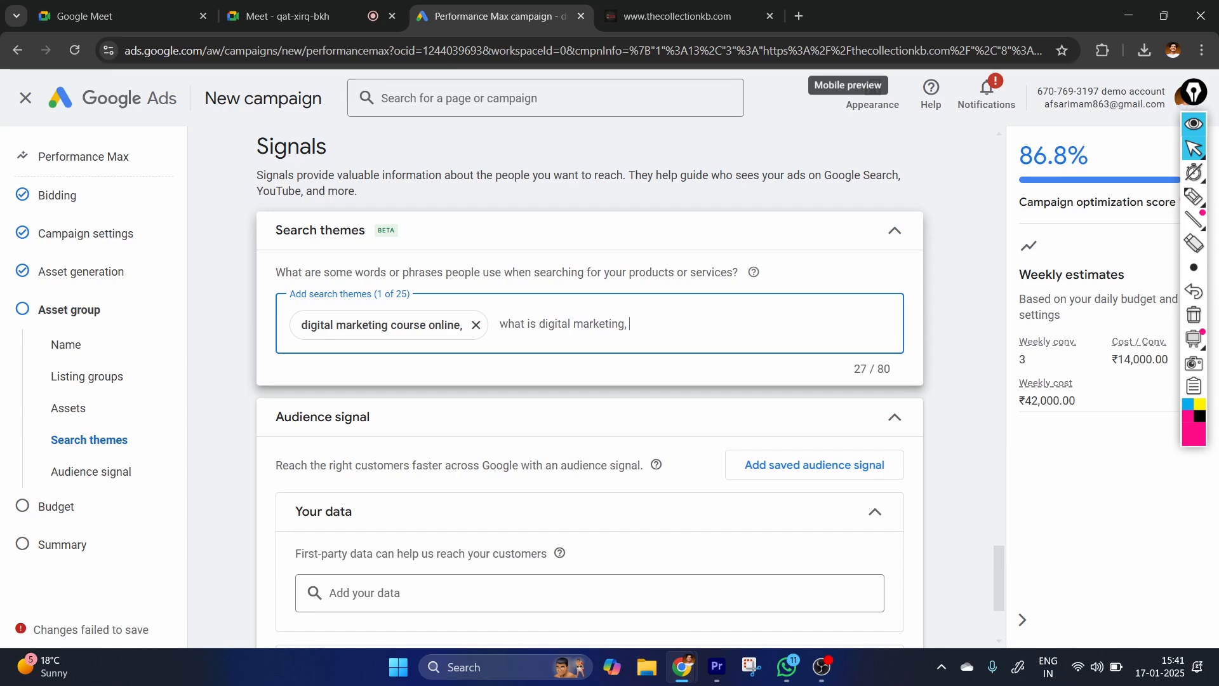
key(Return)
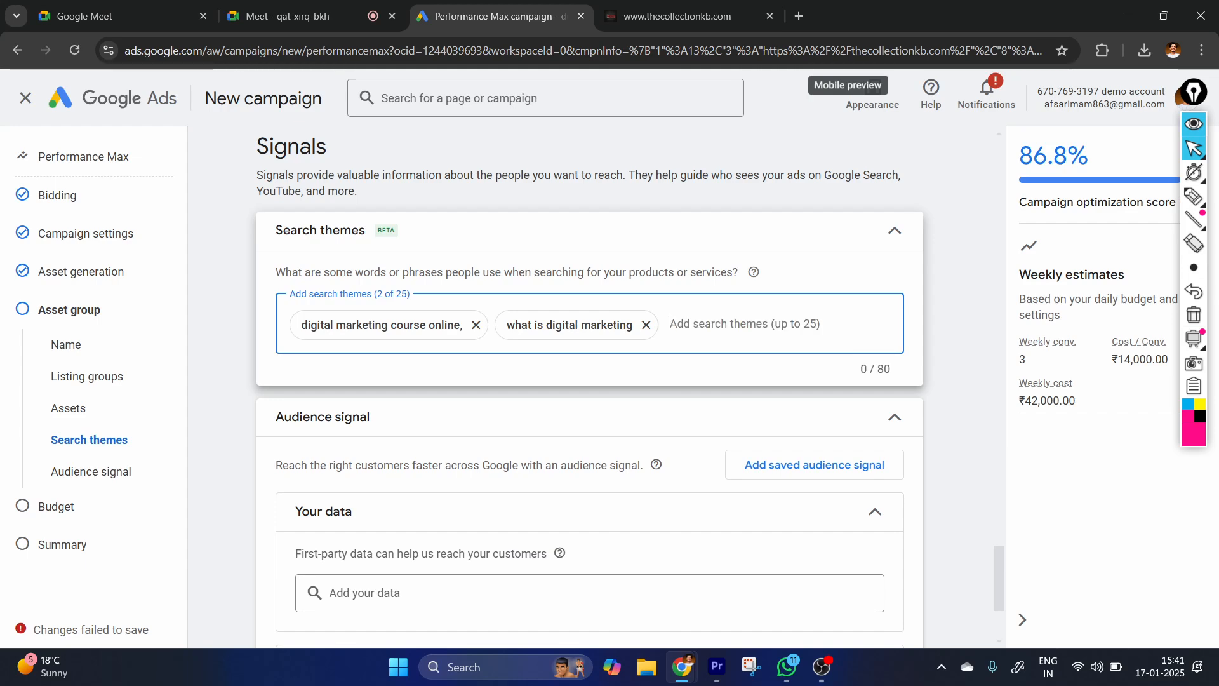
Add "price of digital marketing course" as a search theme.
text(price of f)
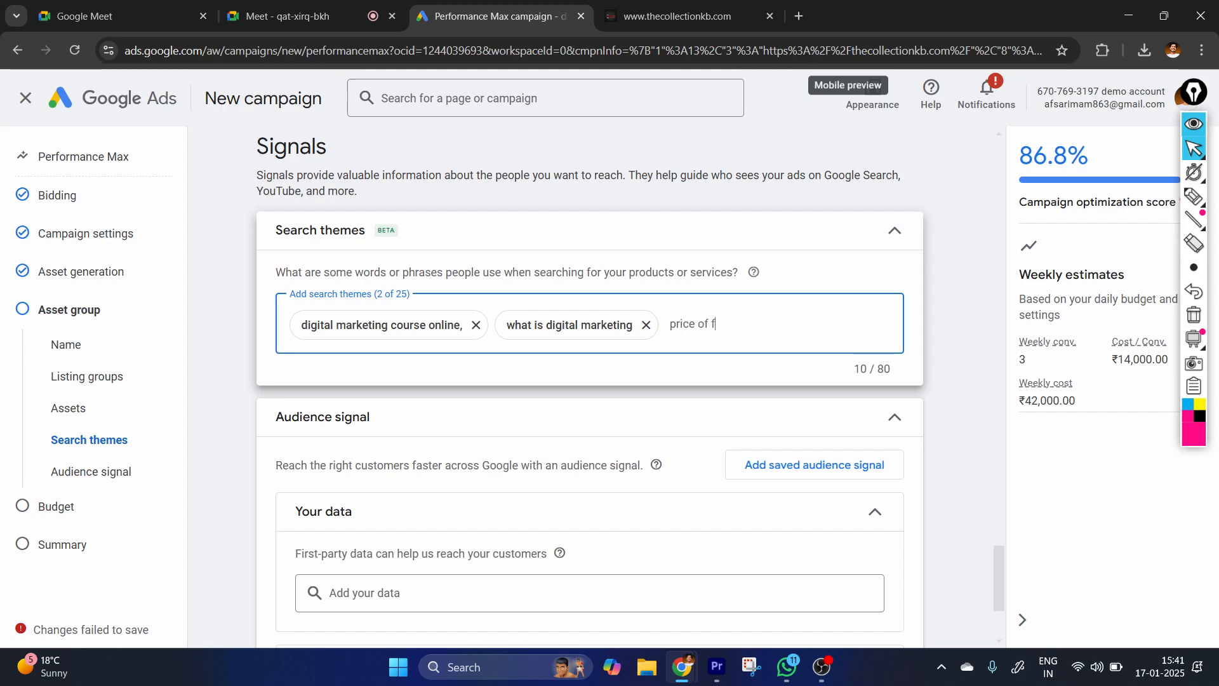
key(BackSpace)
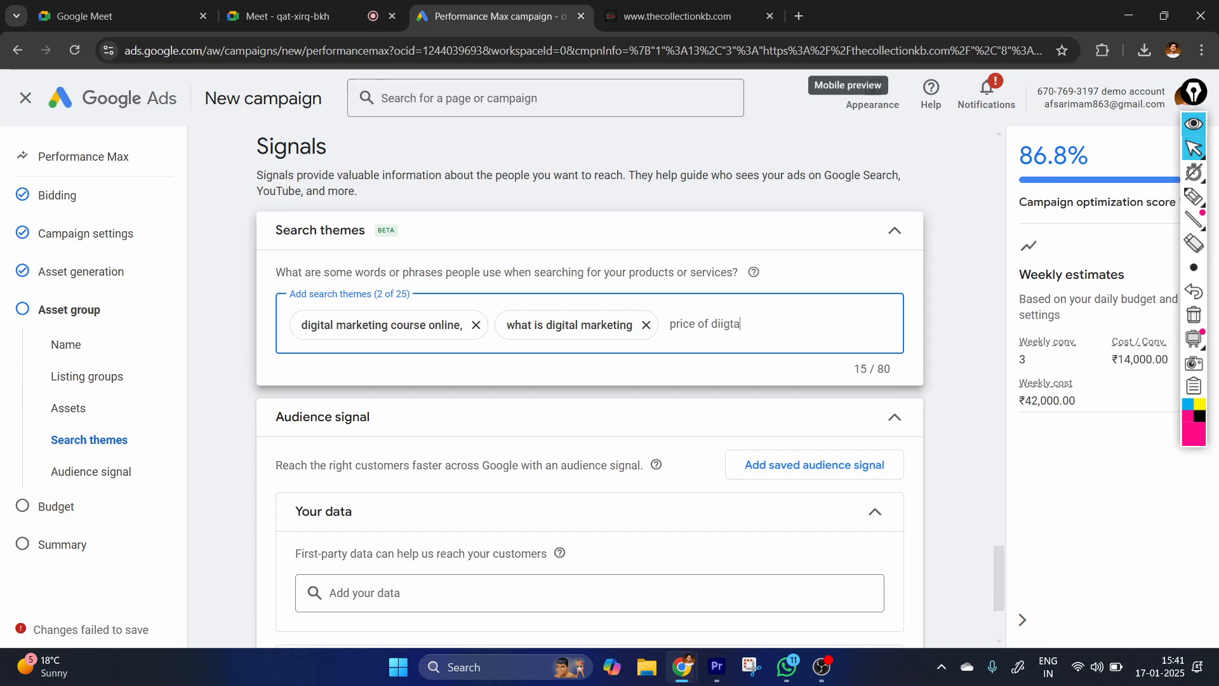
text(diig)
key(BackSpace)
key(BackSpace)
text(f)
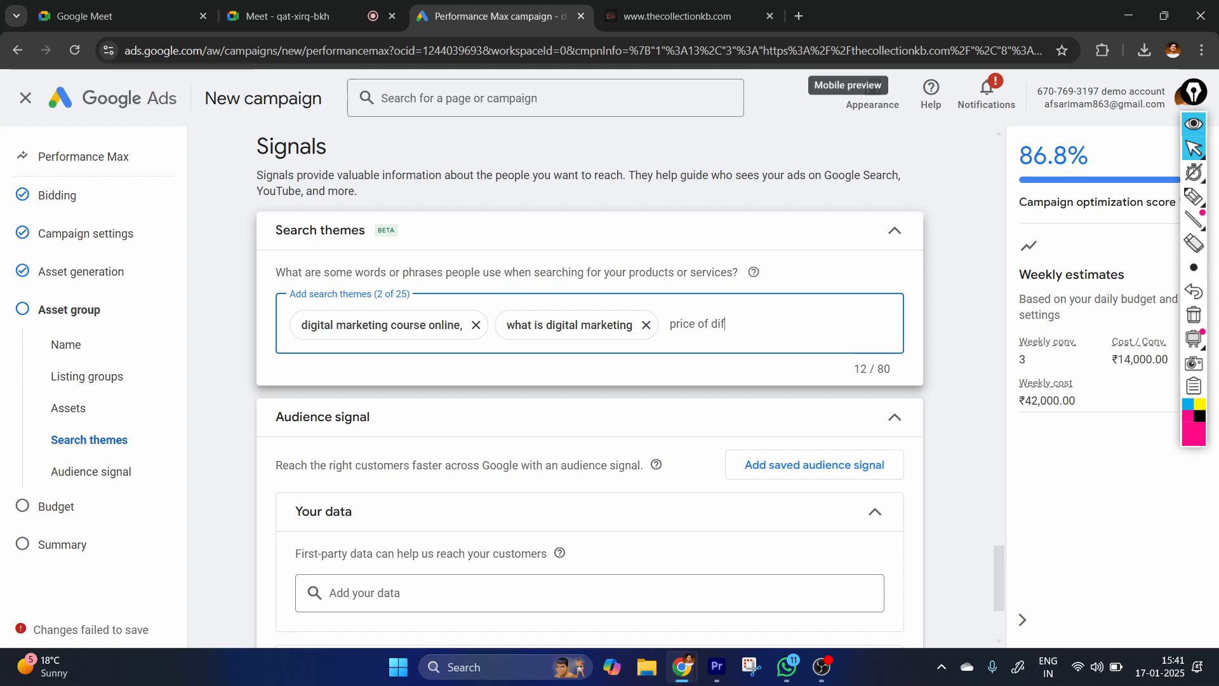
key(BackSpace)
text(gital marketing c)
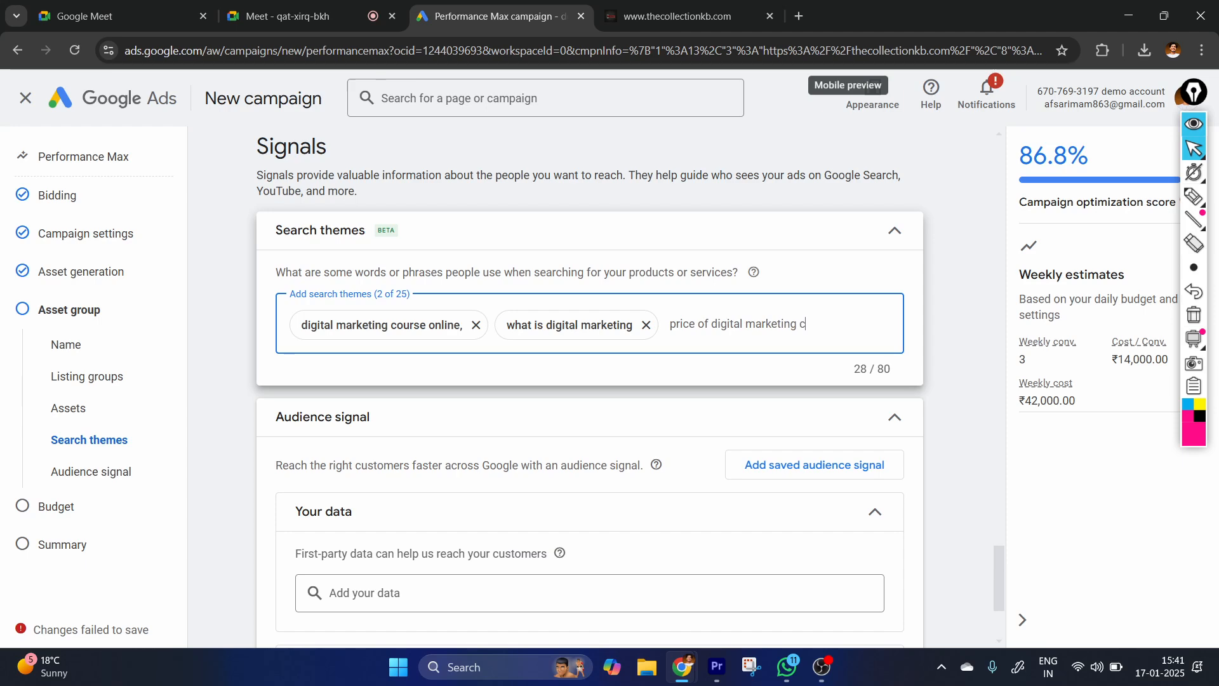
text(ourse)
key(Return)
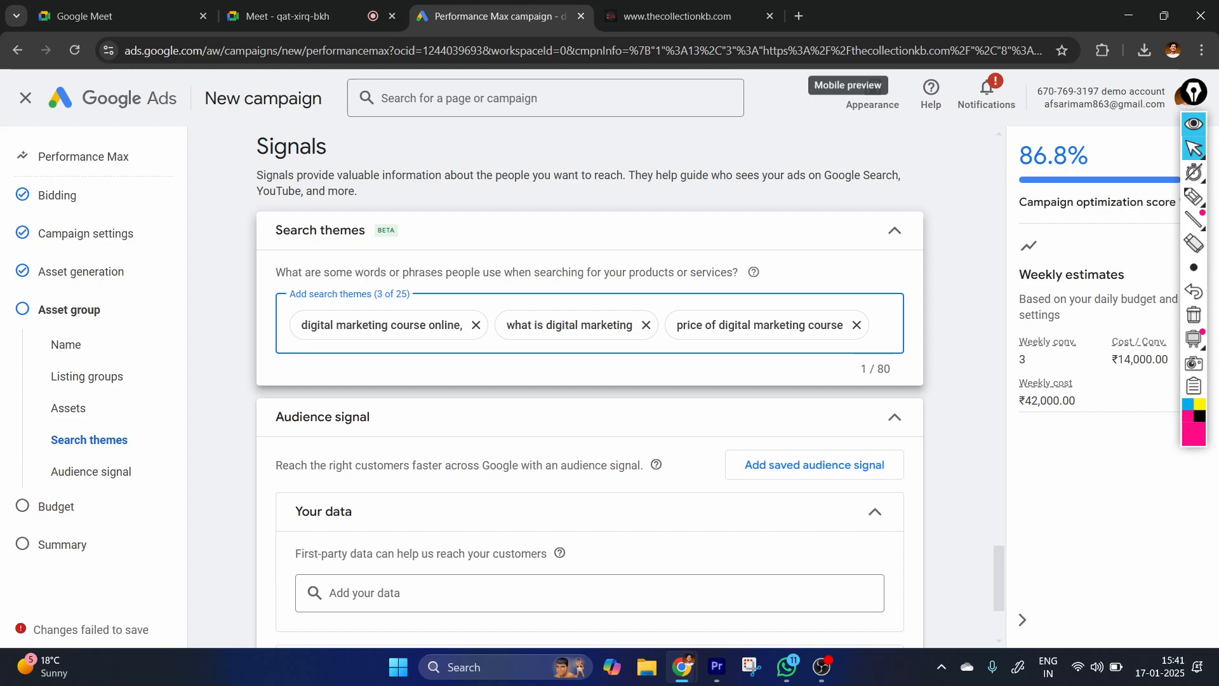
Underline the search theme count and the three added search themes with the pen, and clear the markings.
click(1194, 197)
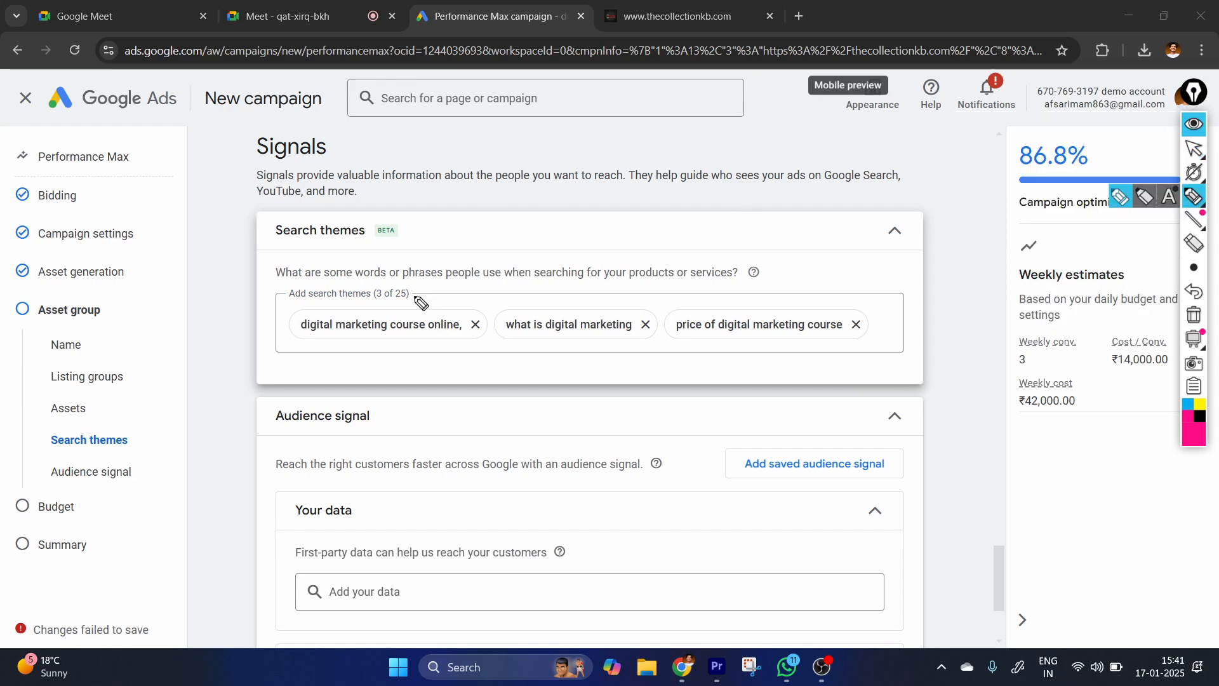
drag(370, 297, 409, 295)
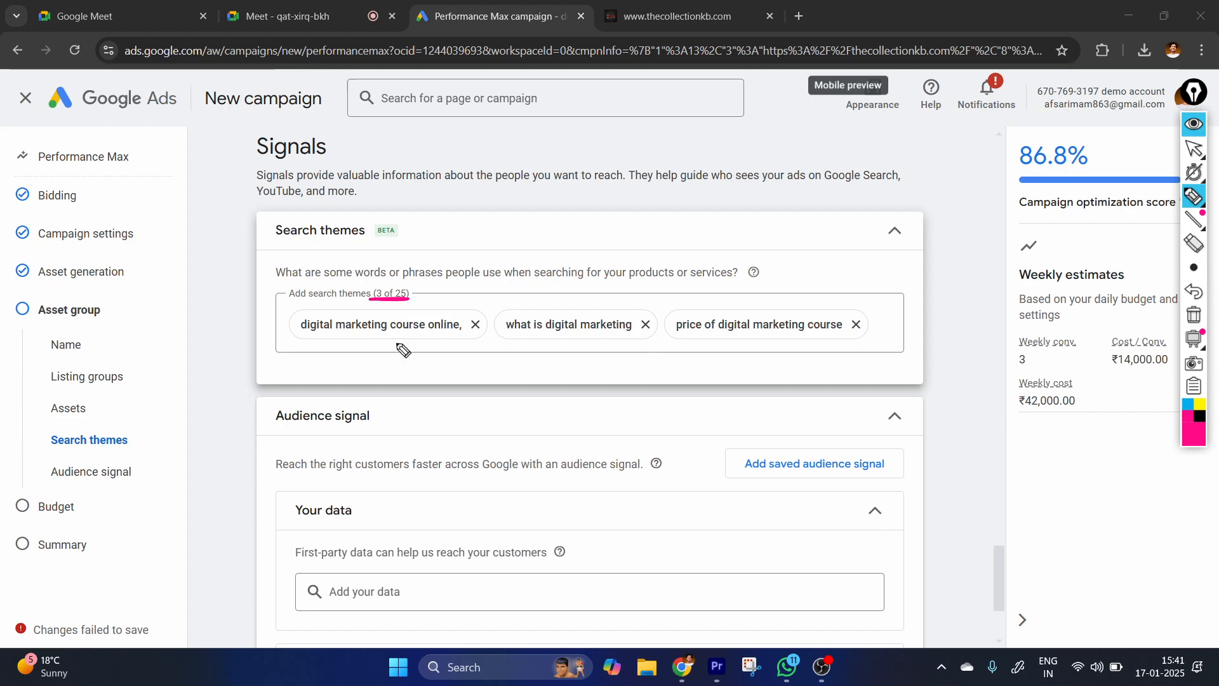
drag(296, 341, 458, 345)
drag(552, 358, 635, 356)
drag(746, 357, 867, 363)
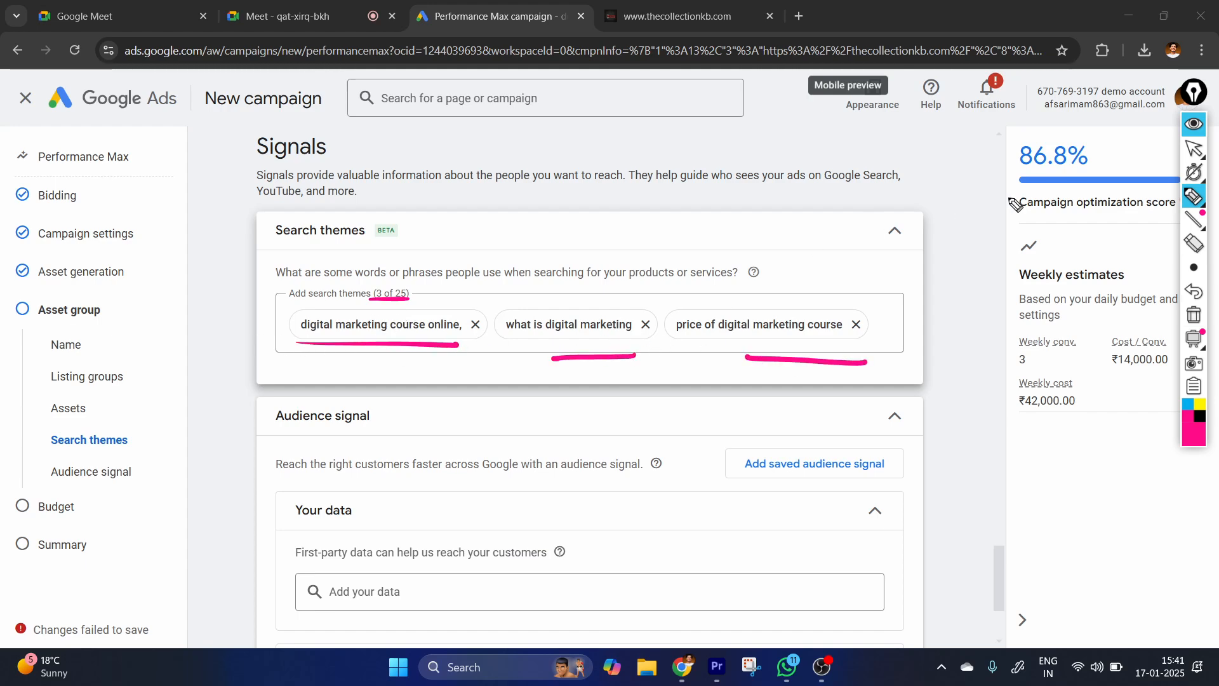
click(1194, 148)
click(1194, 314)
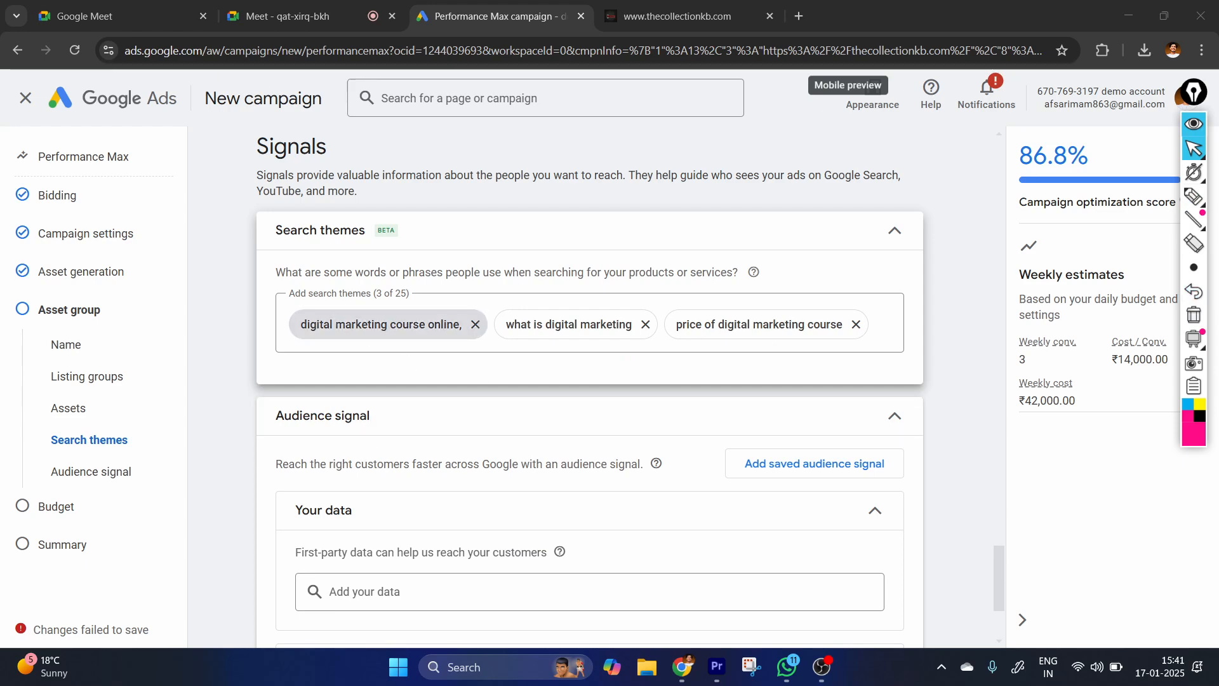
Circle the "digital marketing course online," search theme with the pen, and clear the marking.
click(1194, 220)
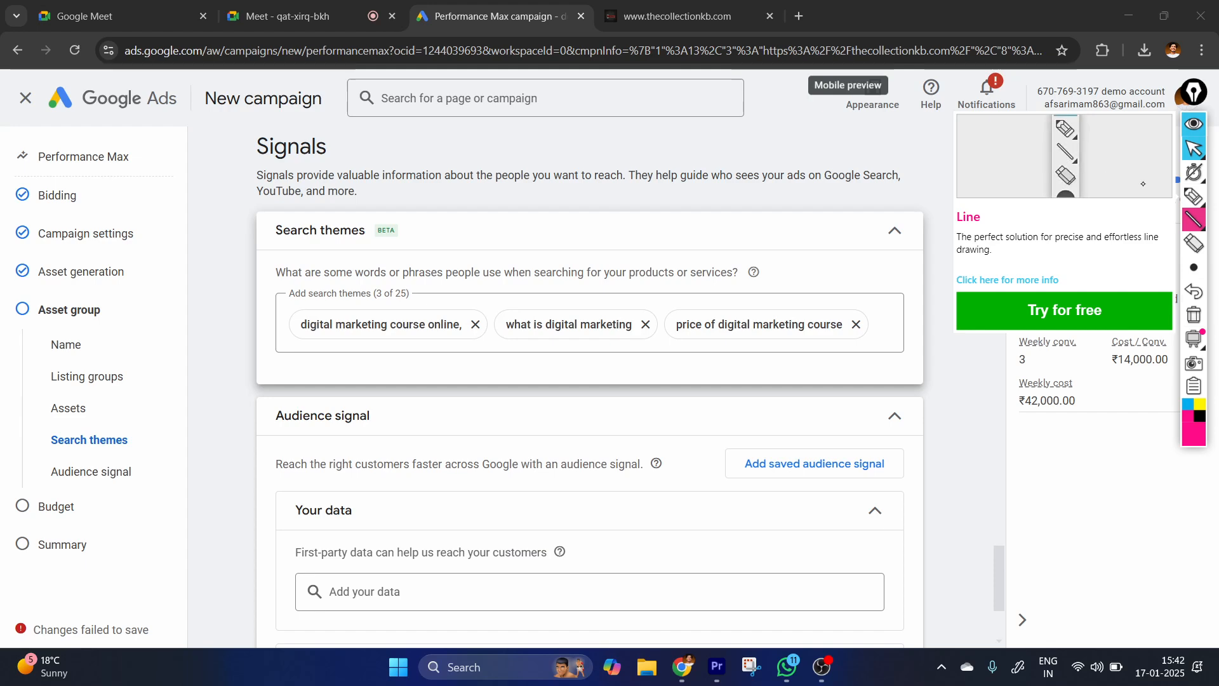
click(1193, 196)
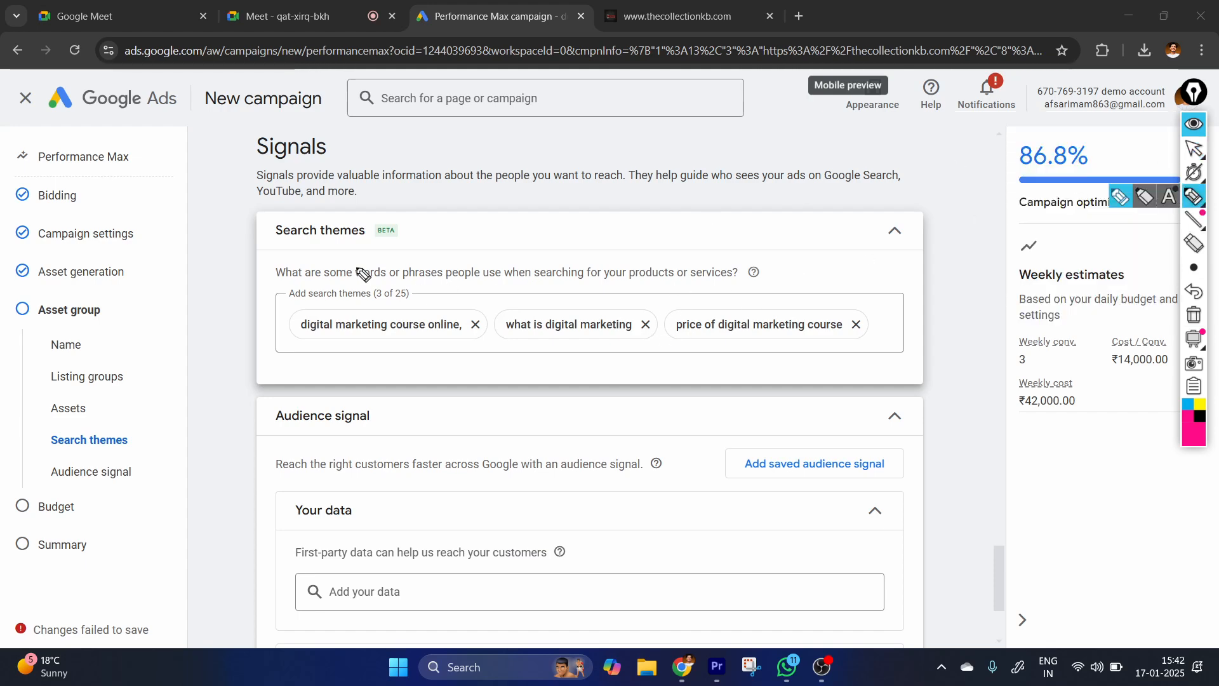
mouse_move(280, 268)
mouse_down()
mouse_move(273, 287)
mouse_move(352, 308)
mouse_up()
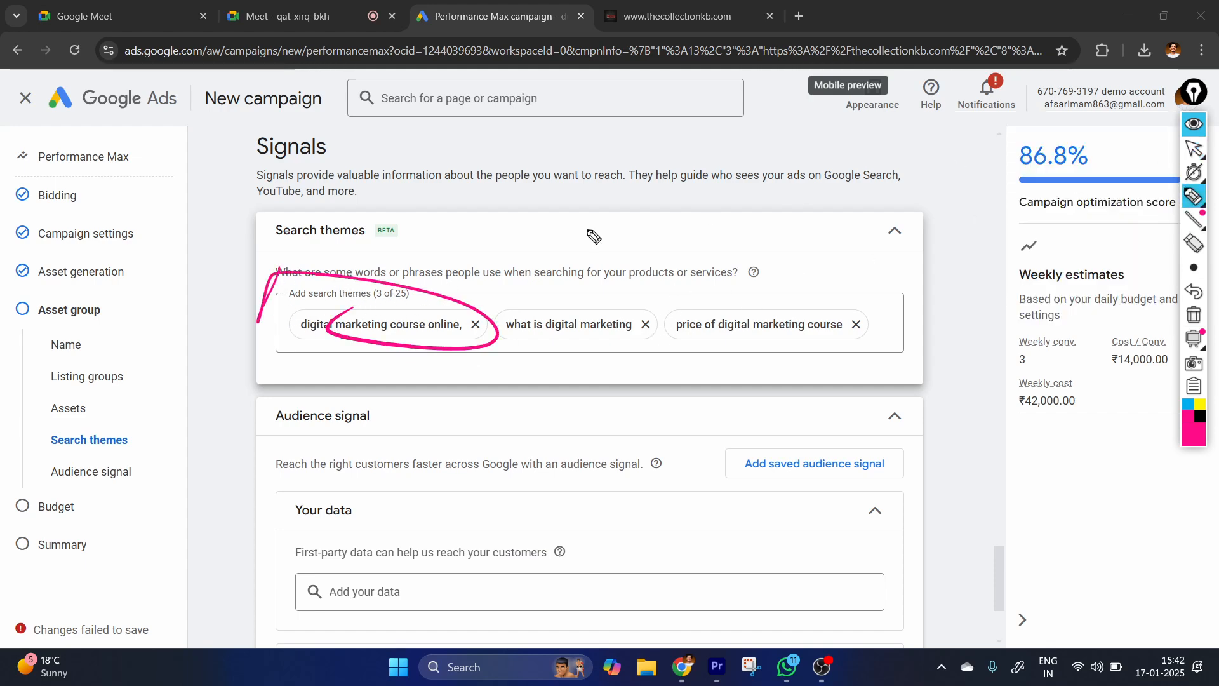
click(1194, 148)
click(1189, 322)
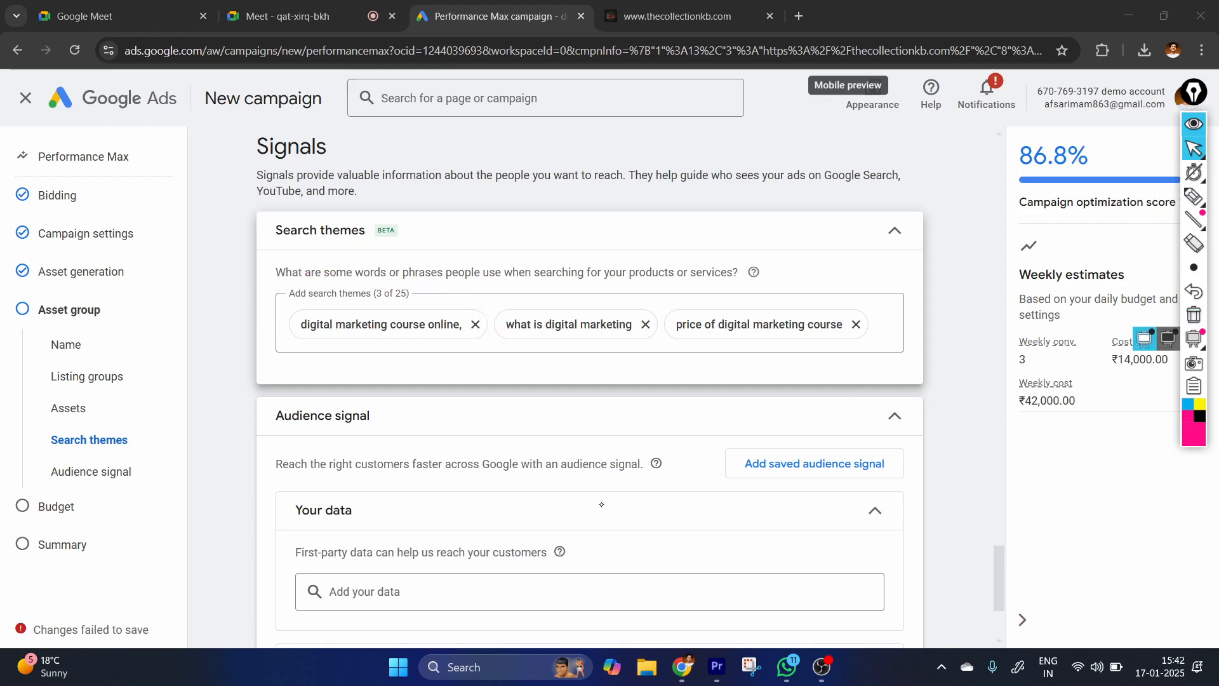
Expand the additional signals of the audience signal and add the Interests & detailed demographics section.
click(602, 503)
scroll(540, 473, down, 3)
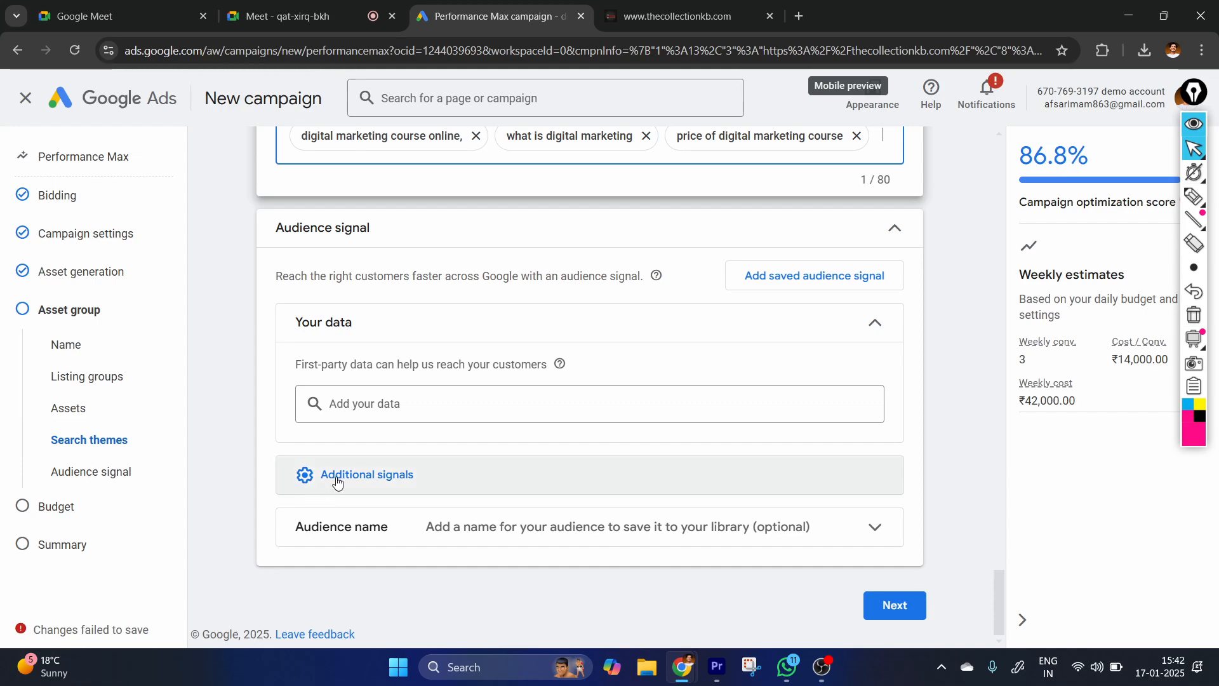
click(363, 485)
scroll(413, 370, down, 2)
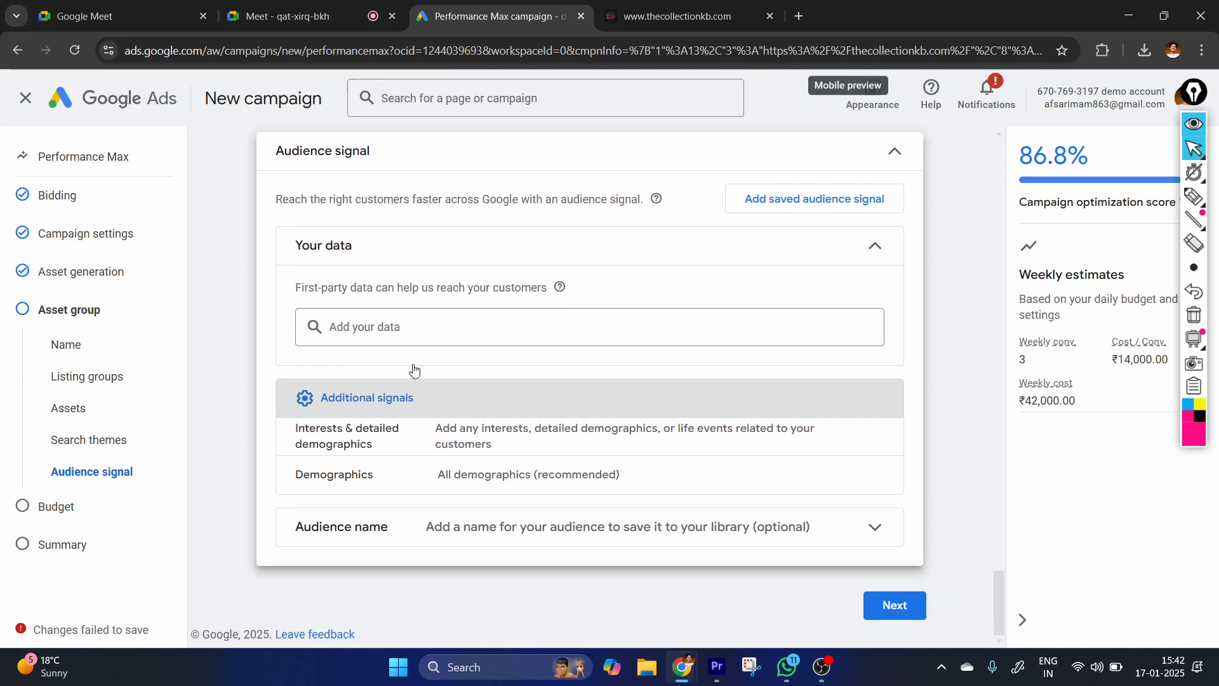
click(876, 437)
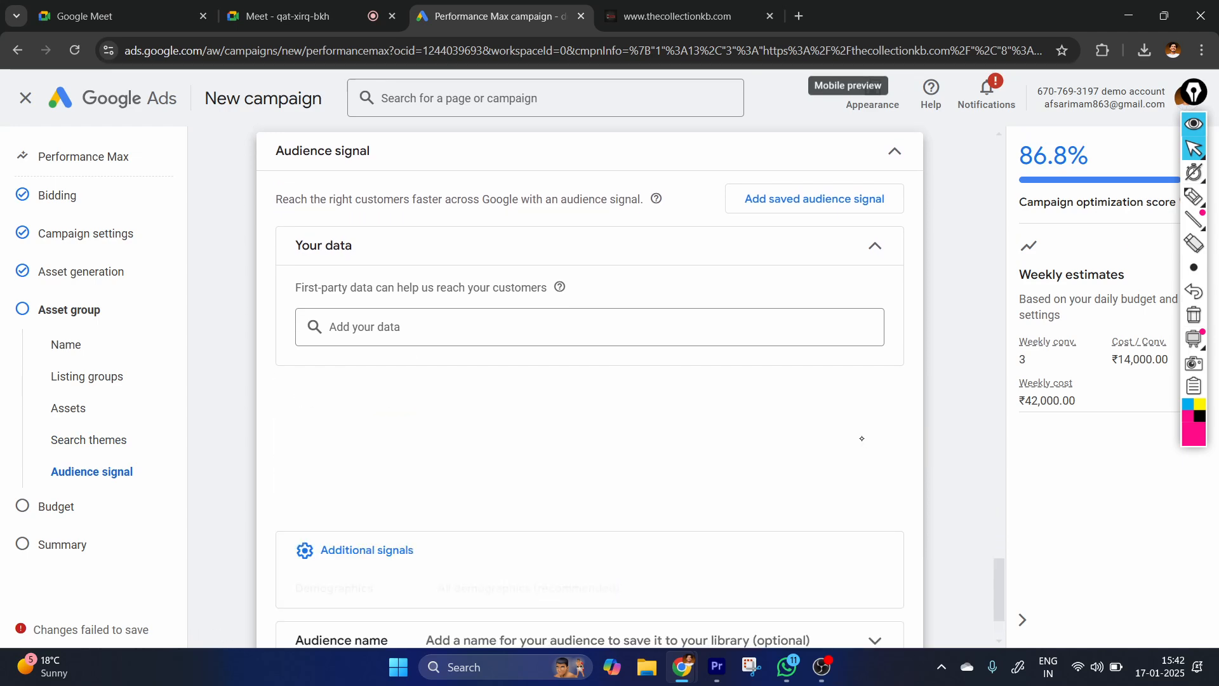
scroll(531, 466, down, 2)
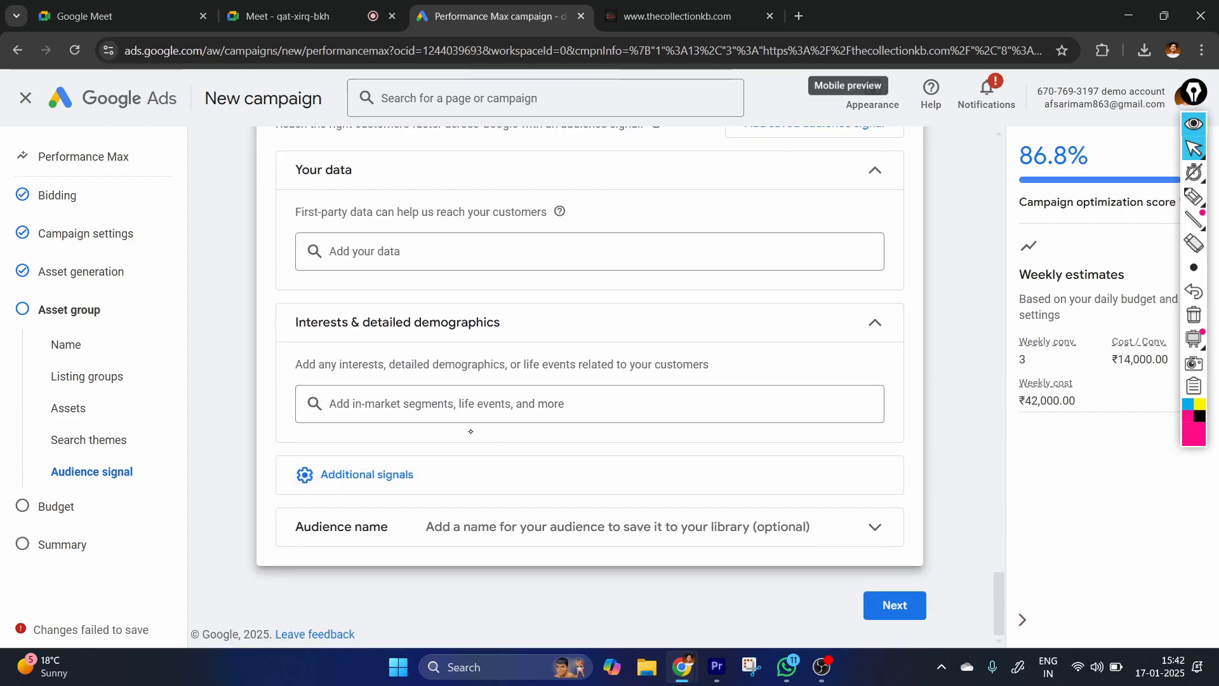
Search interests for "online marketing" and select Digital Marketing Companies, Digital Marketing Services, Business Marketing Websites and Digital Marketing Agency.
click(412, 404)
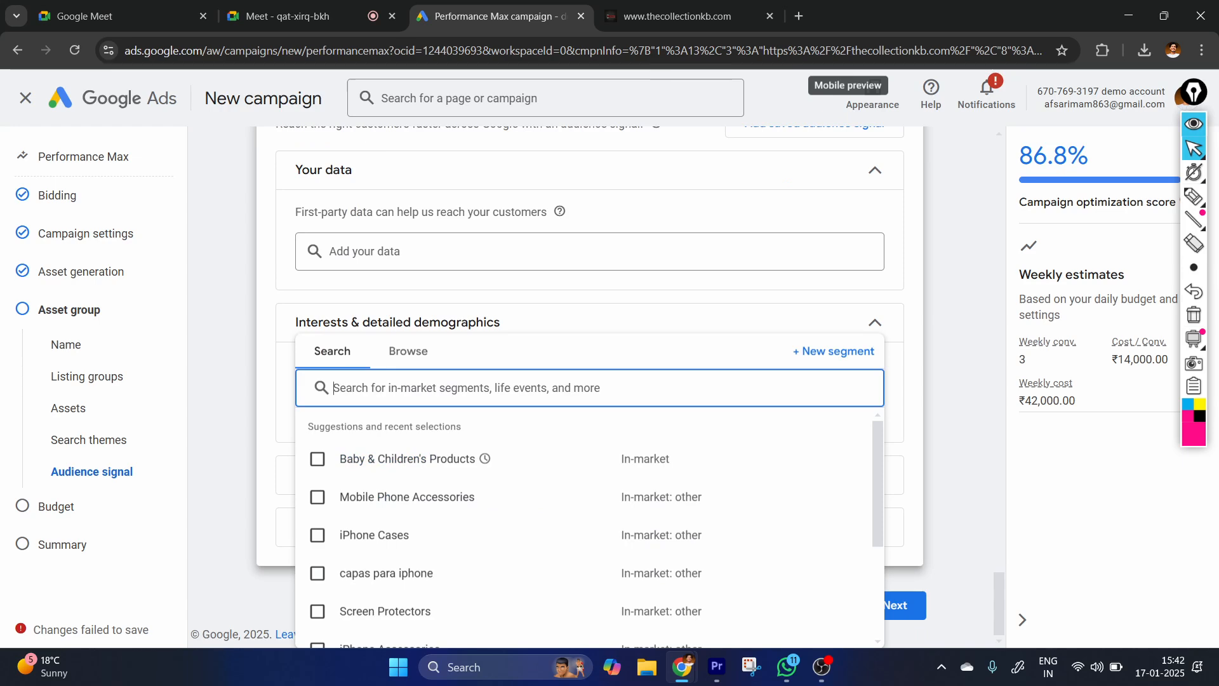
text(online)
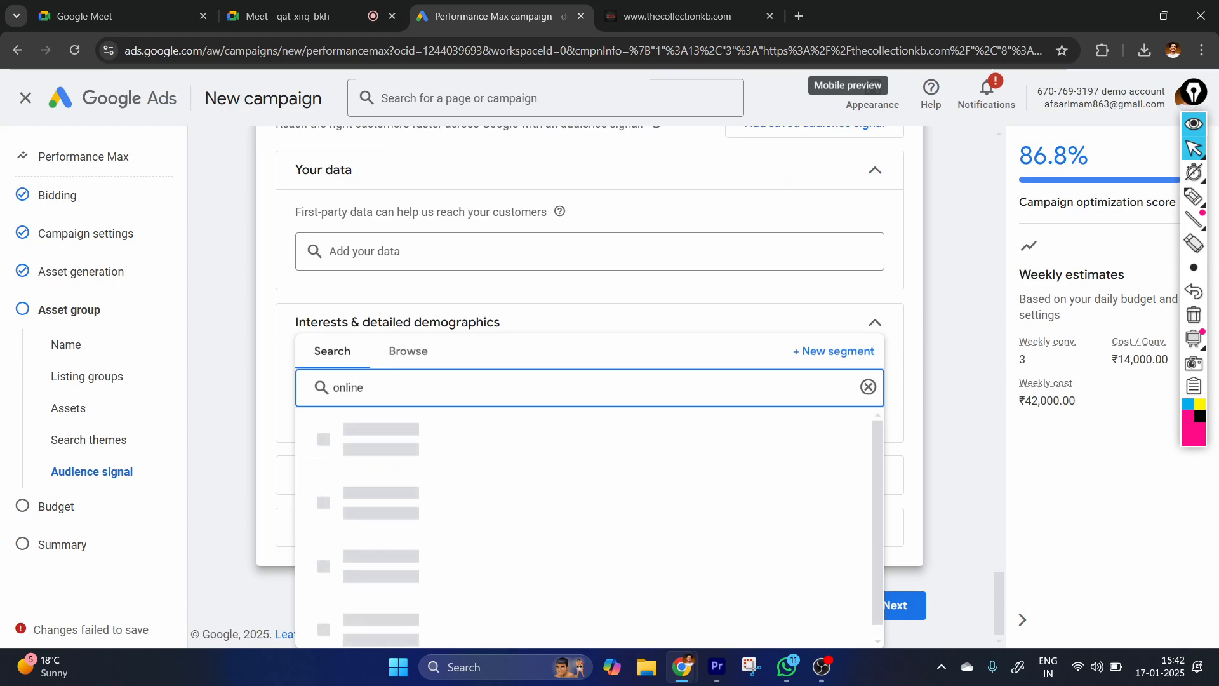
text( marketing)
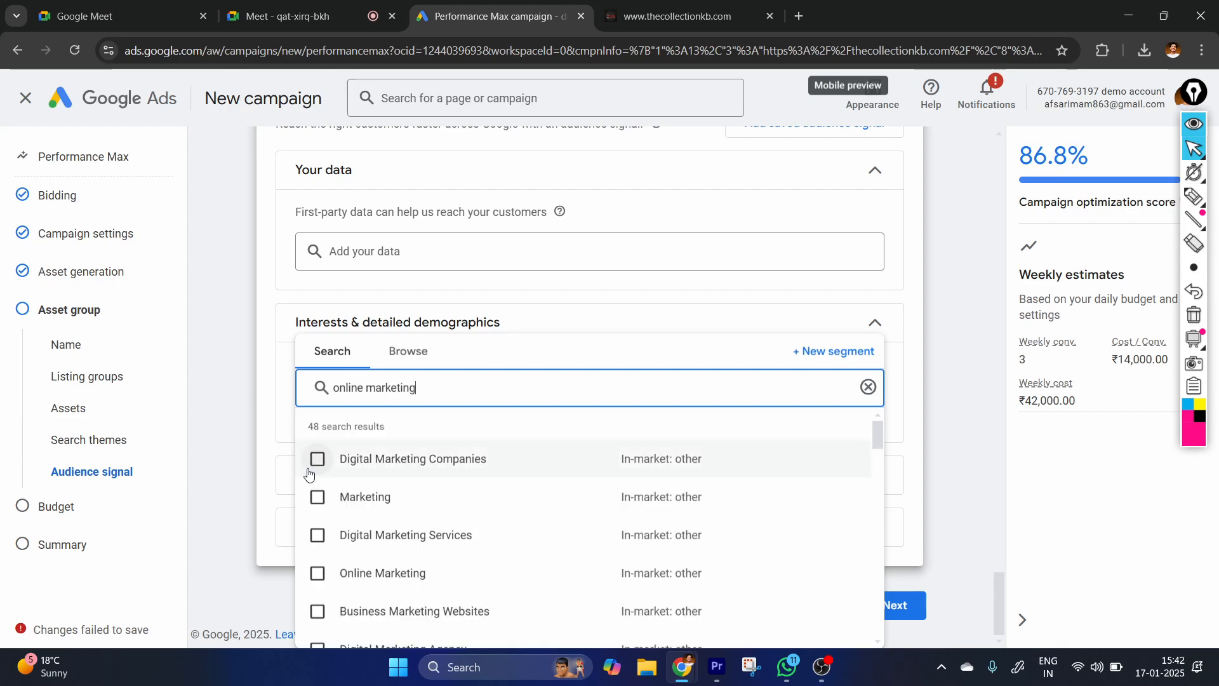
click(318, 534)
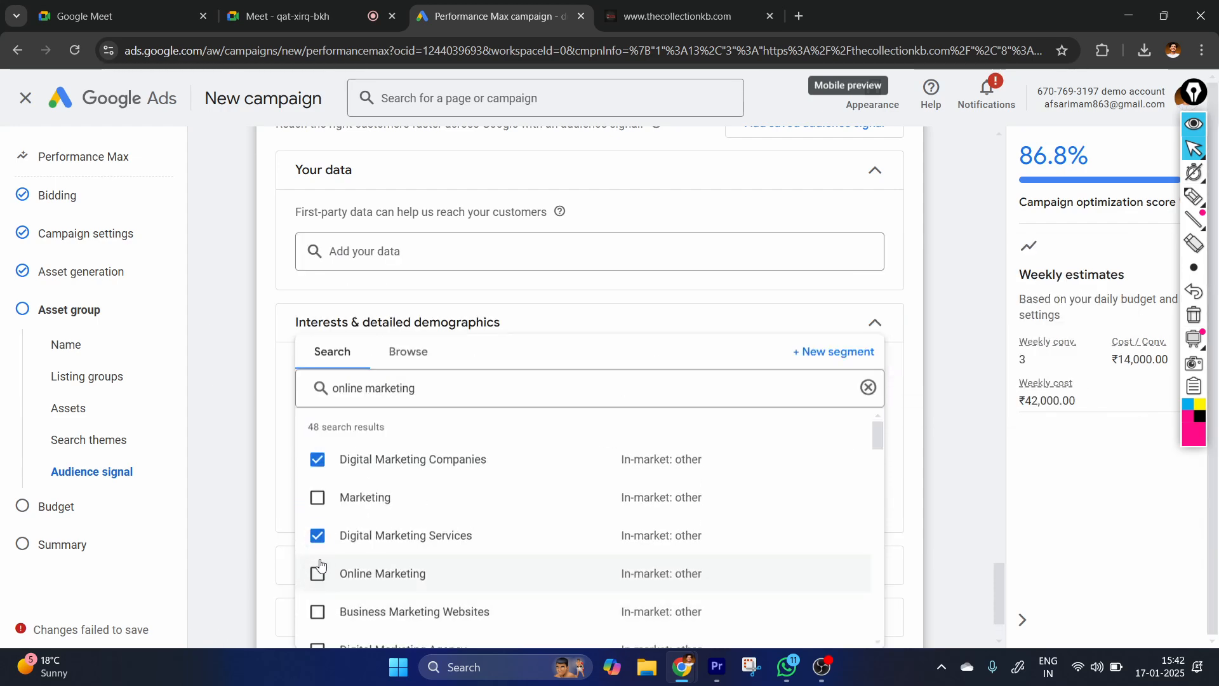
scroll(358, 503, down, 1)
click(318, 550)
click(317, 588)
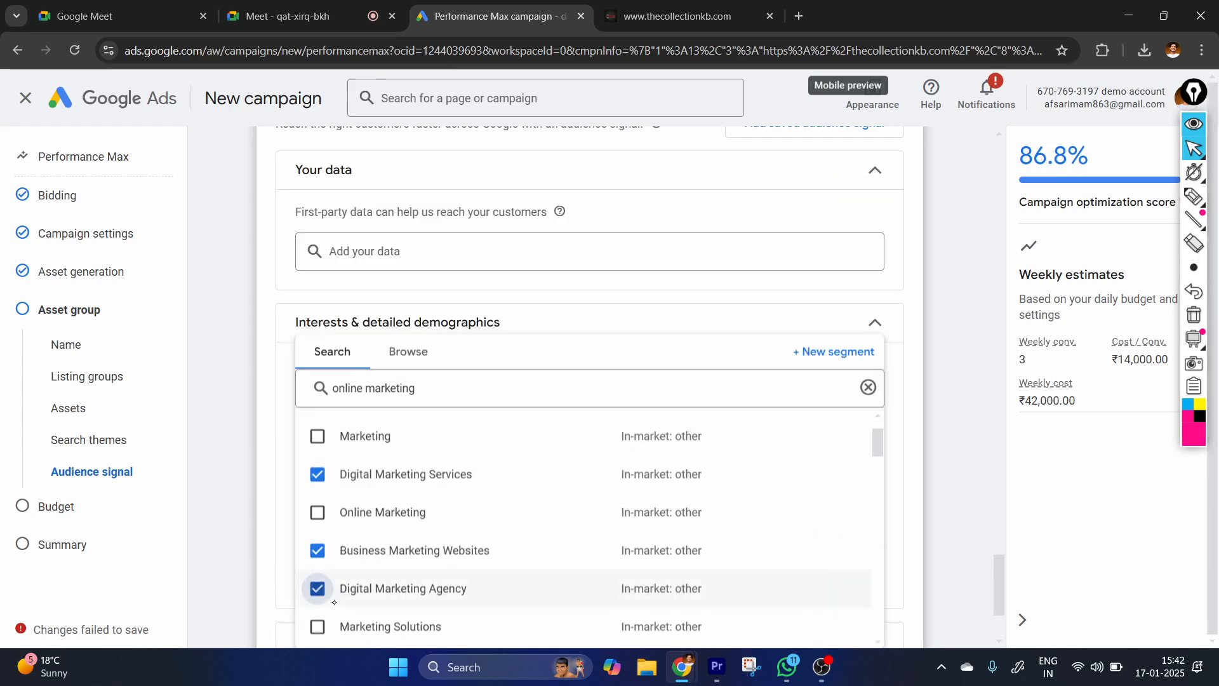
Add Marketing Strategies, Marketing Solutions, Email Marketing Services, Web Design & Development and Business & Productivity Software to the interest segments.
scroll(317, 588, down, 2)
scroll(318, 591, down, 1)
click(318, 579)
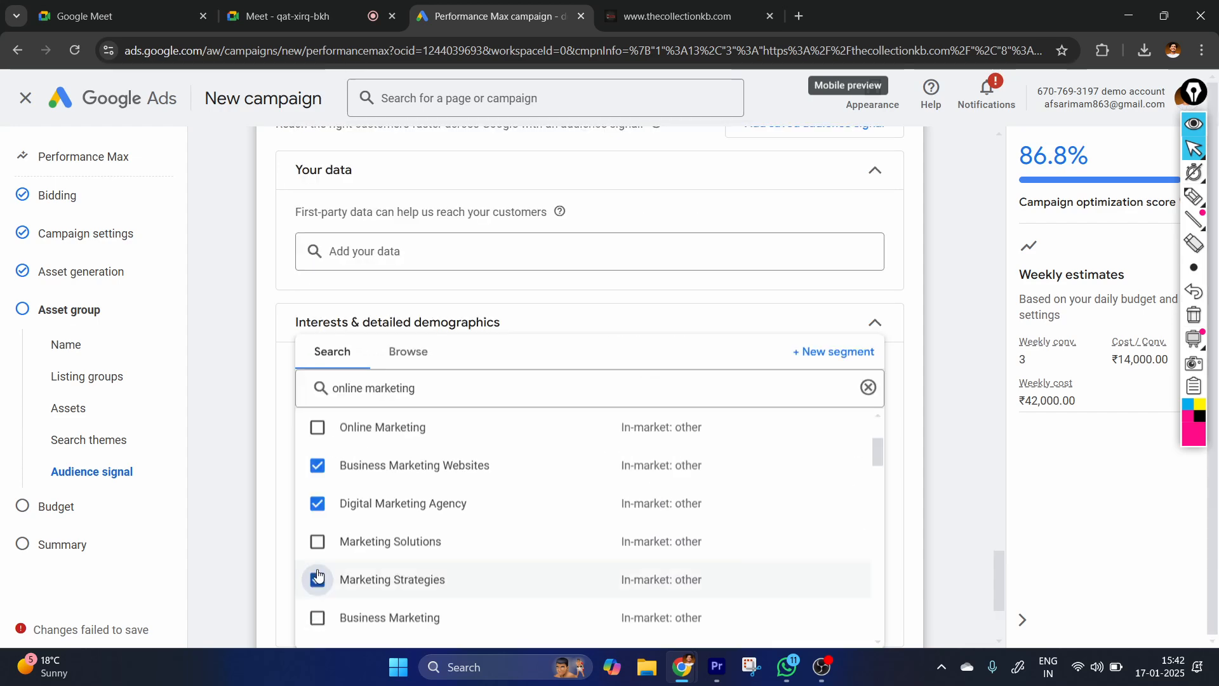
click(317, 542)
scroll(317, 559, down, 3)
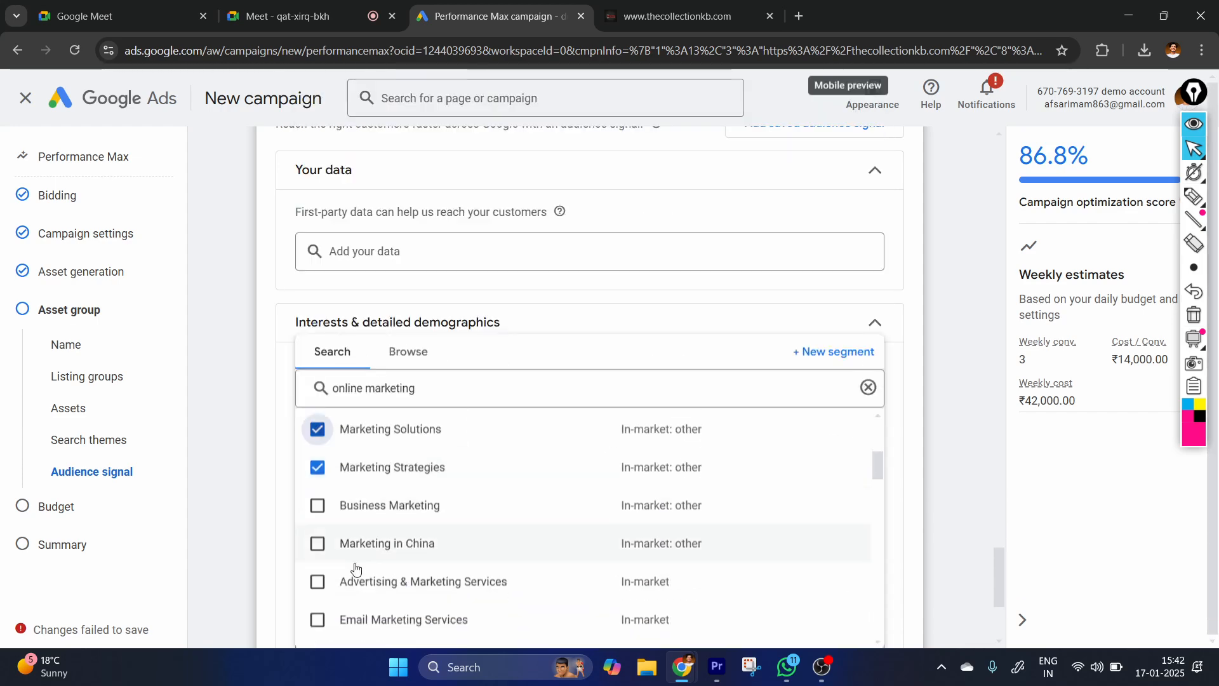
click(318, 619)
scroll(318, 610, down, 5)
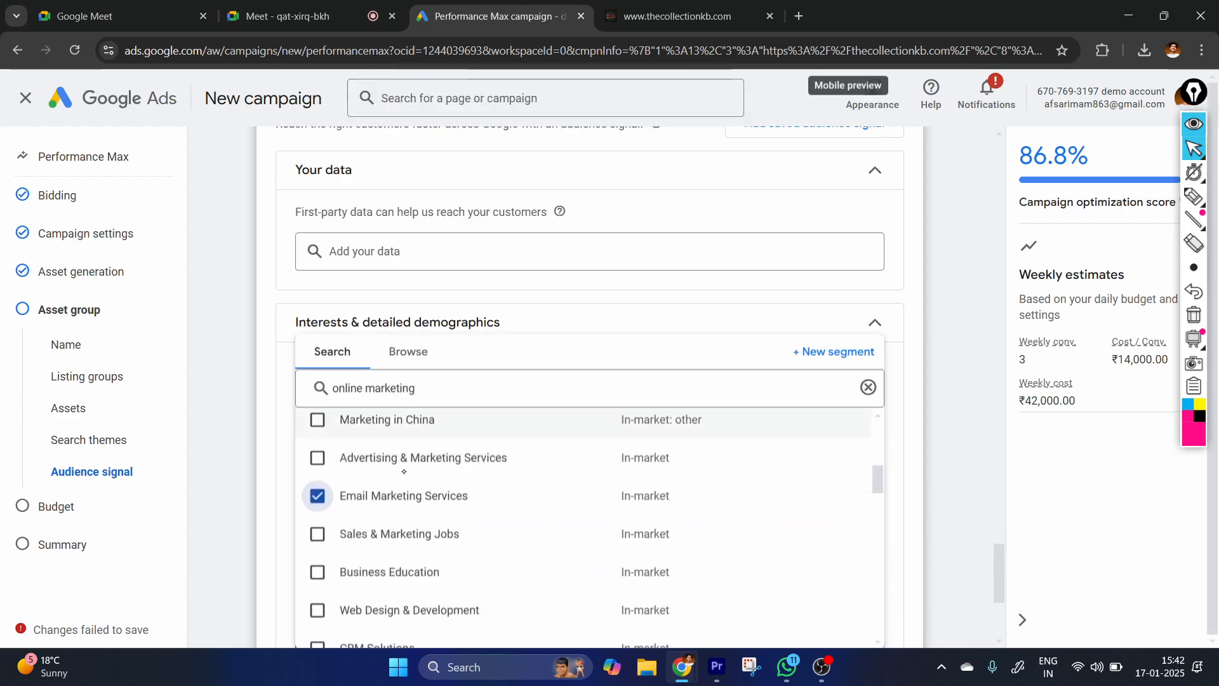
click(317, 514)
click(318, 629)
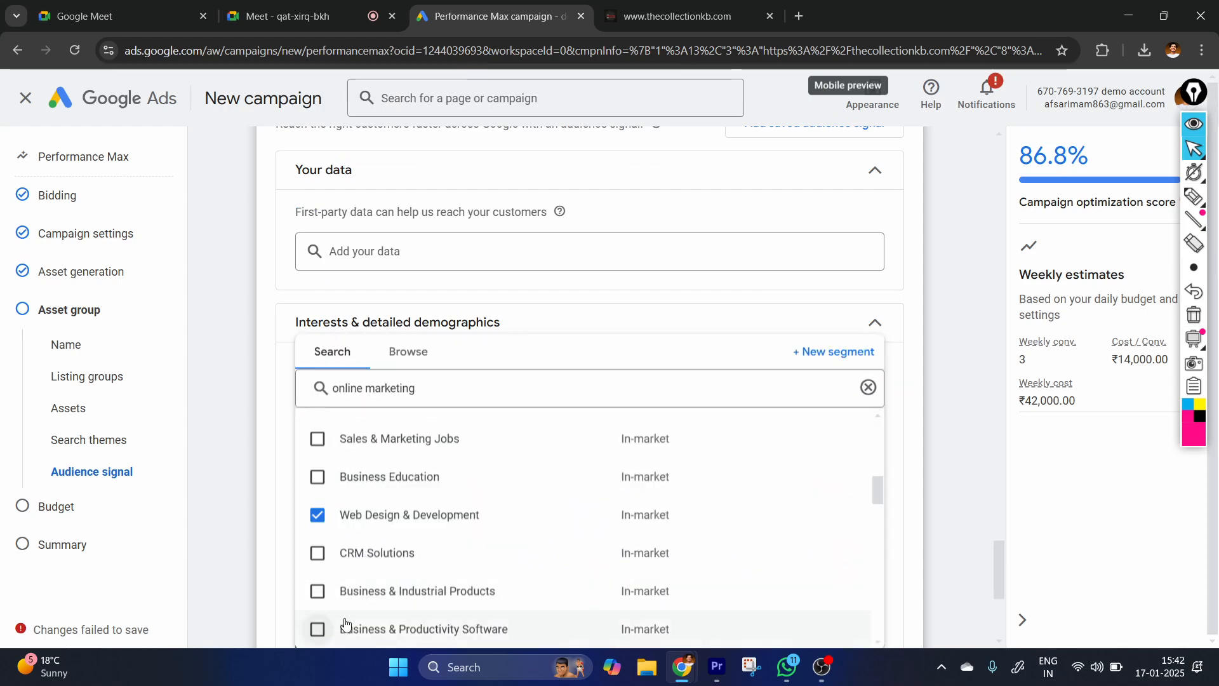
click(539, 305)
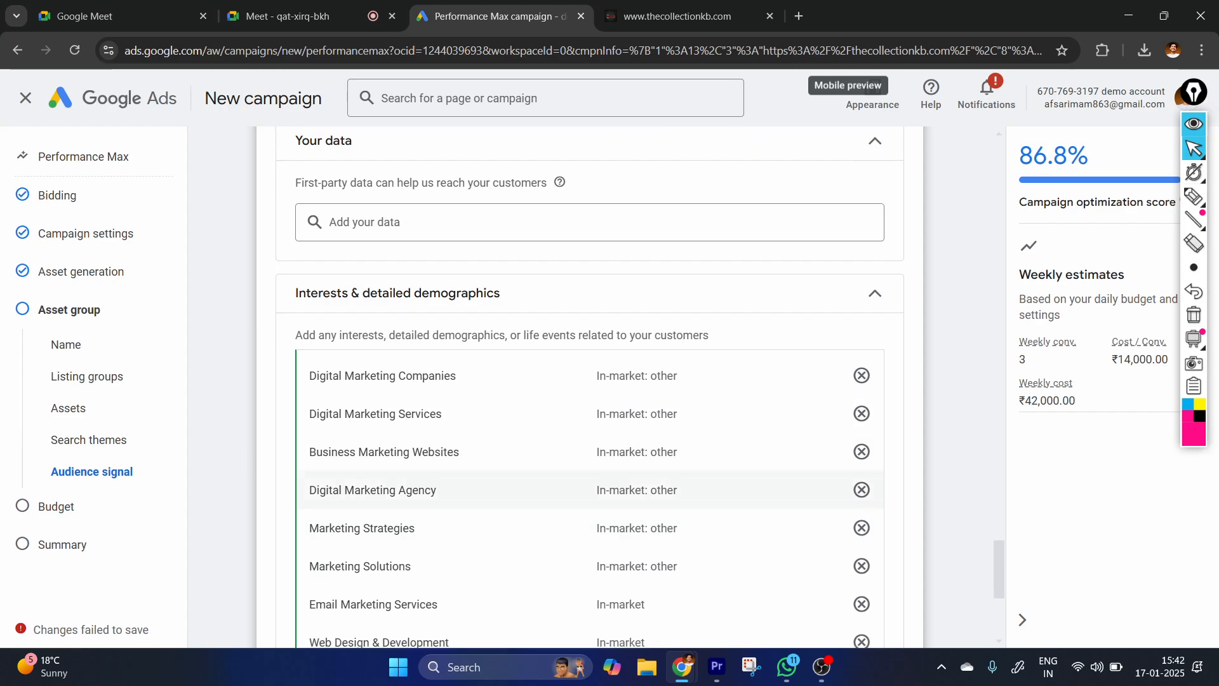
Expand the additional signals again and add the Demographics section to the audience signal.
scroll(461, 495, down, 5)
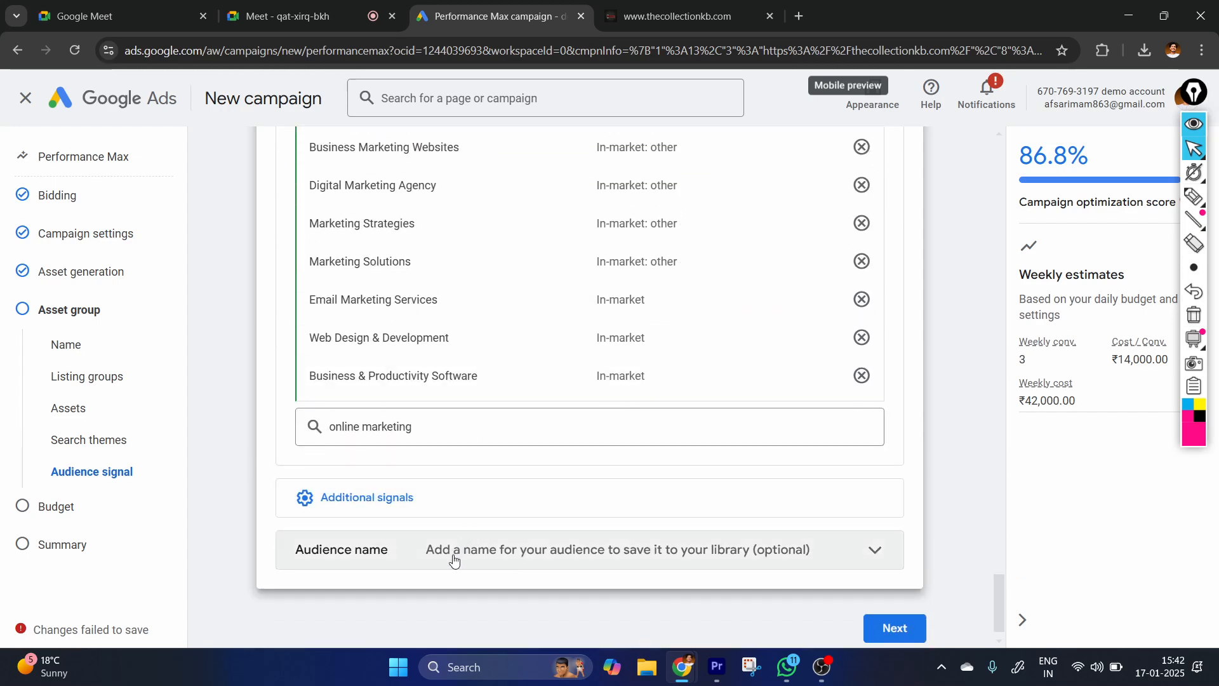
click(367, 502)
scroll(444, 508, down, 1)
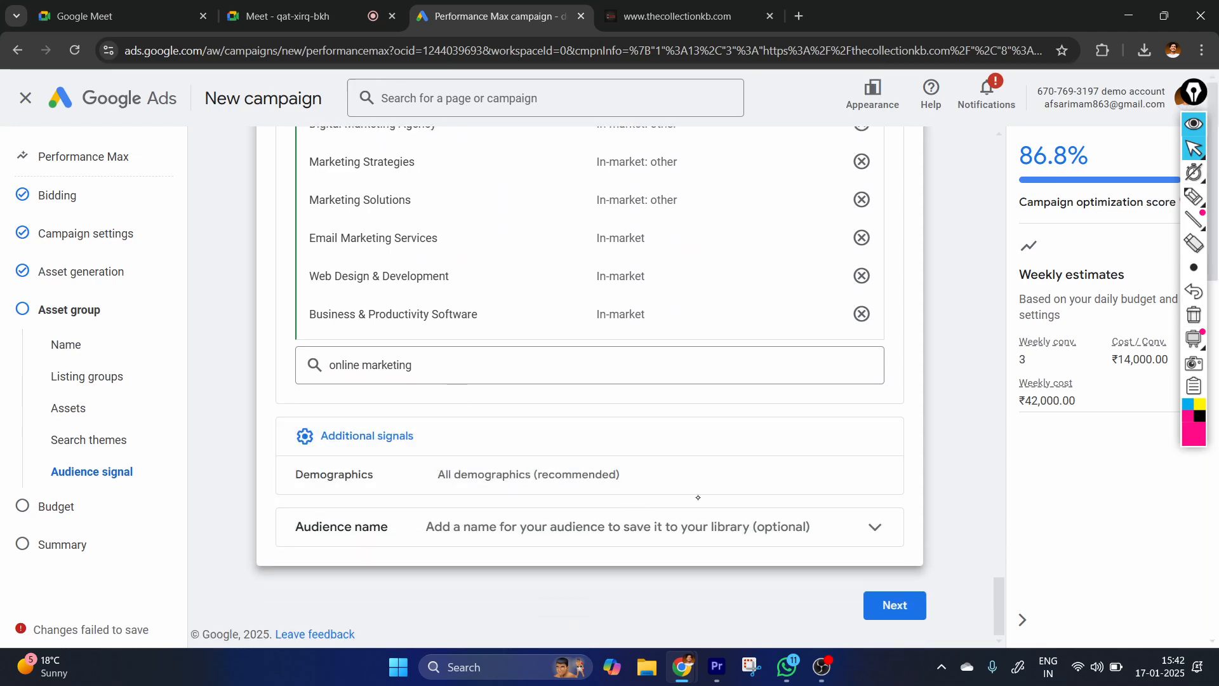
click(875, 476)
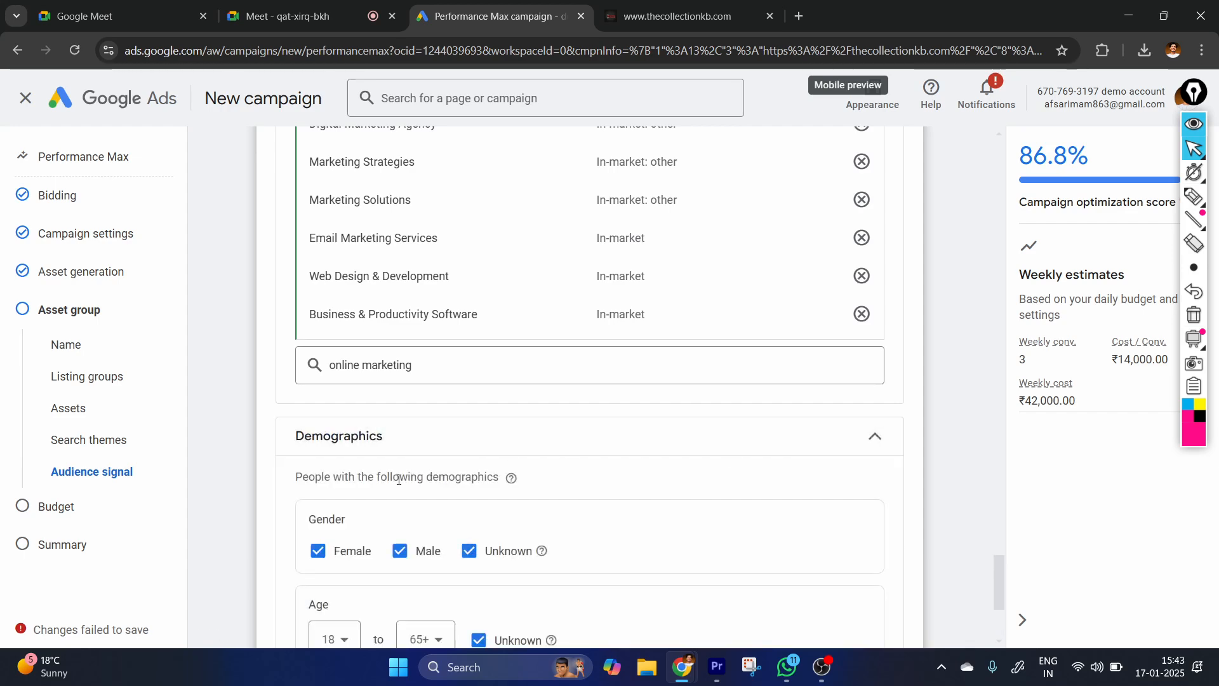
Set the upper age limit in the demographics to 44, and change it to 34.
scroll(438, 419, down, 3)
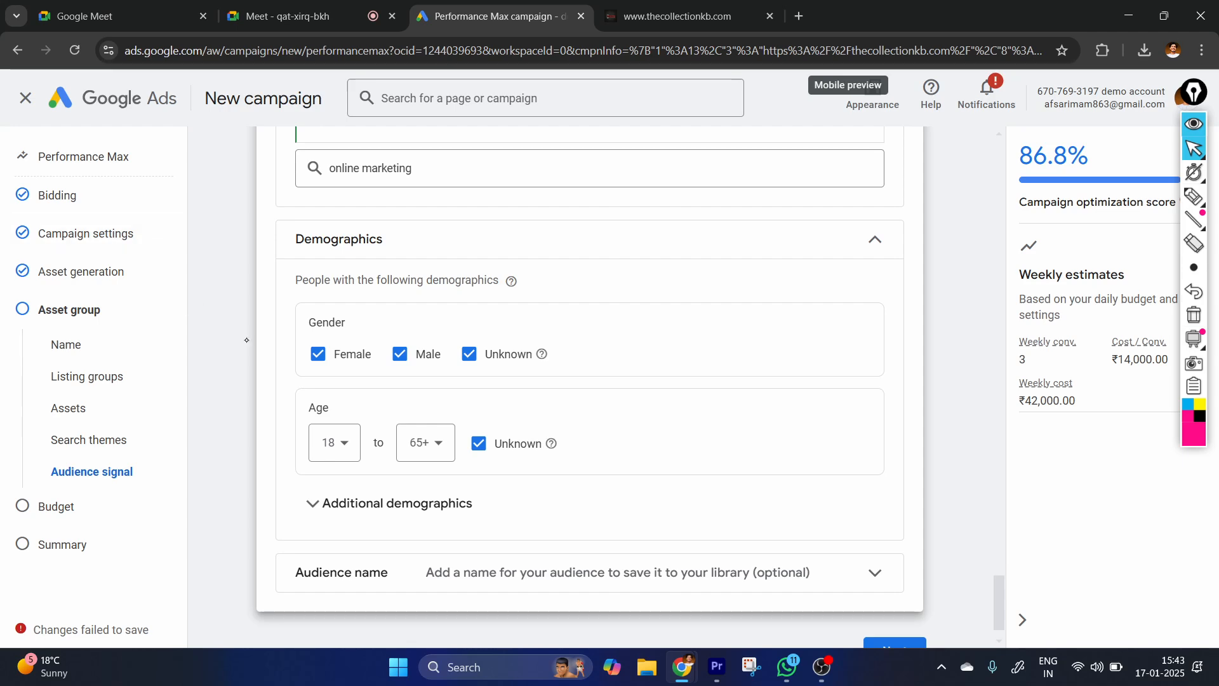
click(424, 443)
click(431, 317)
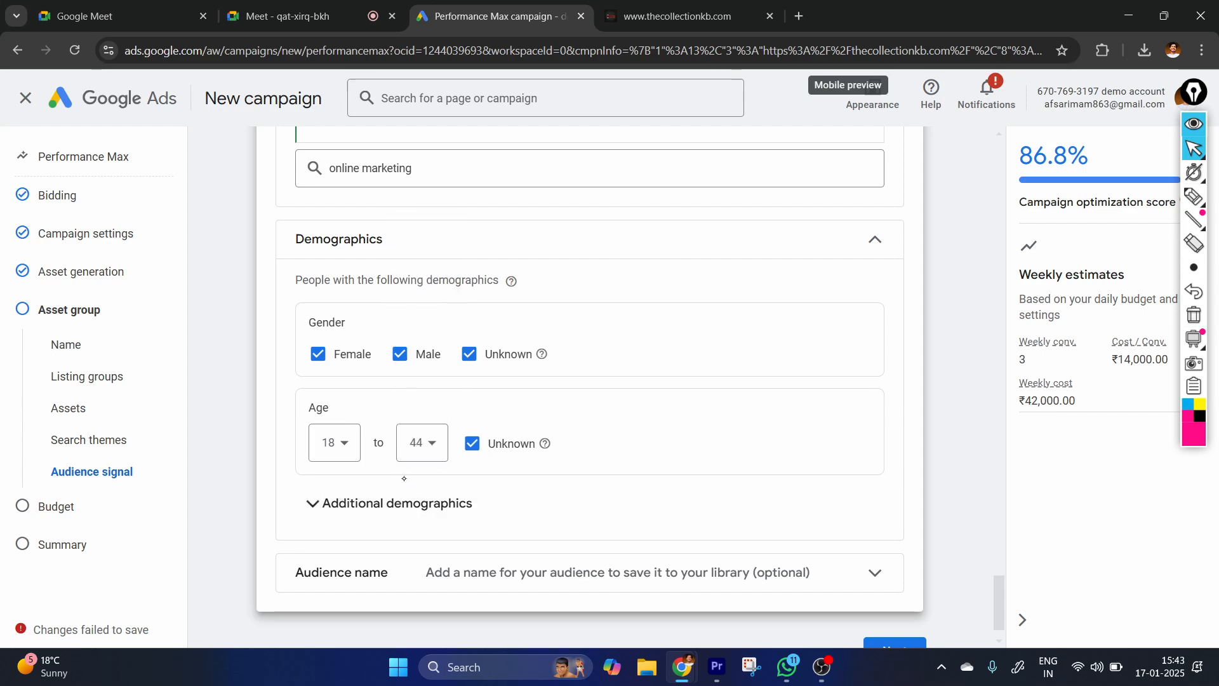
scroll(578, 435, down, 1)
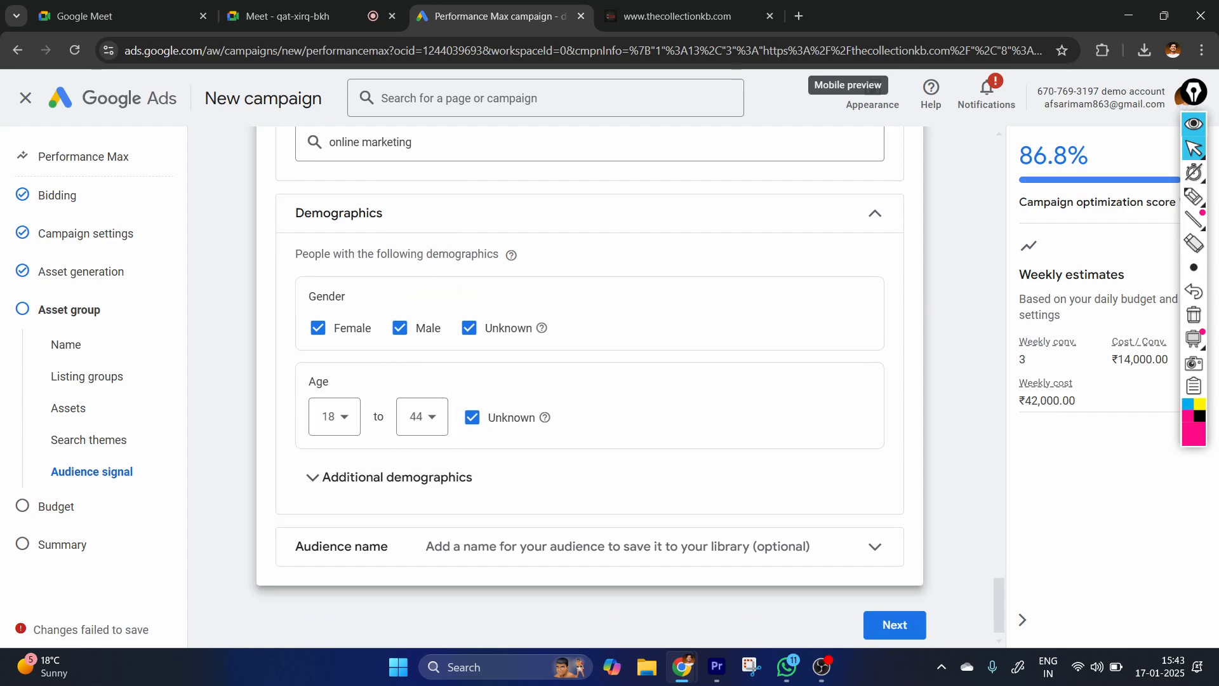
click(426, 398)
click(415, 448)
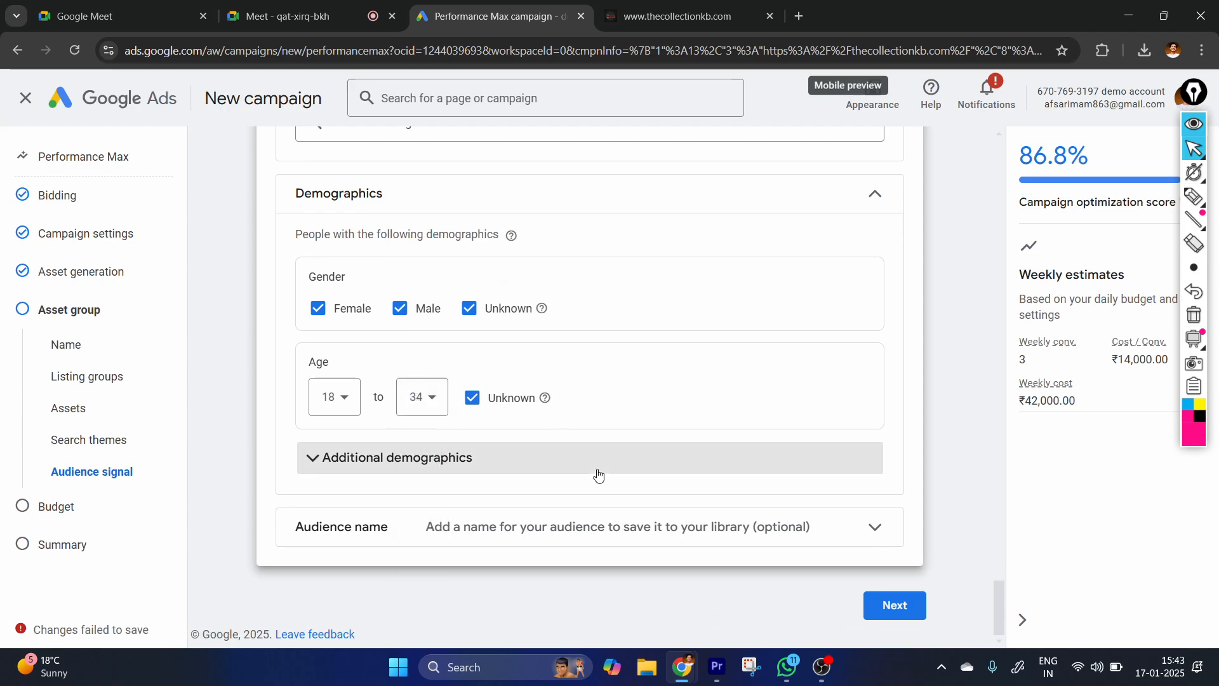
Expand the additional demographics and the Audience name section to examine their options.
click(413, 461)
scroll(456, 488, down, 2)
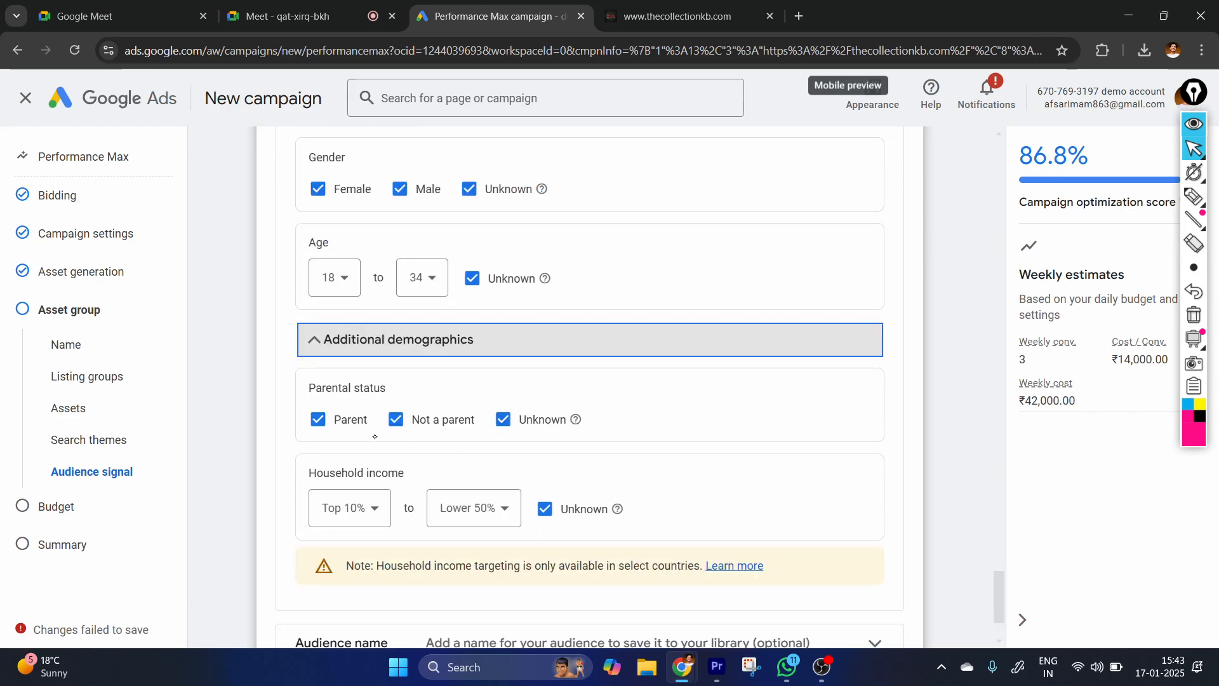
scroll(476, 495, down, 2)
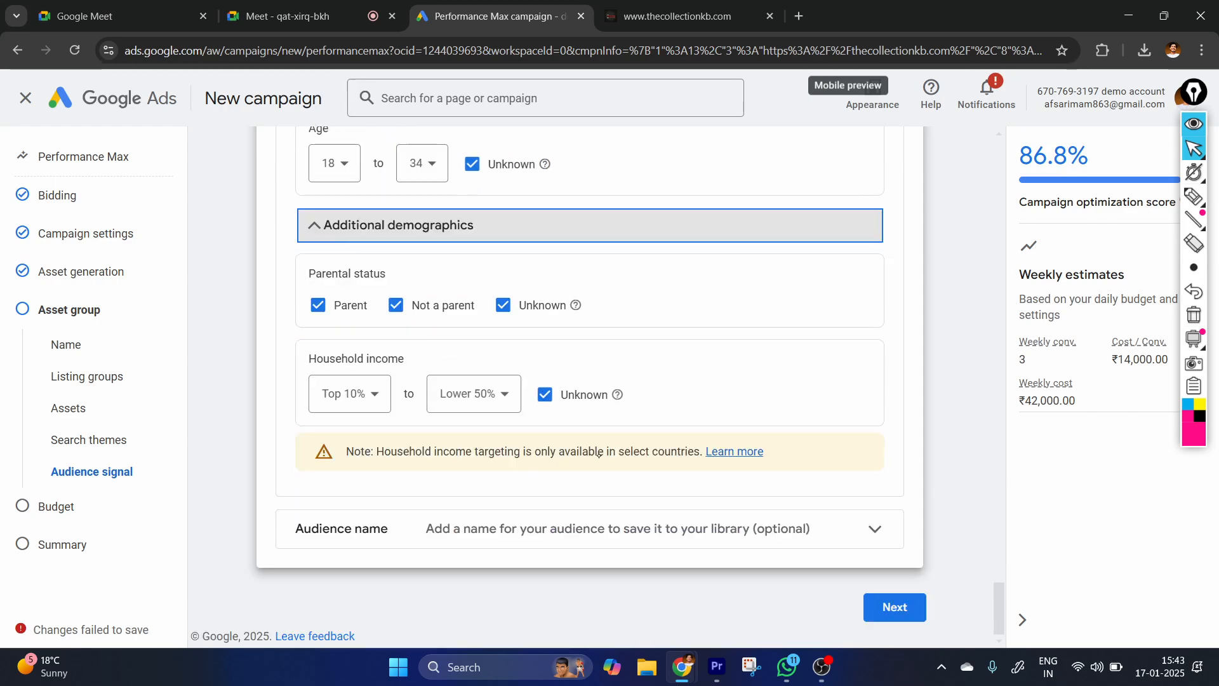
click(819, 541)
scroll(630, 431, down, 1)
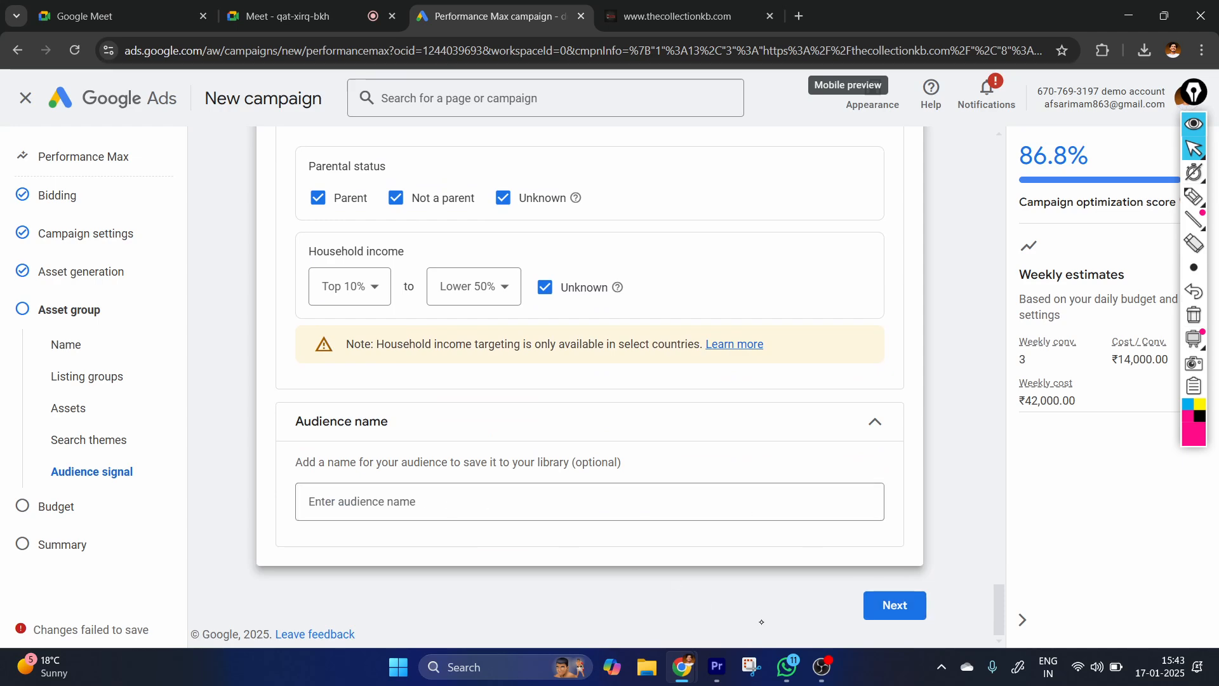
Continue to the Budget page, dismissing the draft limit message, and return to the Asset group page.
click(895, 605)
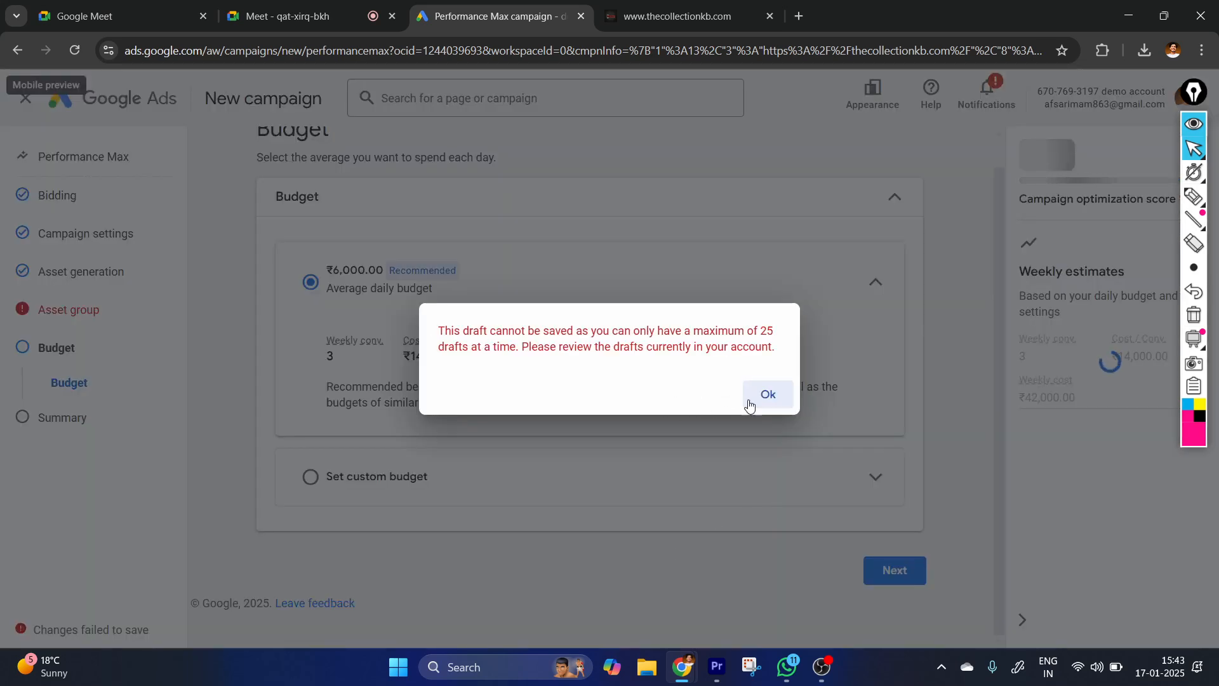
click(768, 394)
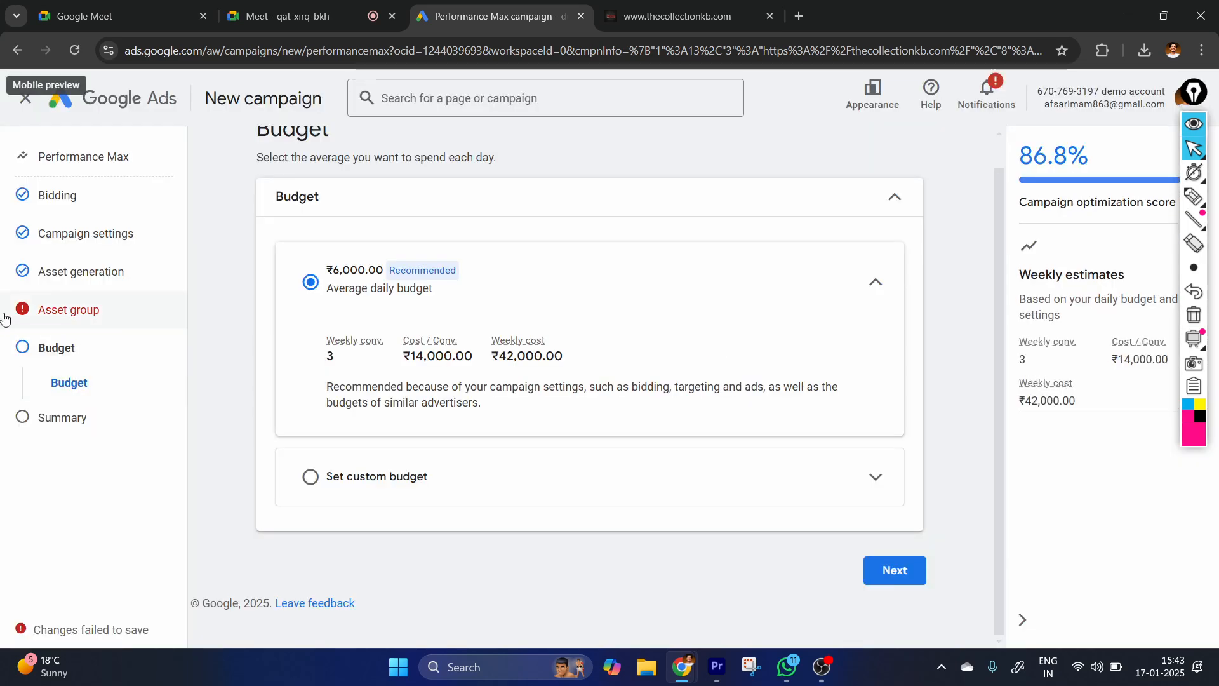
click(69, 310)
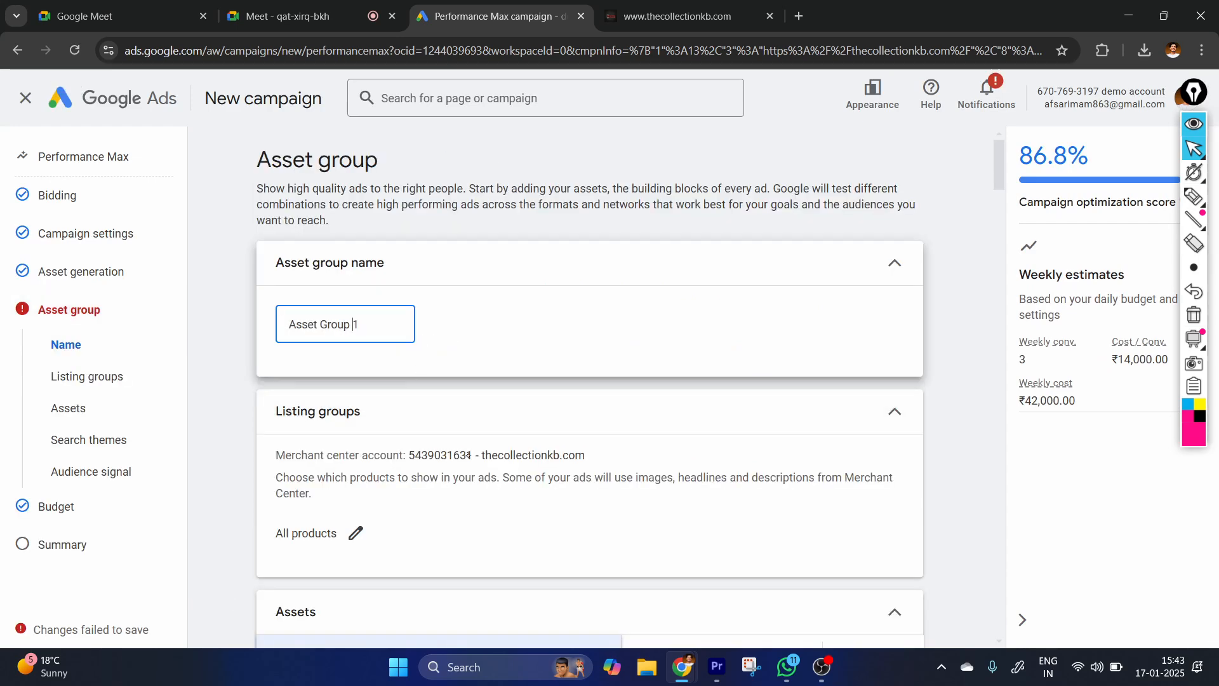
Collapse the Search themes and Audience signal sections of the asset group and continue to the Budget page.
scroll(443, 507, down, 10)
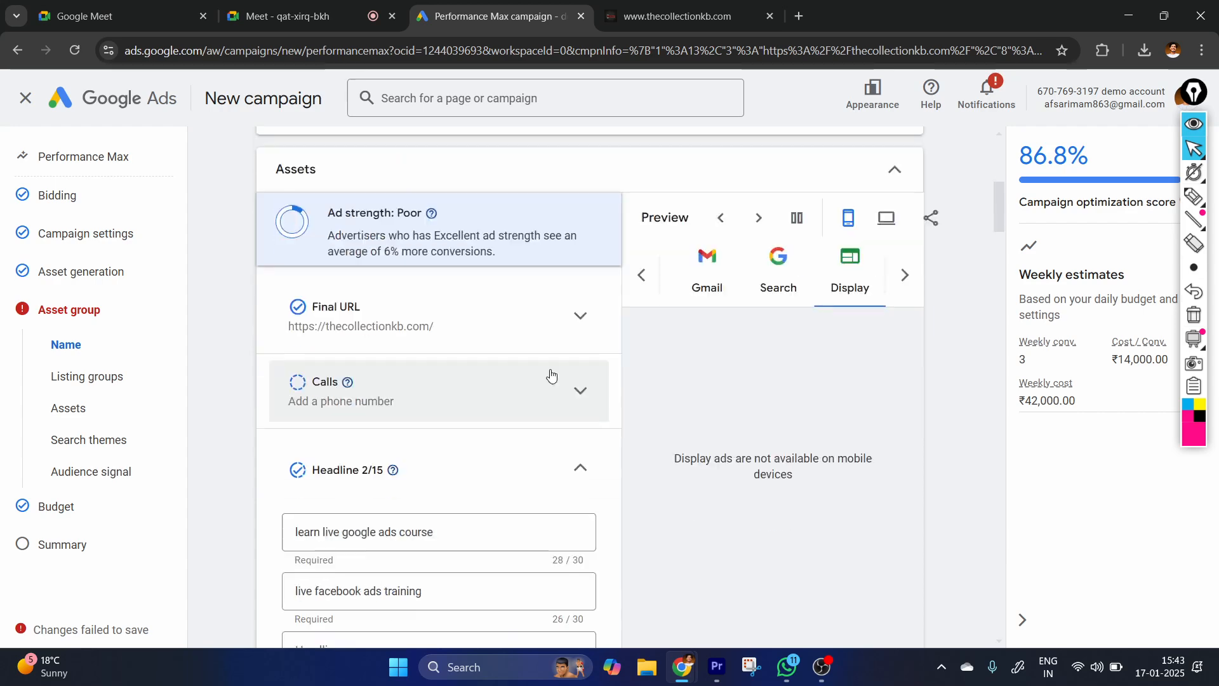
scroll(566, 364, down, 7)
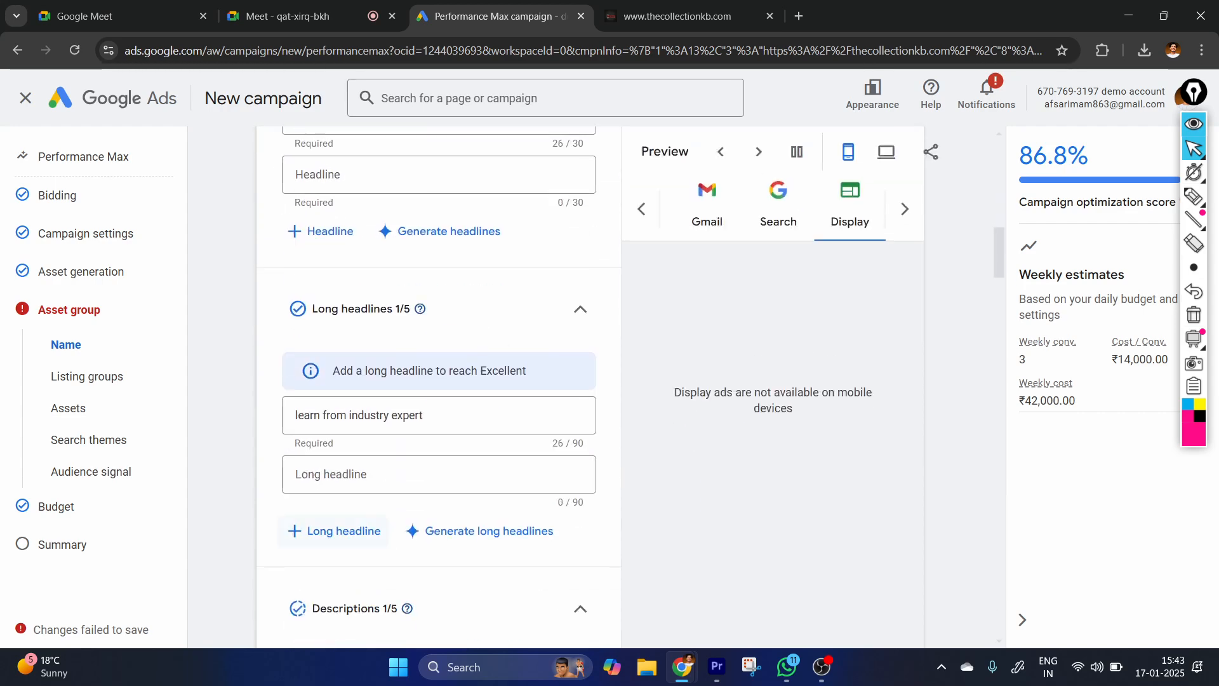
scroll(396, 537, down, 15)
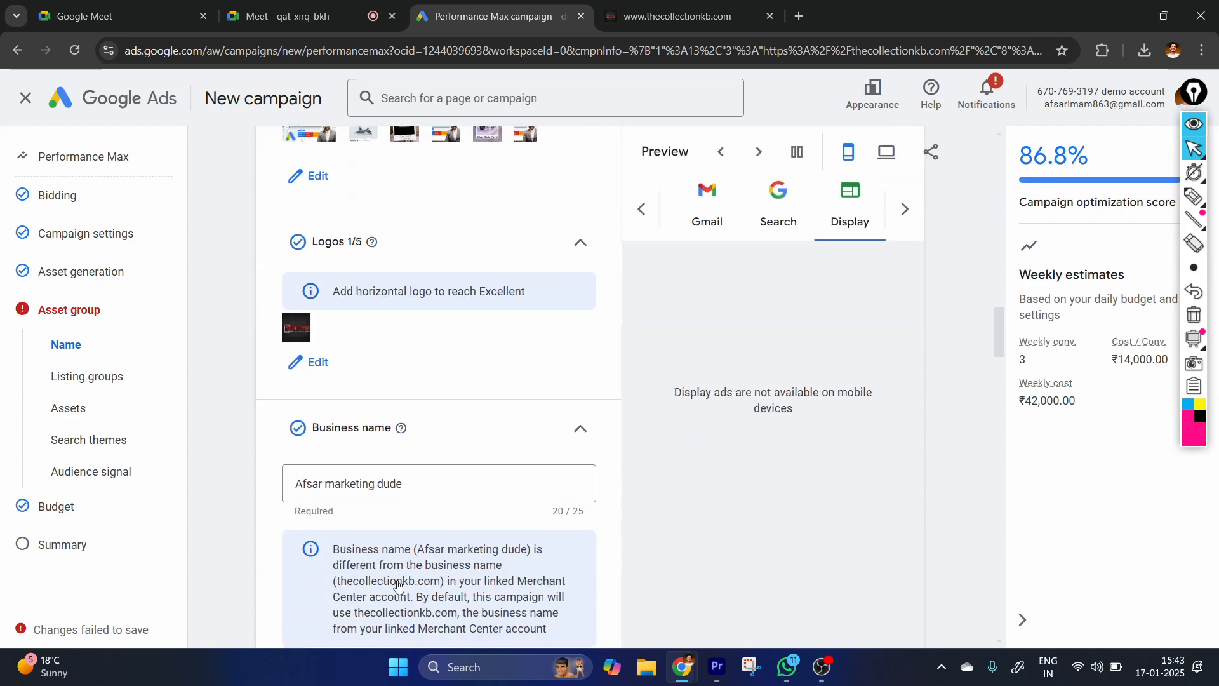
scroll(589, 386, down, 20)
scroll(590, 386, up, 10)
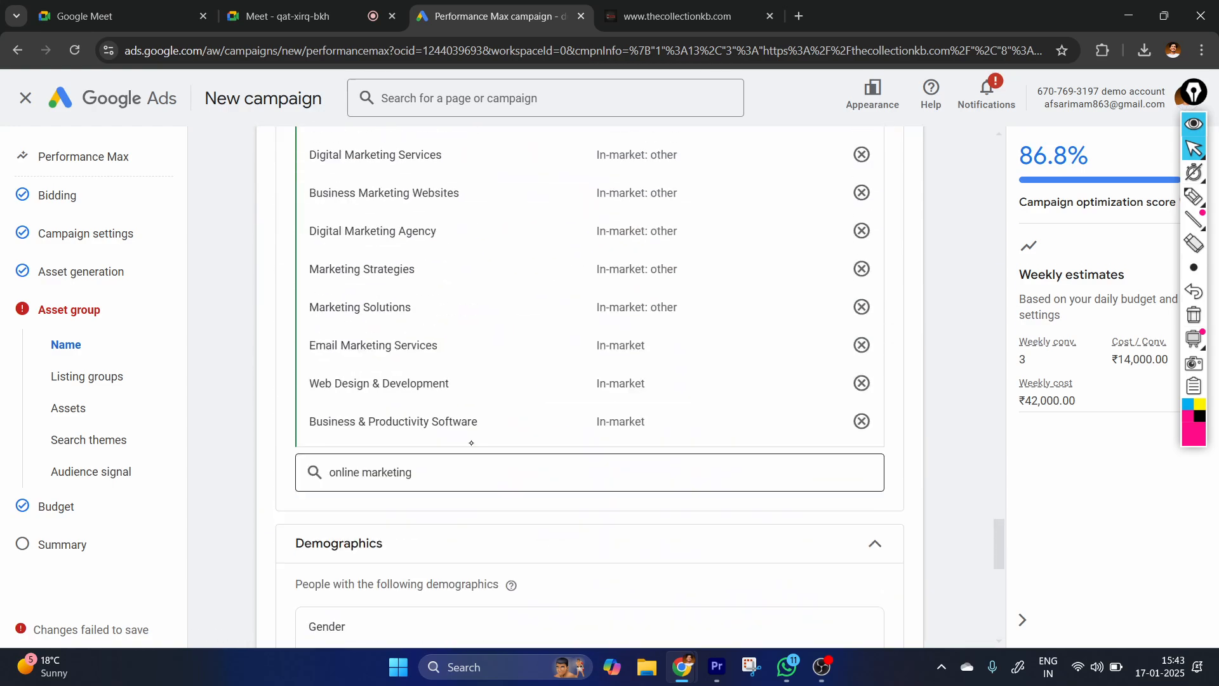
scroll(346, 370, up, 4)
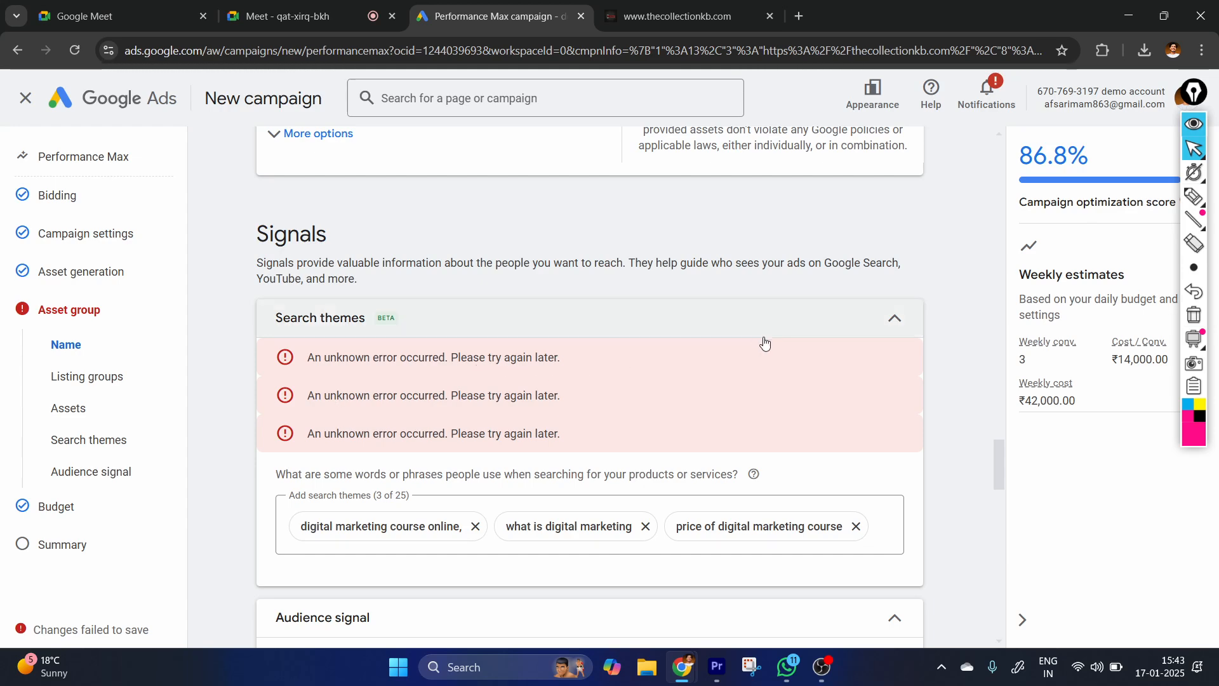
click(890, 319)
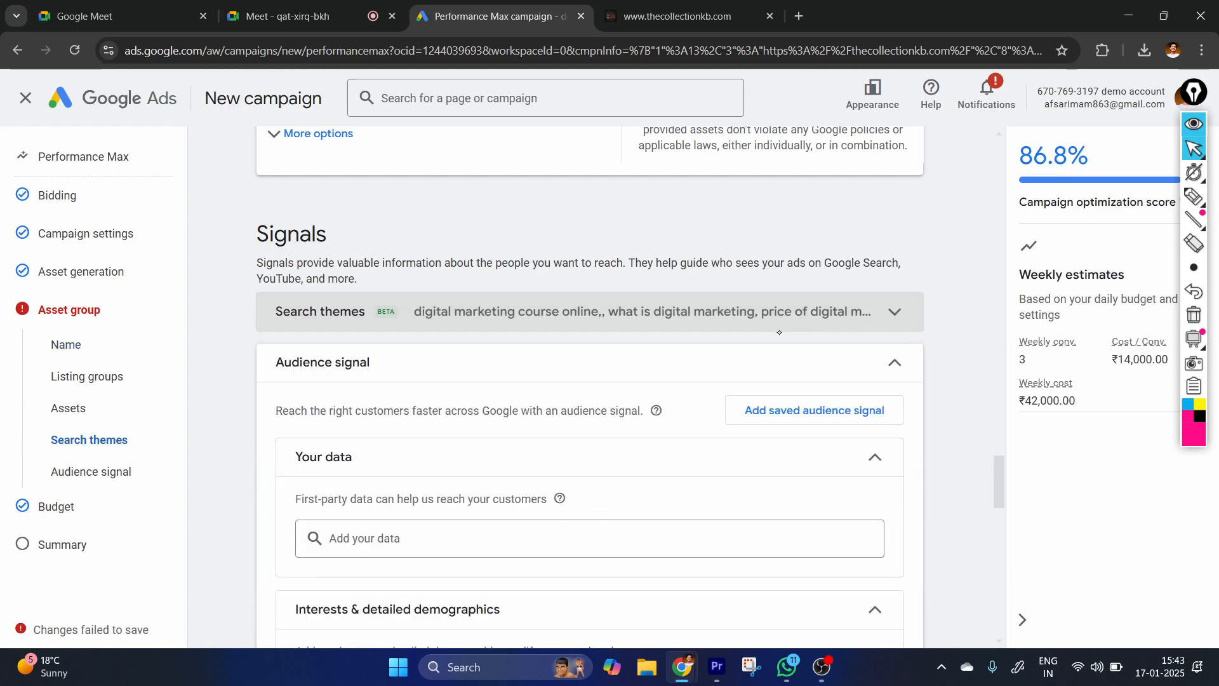
click(436, 360)
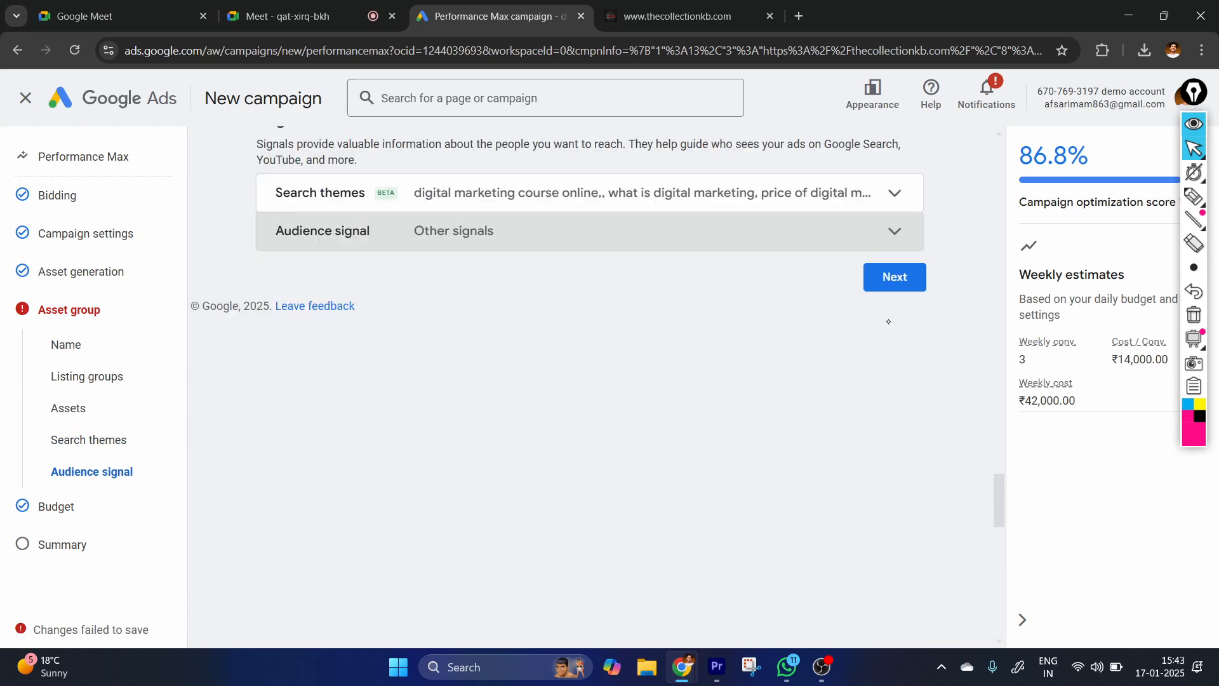
click(892, 278)
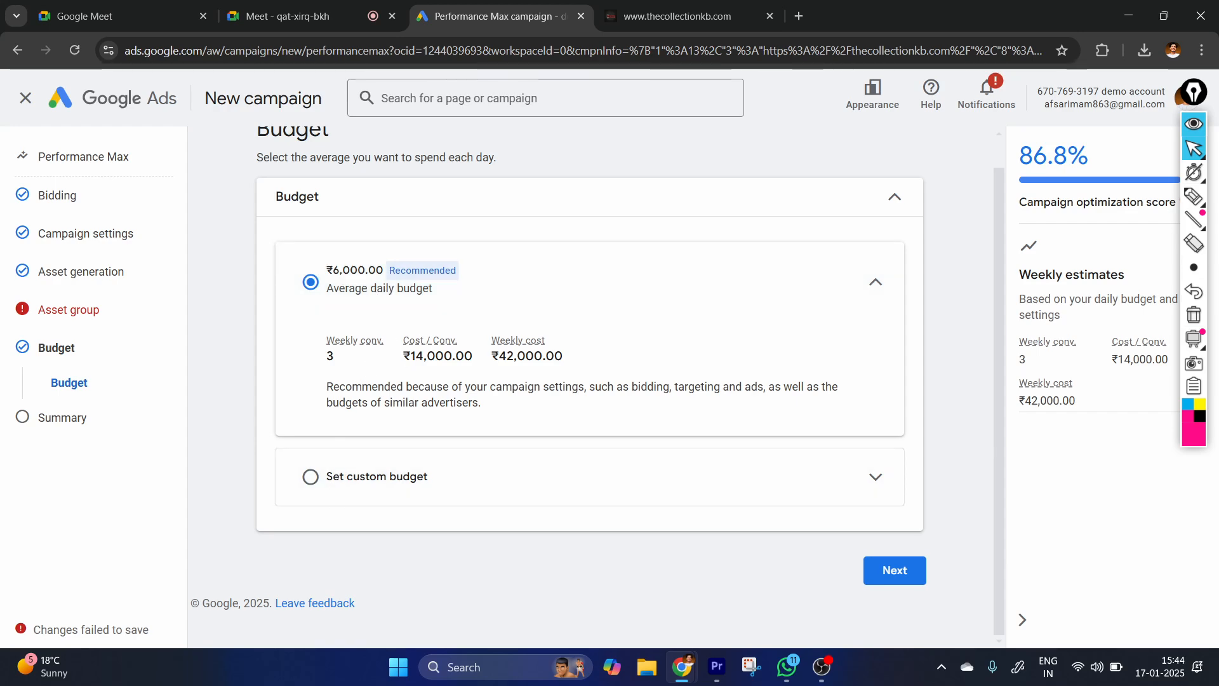
Handwrite a campaign diagram over the Budget page with an arrow to YouTube, search and display, circle it, and clear the annotations.
click(1194, 197)
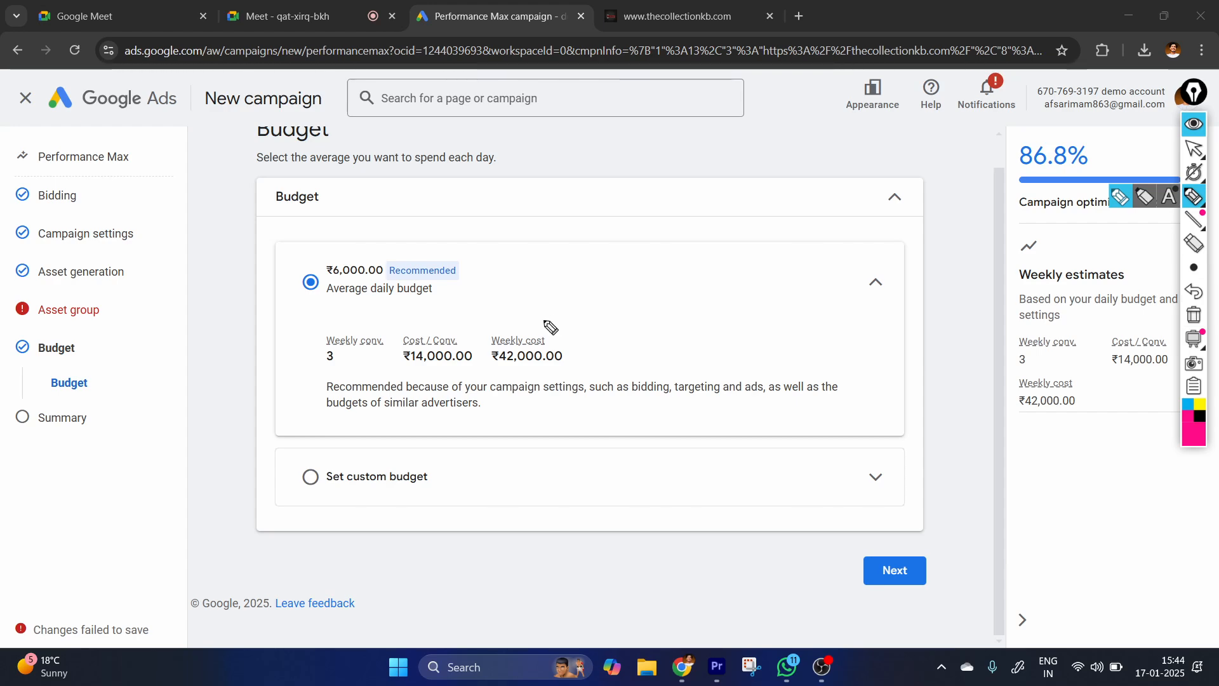
drag(593, 186, 581, 228)
mouse_move(615, 213)
mouse_down()
mouse_move(613, 226)
mouse_move(636, 215)
mouse_up()
mouse_move(646, 207)
mouse_down()
mouse_move(657, 227)
mouse_move(773, 189)
mouse_up()
mouse_move(649, 244)
mouse_down()
mouse_move(643, 286)
mouse_move(665, 282)
mouse_up()
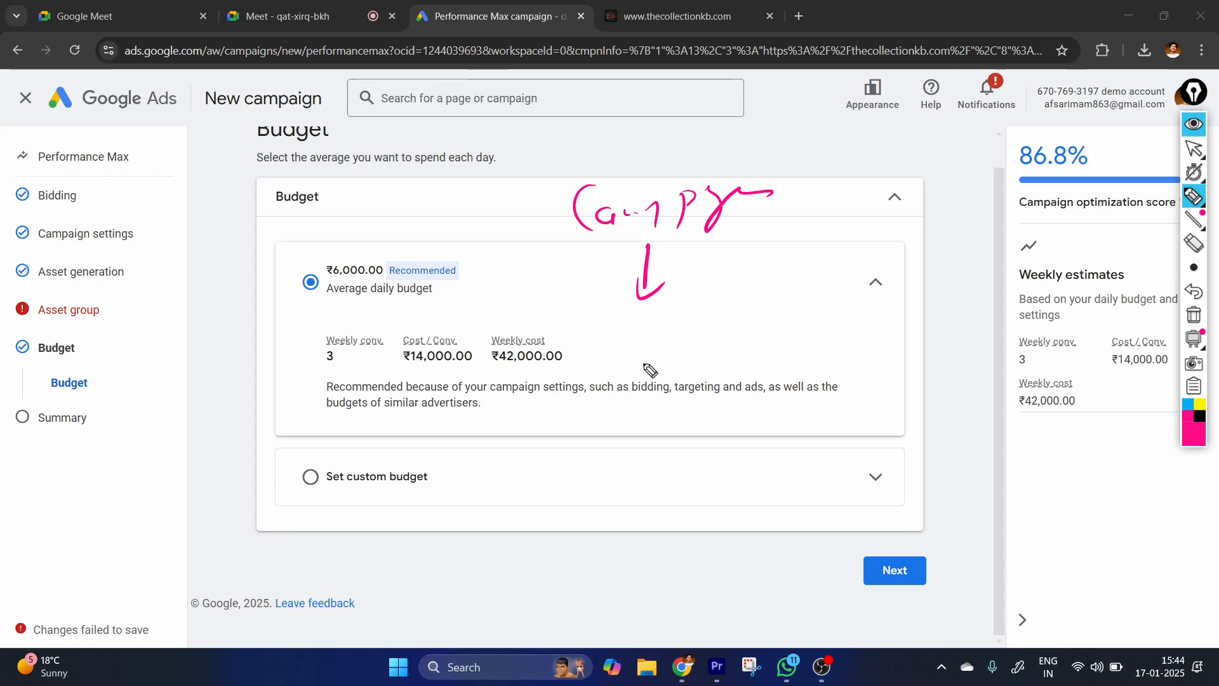
drag(643, 318, 640, 388)
drag(665, 346, 705, 329)
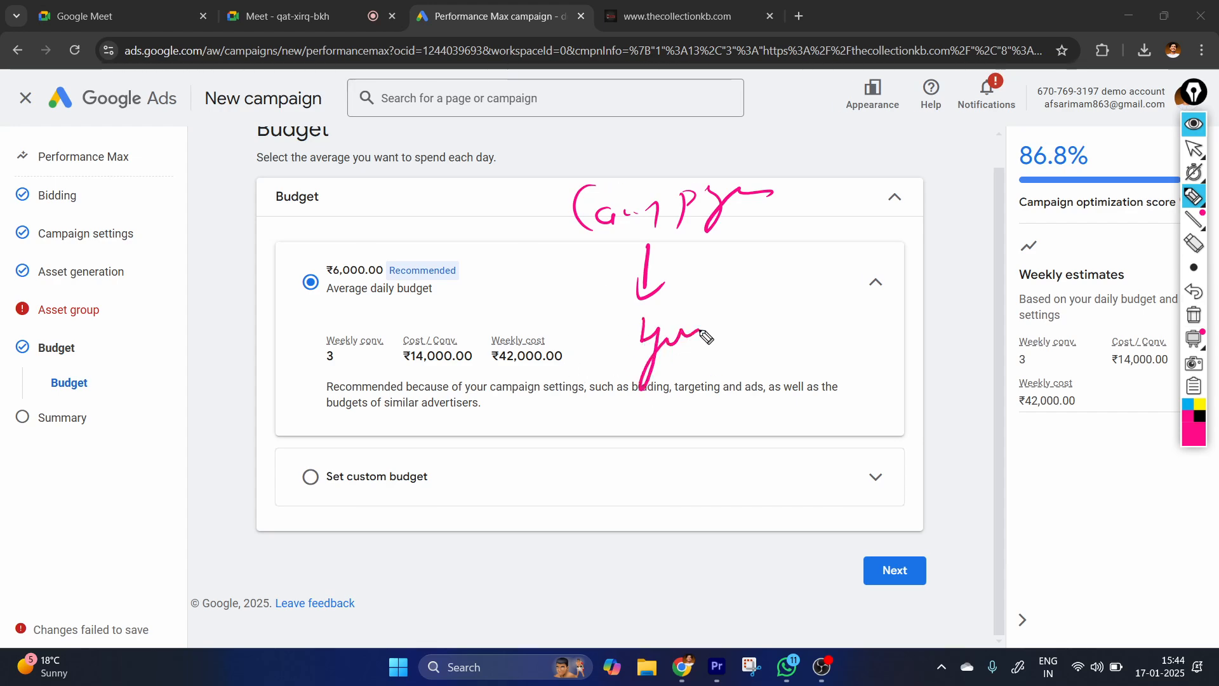
mouse_move(664, 398)
mouse_down()
mouse_move(649, 431)
mouse_move(763, 400)
mouse_up()
drag(652, 451, 657, 475)
mouse_move(686, 447)
mouse_down()
mouse_move(703, 455)
mouse_move(685, 476)
mouse_up()
mouse_move(742, 413)
mouse_down()
mouse_move(729, 457)
mouse_move(755, 450)
mouse_up()
mouse_move(592, 381)
mouse_down()
mouse_move(809, 463)
mouse_move(608, 331)
mouse_up()
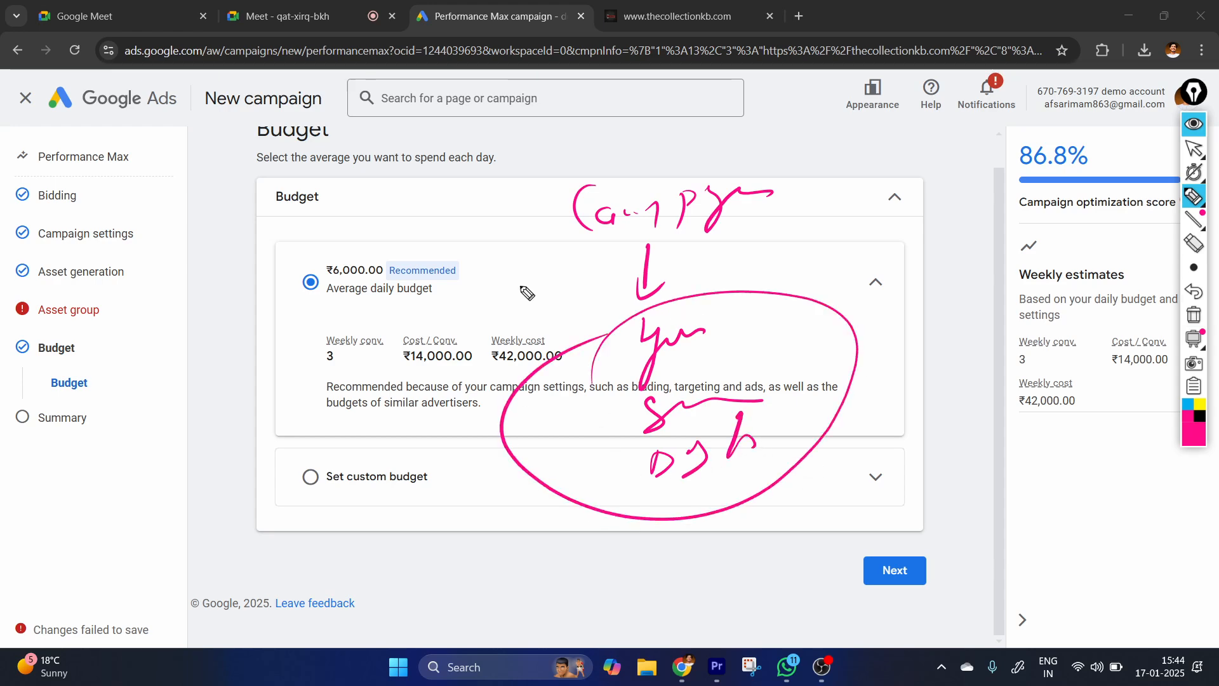
click(1194, 148)
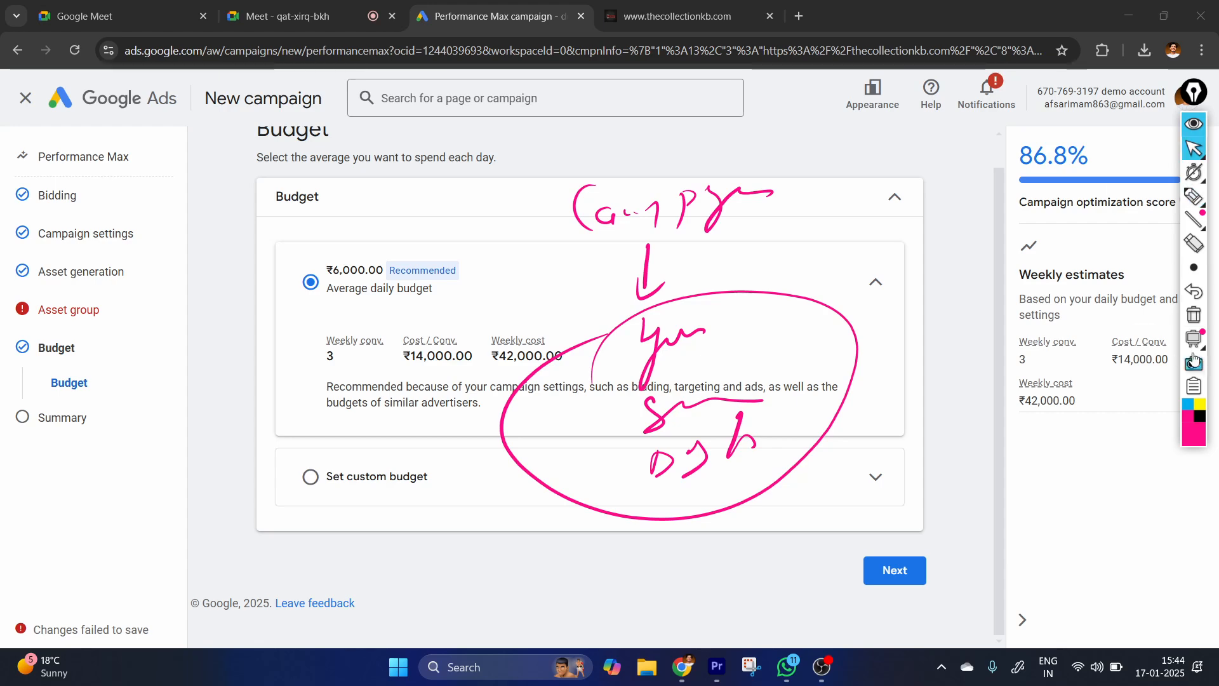
click(1194, 315)
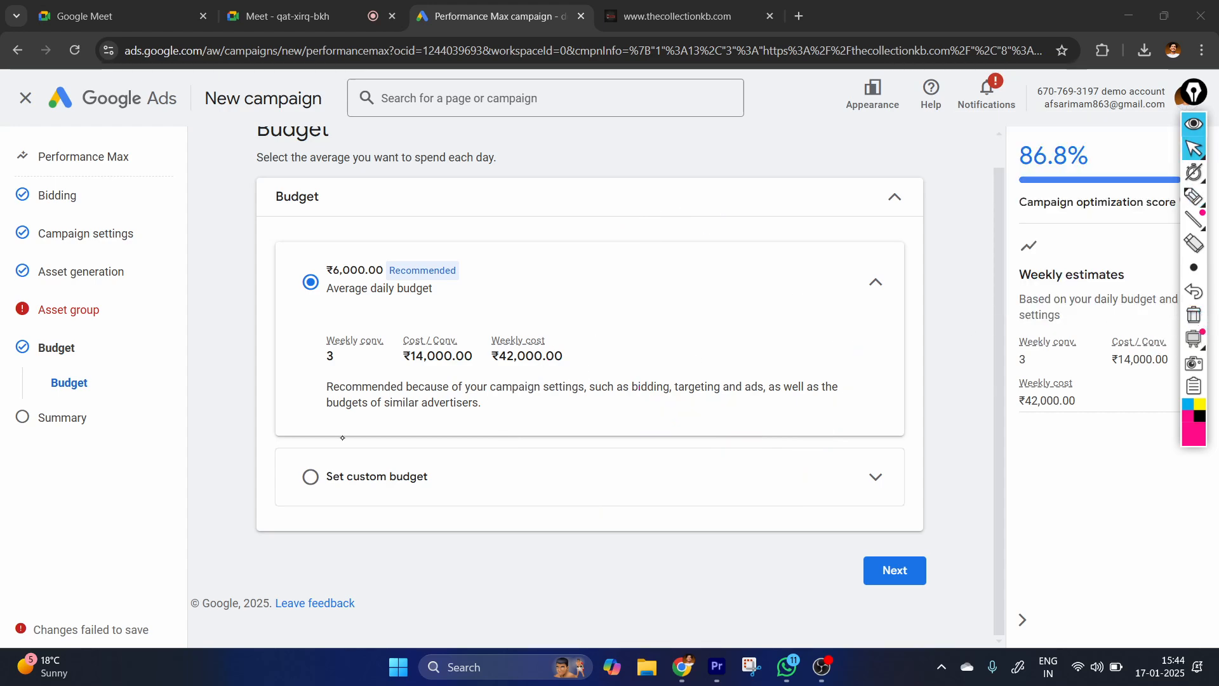
Choose a custom budget for the campaign and clear its average daily amount.
click(537, 452)
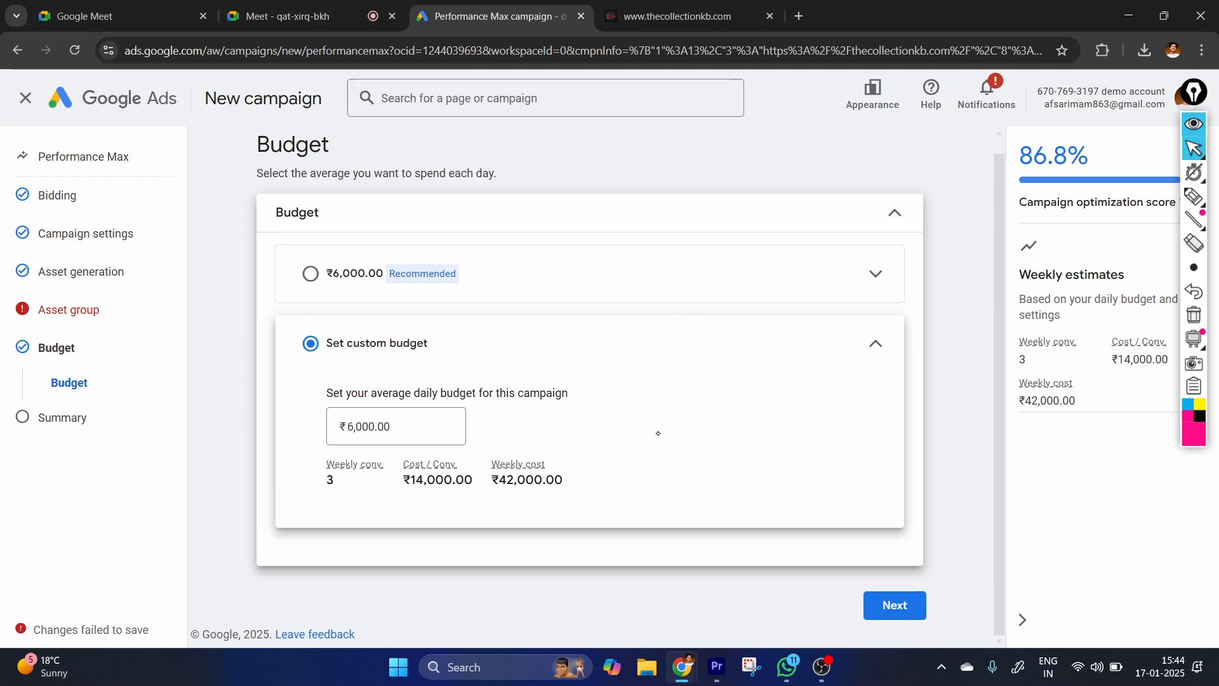
click(446, 444)
key(BackSpace)
key(BackSpace)
key(BackSpace)
key(BackSpace)
key(BackSpace)
key(BackSpace)
key(BackSpace)
key(BackSpace)
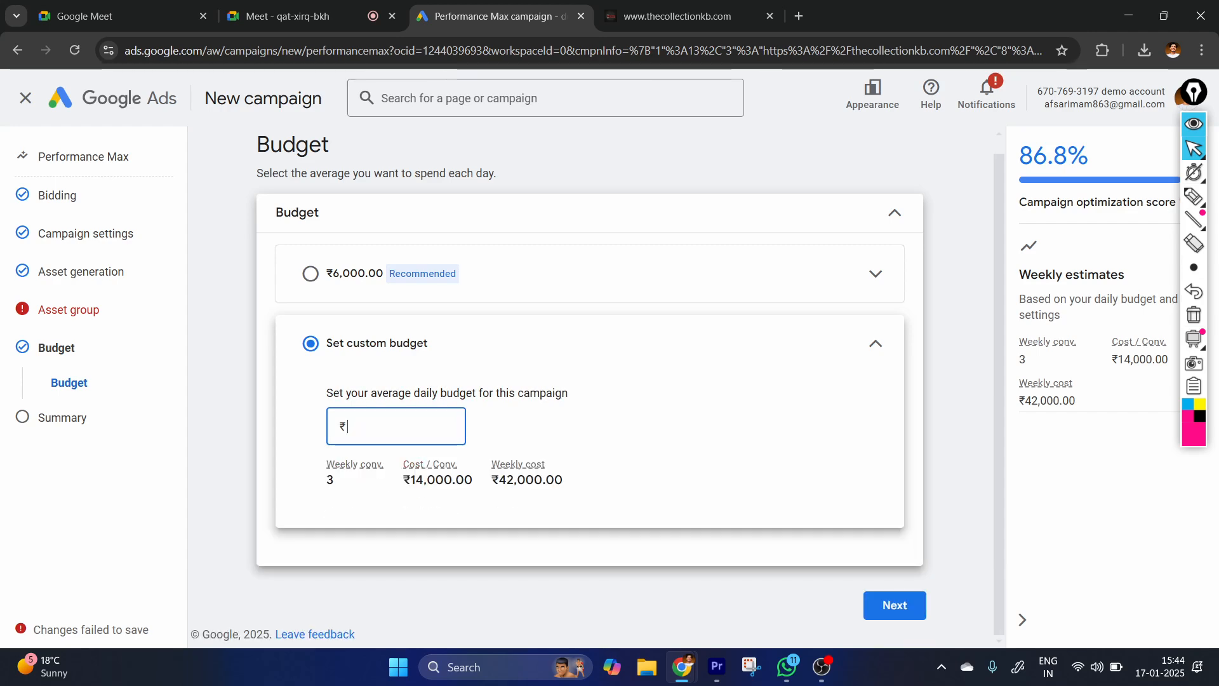
Draw a freehand pen annotation above the recommended budget and clear it from the screen.
click(1193, 197)
mouse_move(334, 228)
mouse_down()
mouse_move(471, 305)
mouse_move(517, 181)
mouse_up()
click(1193, 148)
click(1193, 315)
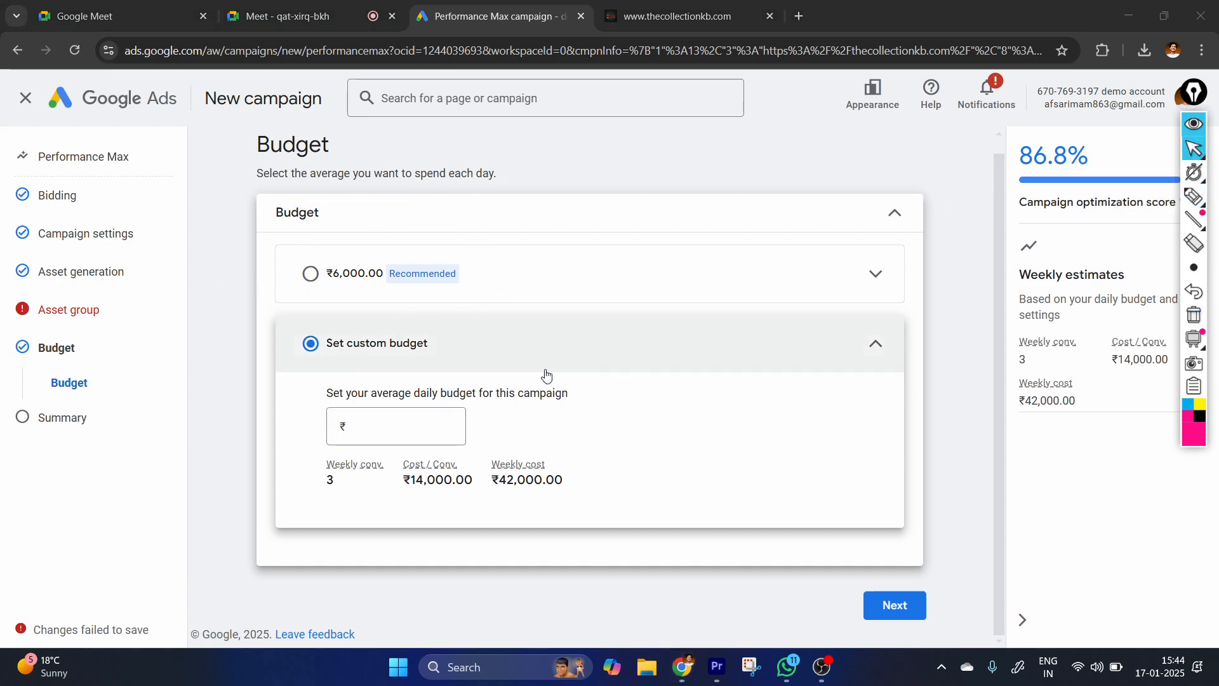
Set the custom average daily budget to ₹2,000 and continue to the Summary page.
click(452, 412)
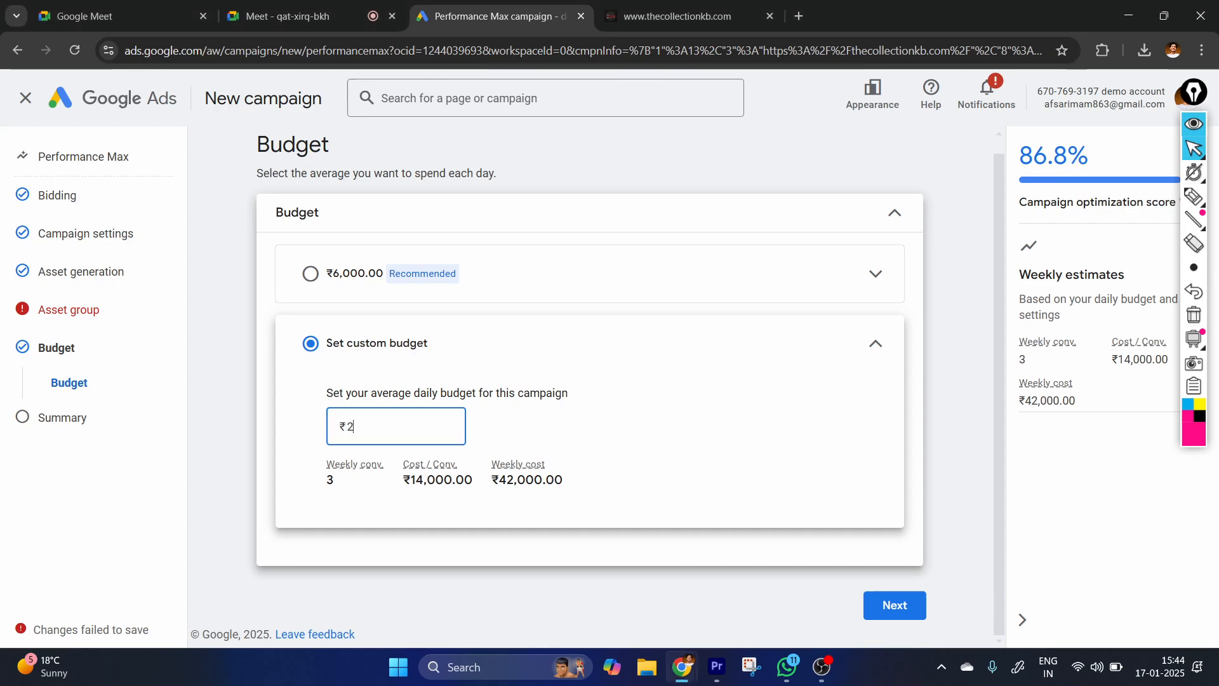
text(2000)
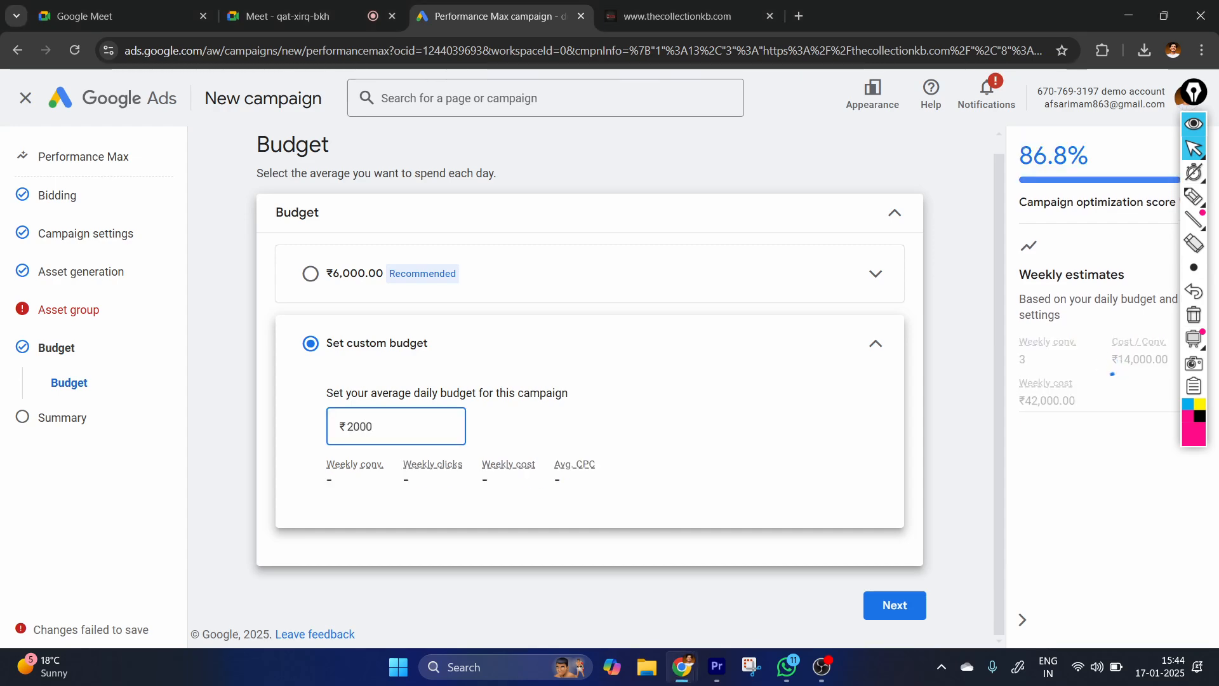
click(924, 510)
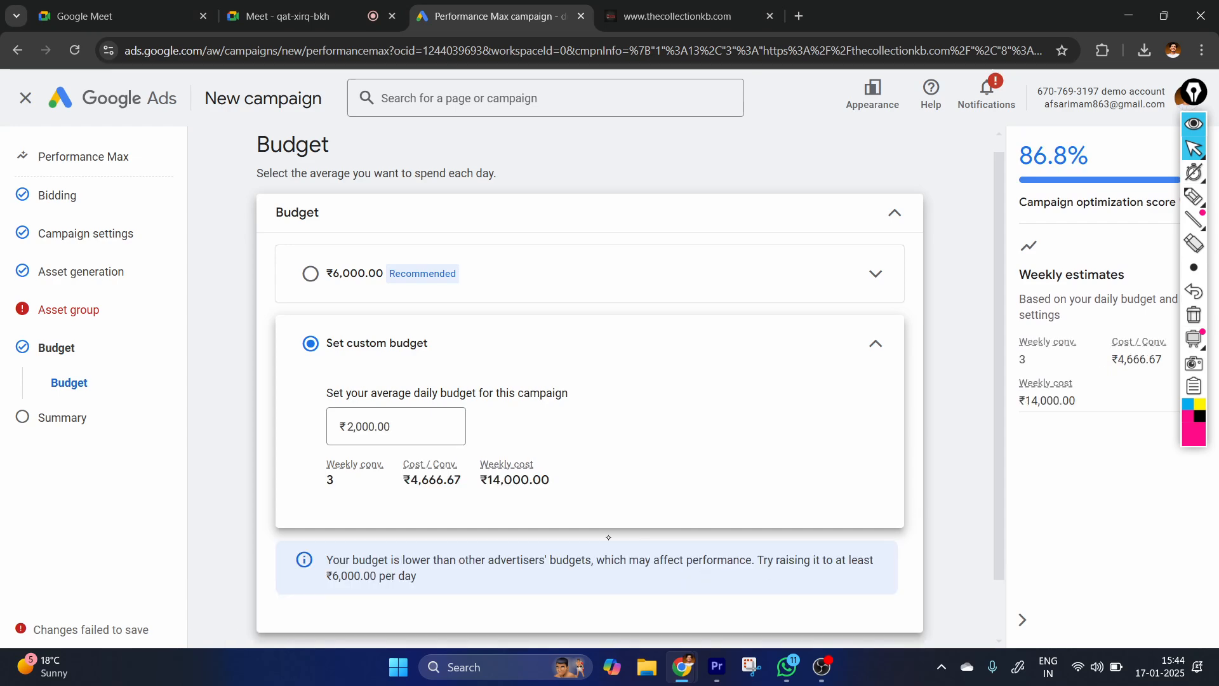
scroll(373, 505, down, 1)
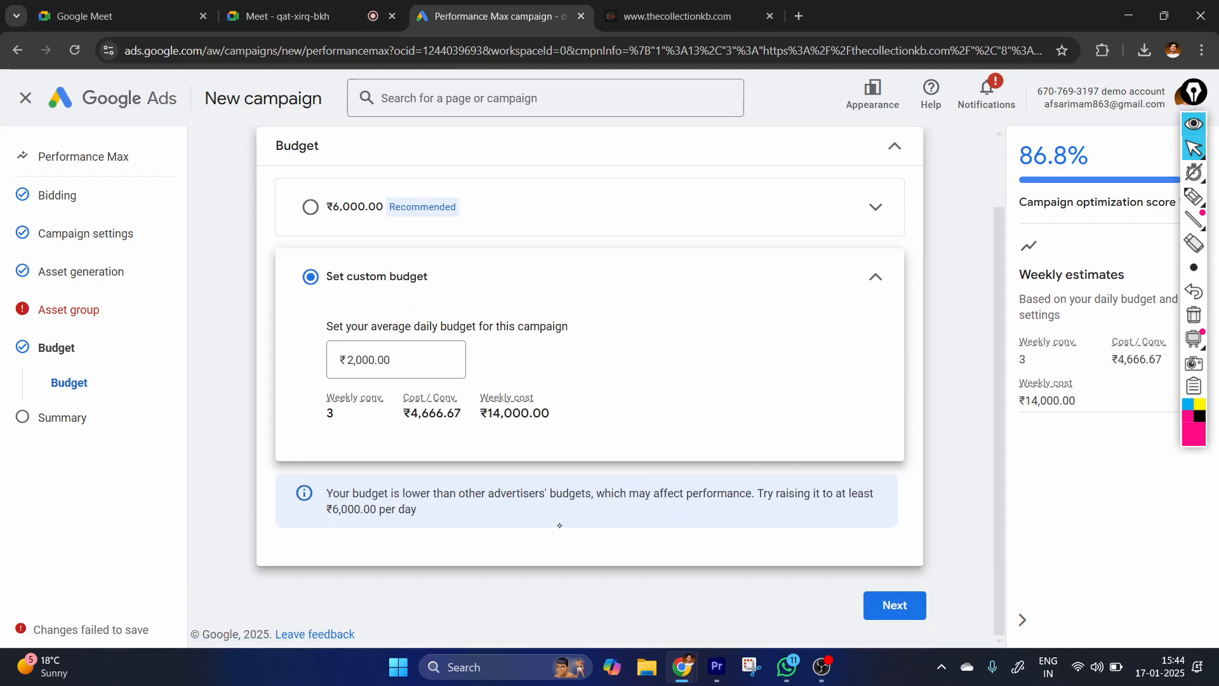
click(888, 615)
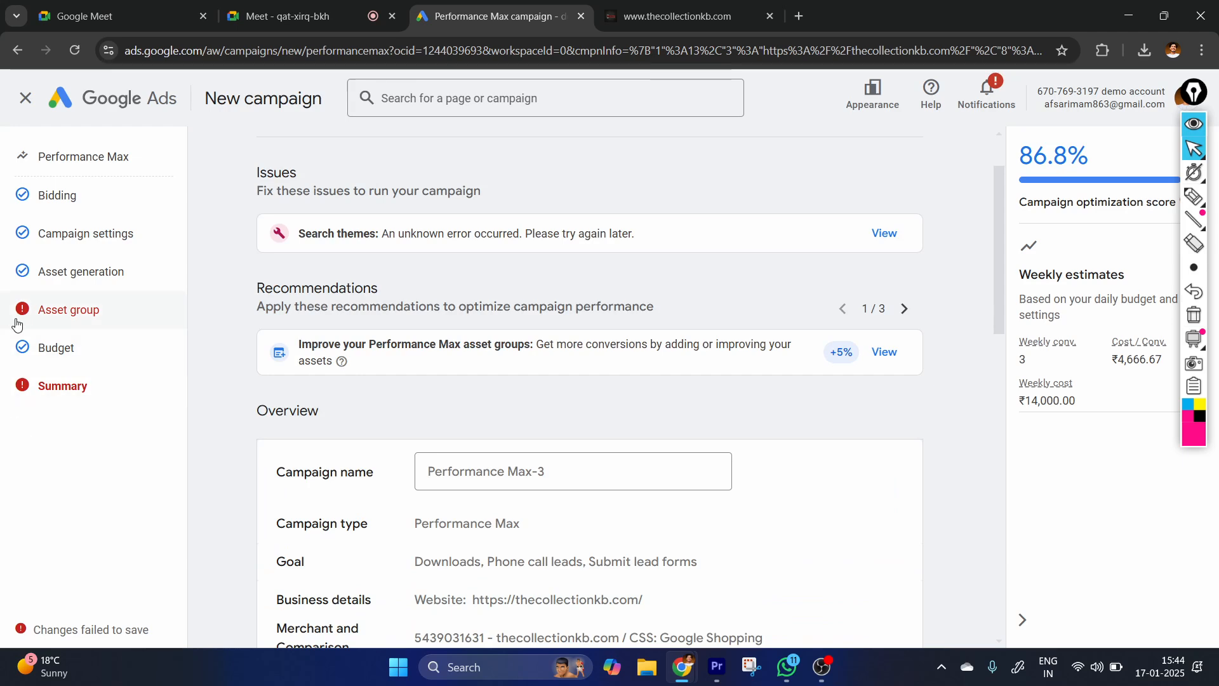
Open the asset group's search themes from the campaign summary and remove all three themes.
scroll(336, 280, down, 4)
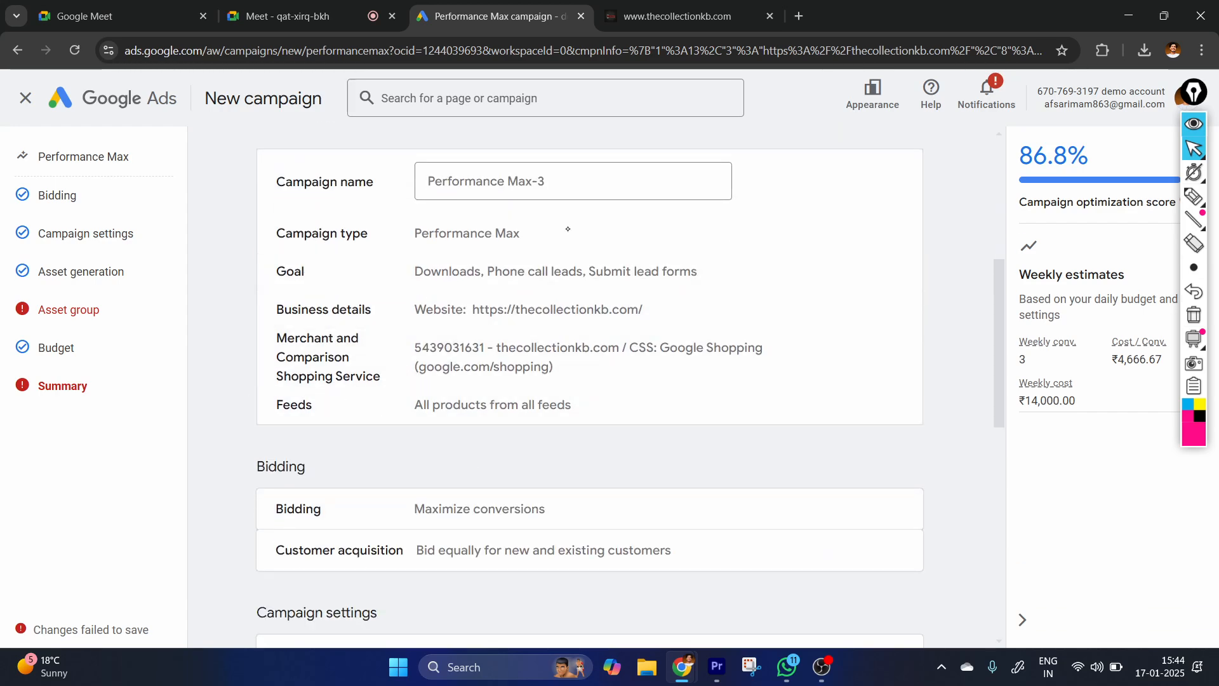
scroll(490, 448, down, 3)
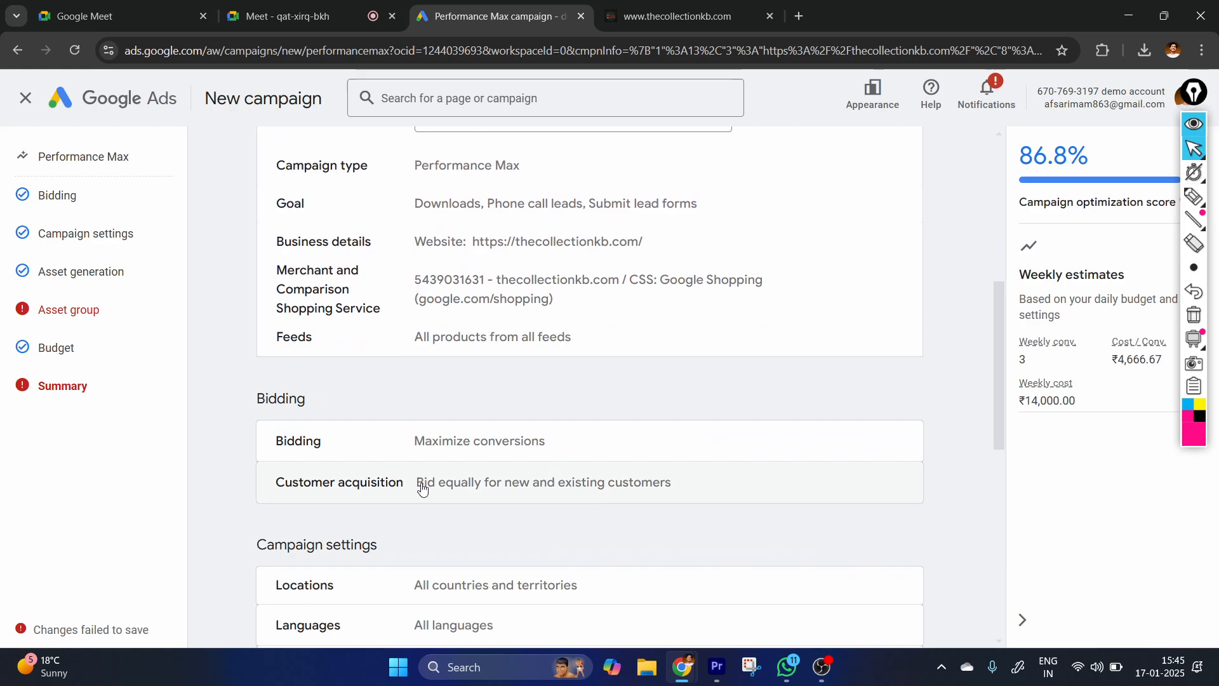
scroll(465, 525, down, 6)
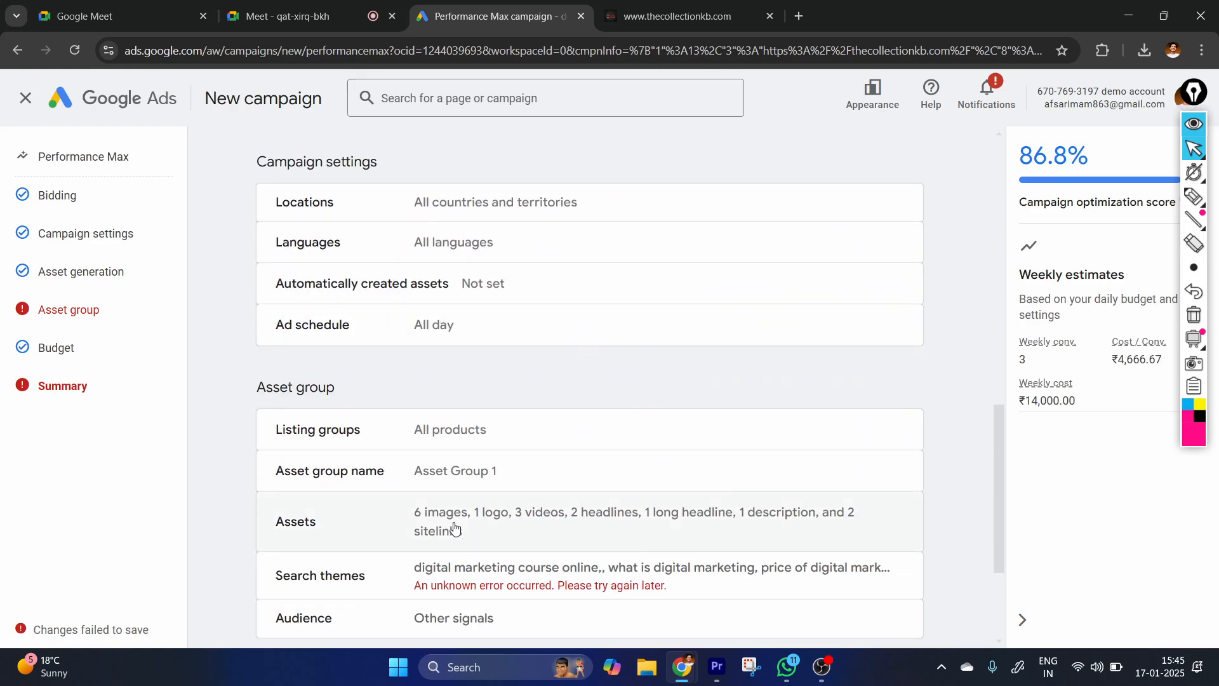
click(525, 400)
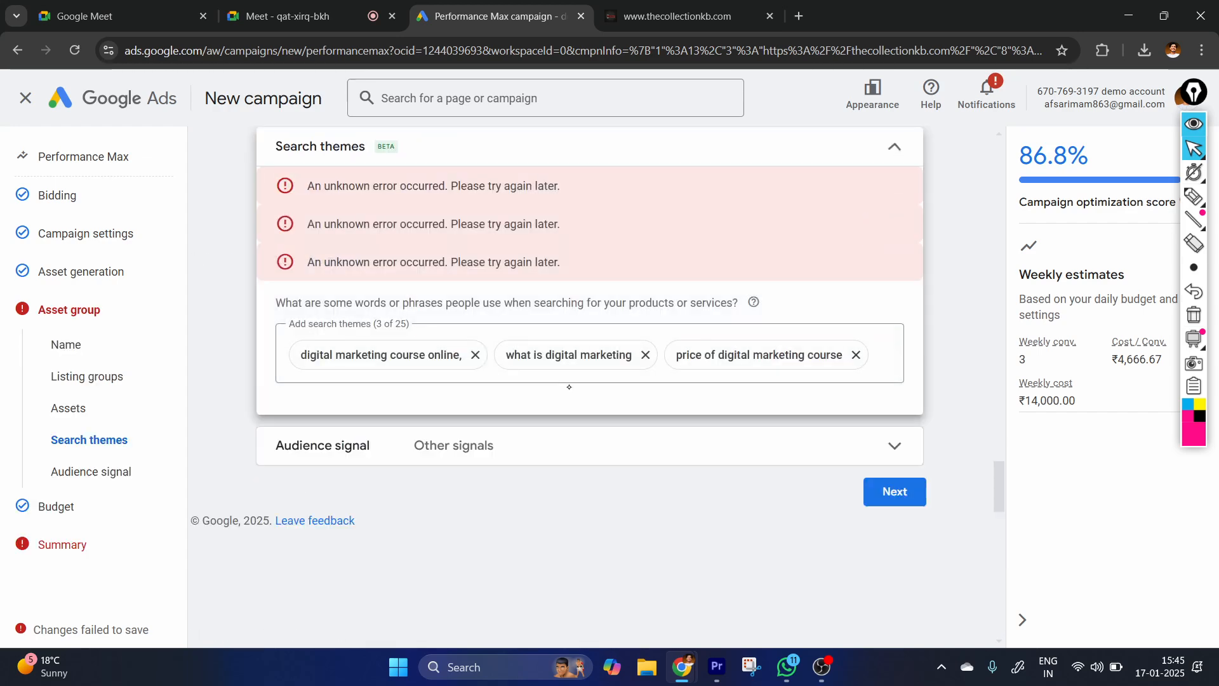
click(475, 353)
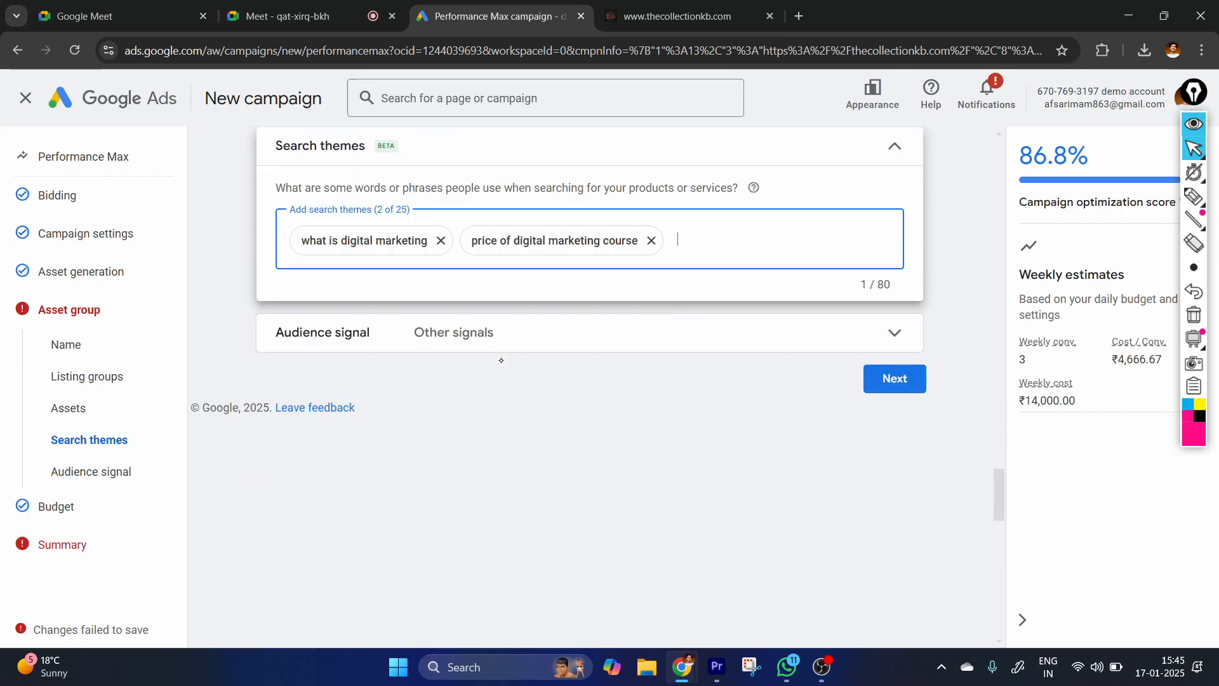
click(652, 240)
click(441, 240)
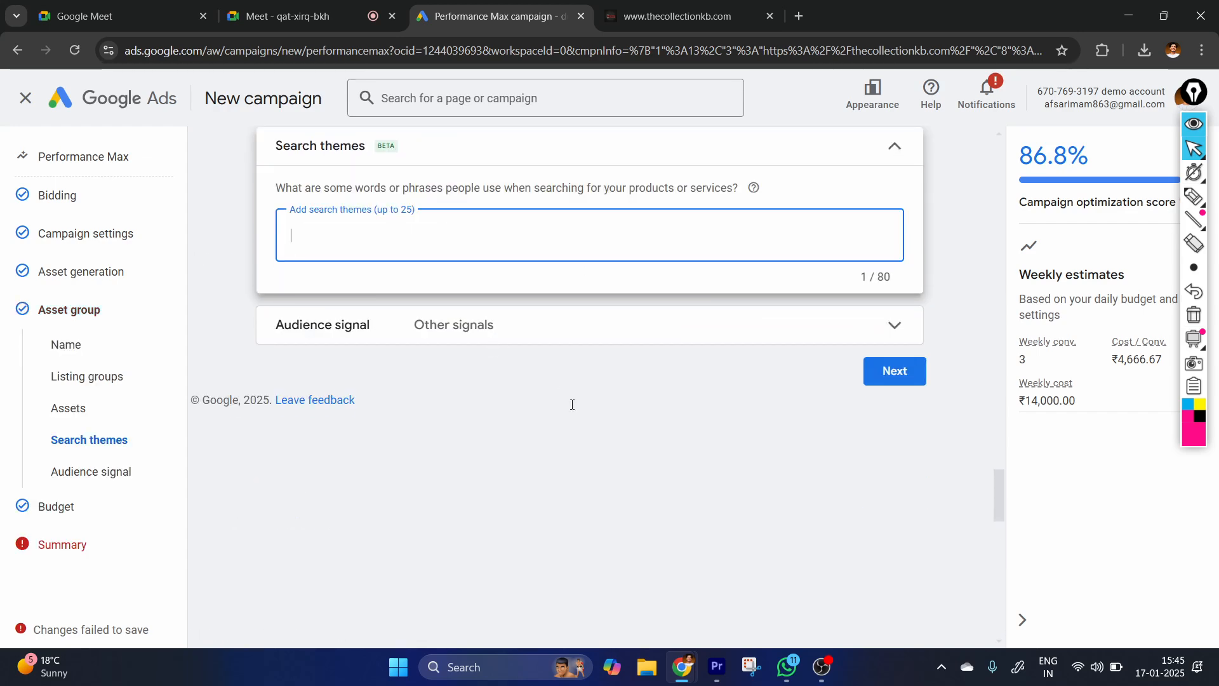
Continue through Budget to the Summary page, dismissing the identity confirmation prompts, and review the campaign overview.
click(895, 371)
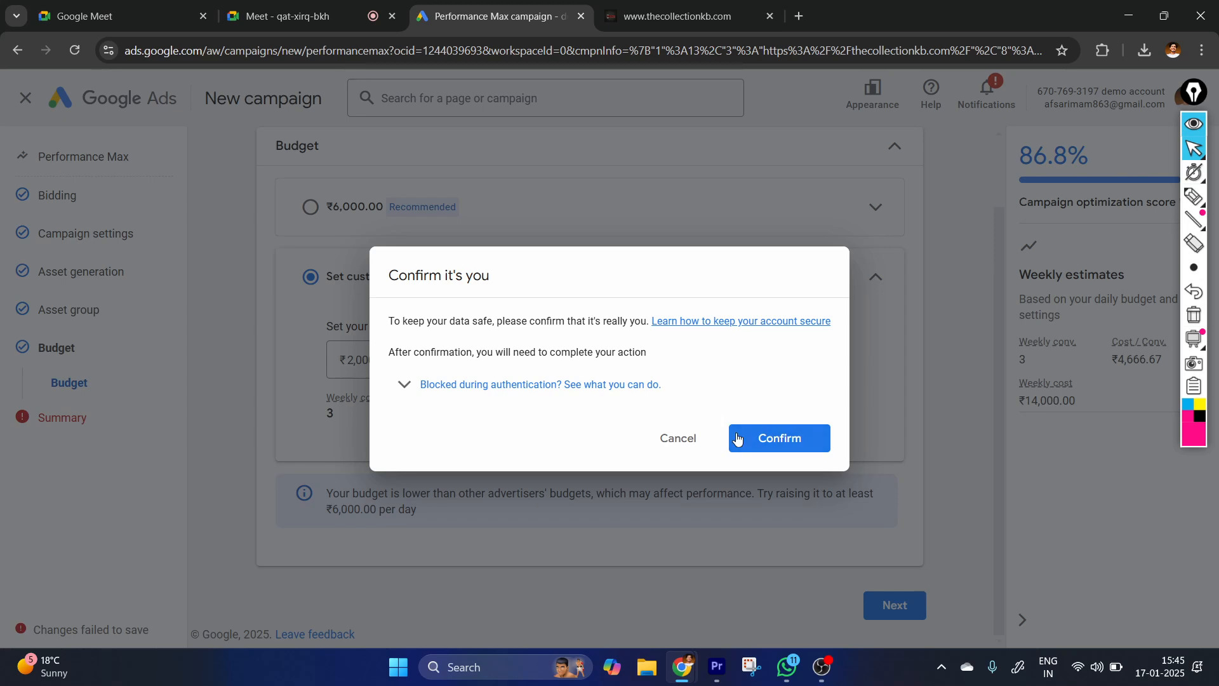
click(737, 438)
click(889, 605)
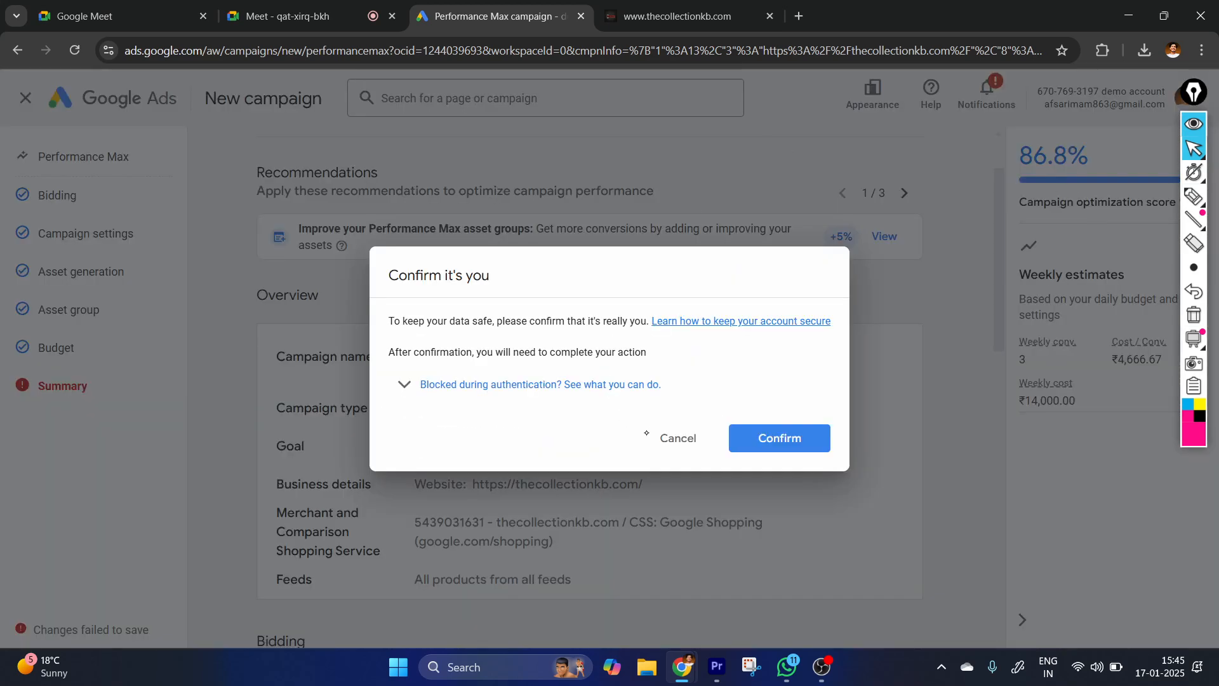
click(677, 428)
scroll(784, 336, down, 10)
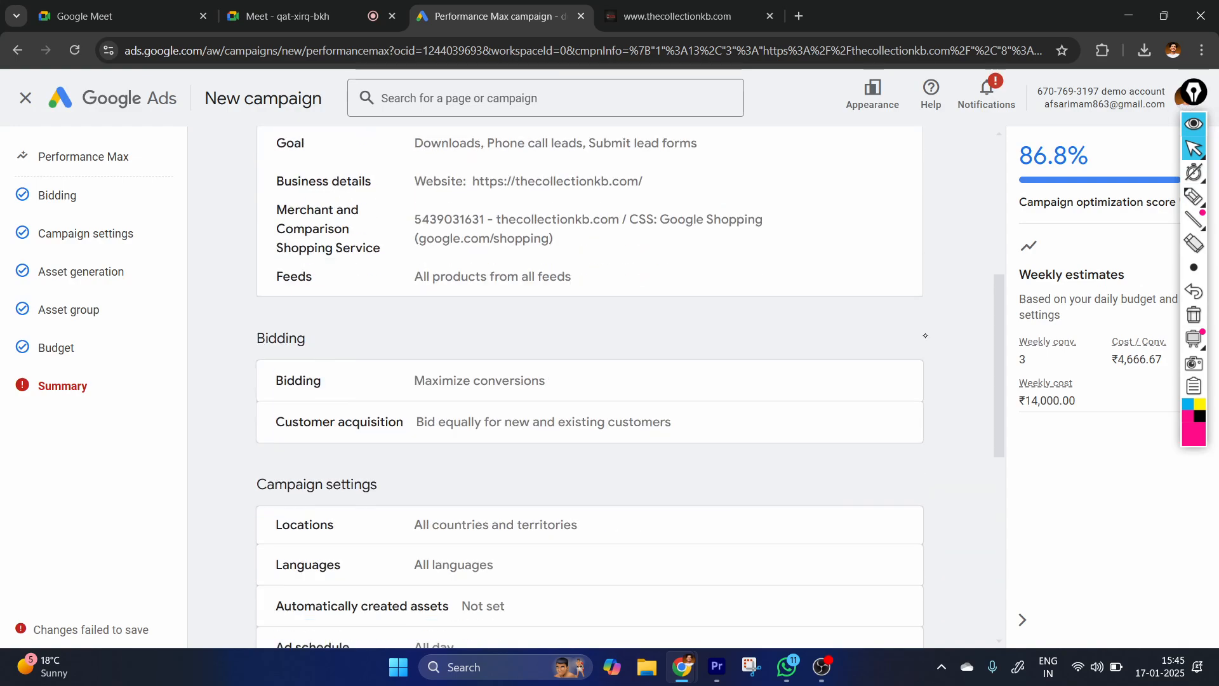
scroll(597, 387, up, 10)
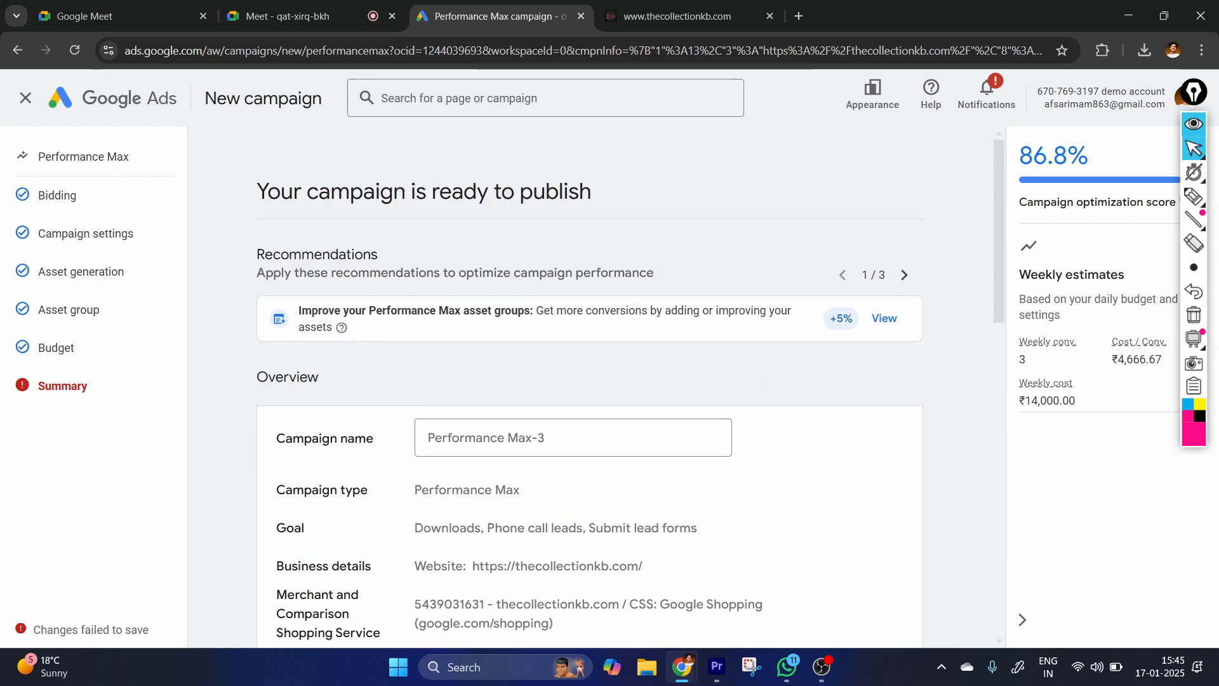